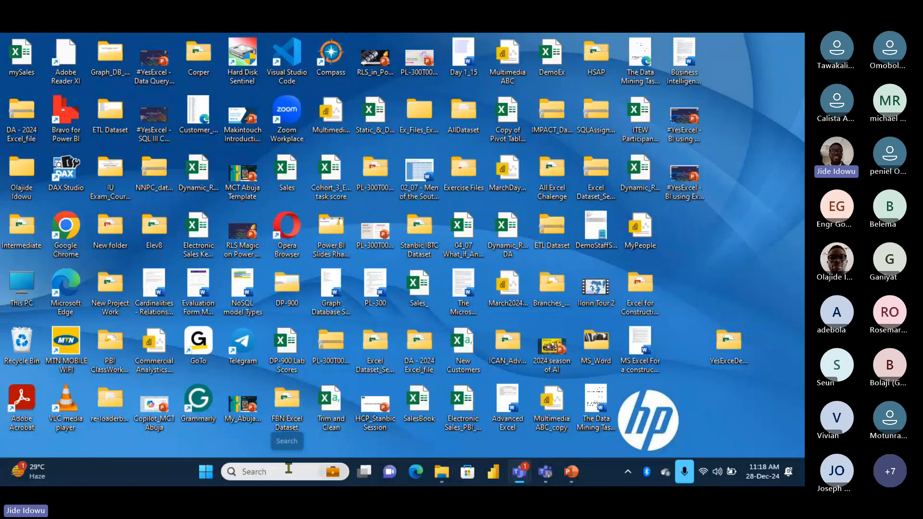
- Start Excel in a maximized window and create a blank workbook
{"action": "left_click", "coordinate": [289, 469]}
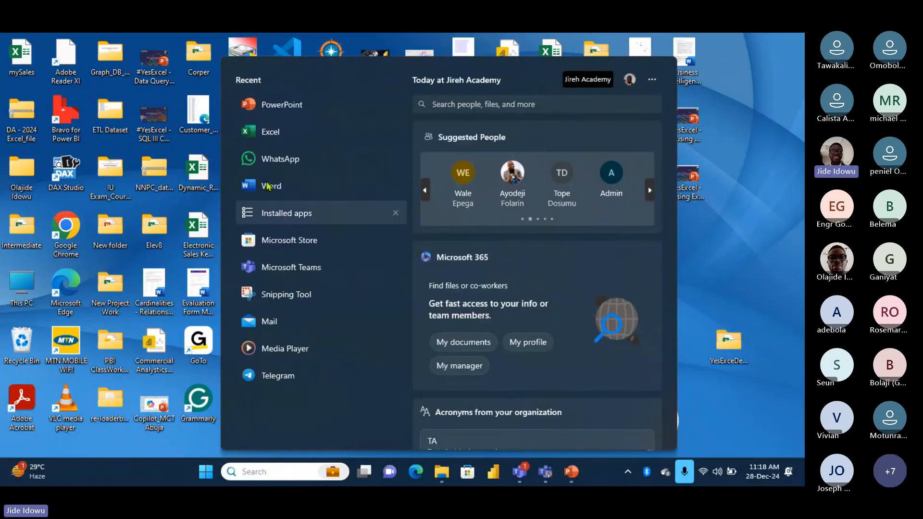
{"action": "left_click", "coordinate": [271, 132]}
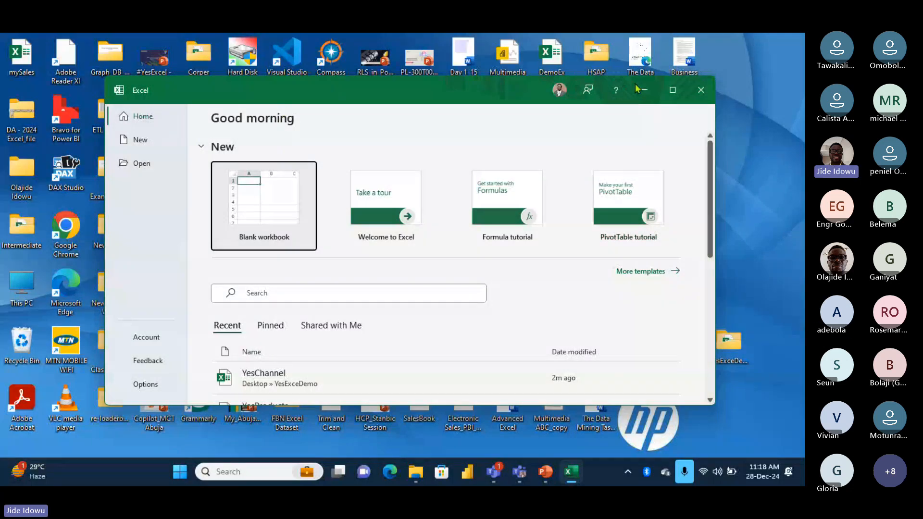
{"action": "left_click", "coordinate": [673, 90]}
{"action": "left_click", "coordinate": [48, 391]}
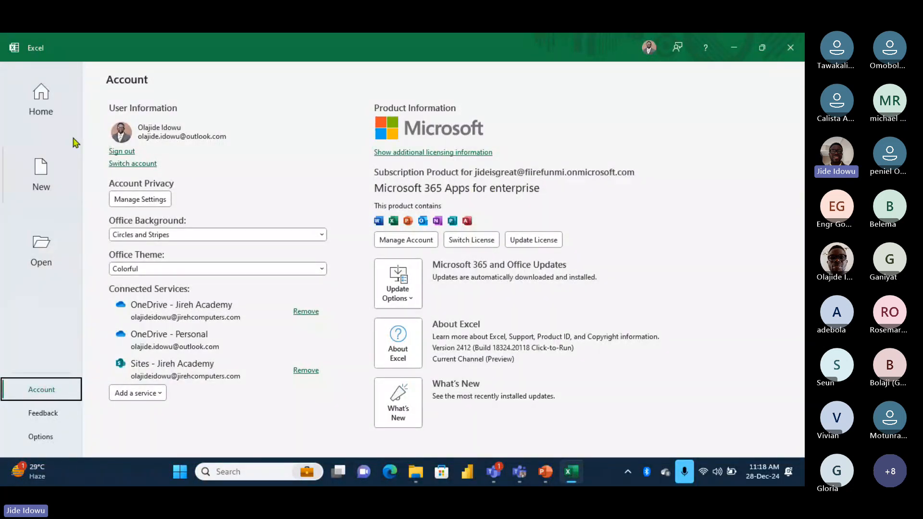
{"action": "left_click", "coordinate": [45, 98]}
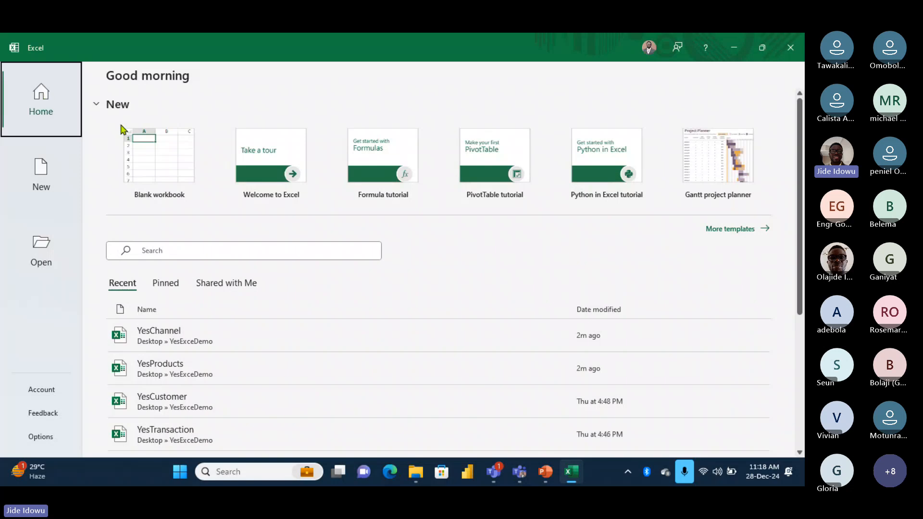
{"action": "left_click", "coordinate": [163, 159]}
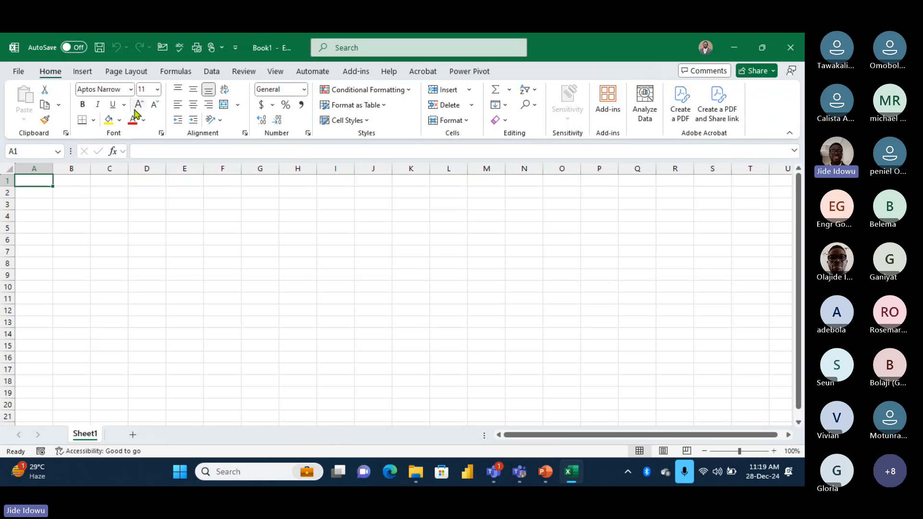
{"action": "left_click", "coordinate": [17, 73]}
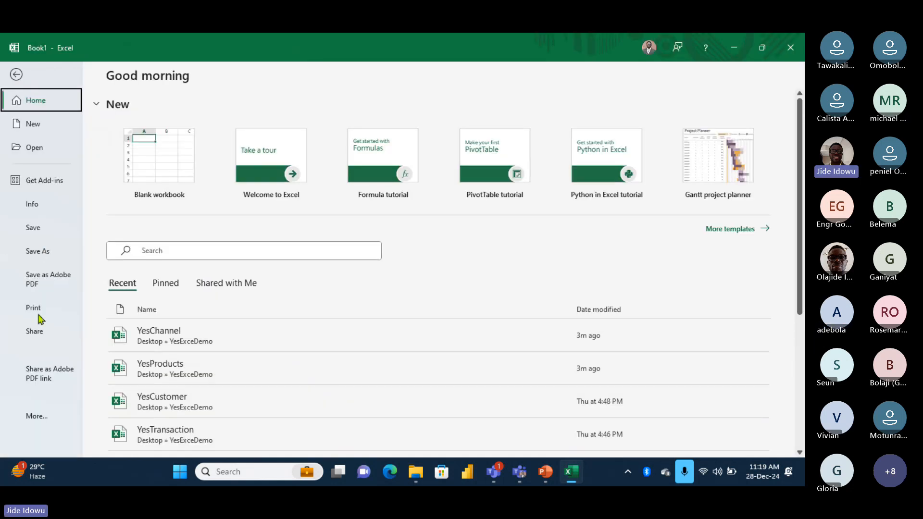
{"action": "left_click", "coordinate": [36, 418]}
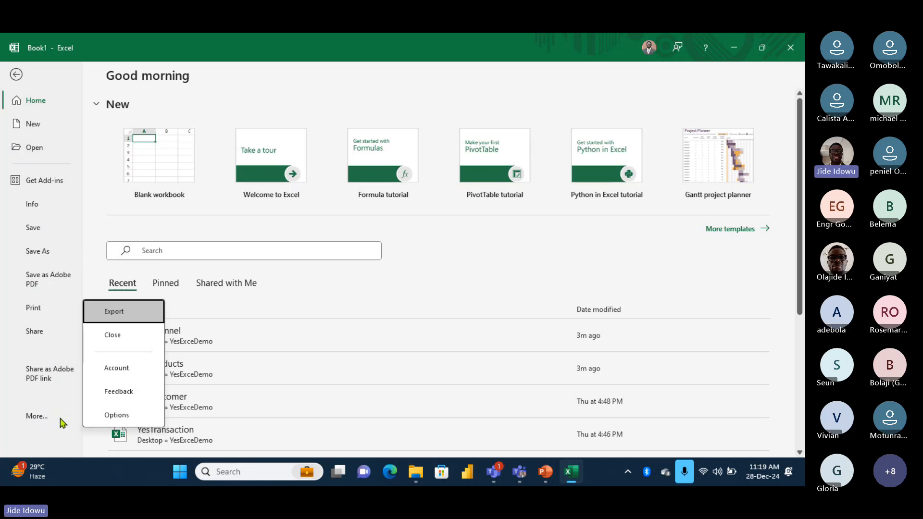
{"action": "left_click", "coordinate": [119, 416]}
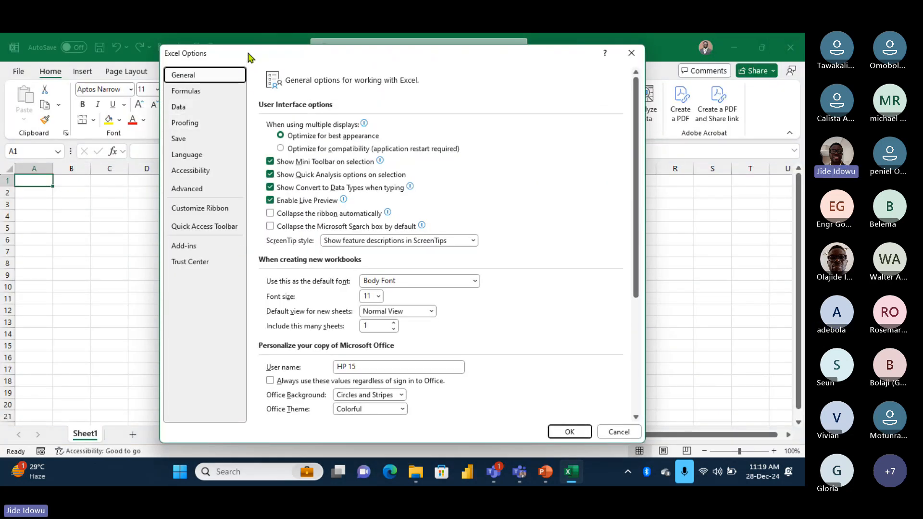
{"action": "left_click_drag", "start_coordinate": [249, 60], "coordinate": [197, 70]}
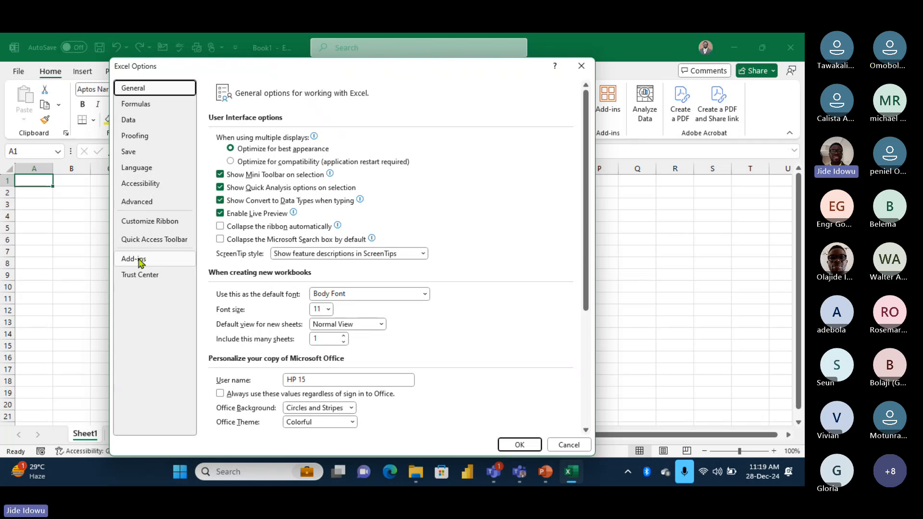
{"action": "left_click", "coordinate": [138, 260]}
{"action": "key", "text": "Escape"}
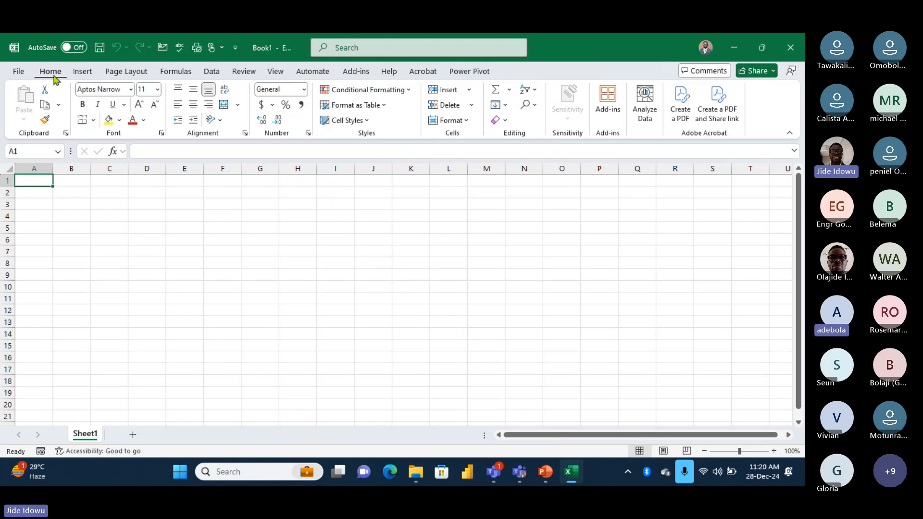
- Show the add-ins in the Excel options and view the details of the DAX Studio Excel Add-In
{"action": "left_click", "coordinate": [21, 75]}
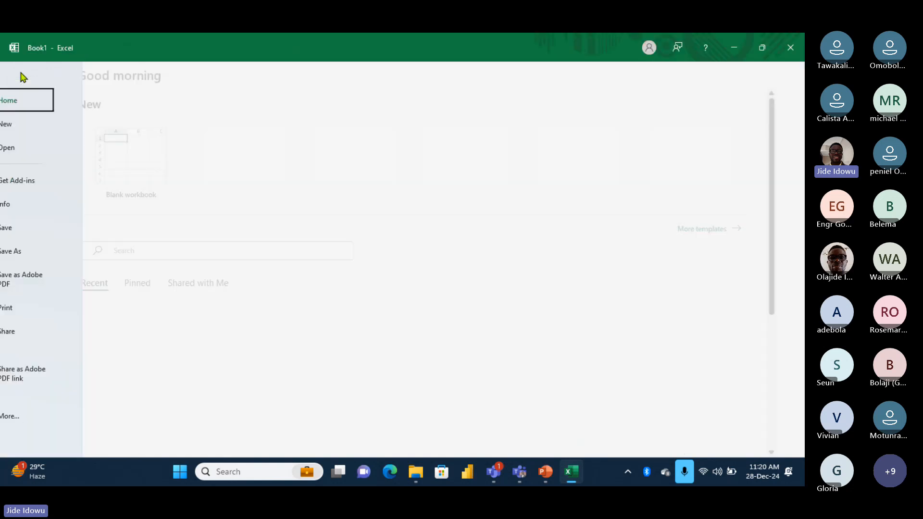
{"action": "left_click", "coordinate": [38, 417]}
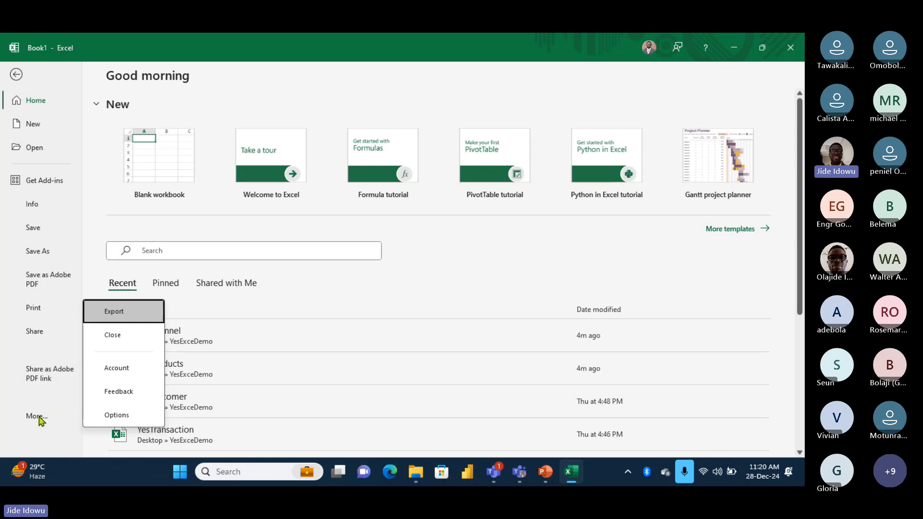
{"action": "left_click", "coordinate": [110, 417]}
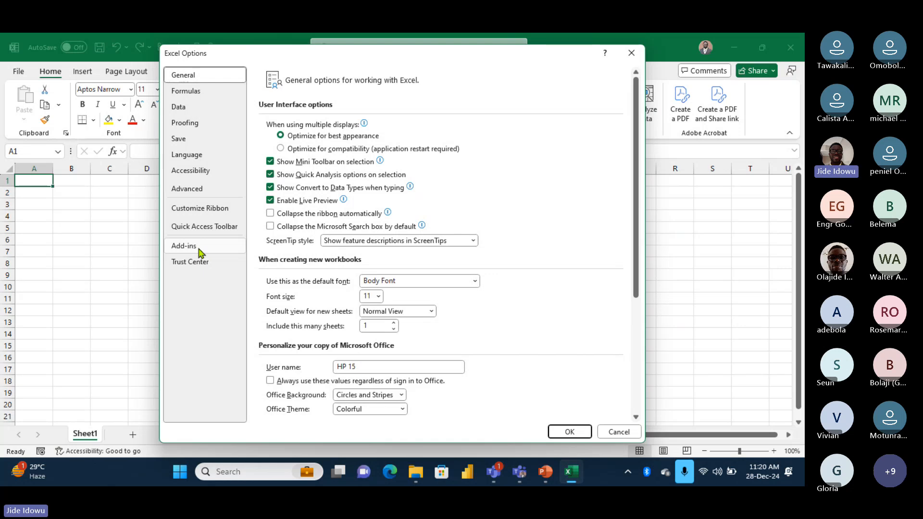
{"action": "left_click", "coordinate": [200, 250]}
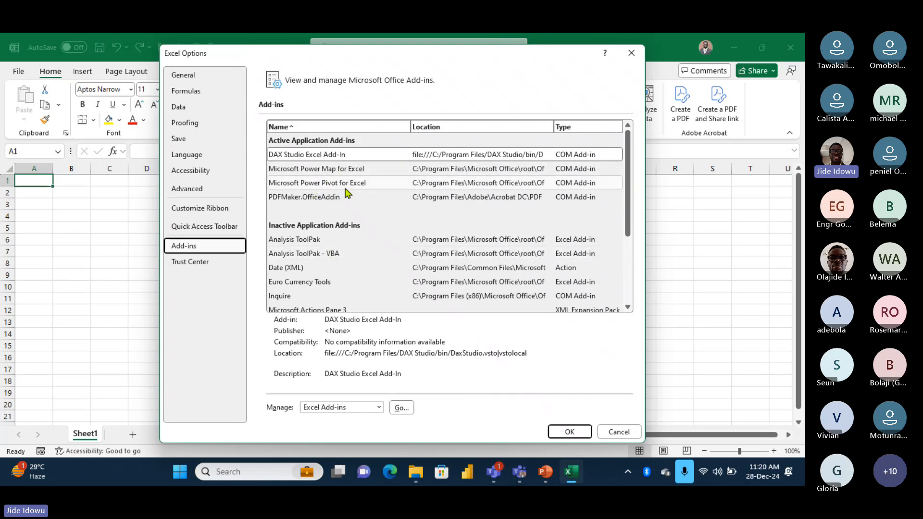
{"action": "left_click", "coordinate": [309, 151]}
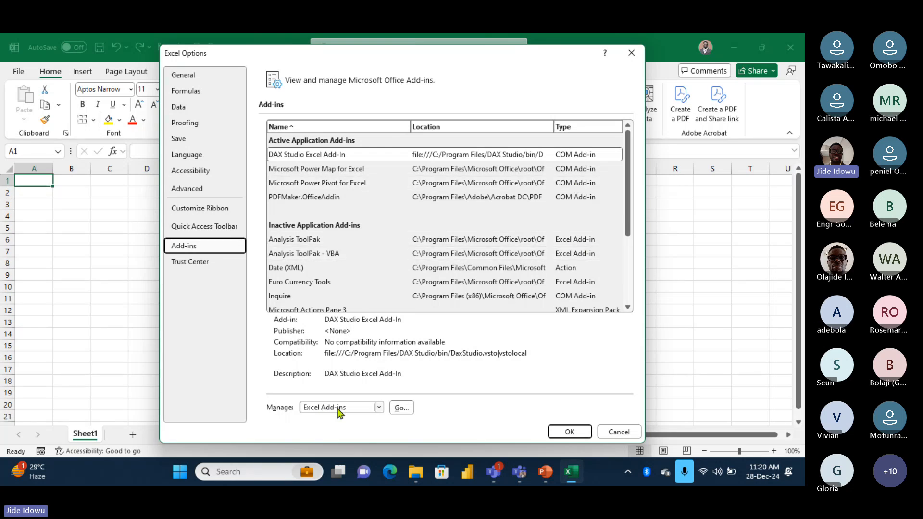
- Bring up the COM Add-ins for management and accept the list with Microsoft Power Pivot for Excel enabled
{"action": "left_click", "coordinate": [379, 409]}
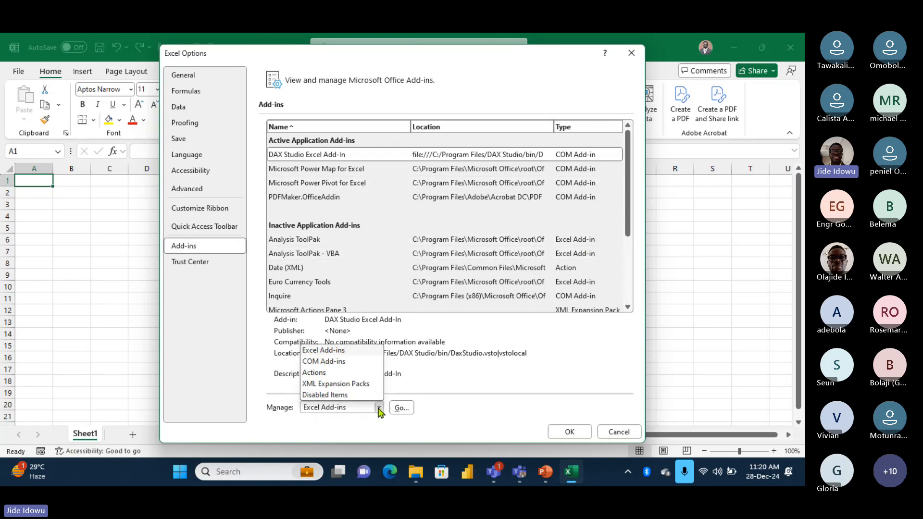
{"action": "left_click", "coordinate": [334, 363]}
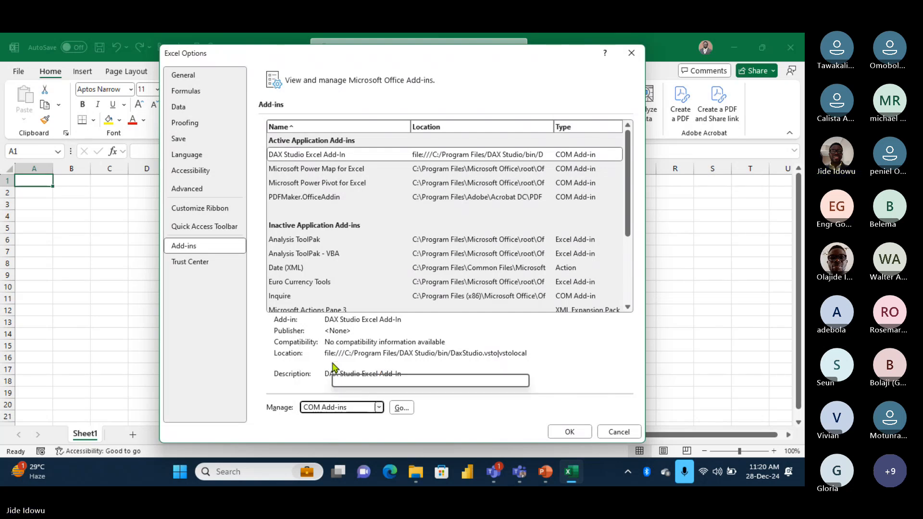
{"action": "left_click", "coordinate": [403, 409]}
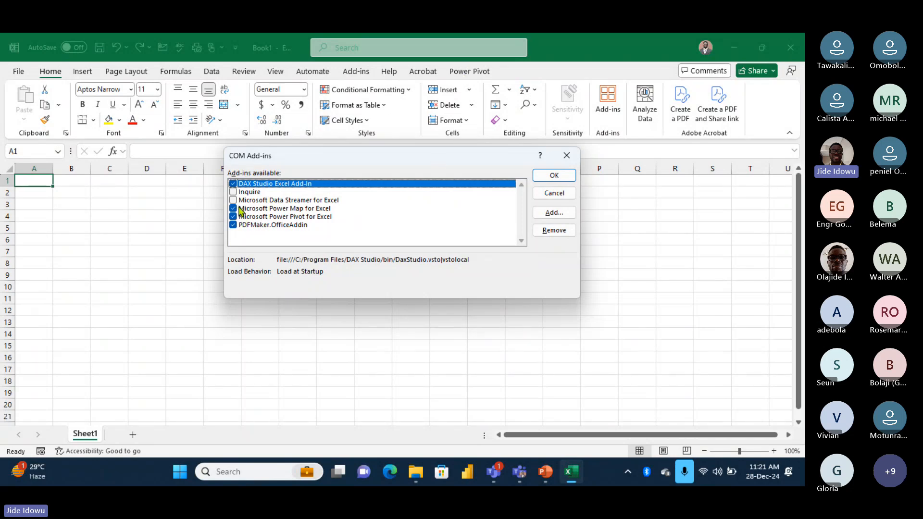
{"action": "left_click", "coordinate": [234, 224]}
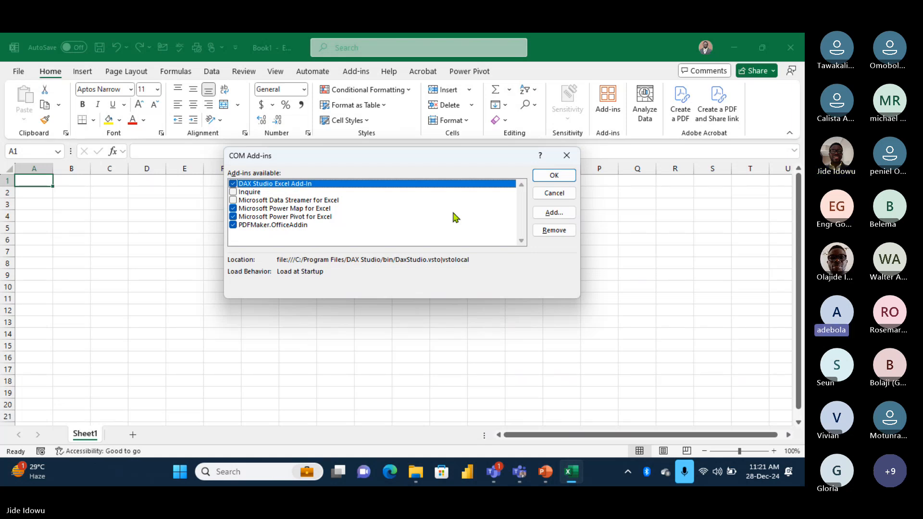
{"action": "key", "text": "Return"}
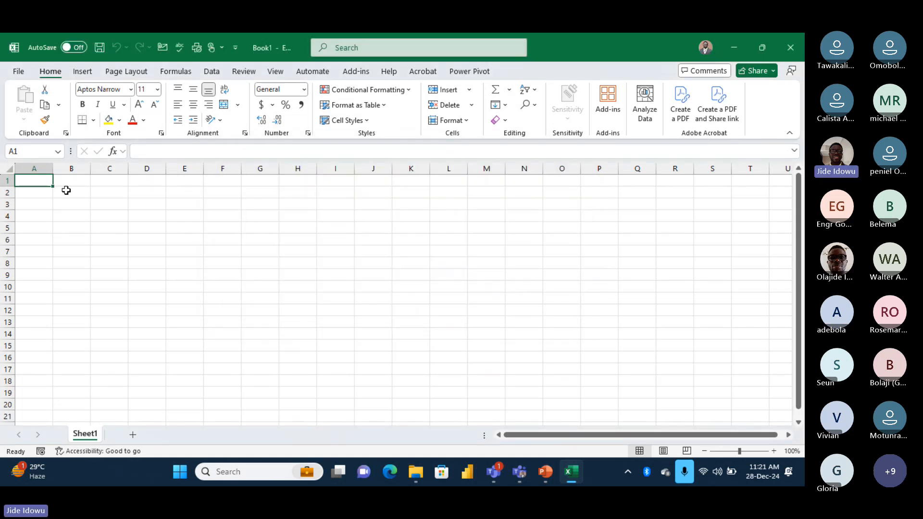
- Check the available COM add-ins once more through the Excel options and close the list without applying changes
{"action": "left_click", "coordinate": [18, 73]}
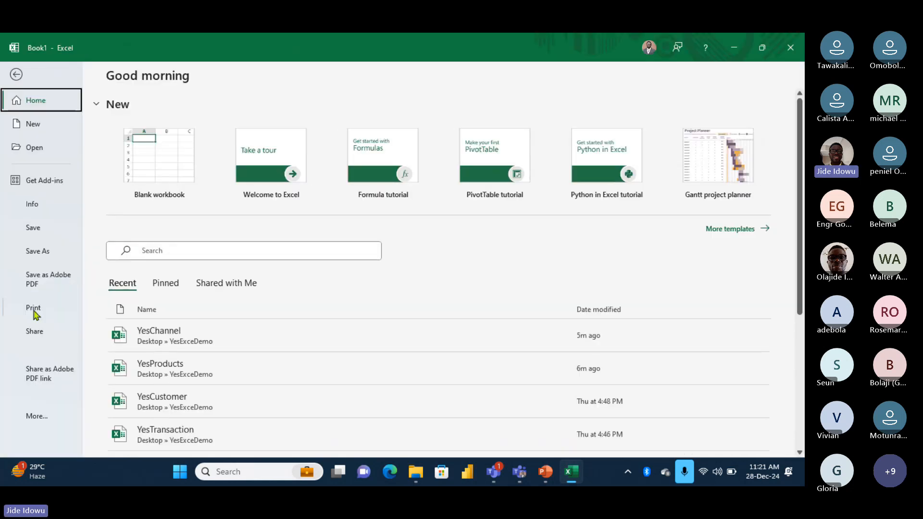
{"action": "left_click", "coordinate": [37, 417]}
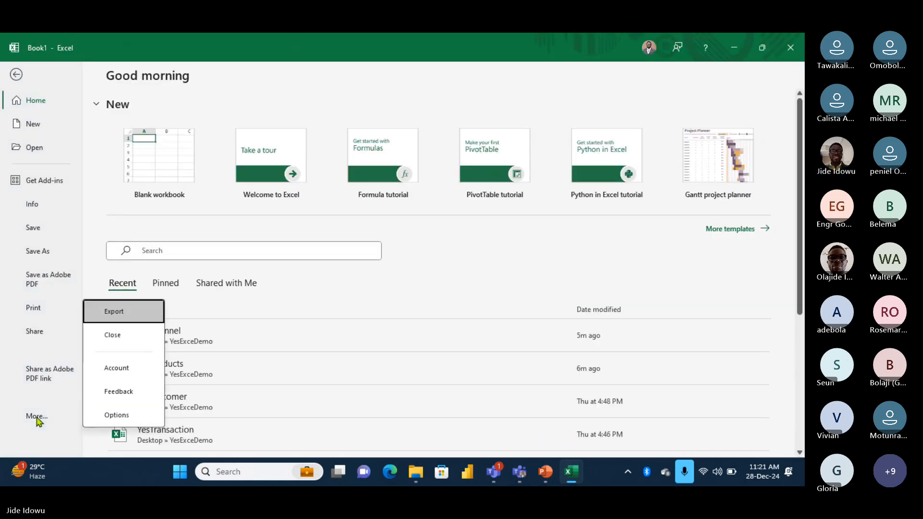
{"action": "left_click", "coordinate": [136, 422]}
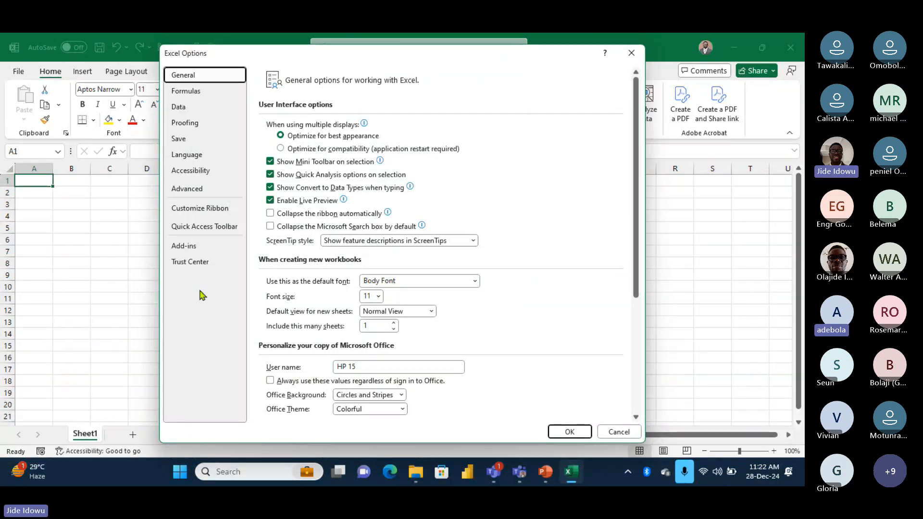
{"action": "left_click", "coordinate": [188, 249]}
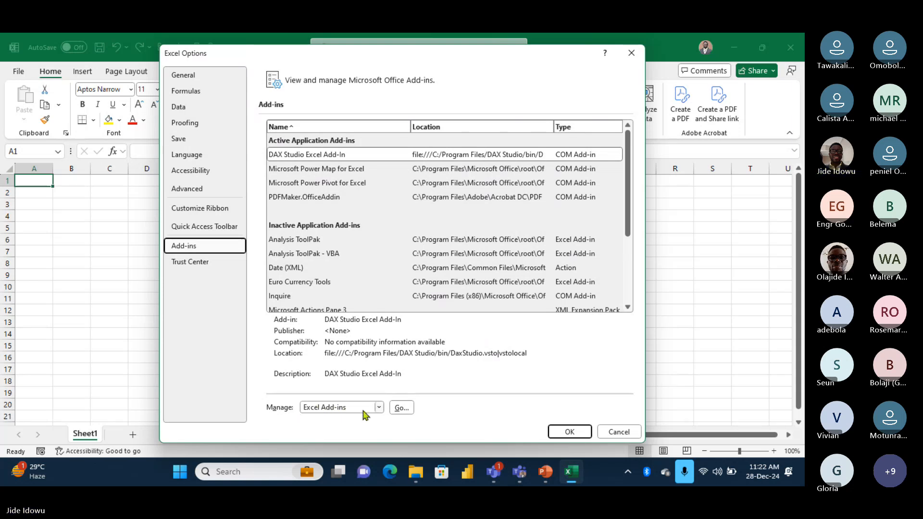
{"action": "left_click", "coordinate": [378, 409]}
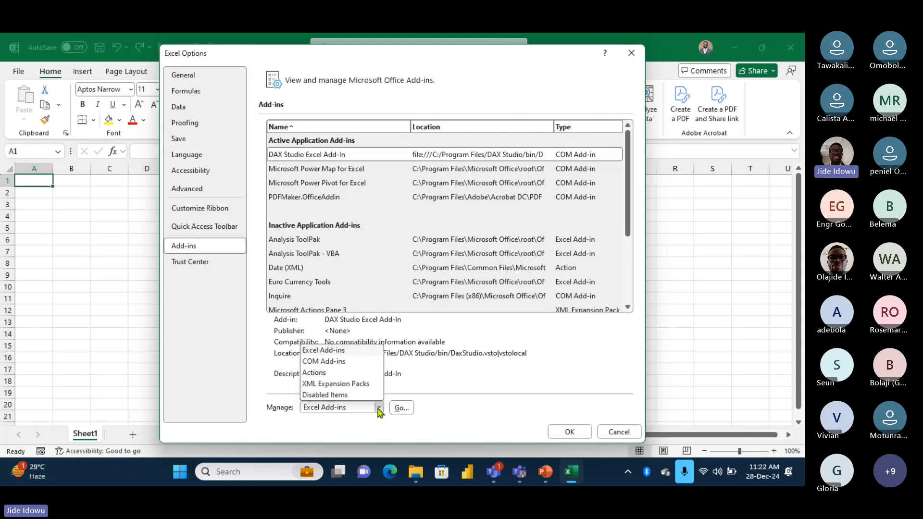
{"action": "left_click", "coordinate": [332, 362]}
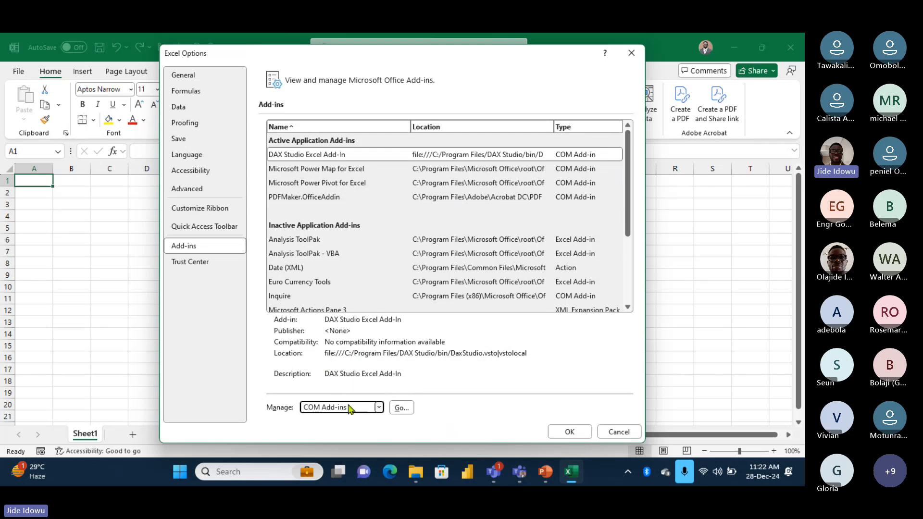
{"action": "left_click", "coordinate": [402, 410]}
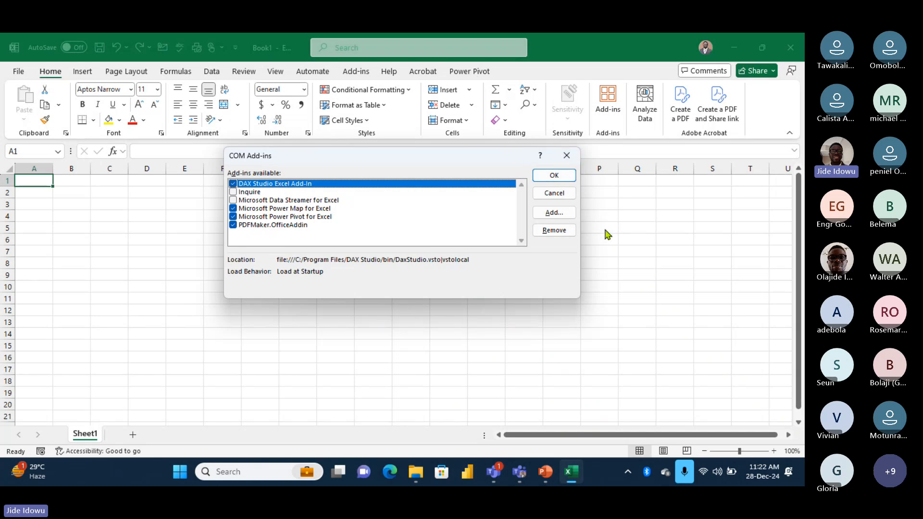
{"action": "left_click", "coordinate": [567, 155]}
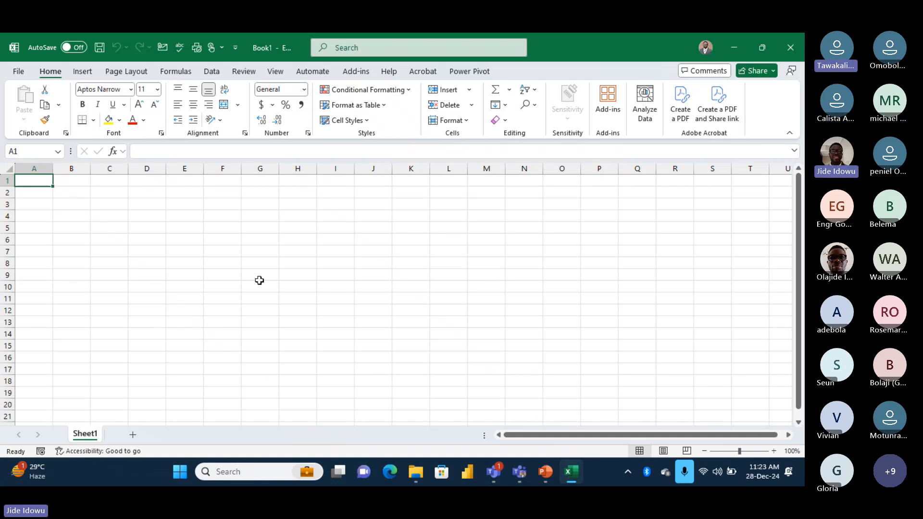
- Move the YesExceDemo folder beside MyPeople on the desktop and open its YesChannel workbook
{"action": "left_click", "coordinate": [735, 48]}
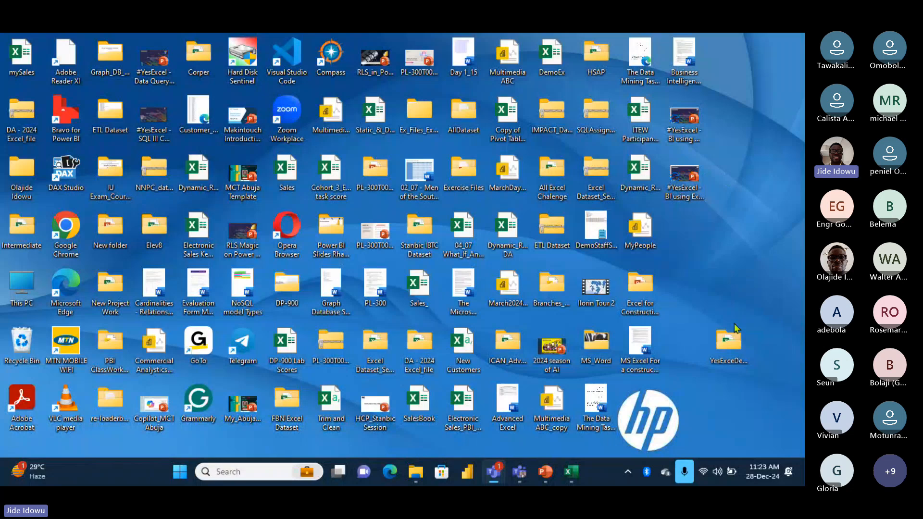
{"action": "left_click_drag", "start_coordinate": [732, 340], "coordinate": [690, 236]}
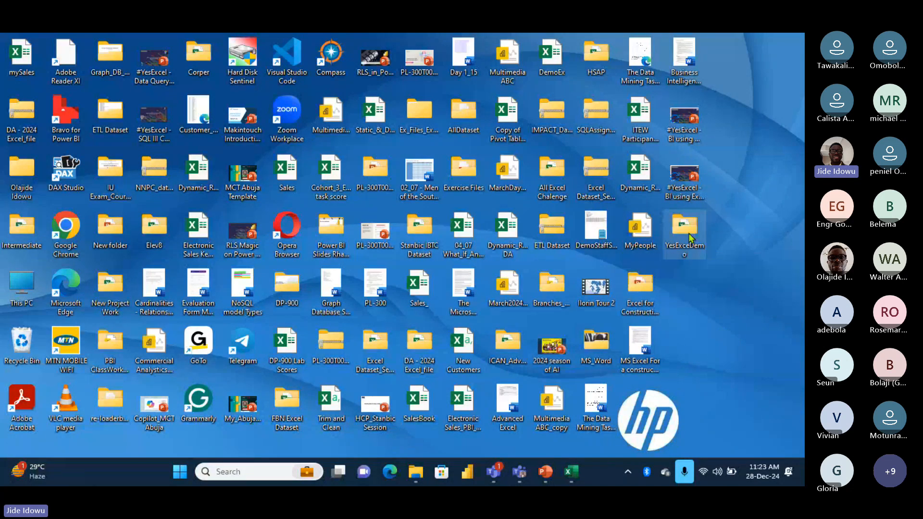
{"action": "double_click", "coordinate": [688, 231]}
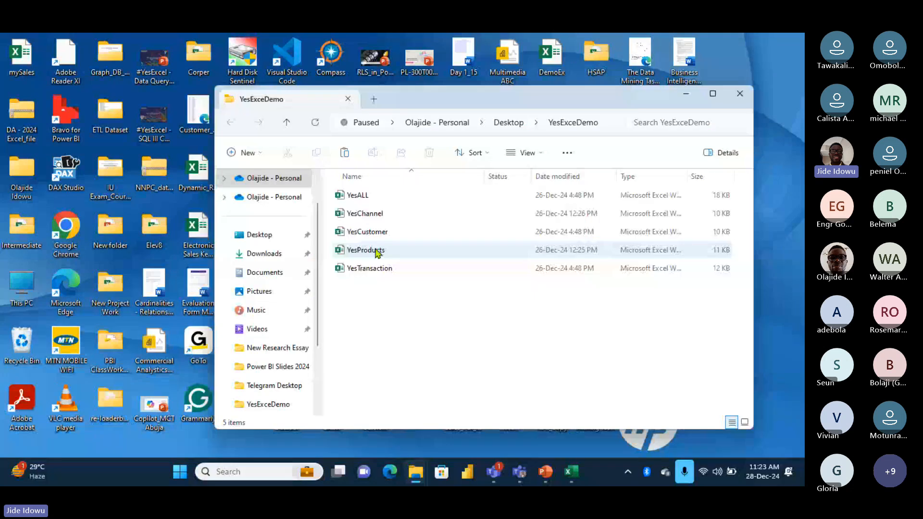
{"action": "left_click_drag", "start_coordinate": [439, 101], "coordinate": [339, 98]}
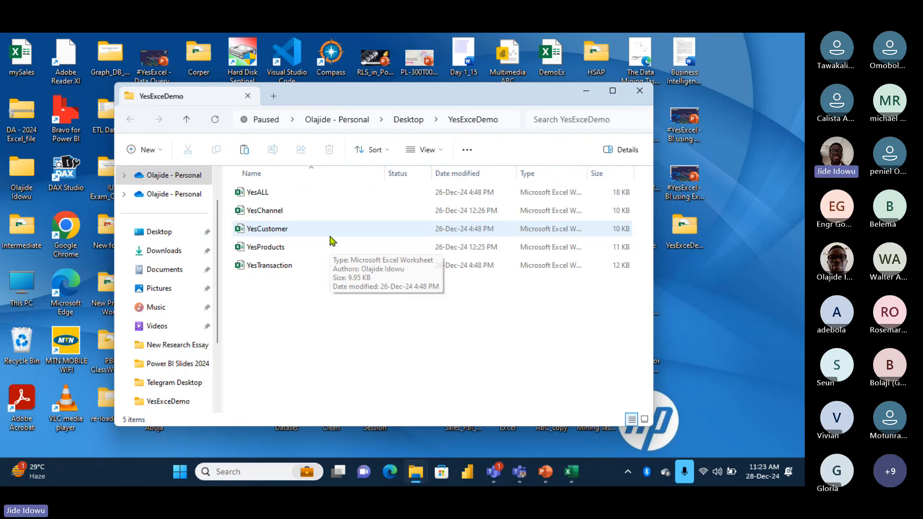
{"action": "double_click", "coordinate": [264, 211]}
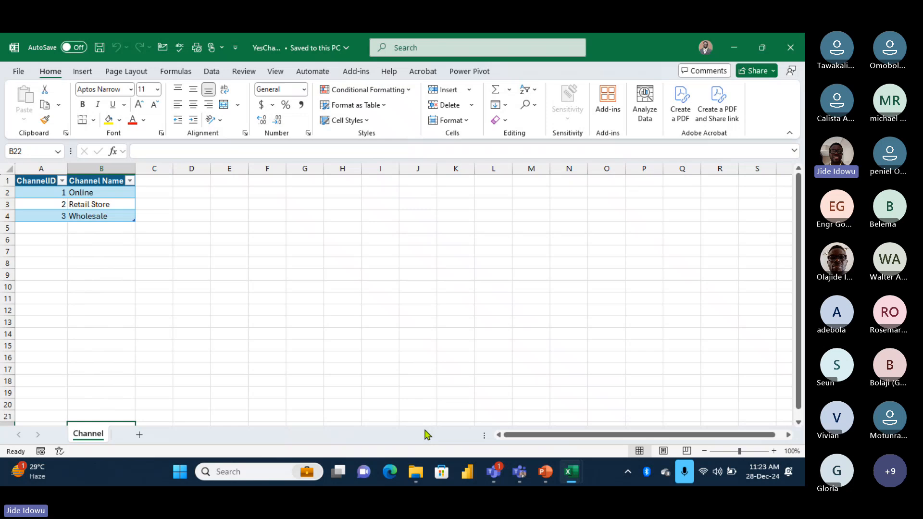
- Close the Music, Downloads and surplus YesExceDemo File Explorer windows, keeping one YesExceDemo window open
{"action": "mouse_move", "coordinate": [416, 471]}
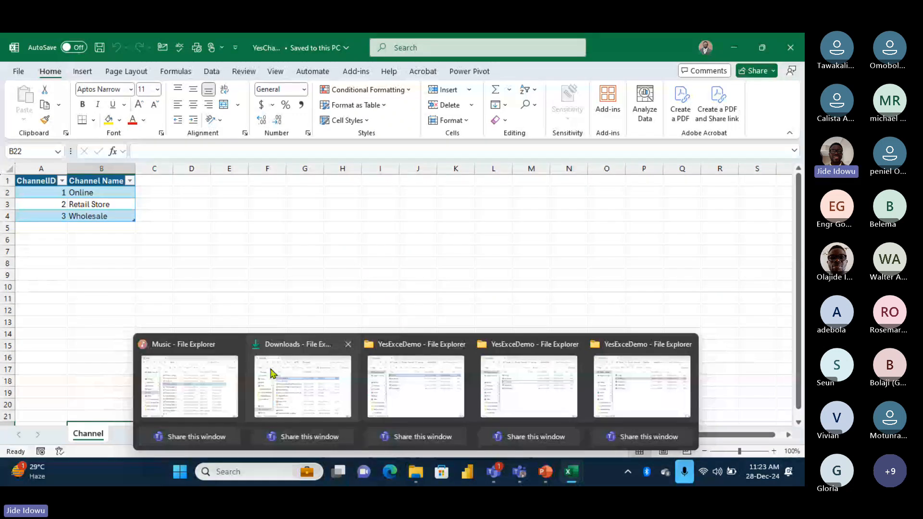
{"action": "left_click", "coordinate": [236, 345]}
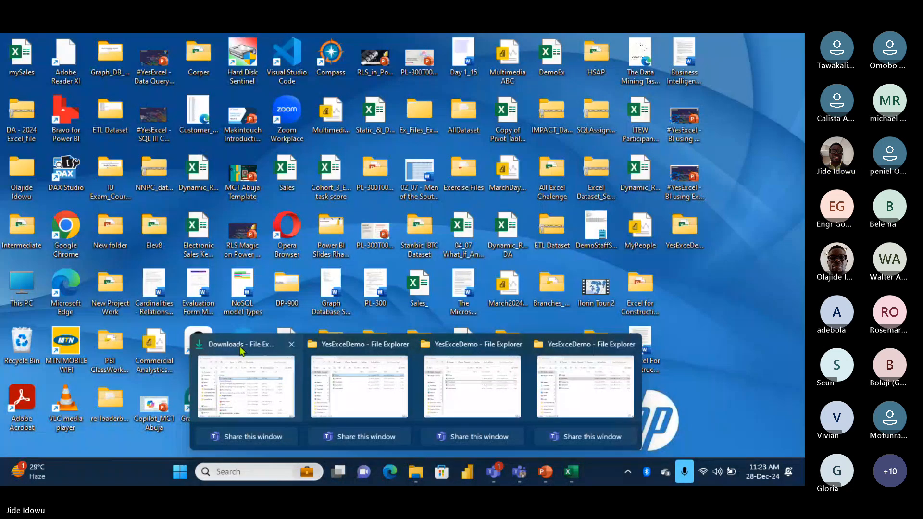
{"action": "left_click", "coordinate": [292, 344]}
{"action": "left_click", "coordinate": [349, 346]}
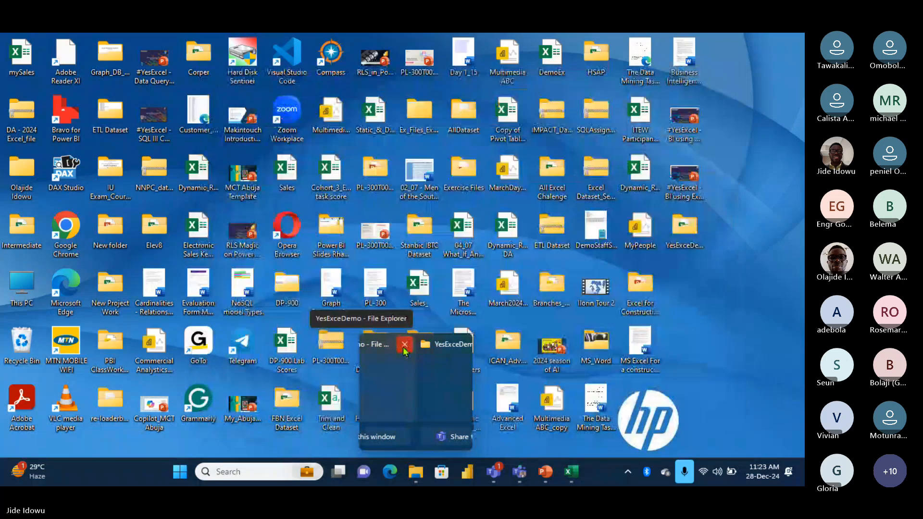
{"action": "left_click", "coordinate": [405, 344]}
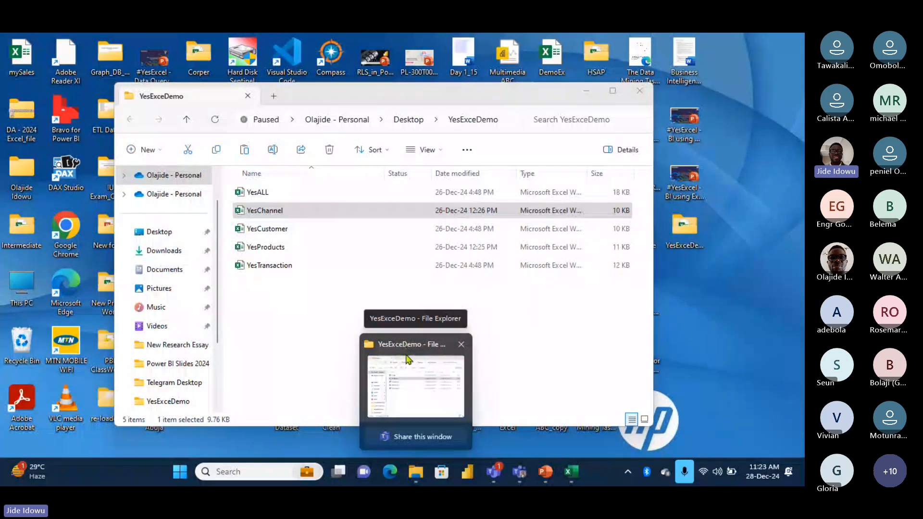
- Open the YesCustomer and YesProducts workbooks from the YesExceDemo folder
{"action": "left_click", "coordinate": [409, 365]}
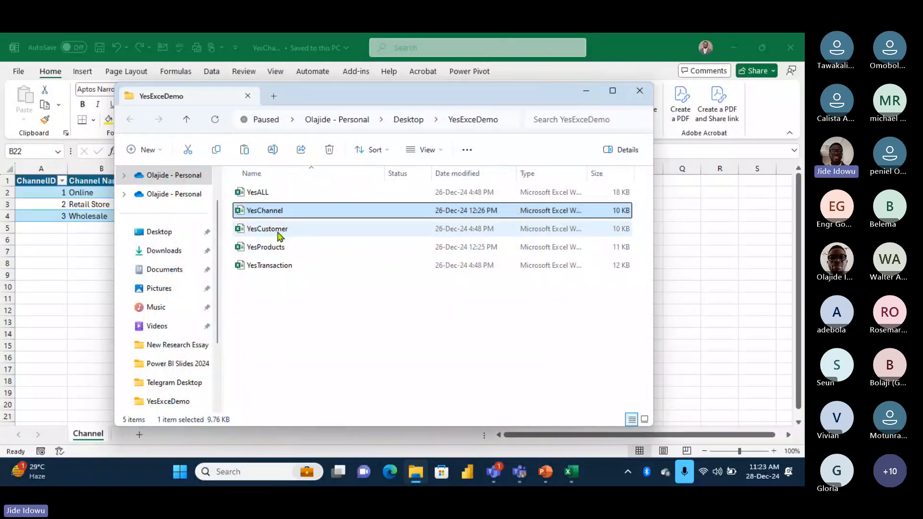
{"action": "double_click", "coordinate": [278, 232]}
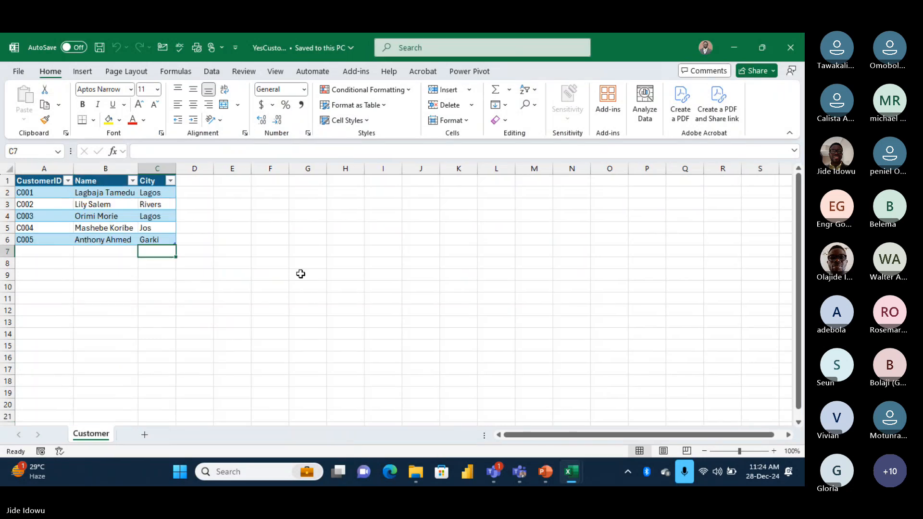
{"action": "mouse_move", "coordinate": [418, 473]}
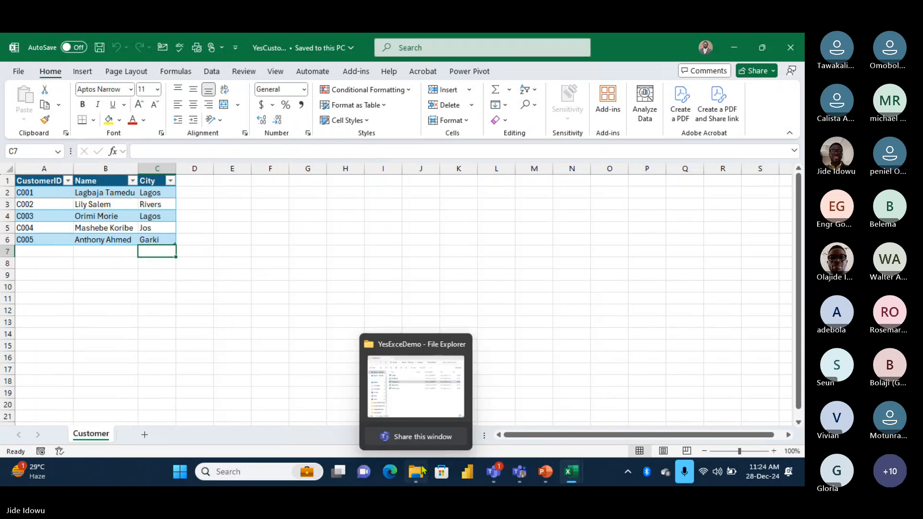
{"action": "left_click", "coordinate": [410, 382]}
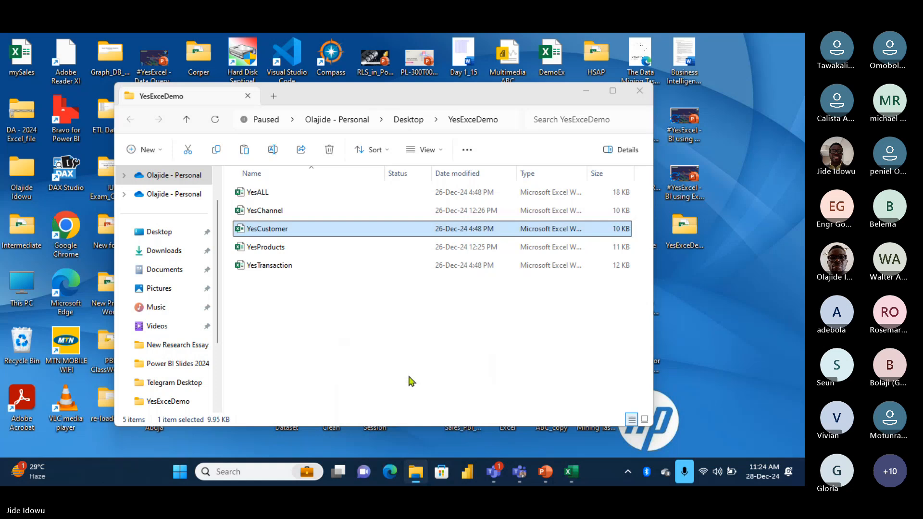
{"action": "key", "text": "alt+Tab"}
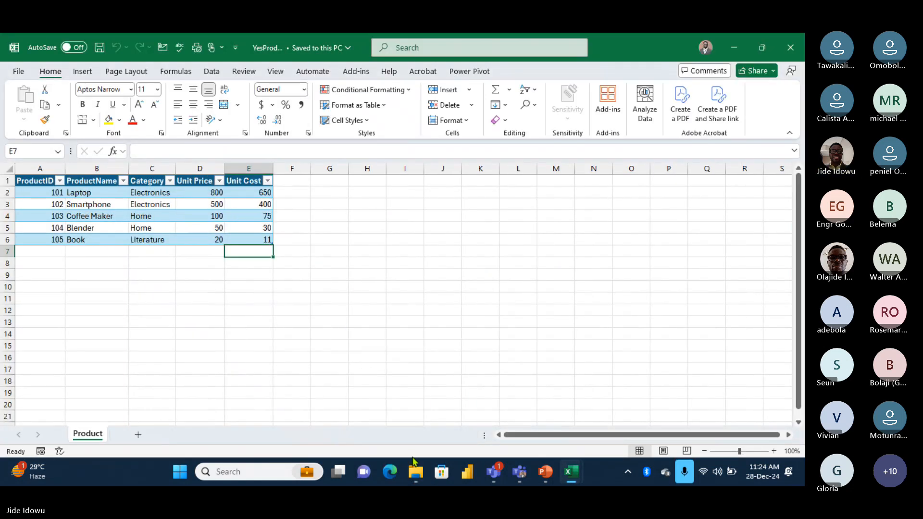
- Return to the YesExceDemo folder and open the YesTransaction workbook
{"action": "mouse_move", "coordinate": [415, 464]}
{"action": "left_click", "coordinate": [396, 387]}
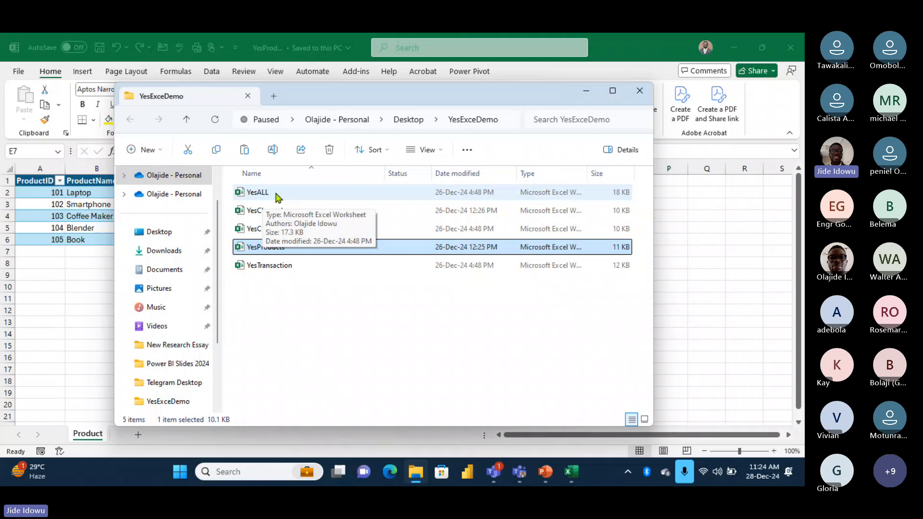
{"action": "left_click", "coordinate": [275, 270]}
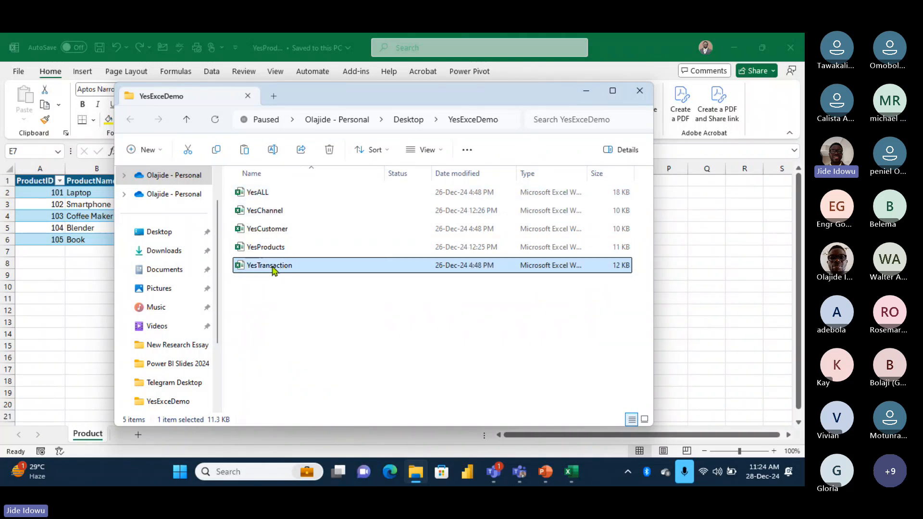
{"action": "double_click", "coordinate": [272, 267]}
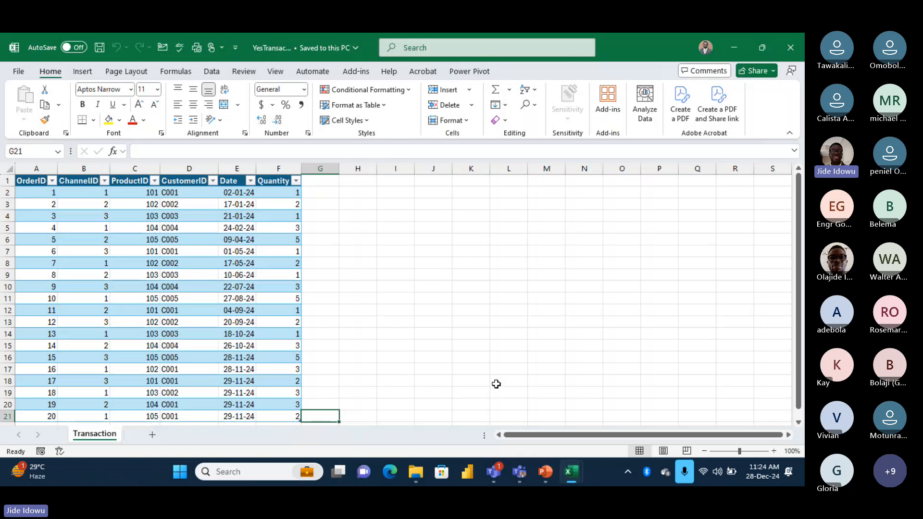
- Review the Channel and Customer tables by switching between the YesChannel and YesCustomer workbooks
{"action": "mouse_move", "coordinate": [572, 475]}
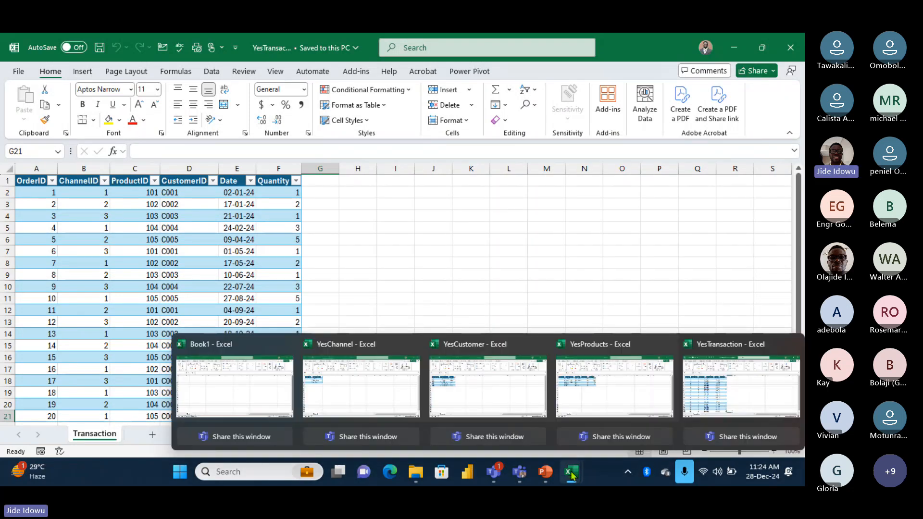
{"action": "left_click", "coordinate": [381, 389]}
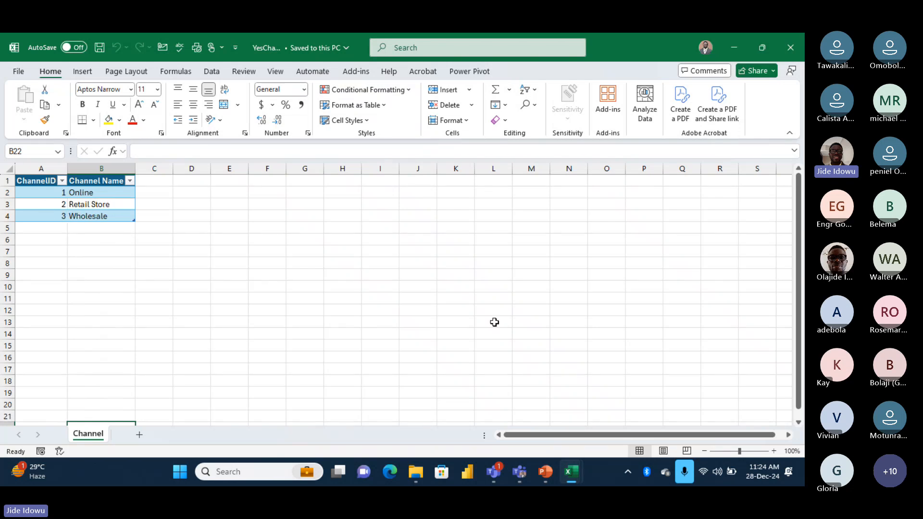
{"action": "mouse_move", "coordinate": [574, 480]}
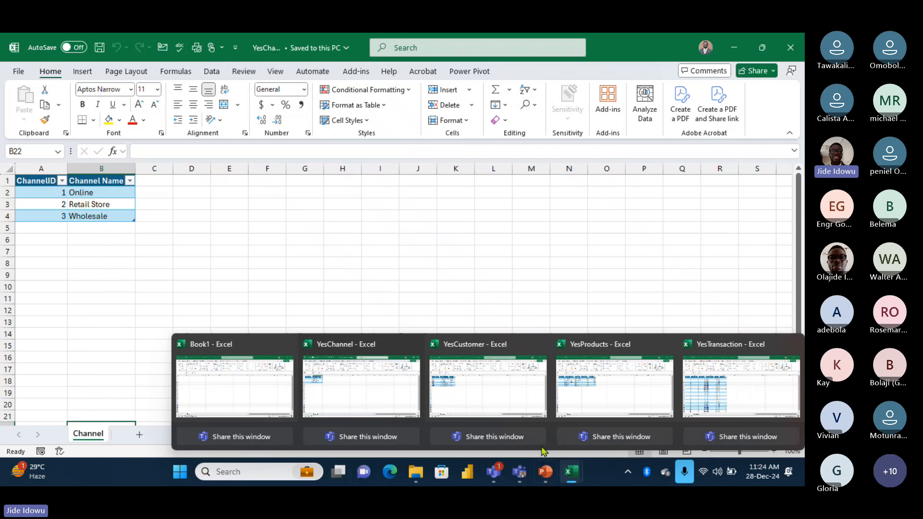
{"action": "left_click", "coordinate": [500, 391]}
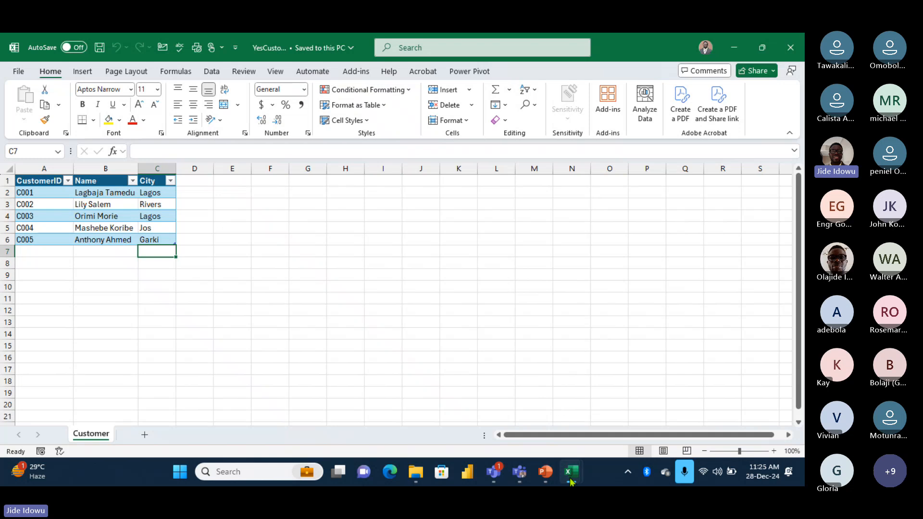
{"action": "mouse_move", "coordinate": [571, 483]}
{"action": "left_click", "coordinate": [392, 395]}
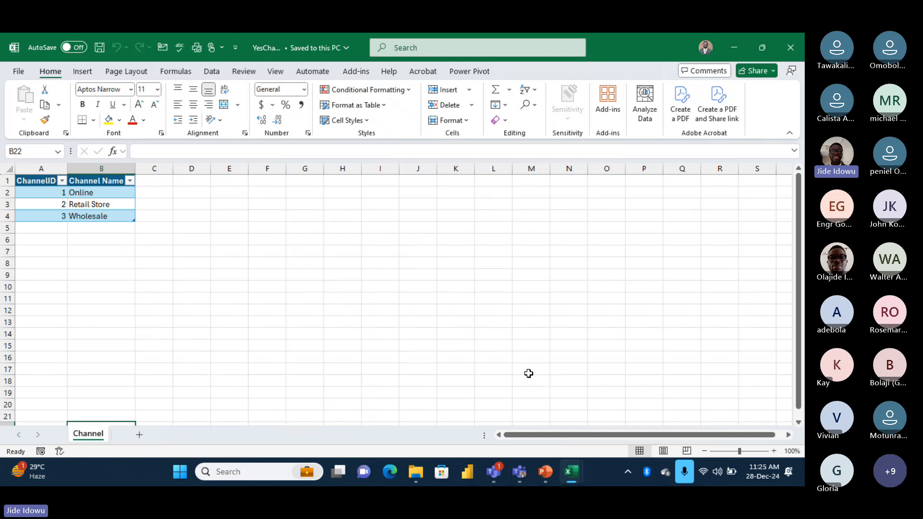
- Examine the YesProducts table and the YesTransaction table, selecting the last ChannelID entry in cell B21
{"action": "mouse_move", "coordinate": [574, 480]}
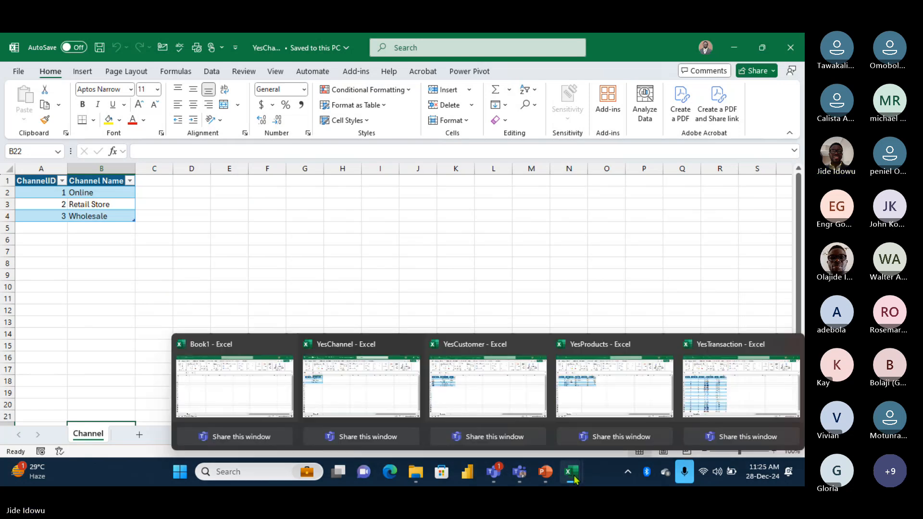
{"action": "left_click", "coordinate": [572, 415]}
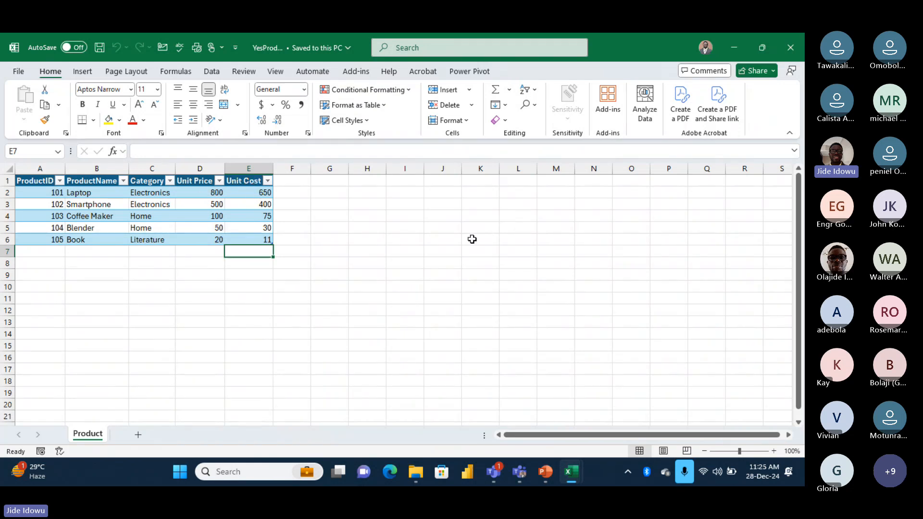
{"action": "mouse_move", "coordinate": [577, 472]}
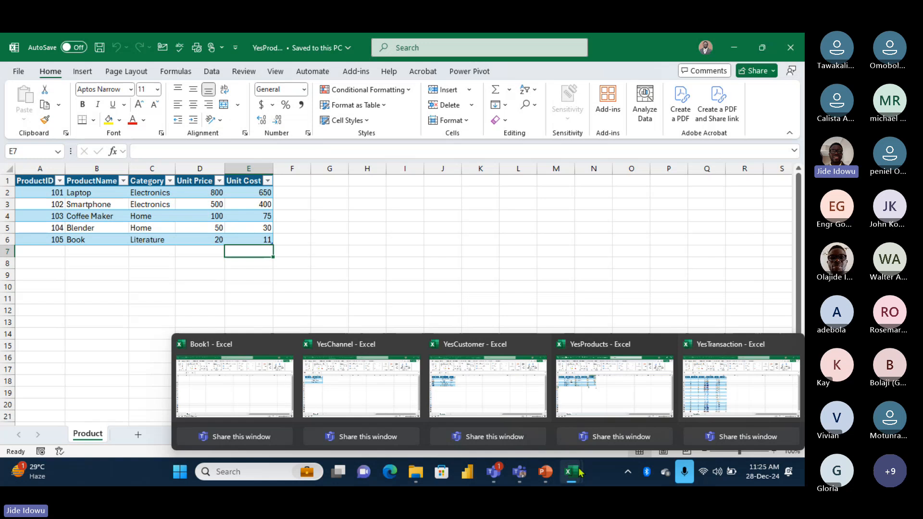
{"action": "left_click", "coordinate": [723, 392]}
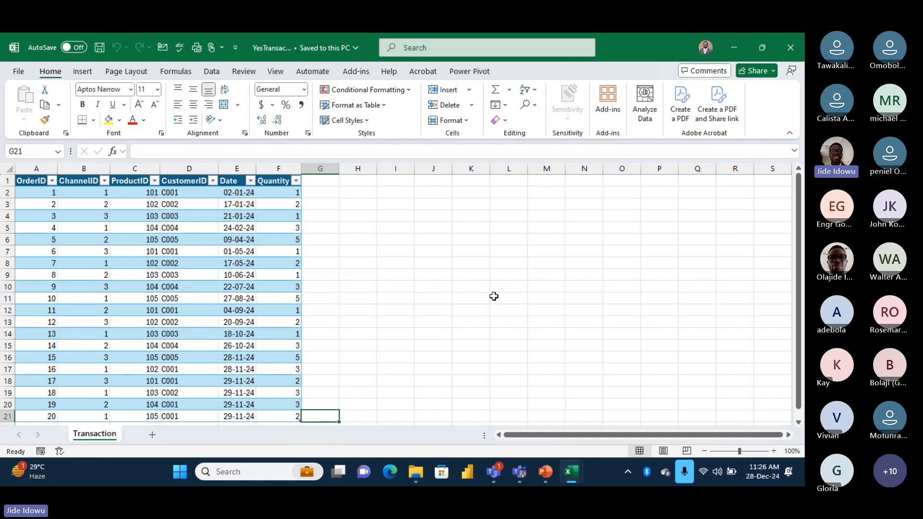
{"action": "mouse_move", "coordinate": [571, 473]}
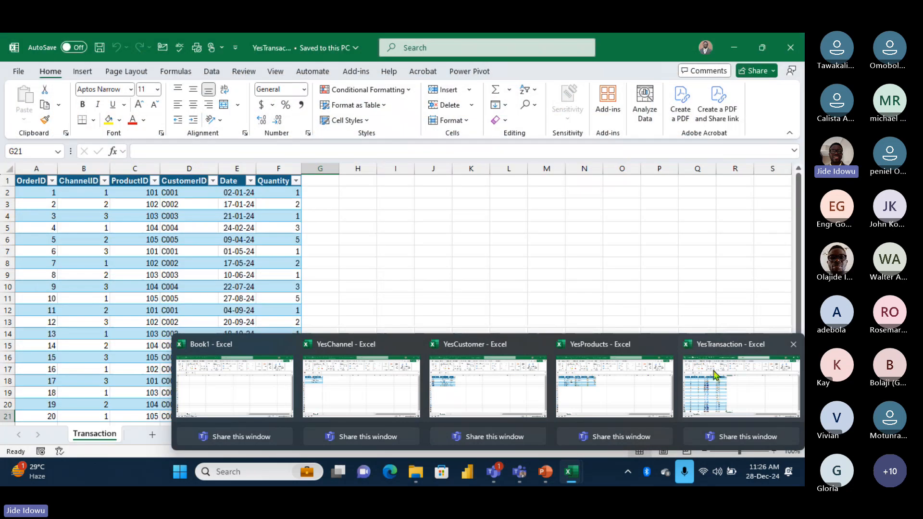
{"action": "left_click", "coordinate": [715, 376]}
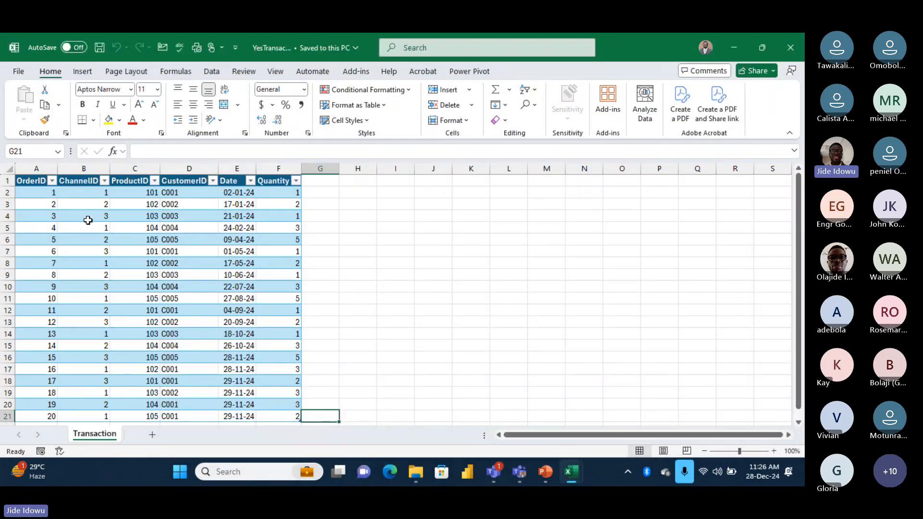
{"action": "left_click", "coordinate": [89, 416]}
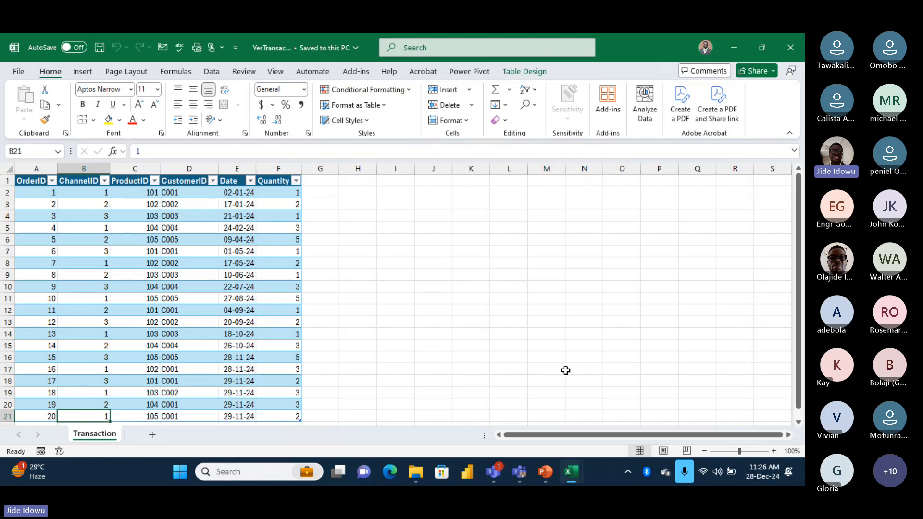
- Close the YesTransaction, YesProducts, YesCustomer and YesChannel workbooks, leaving only the blank Book1 open
{"action": "mouse_move", "coordinate": [574, 467]}
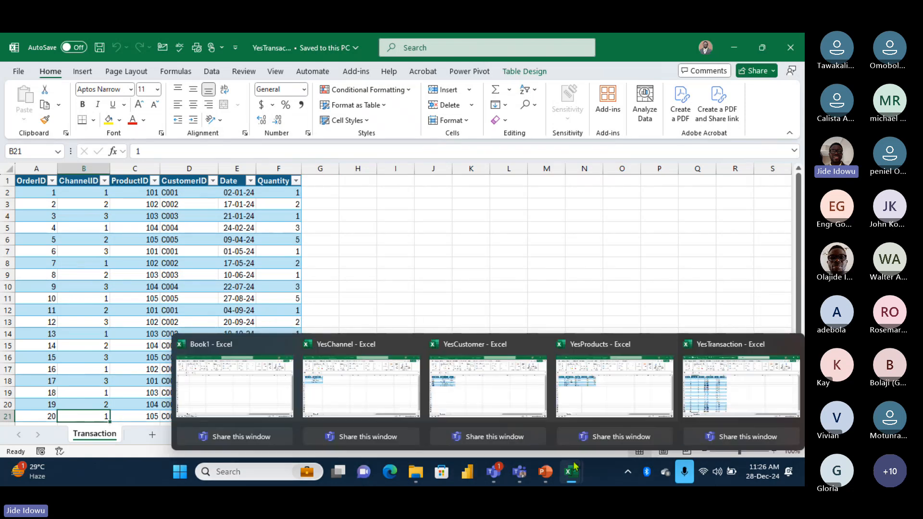
{"action": "left_click", "coordinate": [791, 54]}
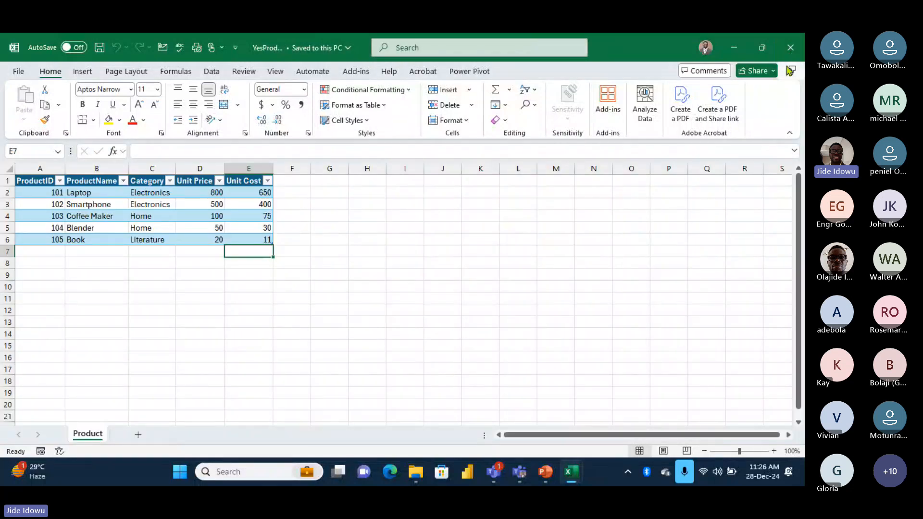
{"action": "left_click", "coordinate": [793, 54]}
{"action": "left_click", "coordinate": [793, 54]}
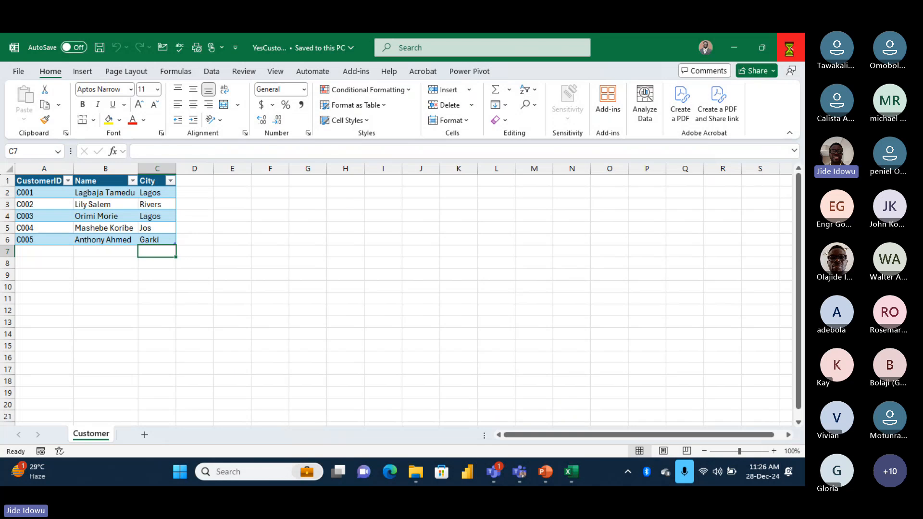
{"action": "left_click", "coordinate": [792, 54]}
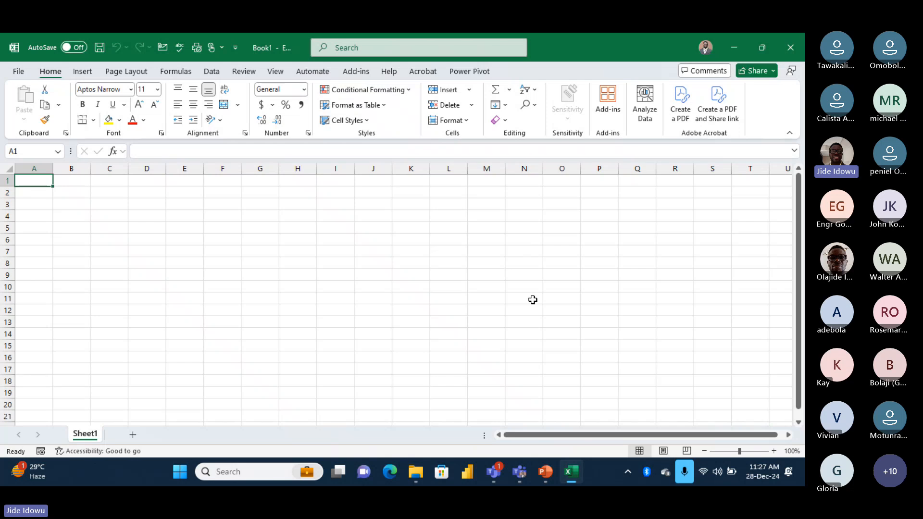
- Look over the workbooks in the YesExceDemo folder and minimize its window to return to Book1
{"action": "mouse_move", "coordinate": [417, 470]}
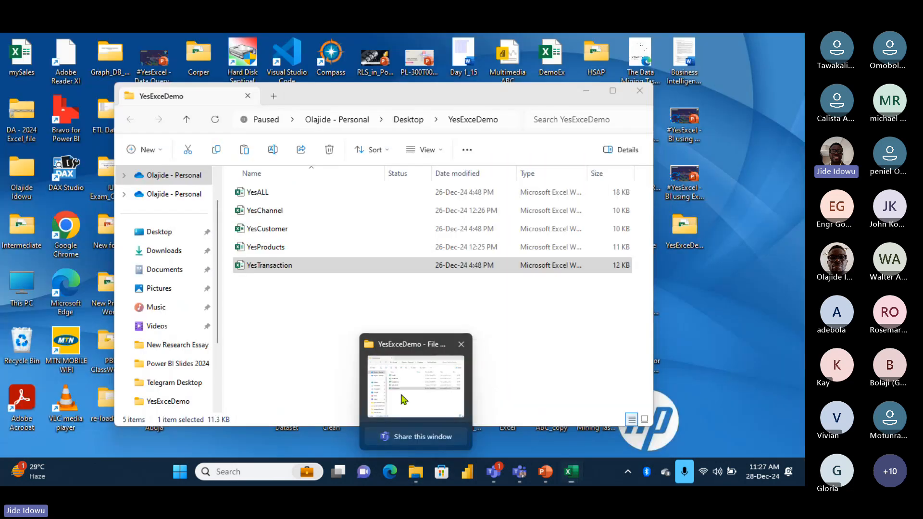
{"action": "left_click", "coordinate": [403, 399]}
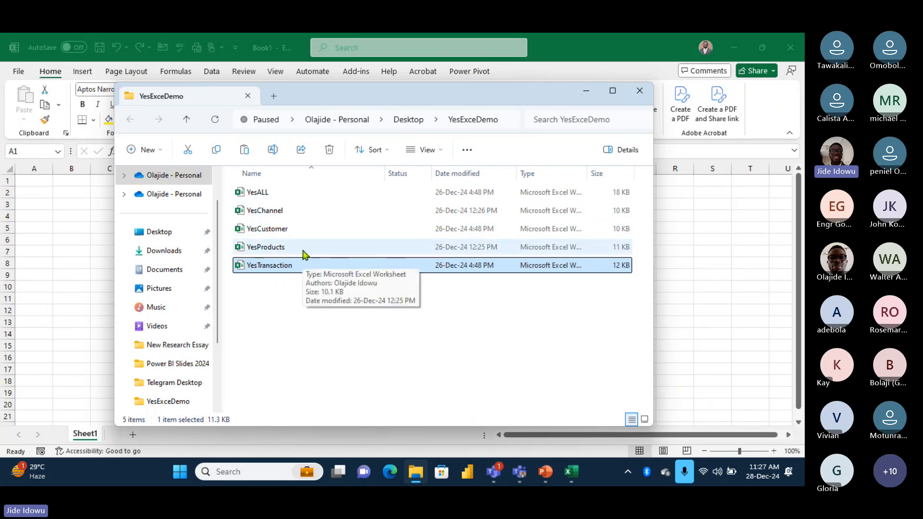
{"action": "left_click", "coordinate": [586, 92]}
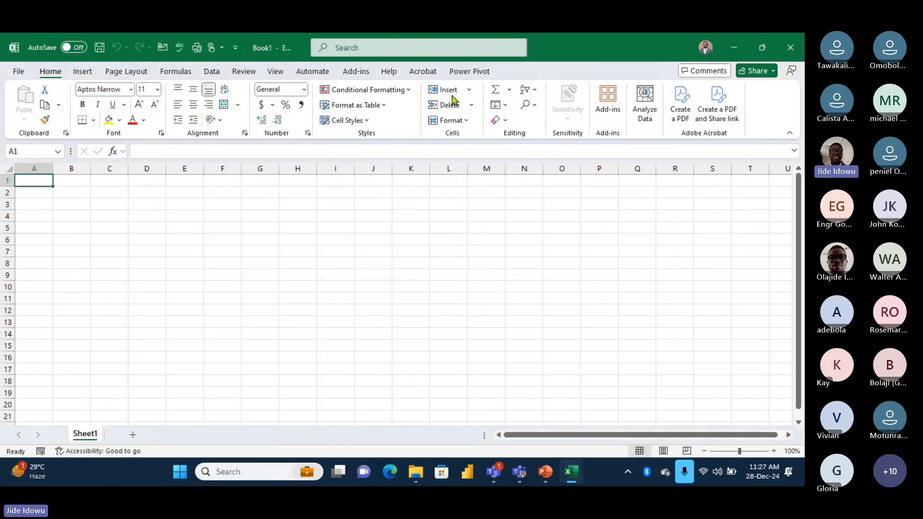
- Open the Power Pivot data model window for Book1 and view its database and data service import options
{"action": "left_click", "coordinate": [470, 72]}
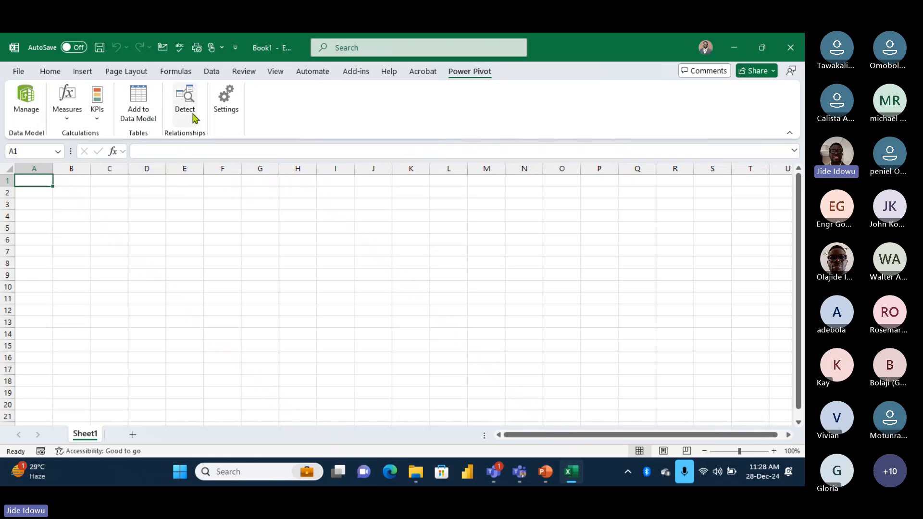
{"action": "left_click", "coordinate": [28, 102]}
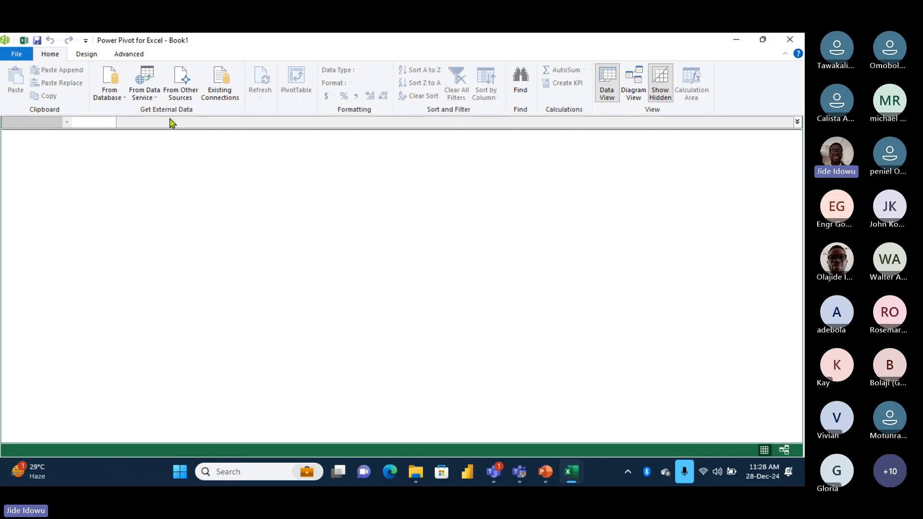
{"action": "left_click", "coordinate": [127, 101]}
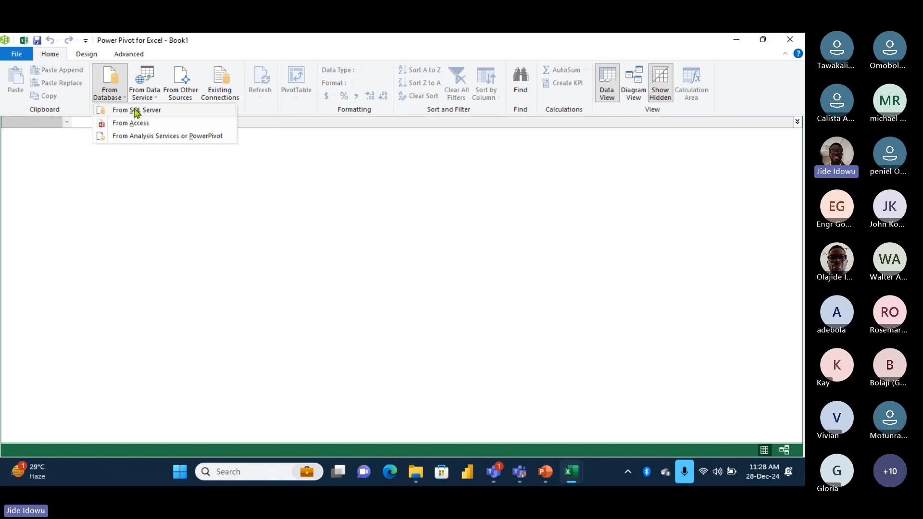
{"action": "left_click", "coordinate": [140, 167]}
{"action": "left_click", "coordinate": [155, 102]}
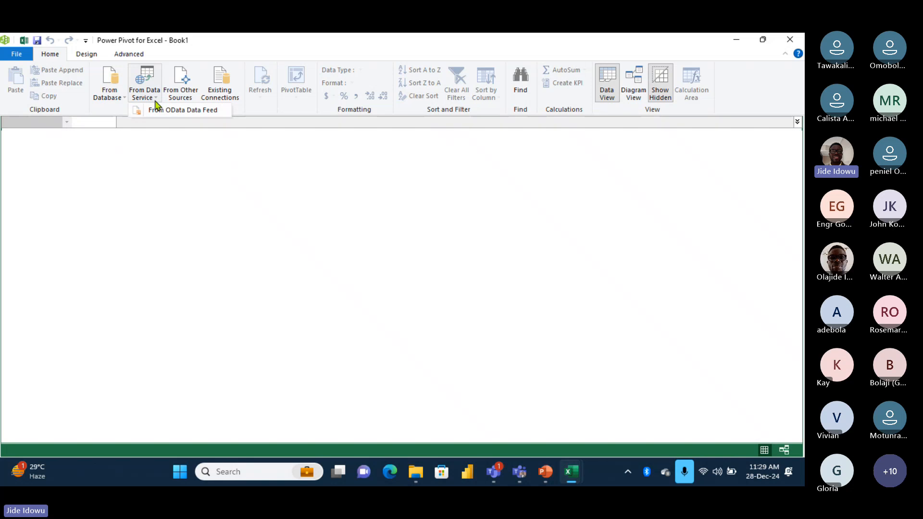
- Start a table import from other sources, review the available source types, and choose Excel File as the data source
{"action": "left_click", "coordinate": [216, 184]}
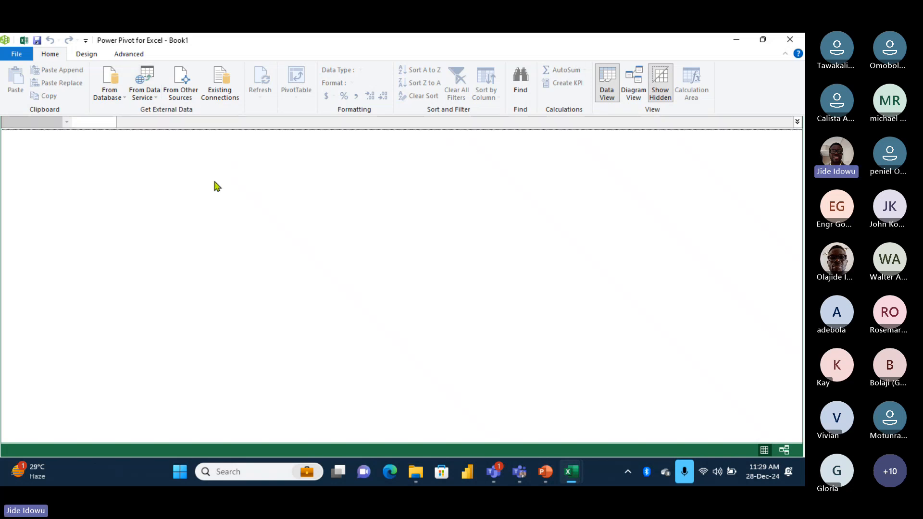
{"action": "left_click", "coordinate": [186, 98]}
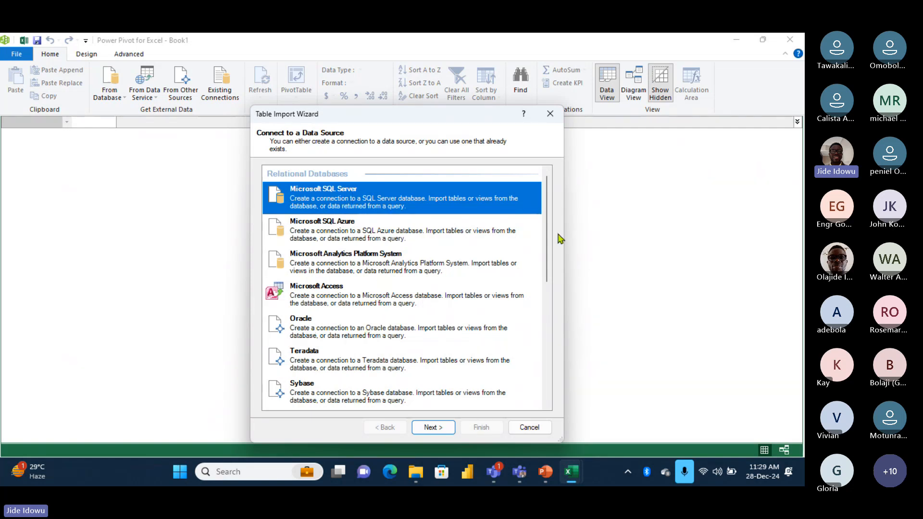
{"action": "left_click_drag", "start_coordinate": [547, 244], "coordinate": [547, 348]}
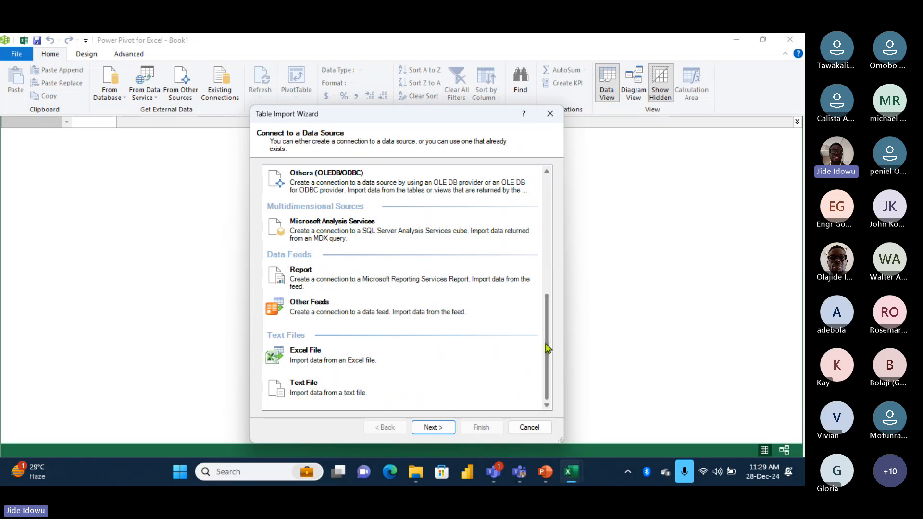
{"action": "mouse_move", "coordinate": [546, 346]}
{"action": "left_mouse_down"}
{"action": "mouse_move", "coordinate": [548, 256]}
{"action": "mouse_move", "coordinate": [544, 364]}
{"action": "left_mouse_up"}
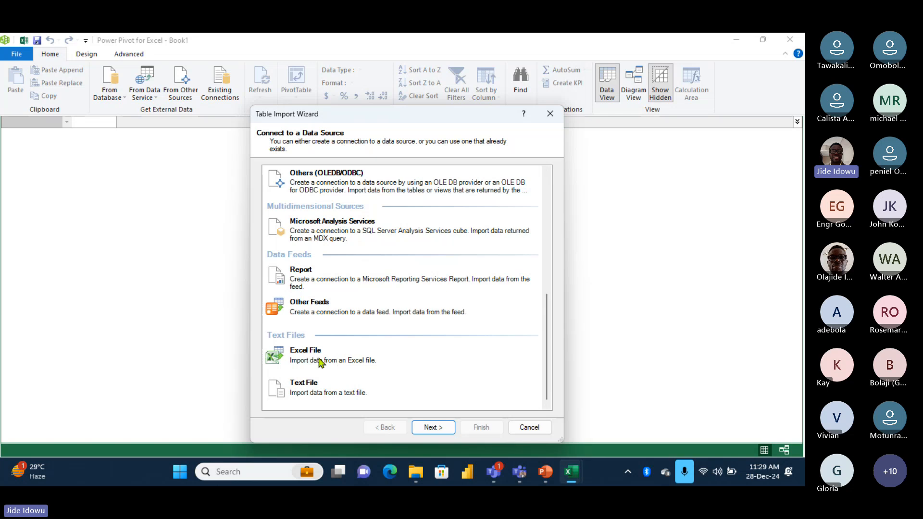
{"action": "left_click", "coordinate": [308, 359]}
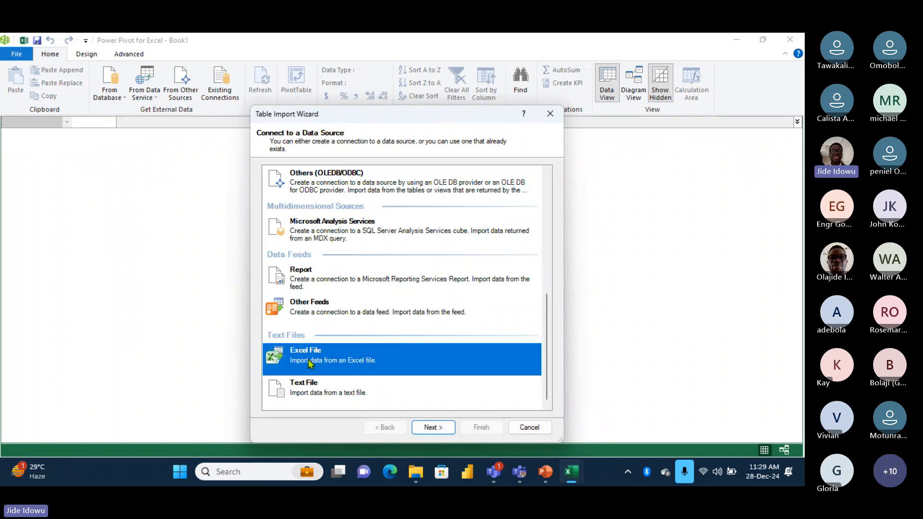
{"action": "left_click", "coordinate": [433, 427]}
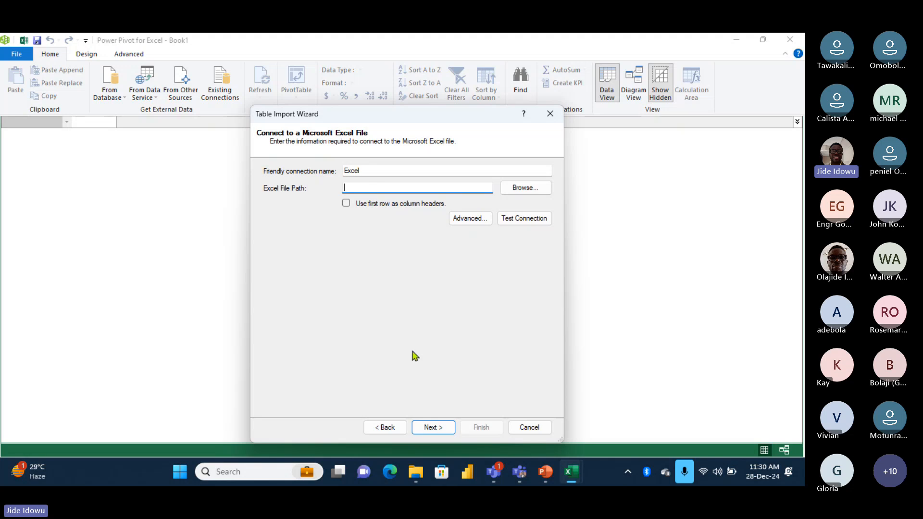
- Connect the import to the YesChannel workbook in the YesExceDemo folder and use its first row as column headers
{"action": "mouse_move", "coordinate": [415, 472]}
{"action": "left_click", "coordinate": [406, 378]}
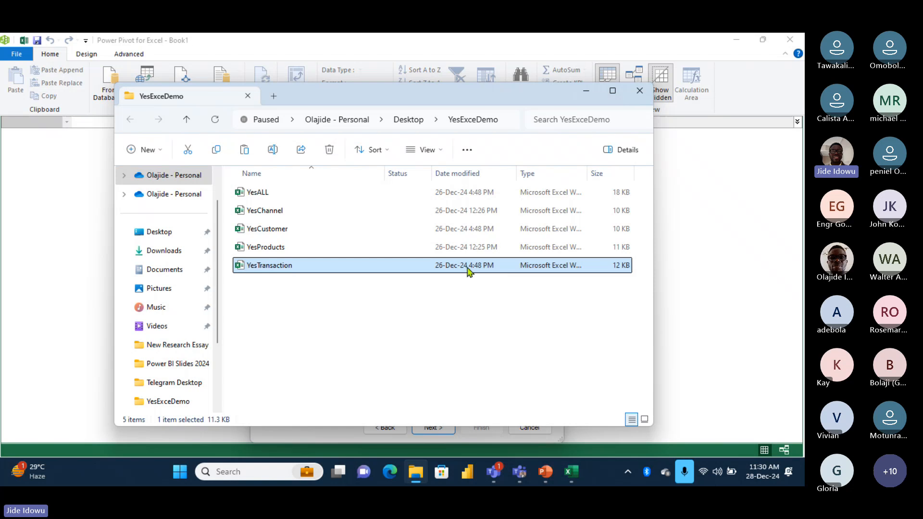
{"action": "left_click", "coordinate": [588, 92]}
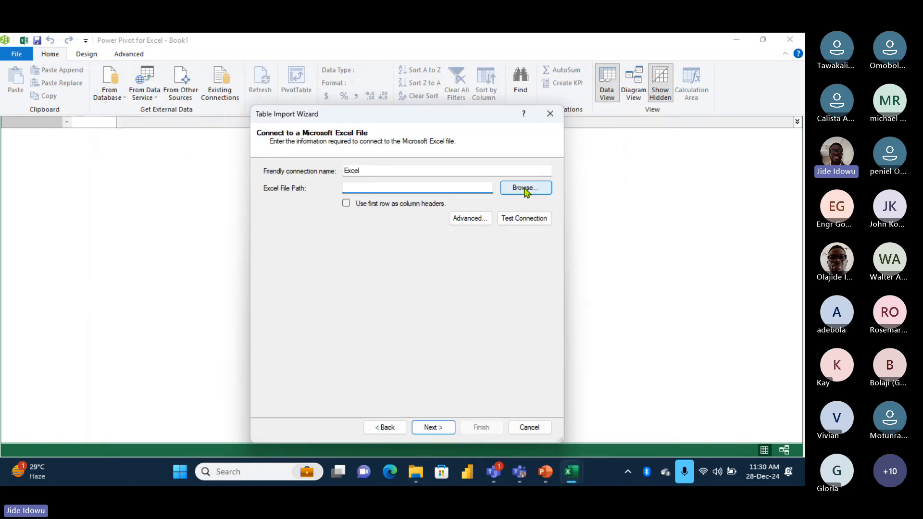
{"action": "left_click", "coordinate": [526, 188]}
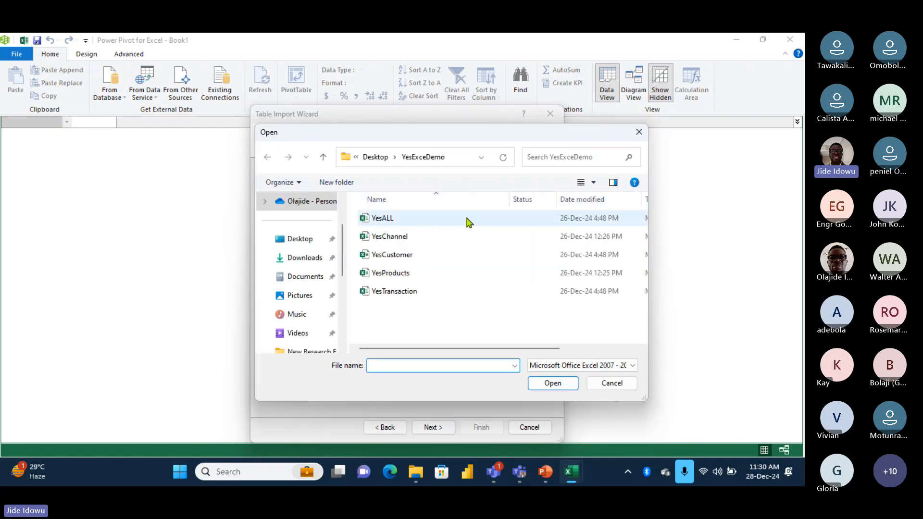
{"action": "left_click", "coordinate": [406, 238]}
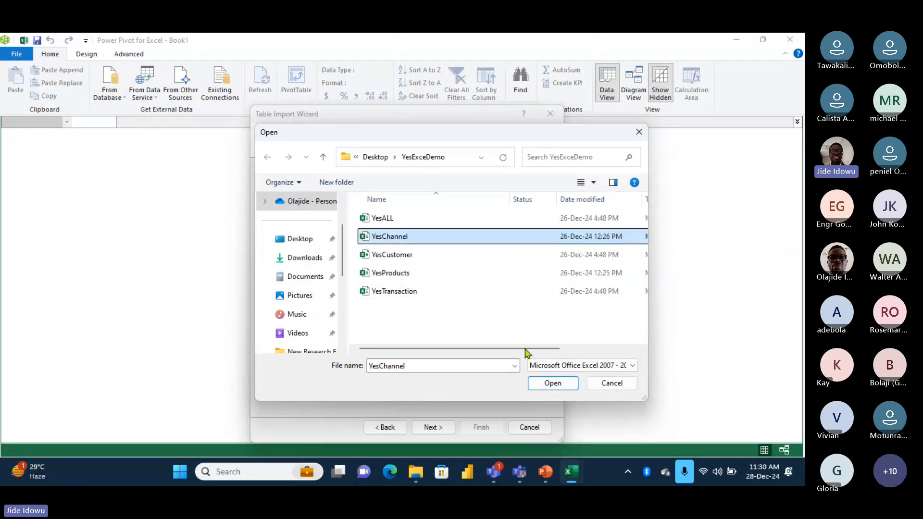
{"action": "left_click", "coordinate": [548, 383]}
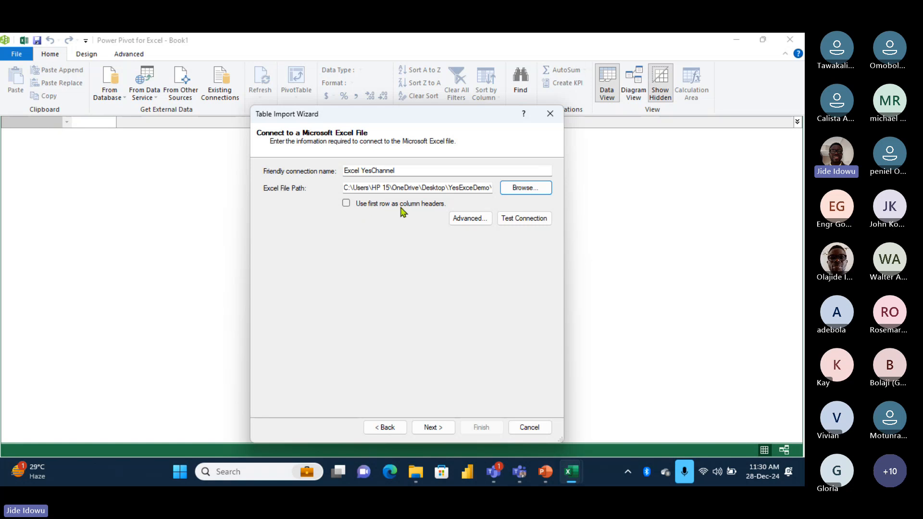
{"action": "left_click", "coordinate": [346, 204]}
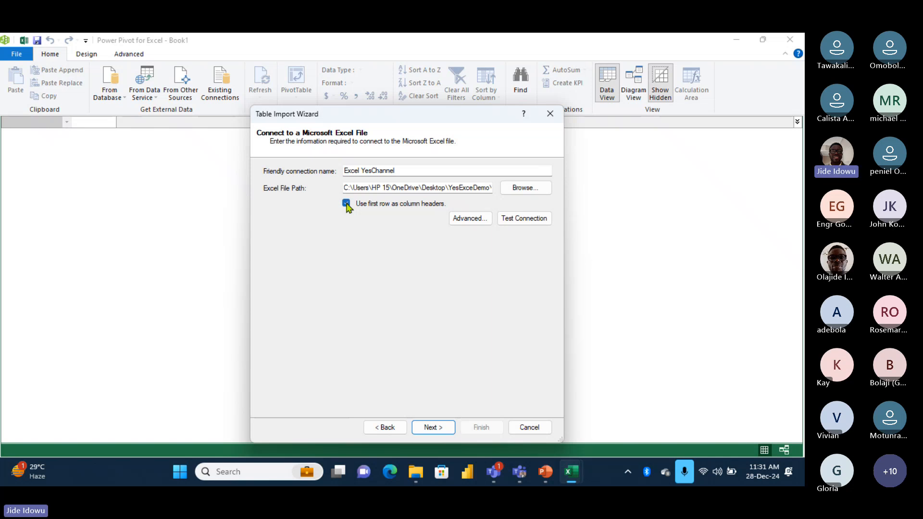
- Preview the Channel$ source table and import it into the data model with all columns and rows kept
{"action": "left_click", "coordinate": [432, 427]}
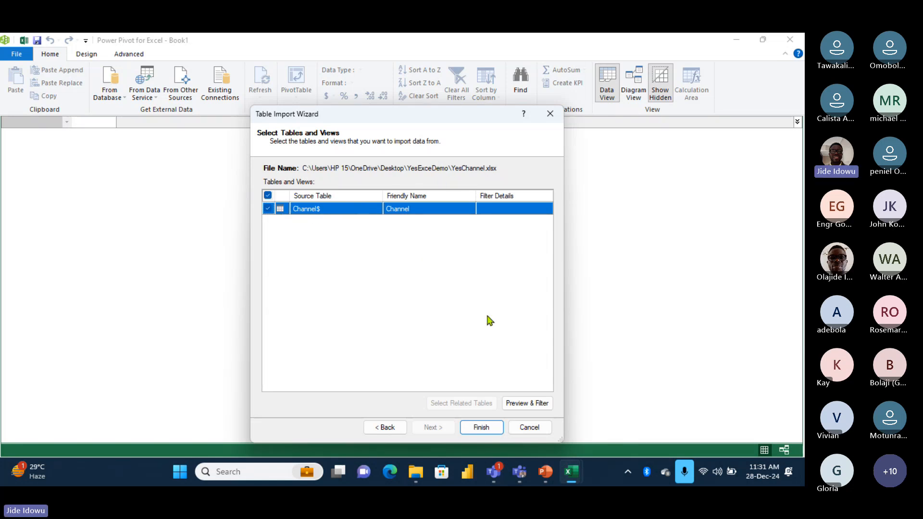
{"action": "left_click", "coordinate": [522, 407]}
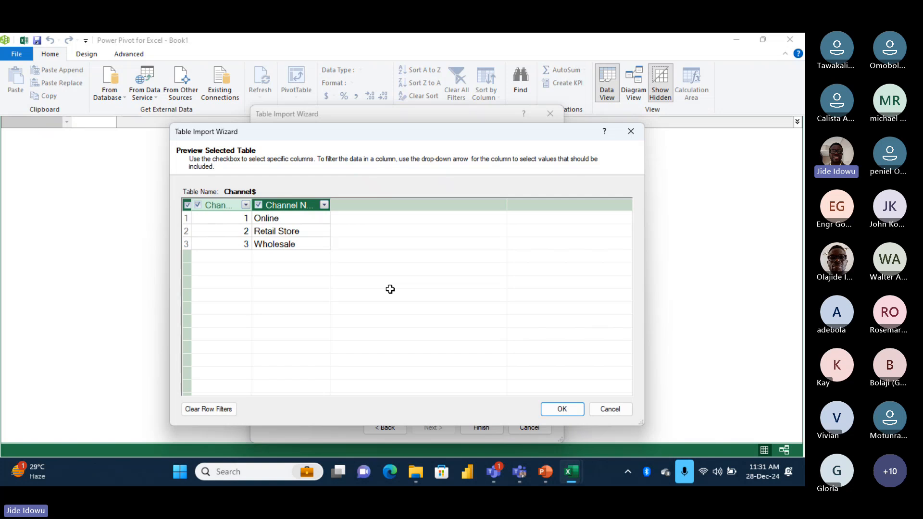
{"action": "left_click", "coordinate": [562, 409]}
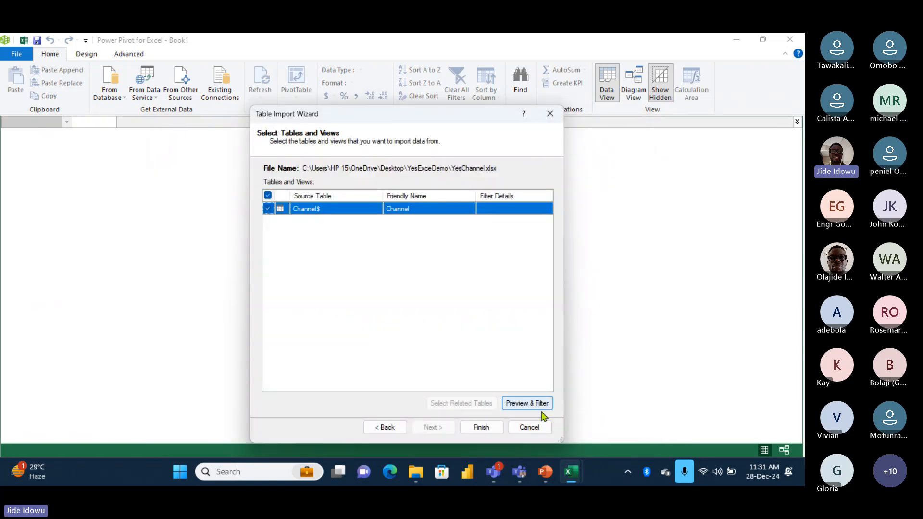
{"action": "left_click", "coordinate": [481, 428]}
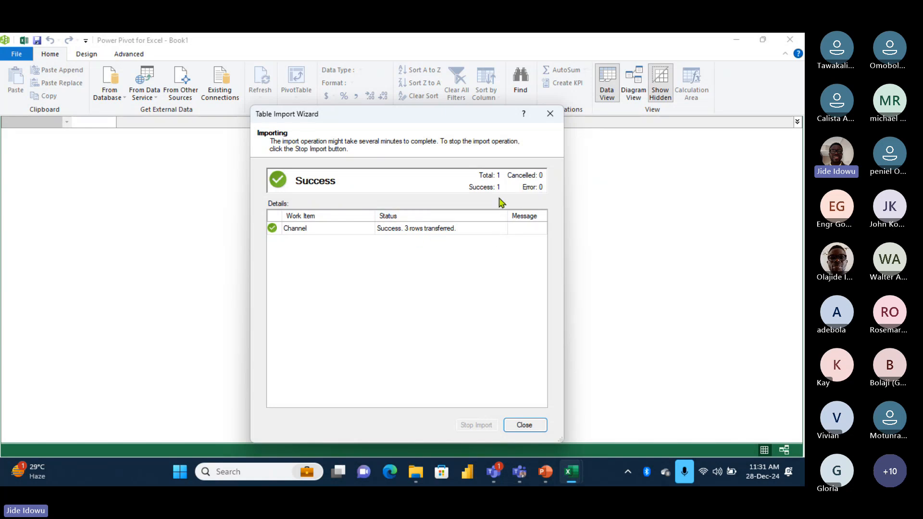
{"action": "left_click", "coordinate": [525, 426]}
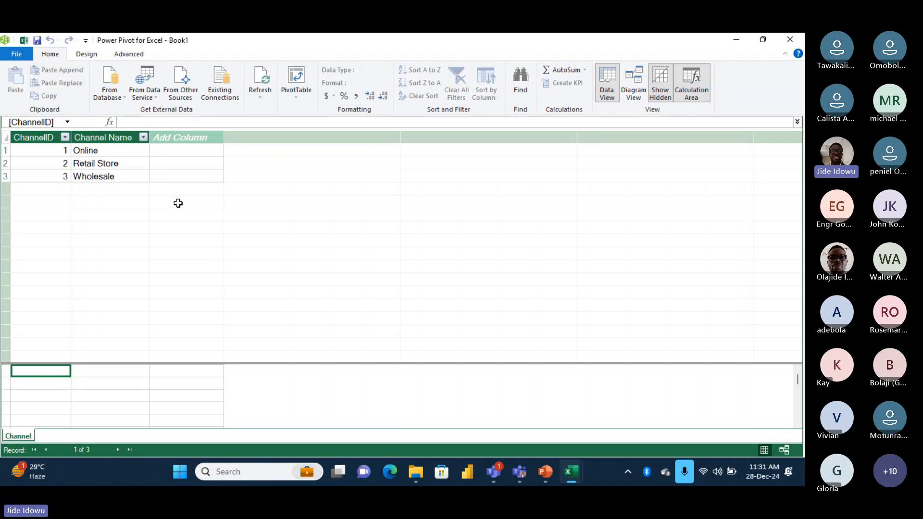
- Start another table import from other sources, with an Excel file as the data source
{"action": "left_click", "coordinate": [155, 98]}
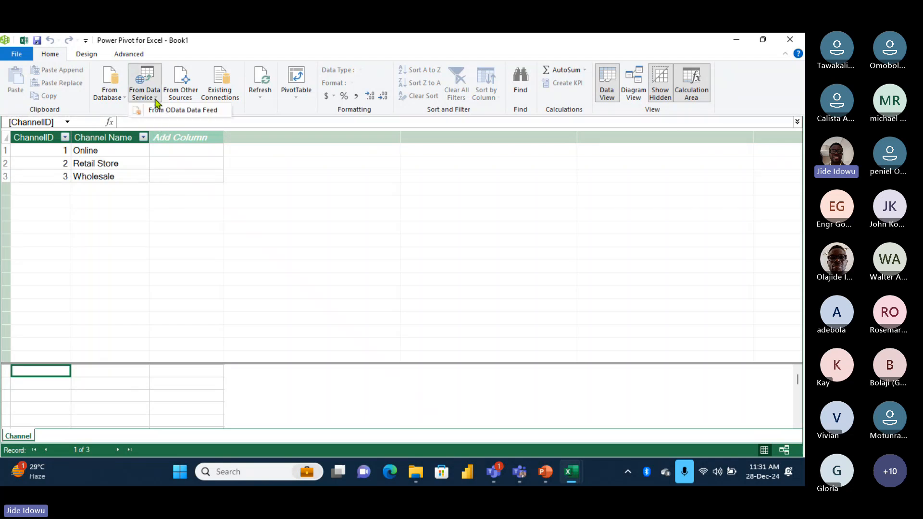
{"action": "left_click", "coordinate": [179, 99]}
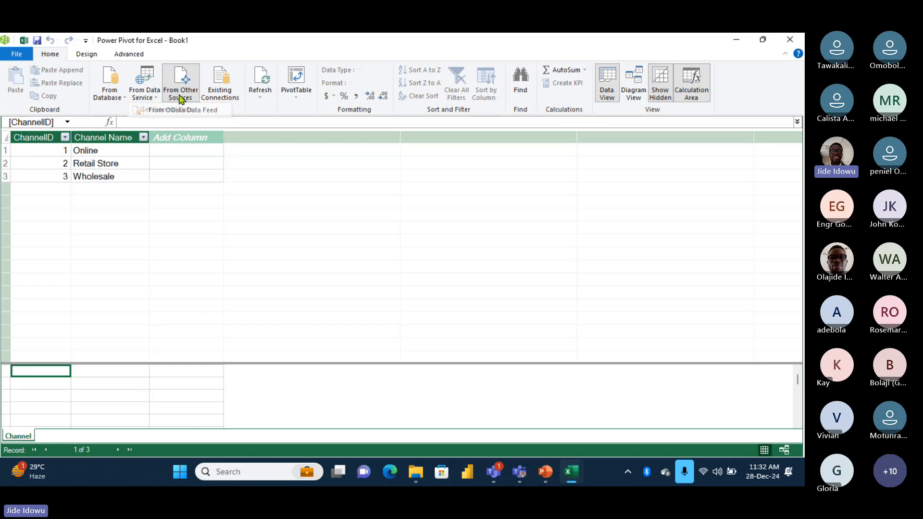
{"action": "scroll", "coordinate": [550, 238], "scroll_direction": "down", "scroll_amount": 1}
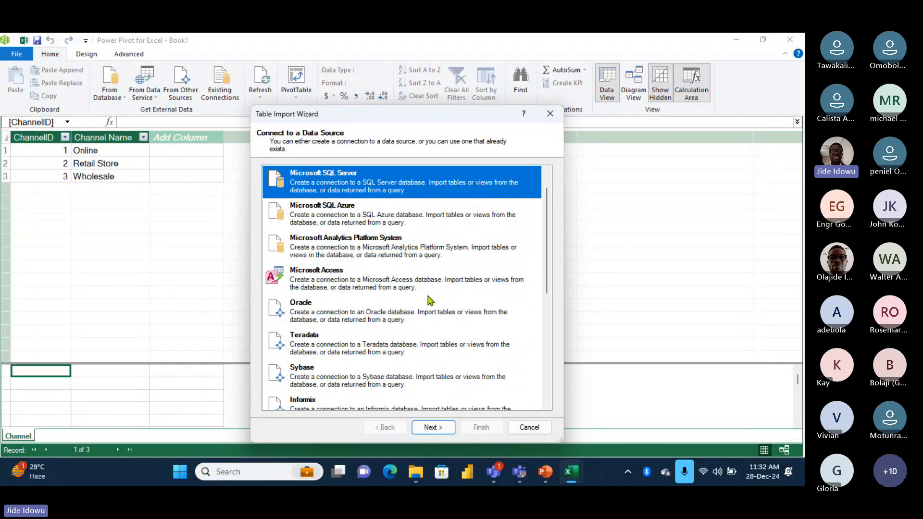
{"action": "left_click_drag", "start_coordinate": [549, 274], "coordinate": [549, 387]}
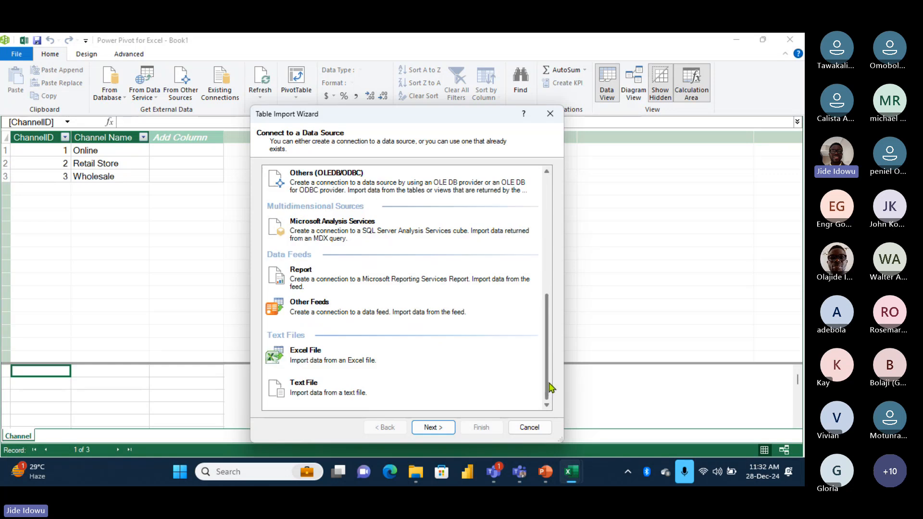
{"action": "left_click", "coordinate": [374, 362]}
{"action": "double_click", "coordinate": [374, 362]}
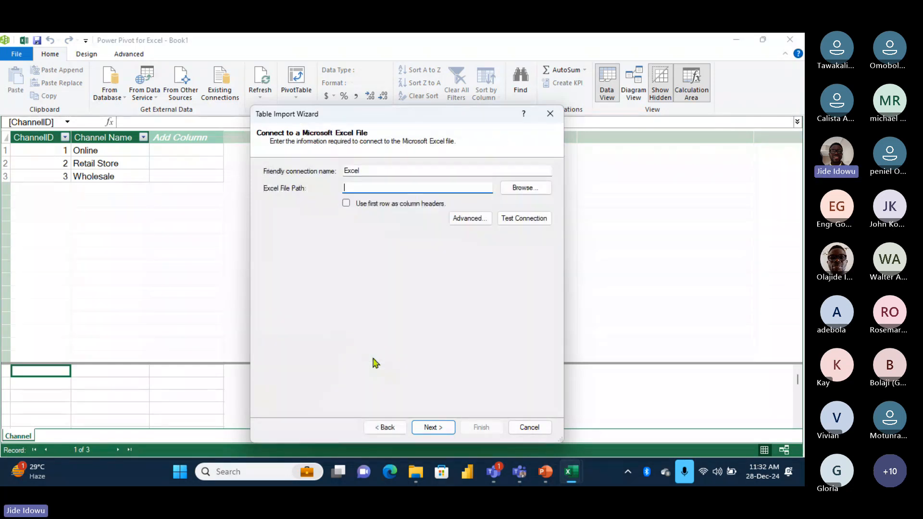
- Import the Customer table from the YesCustomer workbook without using its first row as column headers
{"action": "left_click", "coordinate": [522, 189]}
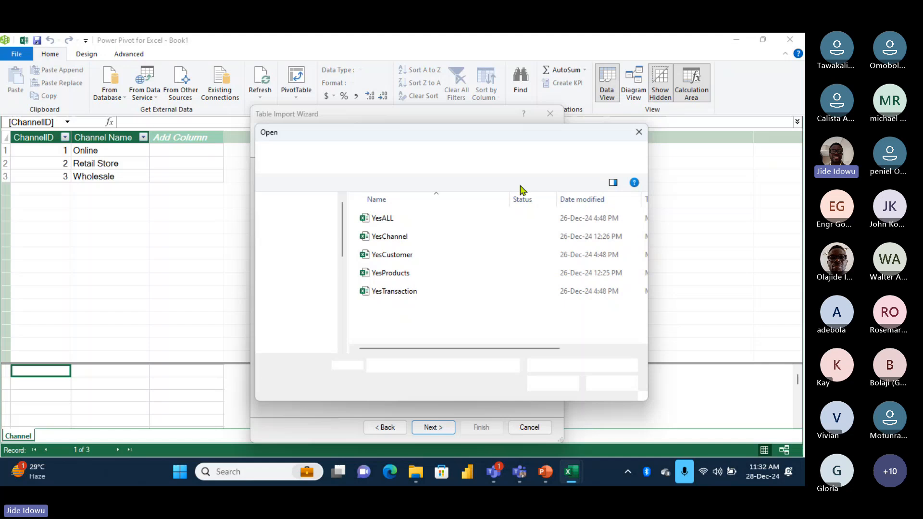
{"action": "double_click", "coordinate": [404, 255]}
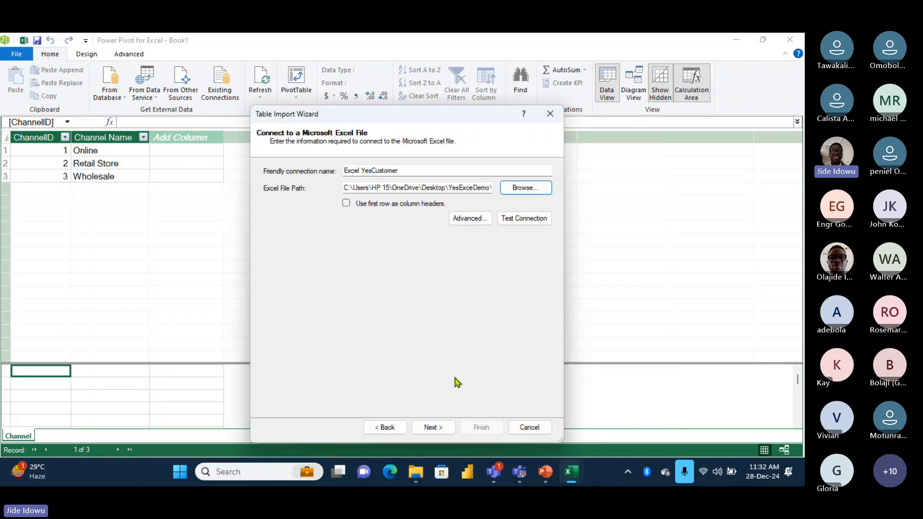
{"action": "left_click", "coordinate": [433, 428]}
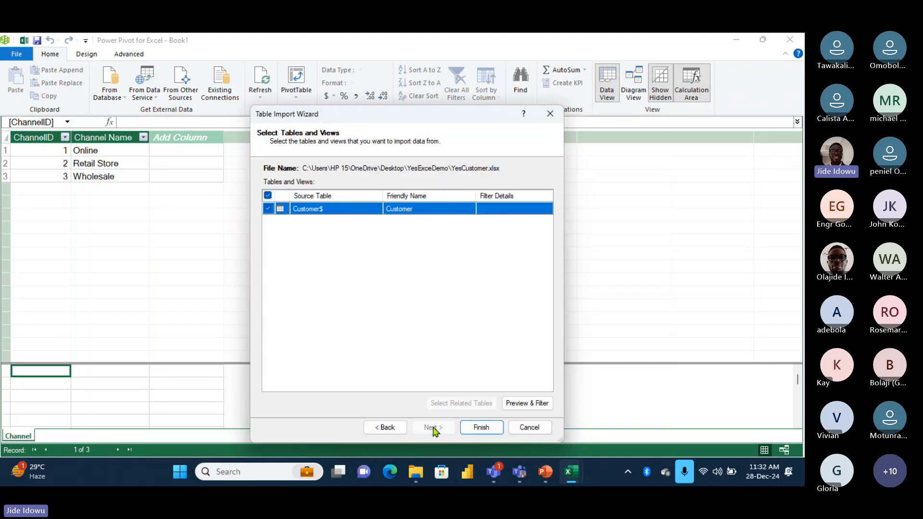
{"action": "left_click", "coordinate": [481, 427]}
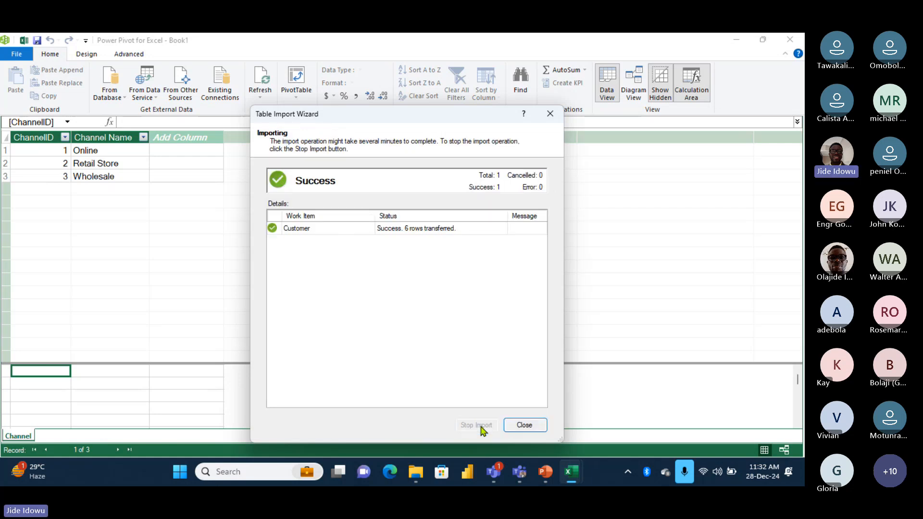
{"action": "left_click", "coordinate": [526, 426]}
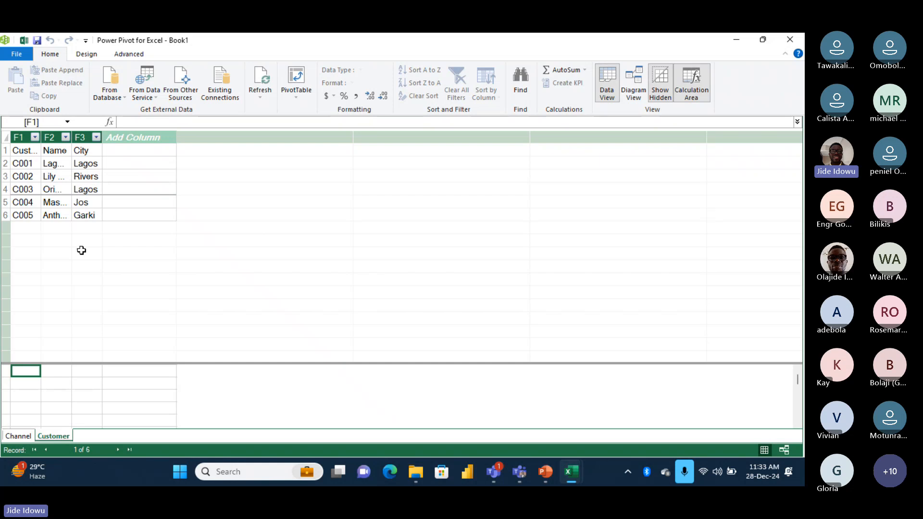
- Delete the Customer table permanently from the data model
{"action": "right_click", "coordinate": [54, 440]}
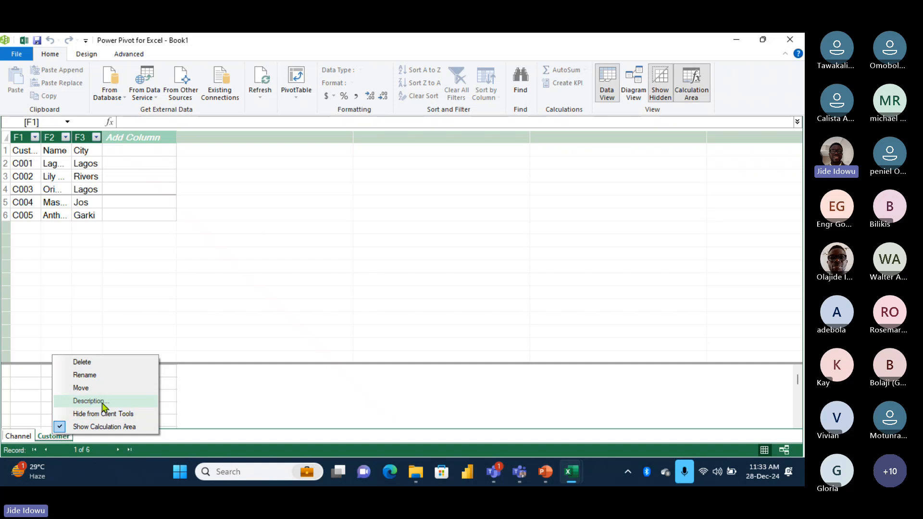
{"action": "left_click", "coordinate": [81, 367]}
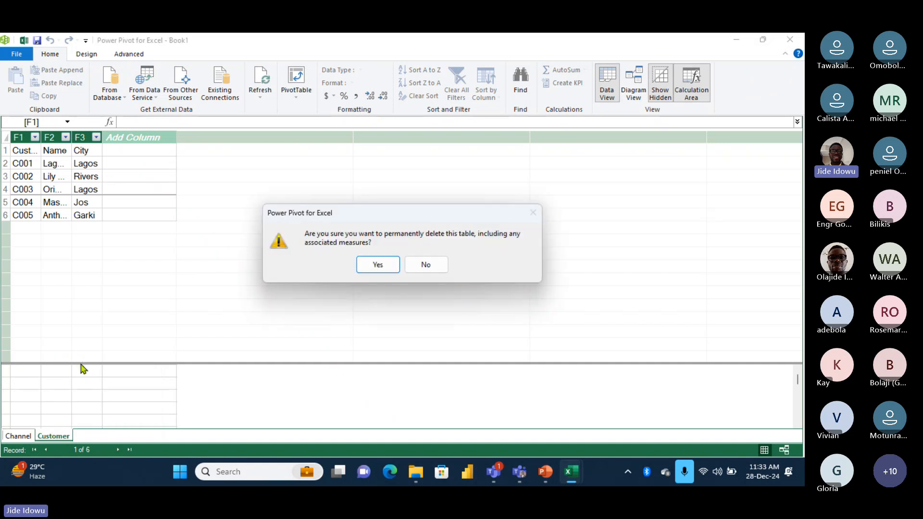
{"action": "left_click", "coordinate": [378, 265]}
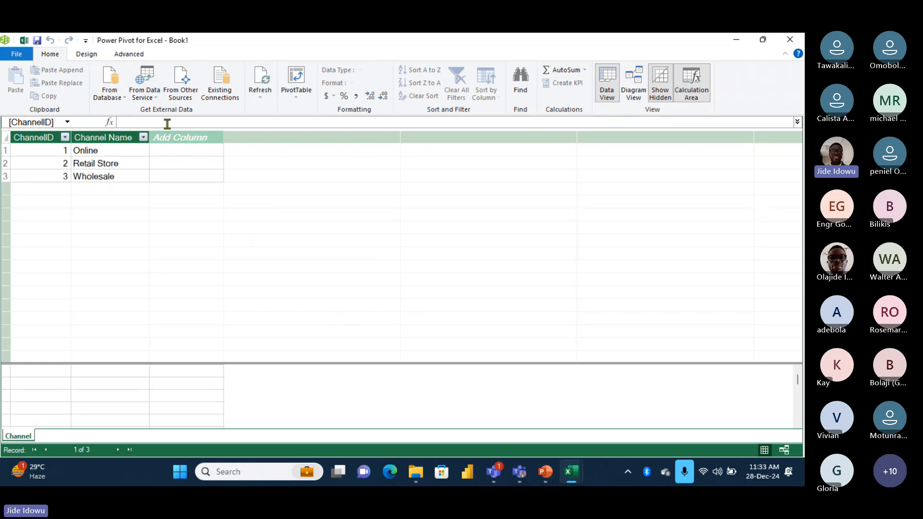
- Import the Customer table from the YesCustomer Excel workbook into the data model, using its first row as column headers
{"action": "left_click", "coordinate": [185, 94]}
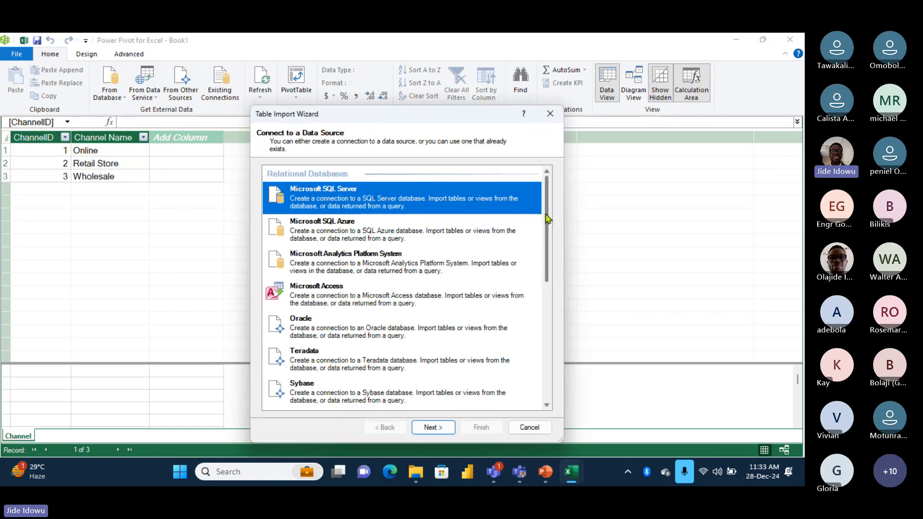
{"action": "left_click_drag", "start_coordinate": [549, 219], "coordinate": [548, 341]}
{"action": "left_click", "coordinate": [363, 356]}
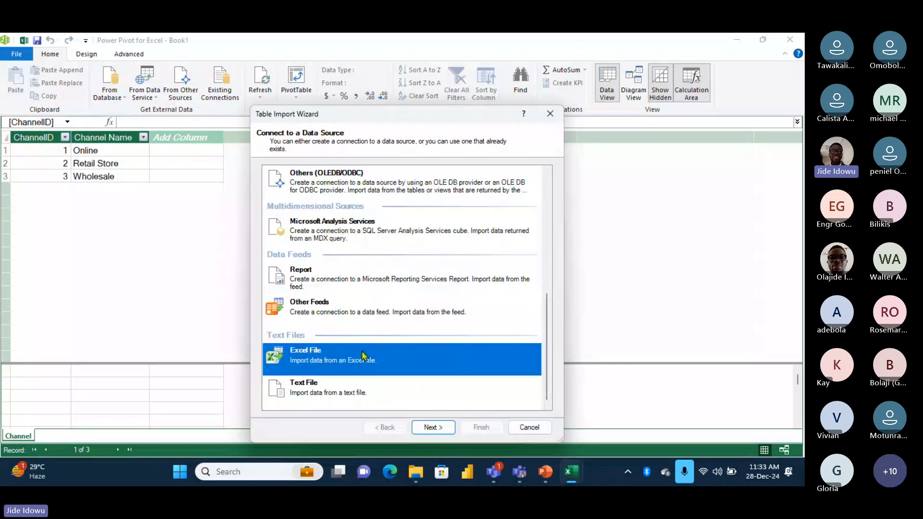
{"action": "left_click", "coordinate": [433, 428]}
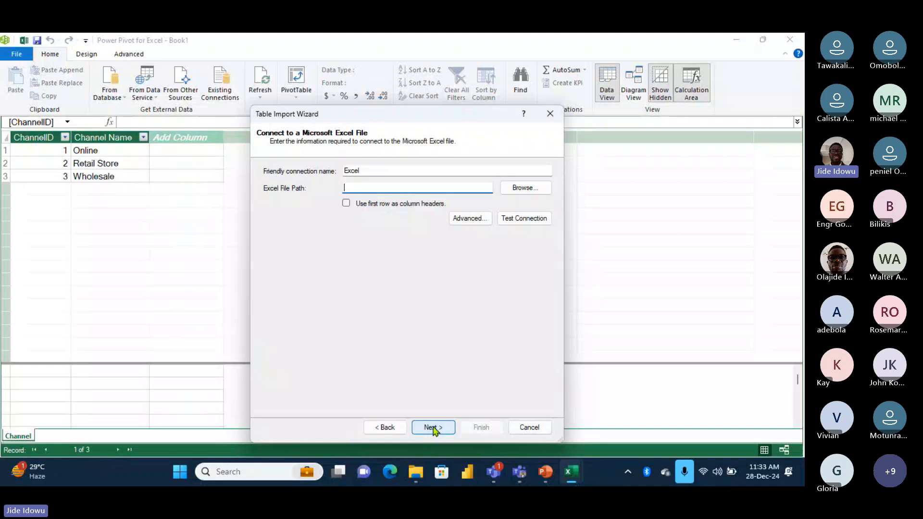
{"action": "left_click", "coordinate": [347, 203]}
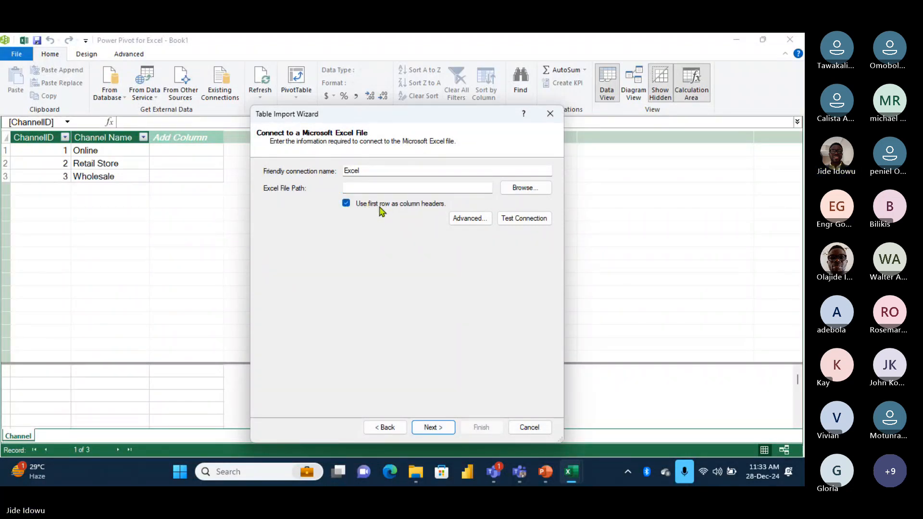
{"action": "left_click", "coordinate": [530, 196]}
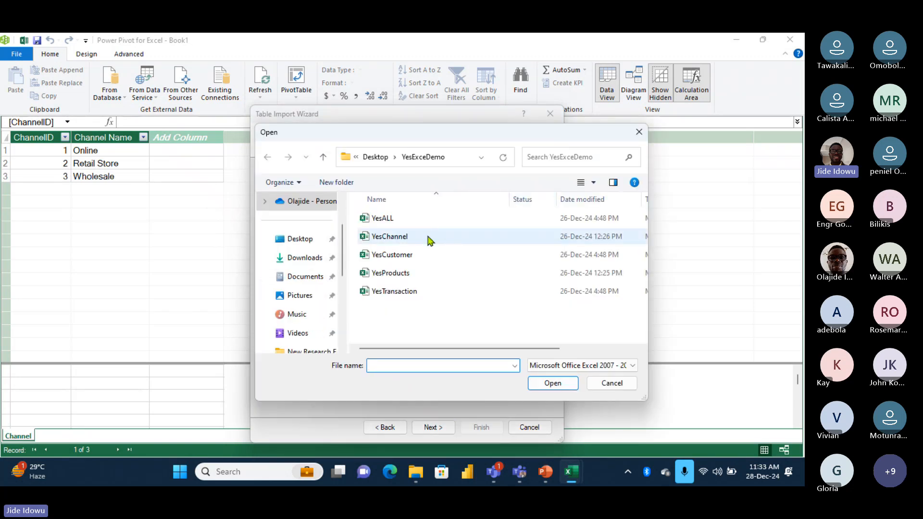
{"action": "double_click", "coordinate": [397, 256]}
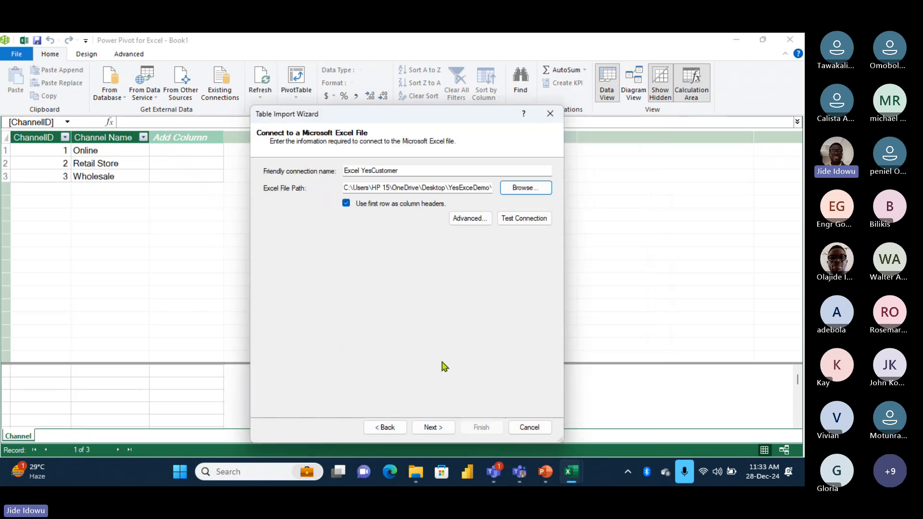
{"action": "left_click", "coordinate": [434, 428]}
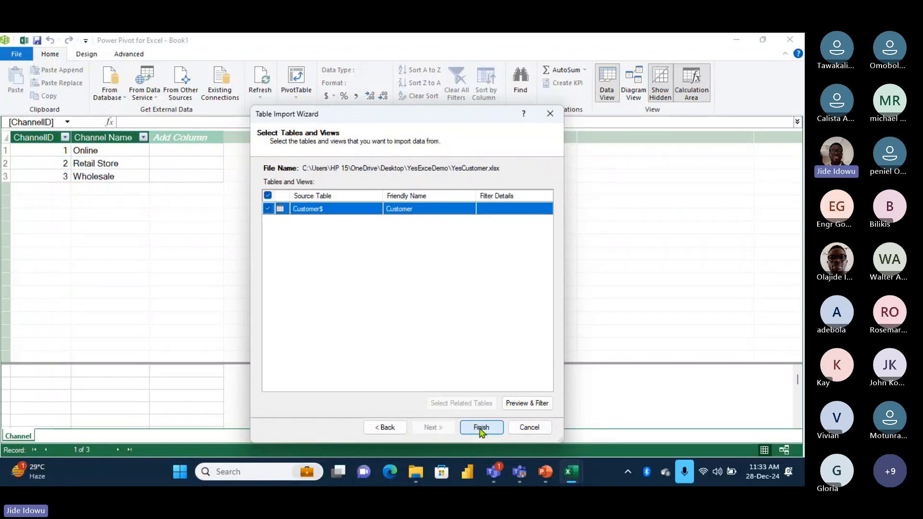
{"action": "left_click", "coordinate": [481, 428]}
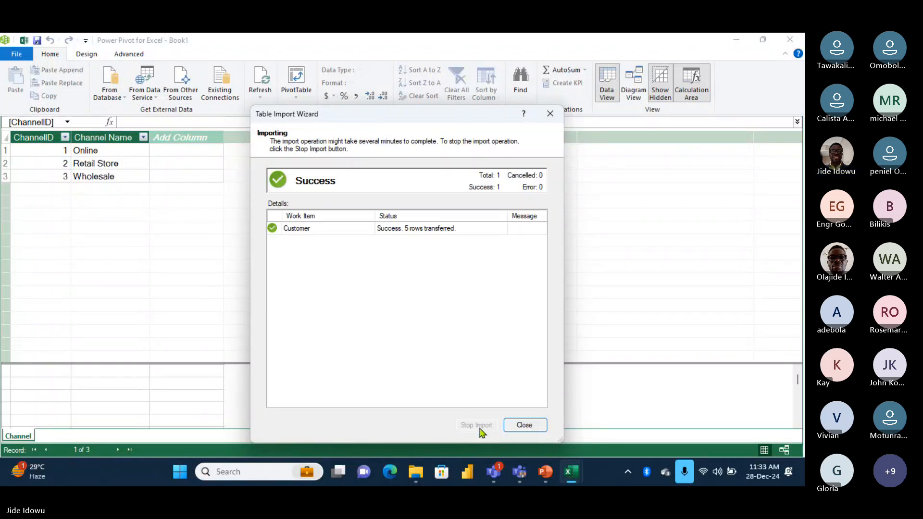
{"action": "left_click", "coordinate": [524, 426]}
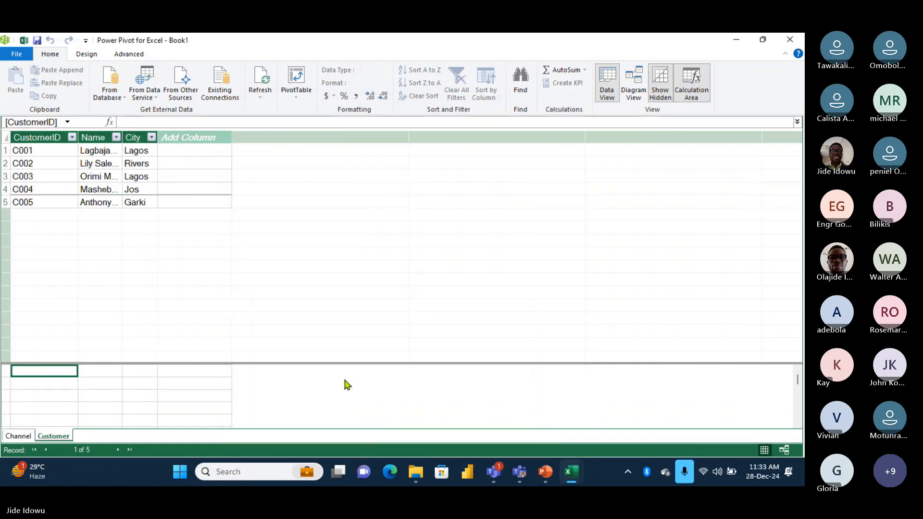
- Import the Product table from the YesProducts Excel workbook into the data model, using its first row as column headers
{"action": "left_click", "coordinate": [188, 90]}
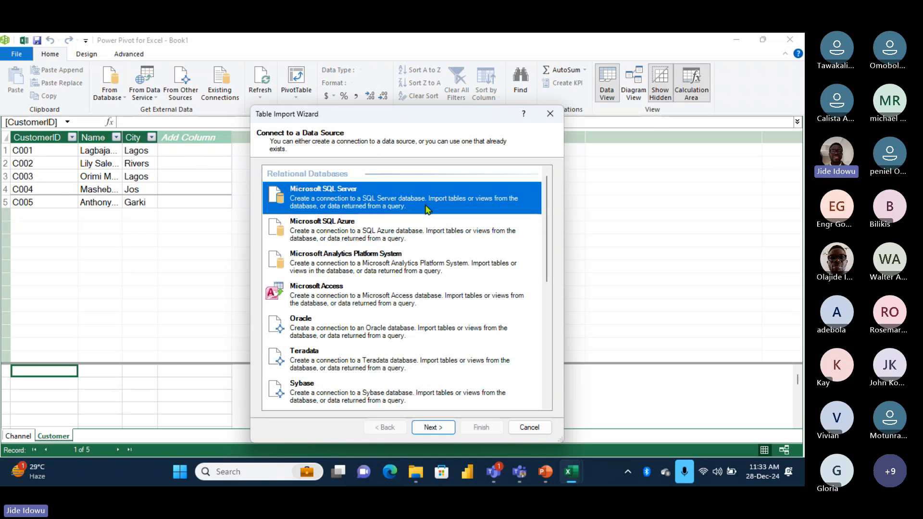
{"action": "scroll", "coordinate": [426, 206], "scroll_direction": "down", "scroll_amount": 10}
{"action": "double_click", "coordinate": [327, 356]}
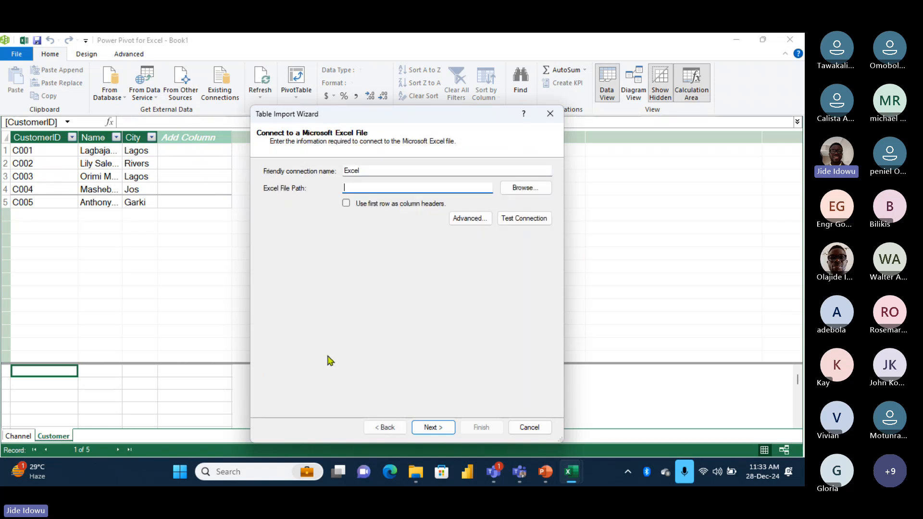
{"action": "left_click", "coordinate": [346, 204]}
{"action": "left_click", "coordinate": [524, 191]}
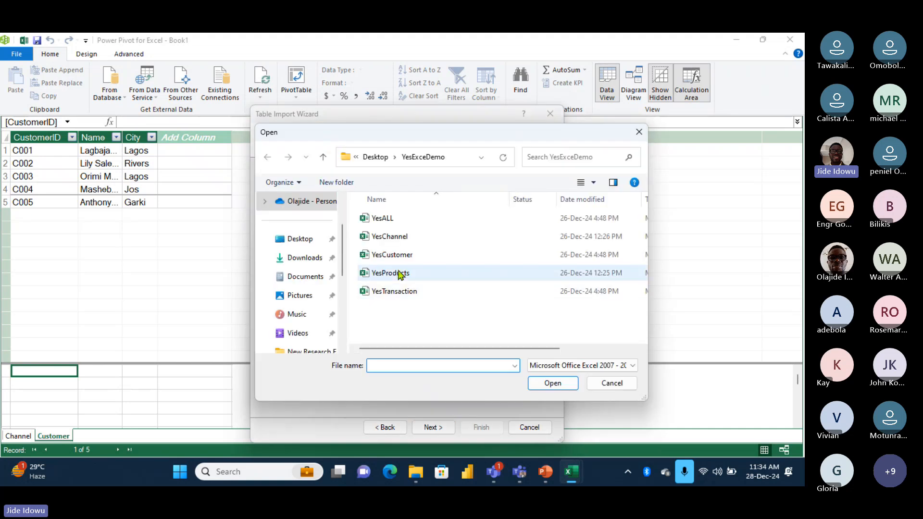
{"action": "double_click", "coordinate": [399, 274]}
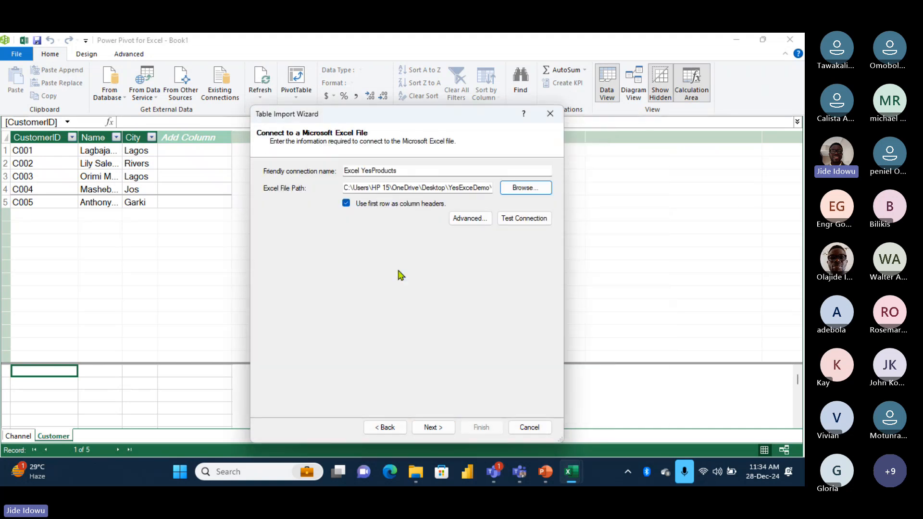
{"action": "left_click", "coordinate": [433, 428]}
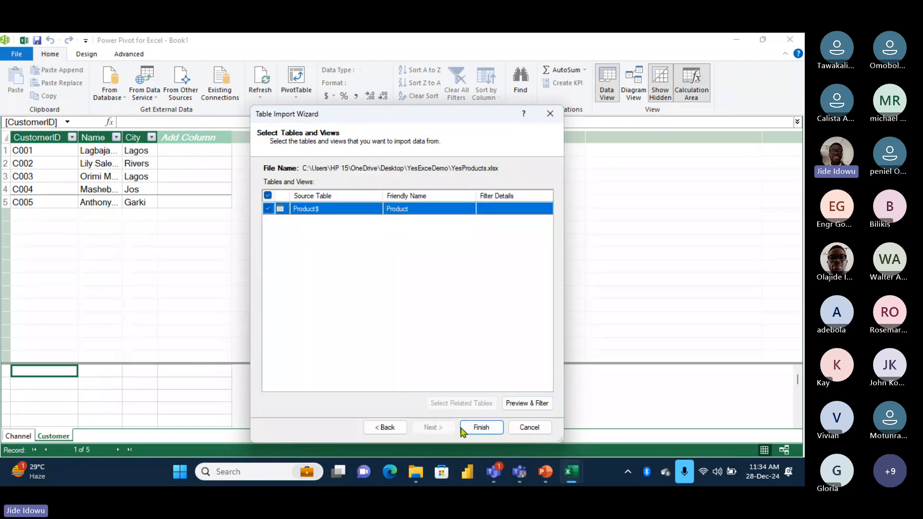
{"action": "left_click", "coordinate": [482, 427]}
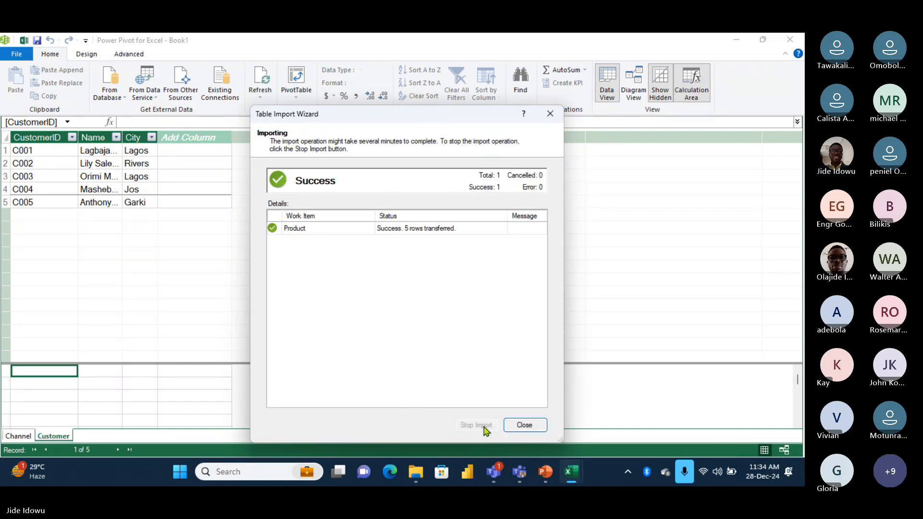
{"action": "left_click", "coordinate": [524, 426]}
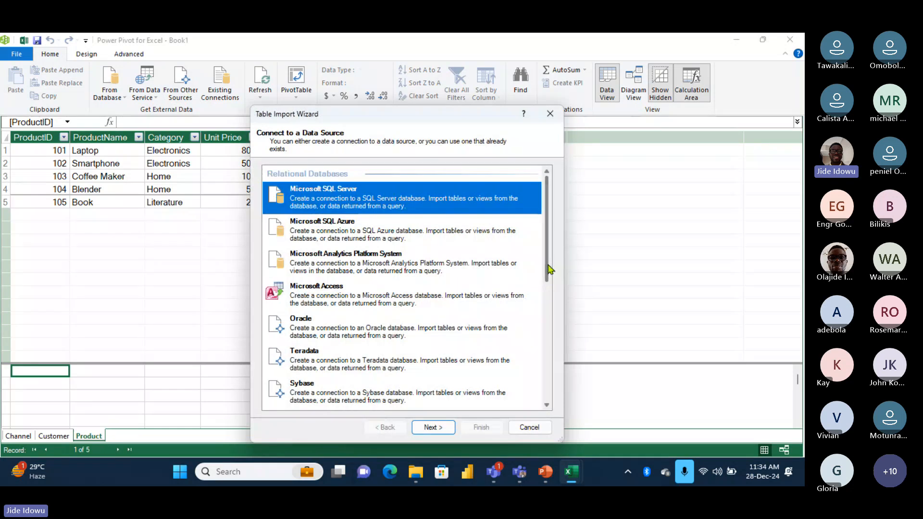
- Import the Transaction table from the YesTransaction Excel workbook into the data model, using its first row as column headers
{"action": "left_click_drag", "start_coordinate": [548, 266], "coordinate": [549, 388]}
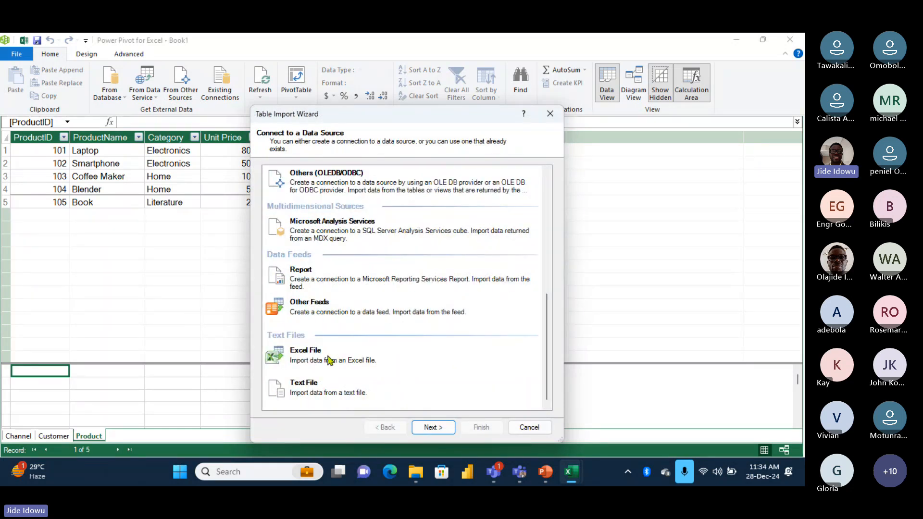
{"action": "left_click", "coordinate": [327, 360]}
{"action": "double_click", "coordinate": [329, 360]}
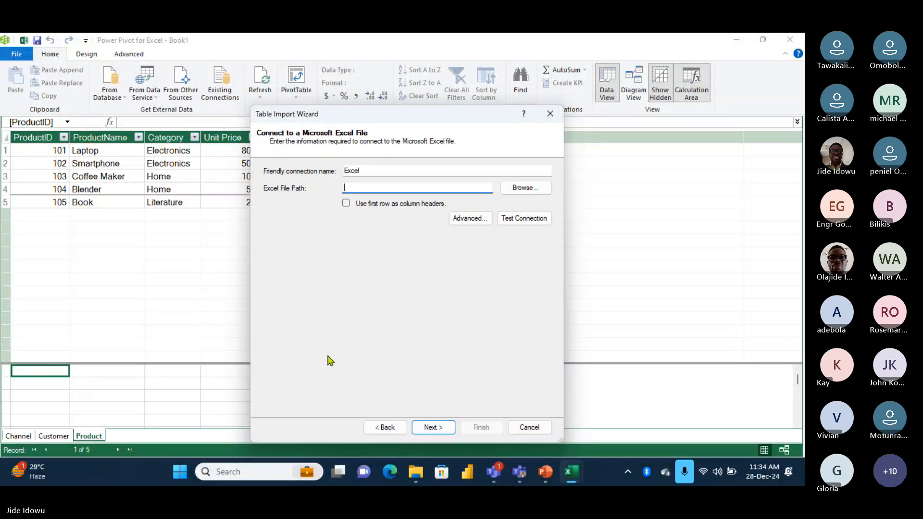
{"action": "left_click", "coordinate": [347, 203]}
{"action": "left_click", "coordinate": [526, 189]}
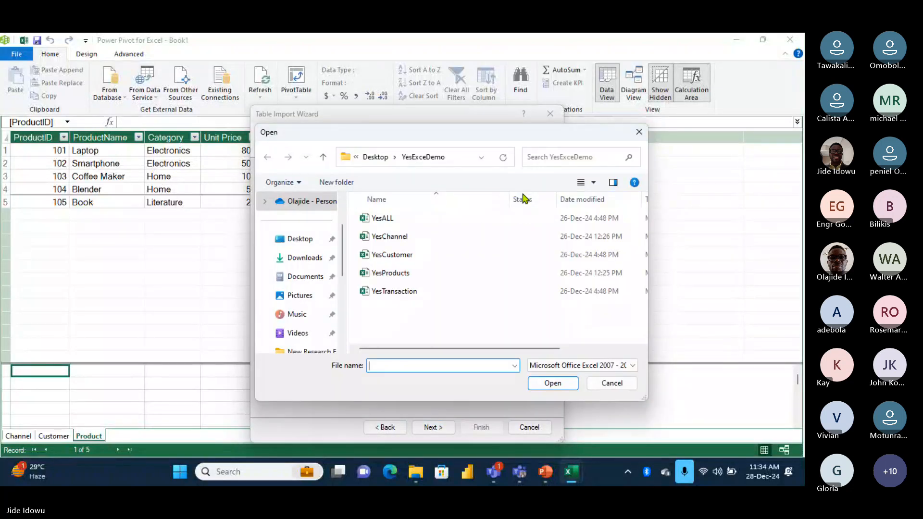
{"action": "double_click", "coordinate": [395, 291]}
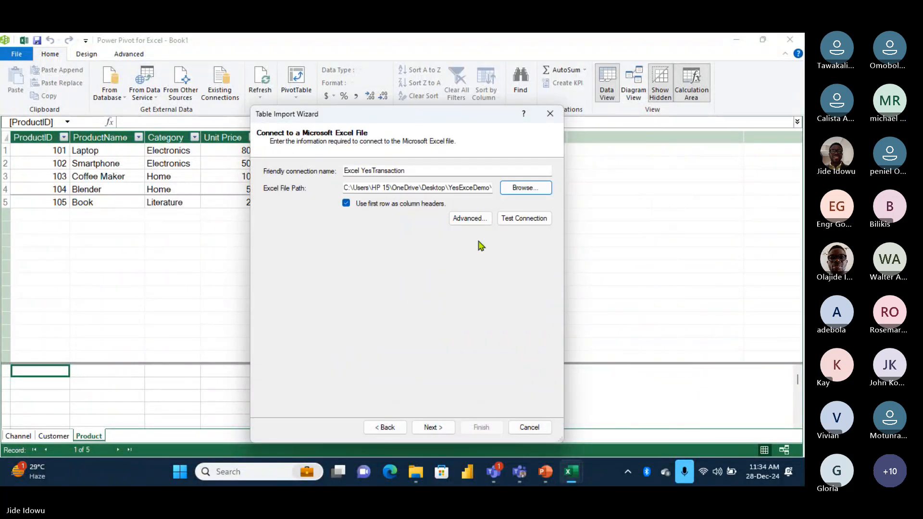
{"action": "left_click", "coordinate": [434, 427]}
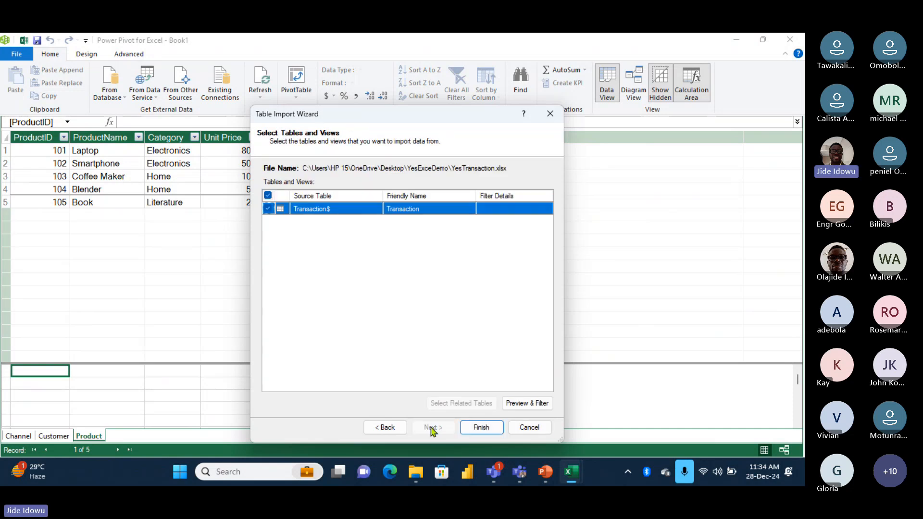
{"action": "left_click", "coordinate": [480, 427]}
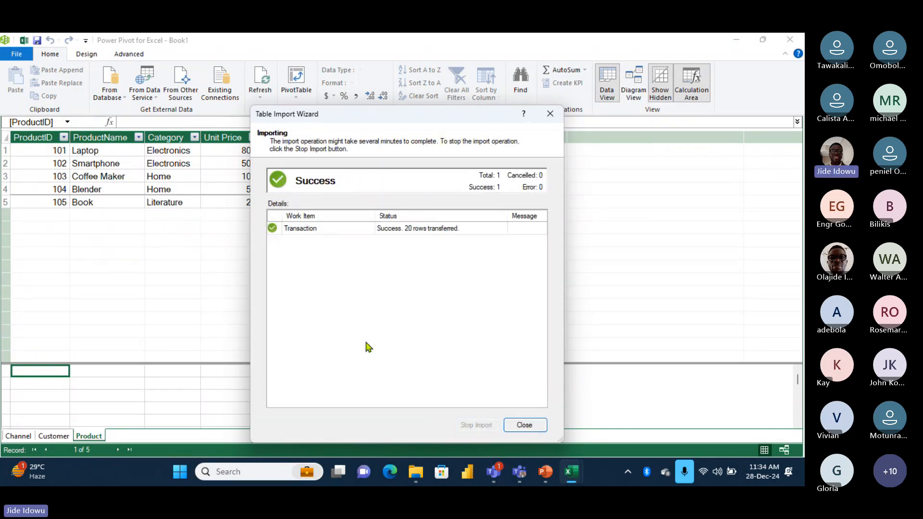
{"action": "left_click", "coordinate": [526, 425]}
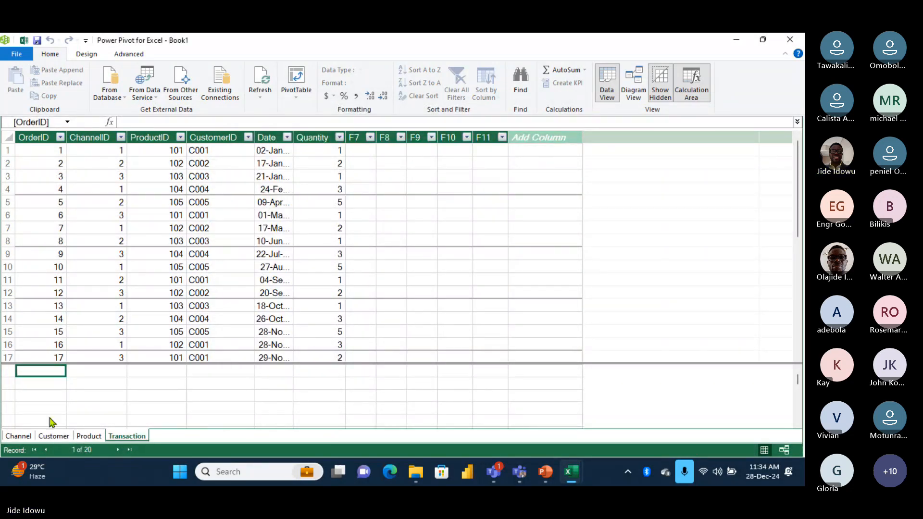
- Look through the imported tables and permanently delete the empty columns F7 through F11 from the Transaction table
{"action": "left_click", "coordinate": [19, 437]}
{"action": "left_click", "coordinate": [53, 437]}
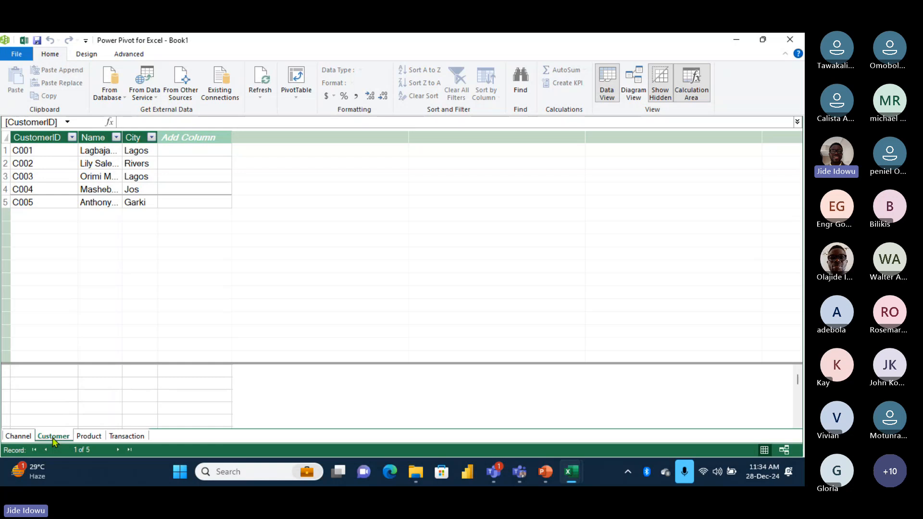
{"action": "left_click", "coordinate": [89, 437]}
{"action": "left_click", "coordinate": [122, 437]}
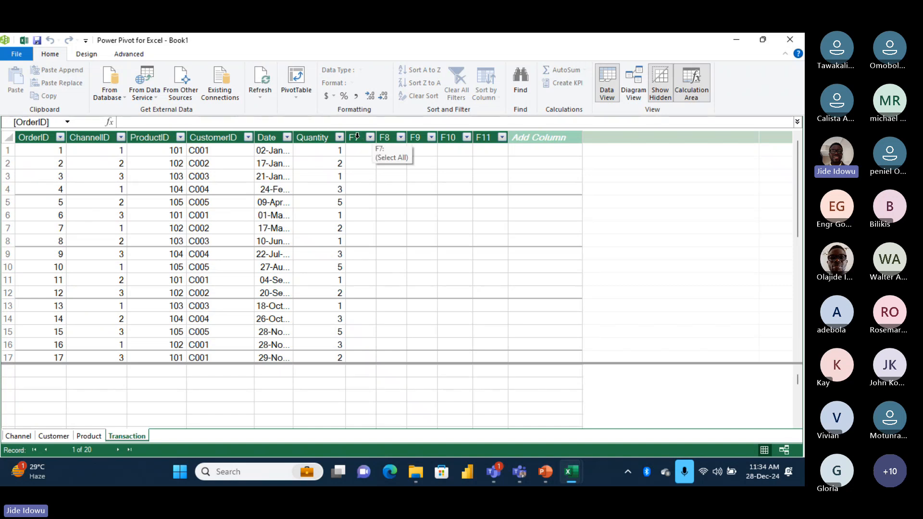
{"action": "left_click_drag", "start_coordinate": [357, 137], "coordinate": [484, 139]}
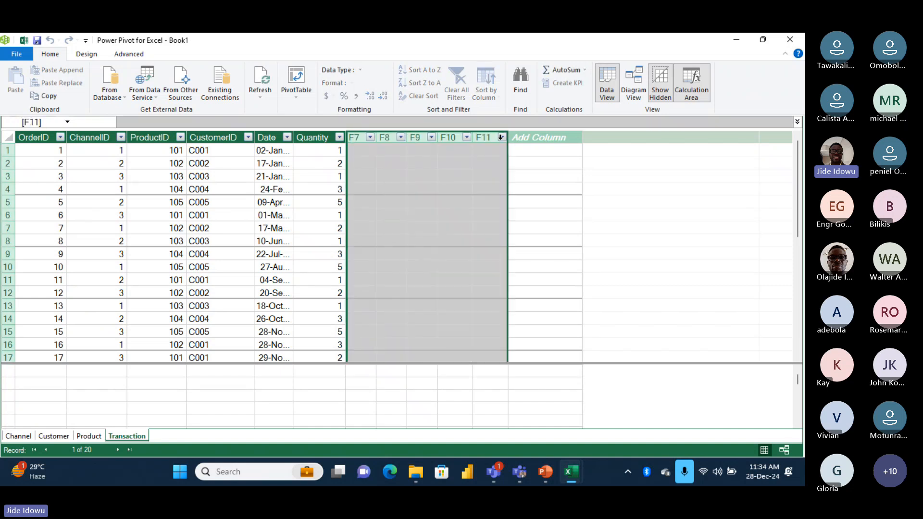
{"action": "right_click", "coordinate": [454, 137]}
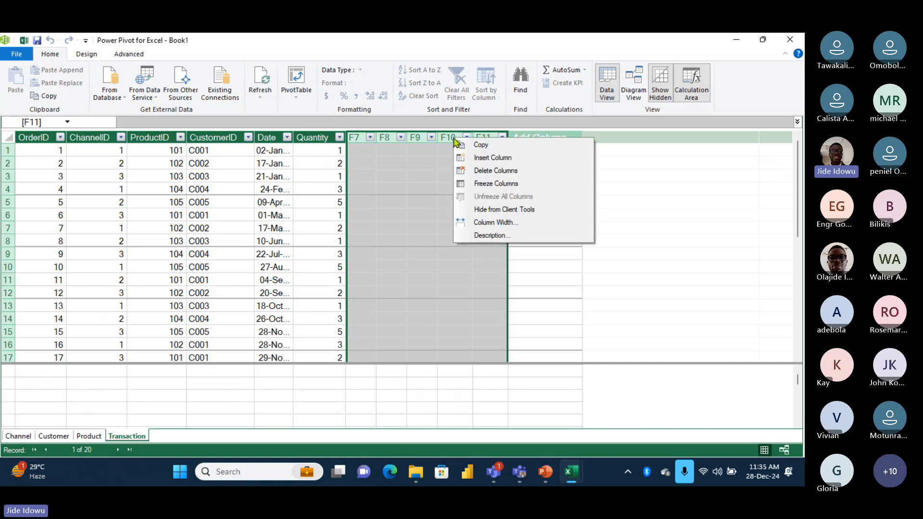
{"action": "left_click", "coordinate": [487, 171]}
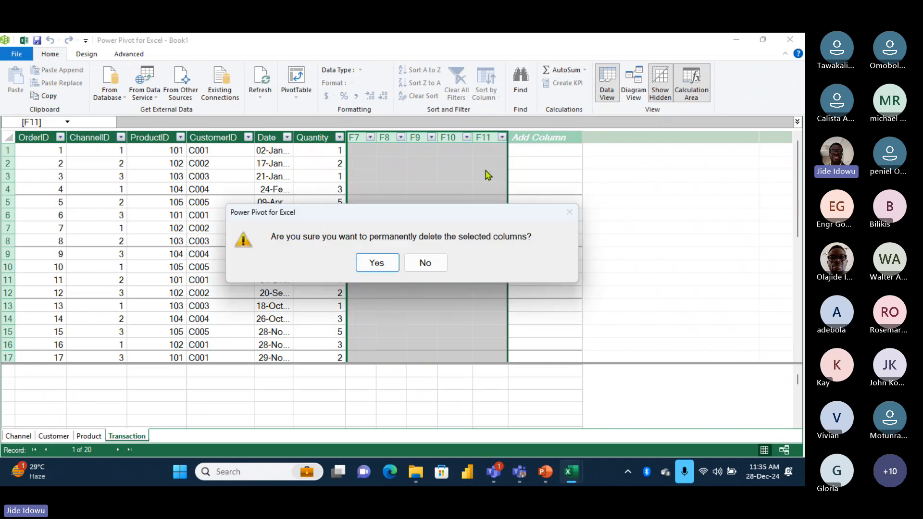
{"action": "left_click", "coordinate": [378, 262]}
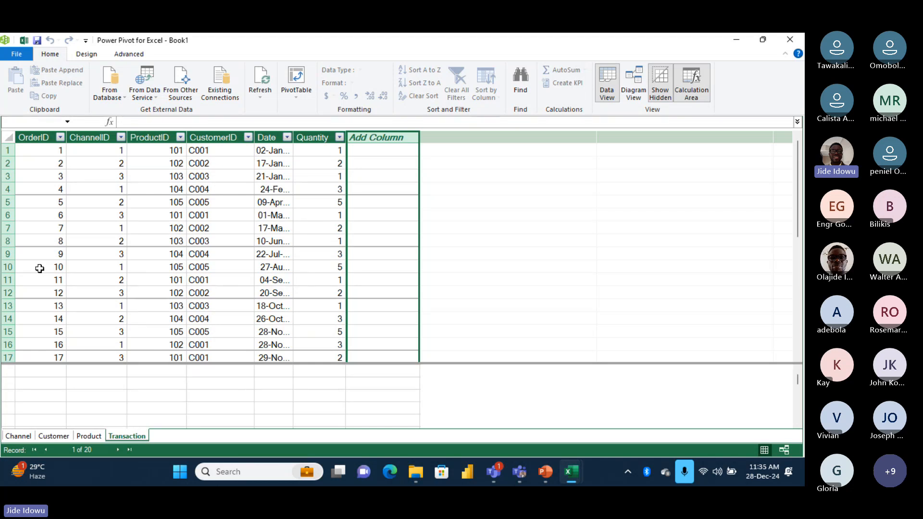
- Review the columns of the Channel, Customer, Product and Transaction tables, comparing the Product table with the Transaction table
{"action": "left_click", "coordinate": [17, 436]}
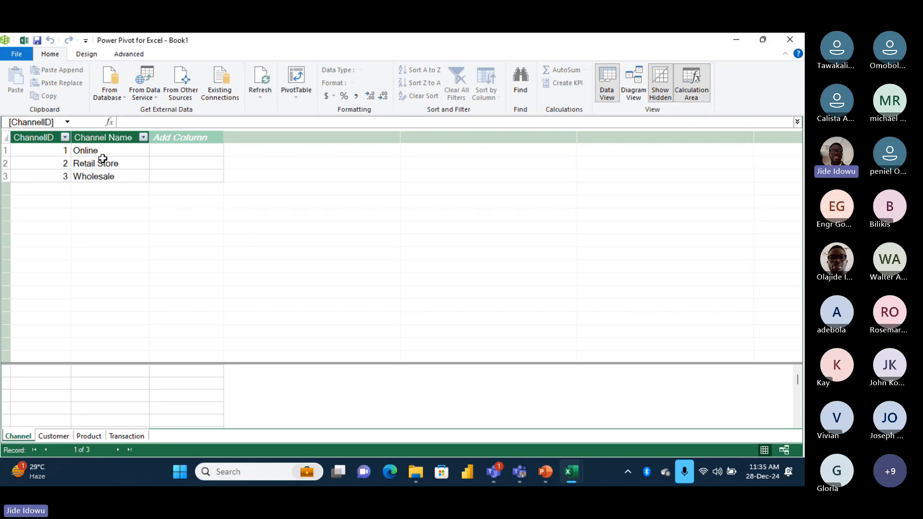
{"action": "left_click", "coordinate": [59, 437]}
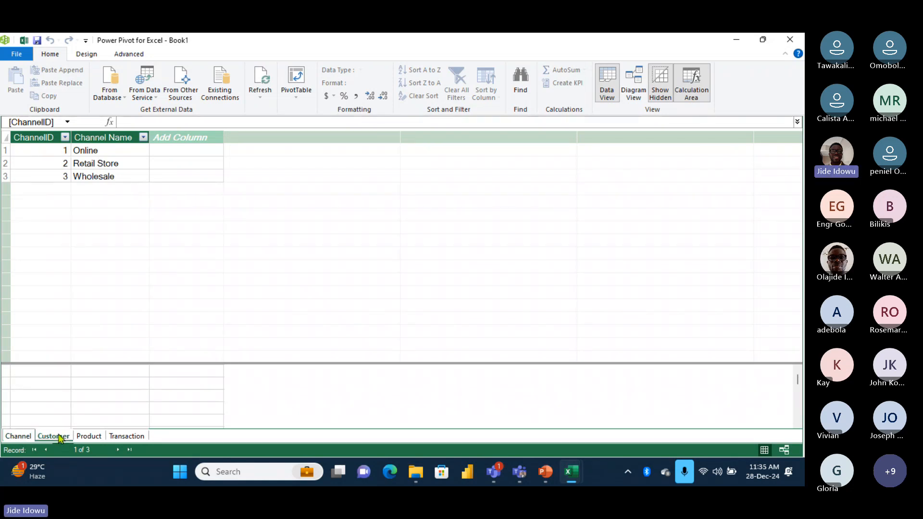
{"action": "left_click", "coordinate": [88, 436]}
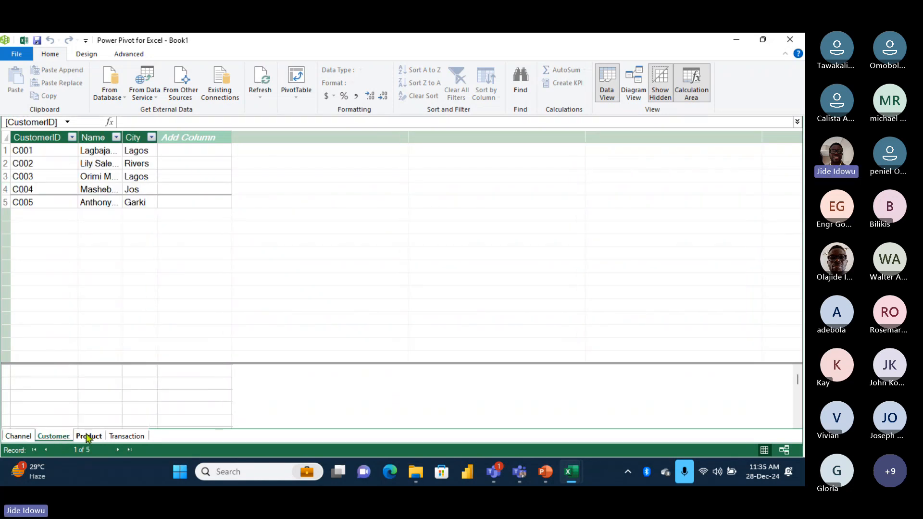
{"action": "left_click", "coordinate": [121, 436]}
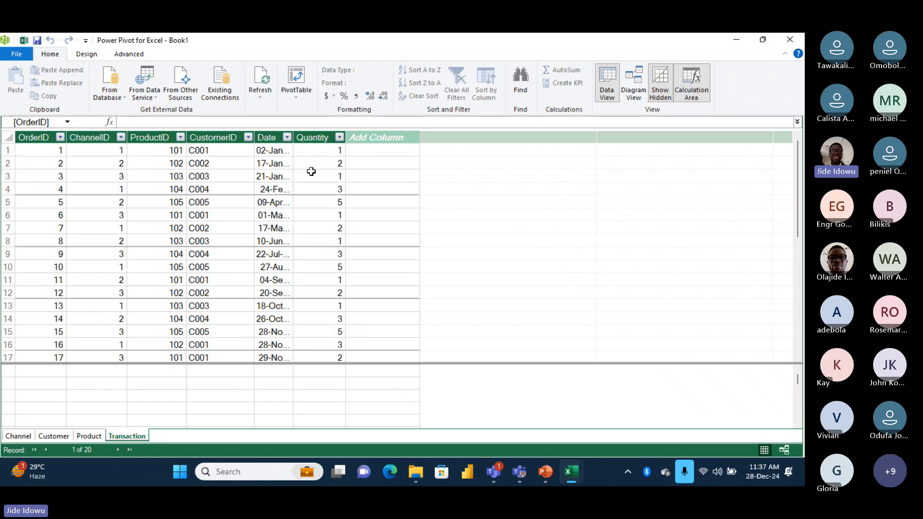
{"action": "left_click", "coordinate": [90, 437]}
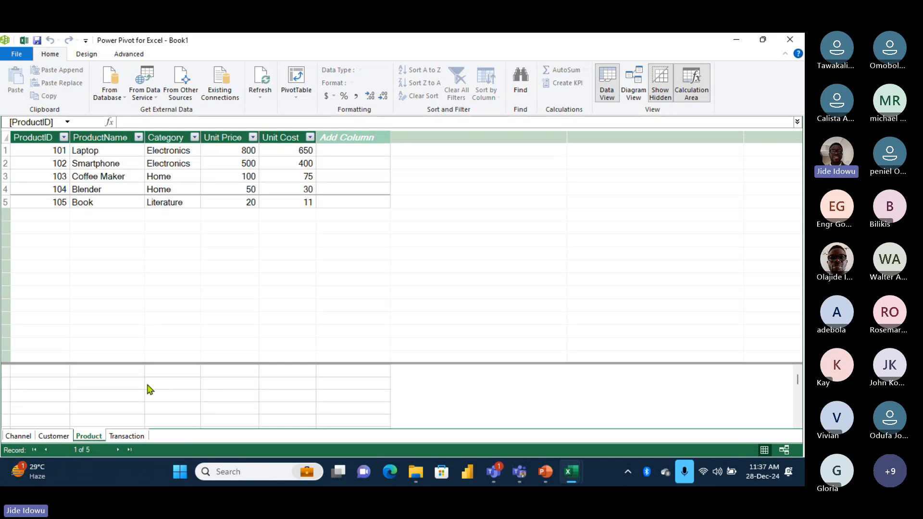
{"action": "left_click", "coordinate": [129, 438]}
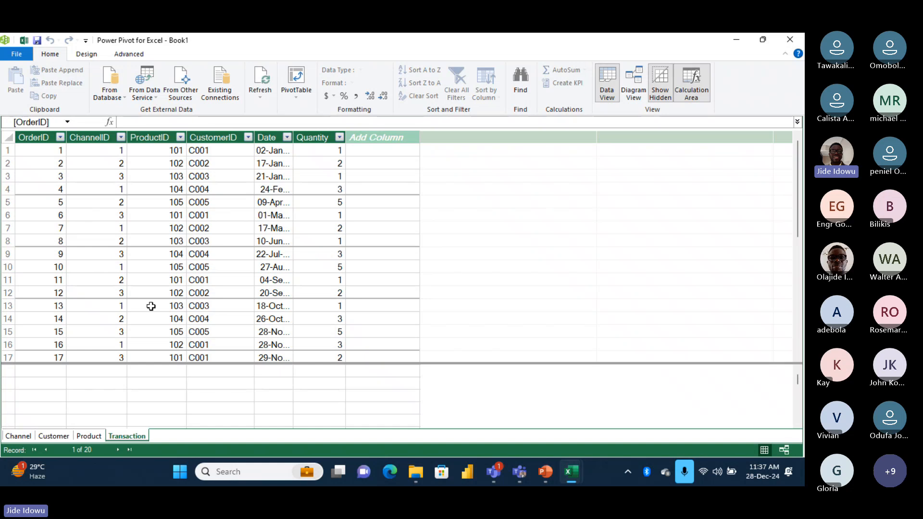
- Arrange the tables in the model's diagram view, placing Customer below Channel and Transaction between those two and Product
{"action": "left_click", "coordinate": [91, 435]}
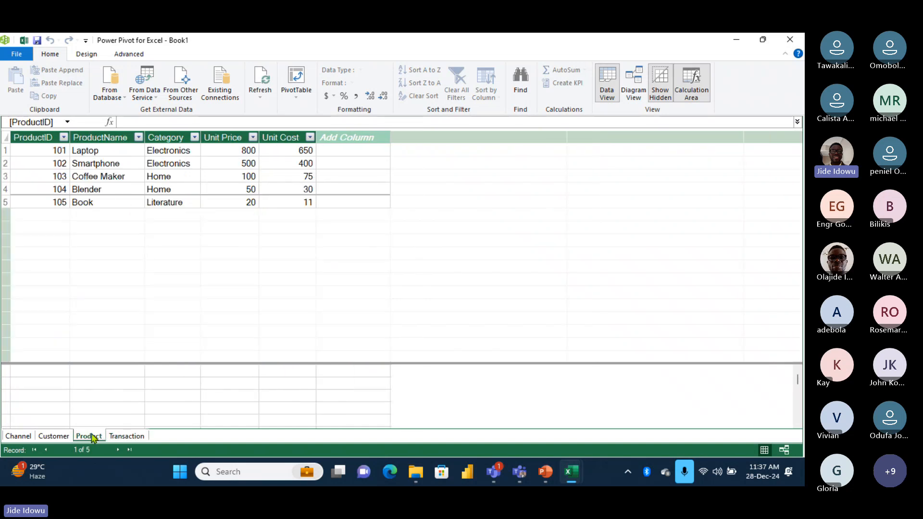
{"action": "left_click", "coordinate": [124, 437]}
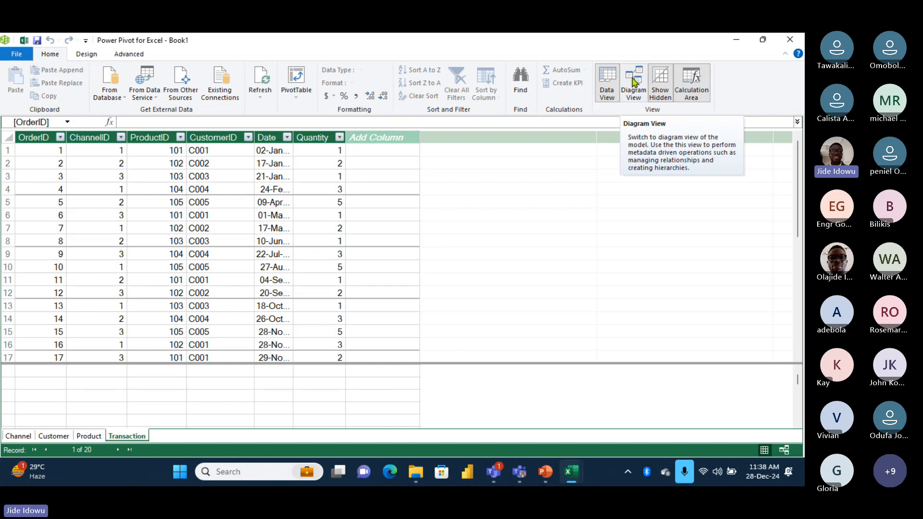
{"action": "left_click", "coordinate": [635, 85]}
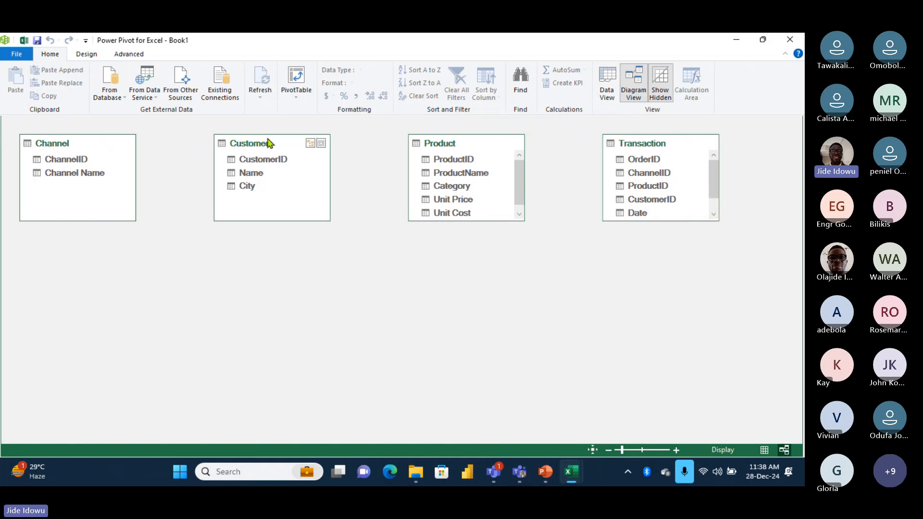
{"action": "left_click_drag", "start_coordinate": [264, 144], "coordinate": [84, 257]}
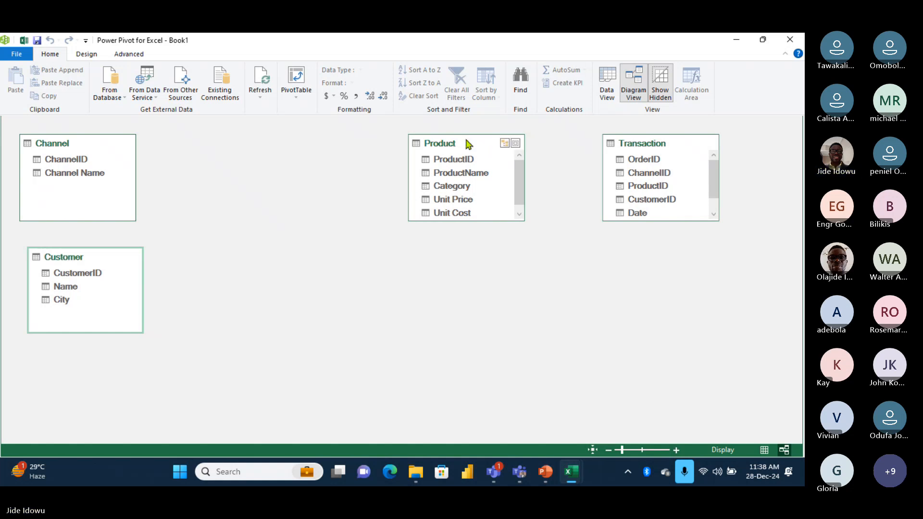
{"action": "left_click_drag", "start_coordinate": [631, 143], "coordinate": [243, 189]}
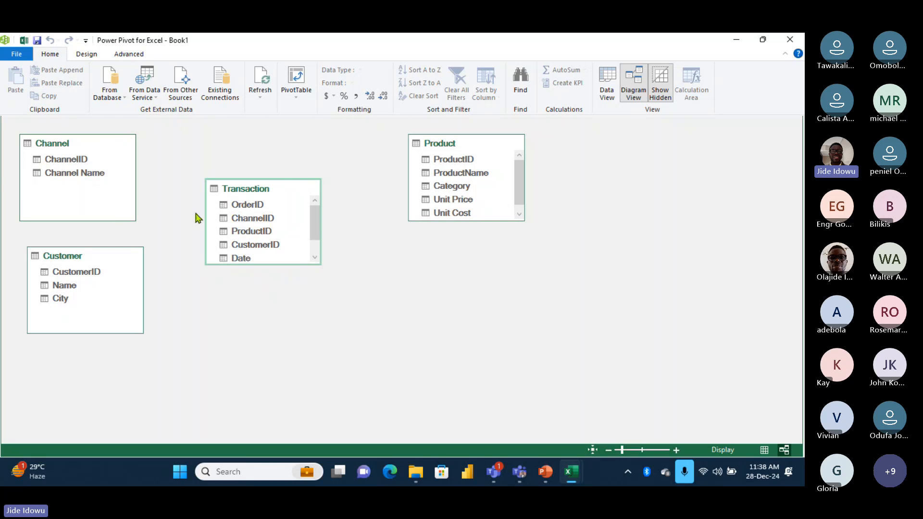
{"action": "left_click_drag", "start_coordinate": [456, 145], "coordinate": [434, 151]}
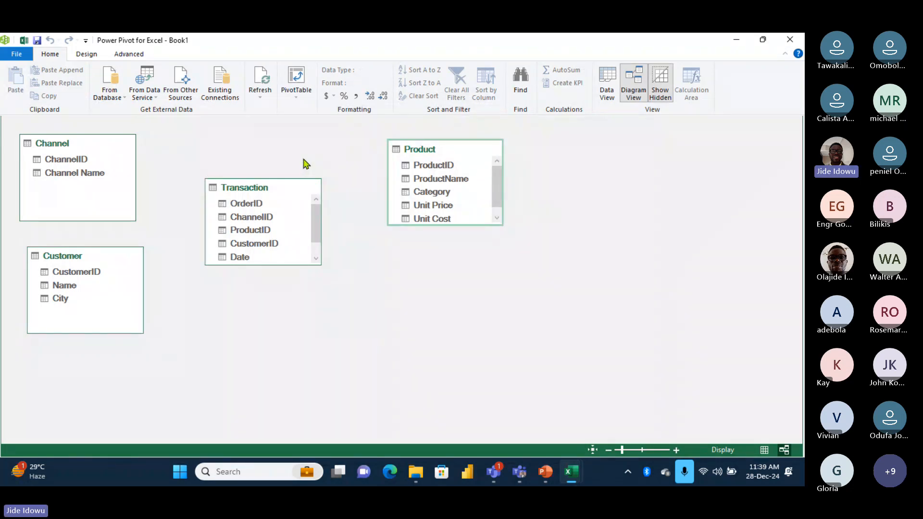
- Create a relationship from the Transaction table's ChannelID column to the Channel table's ChannelID column
{"action": "left_click", "coordinate": [608, 95]}
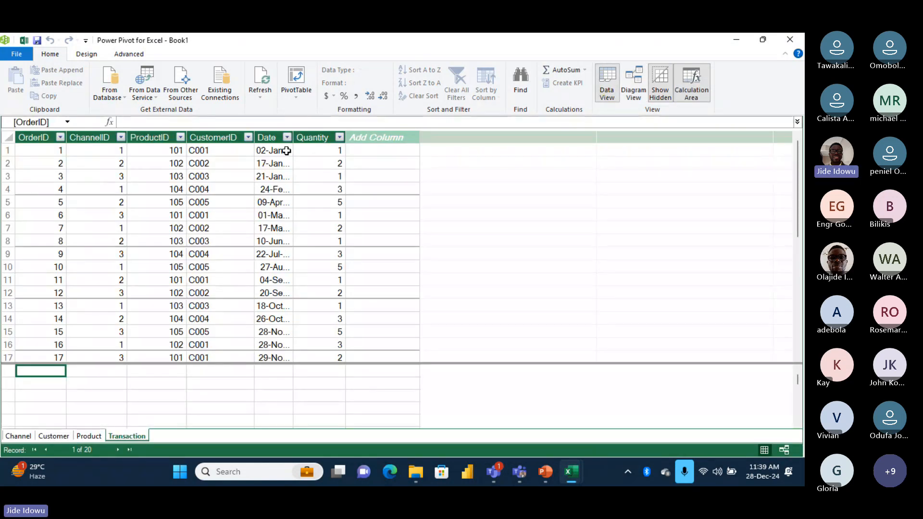
{"action": "left_click", "coordinate": [94, 57]}
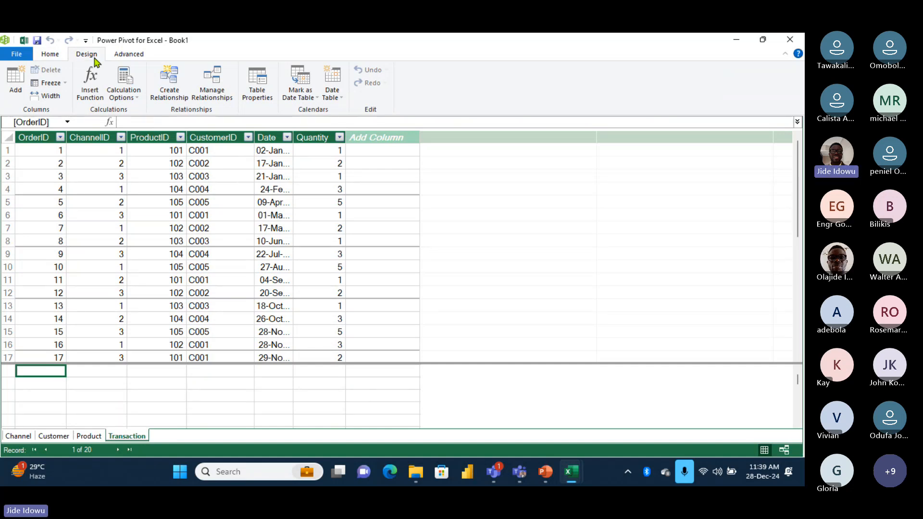
{"action": "left_click", "coordinate": [176, 88]}
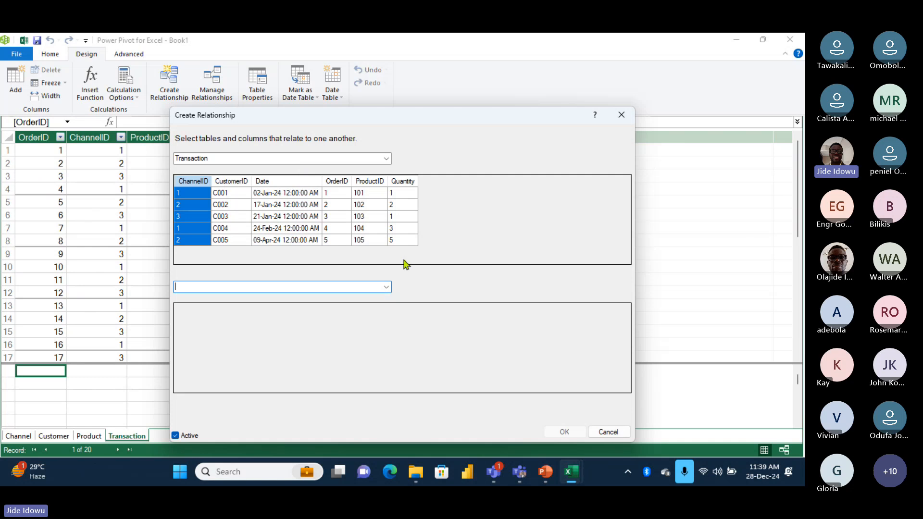
{"action": "left_click", "coordinate": [387, 288]}
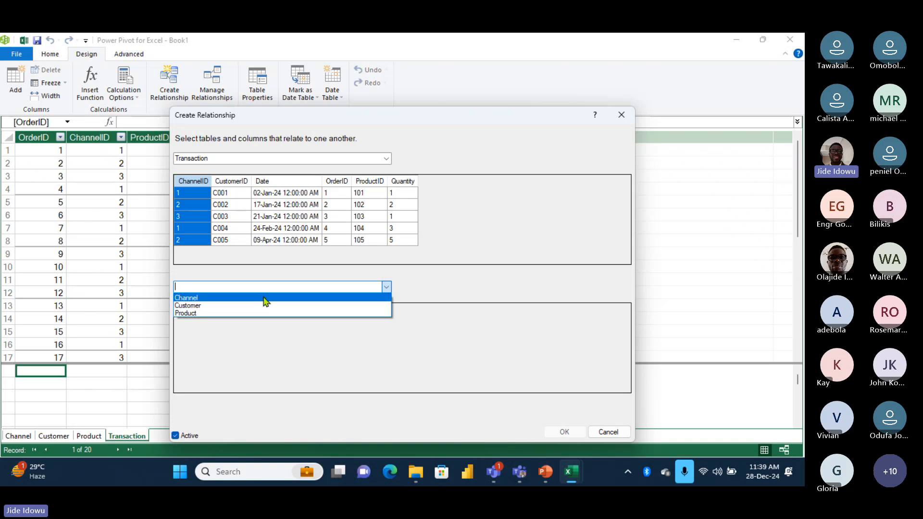
{"action": "left_click", "coordinate": [248, 302]}
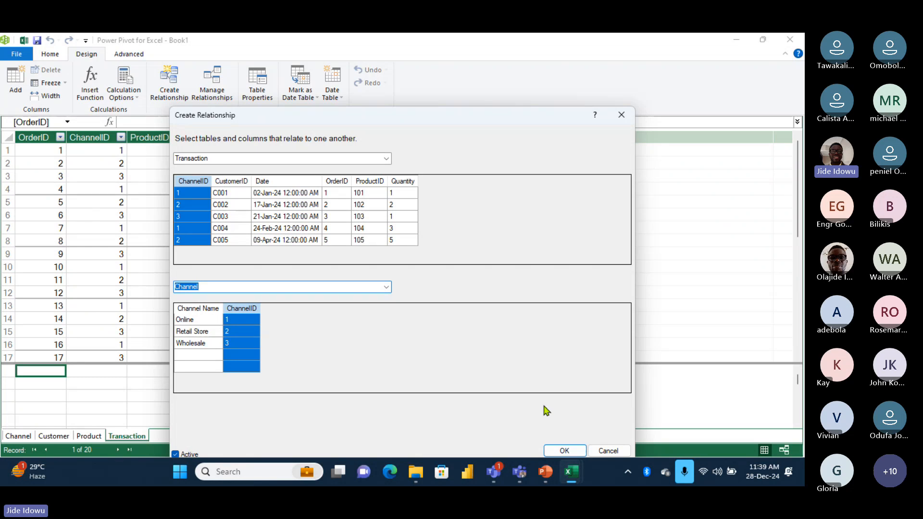
{"action": "left_click", "coordinate": [565, 452]}
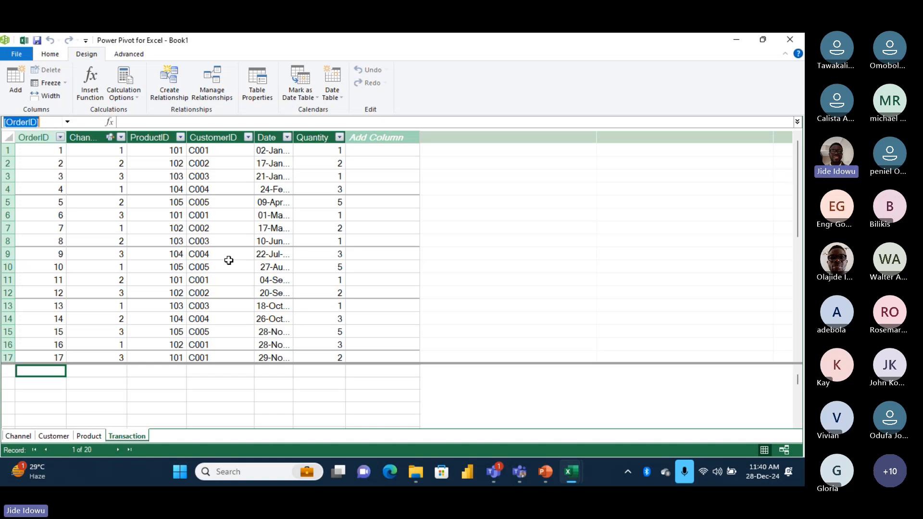
- Relate Transaction to Product through ProductID and to Customer through CustomerID in the diagram view
{"action": "left_click", "coordinate": [51, 57]}
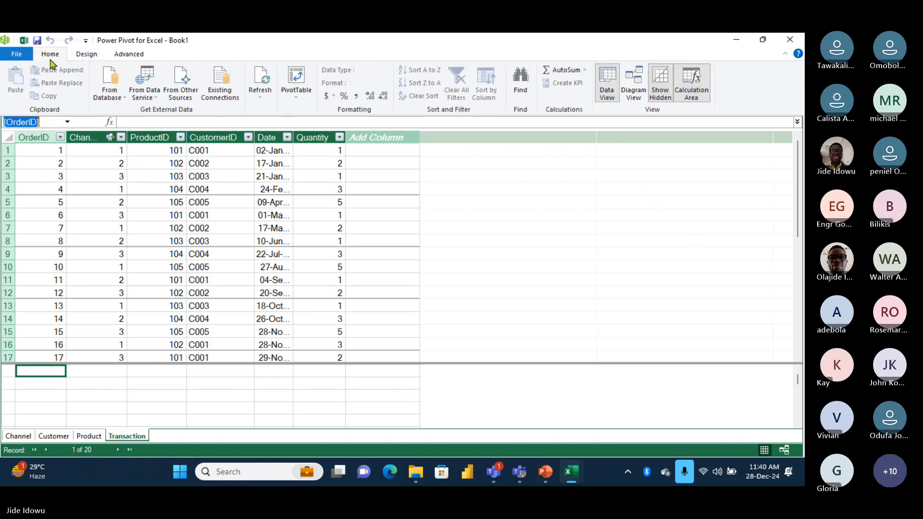
{"action": "left_click", "coordinate": [639, 94]}
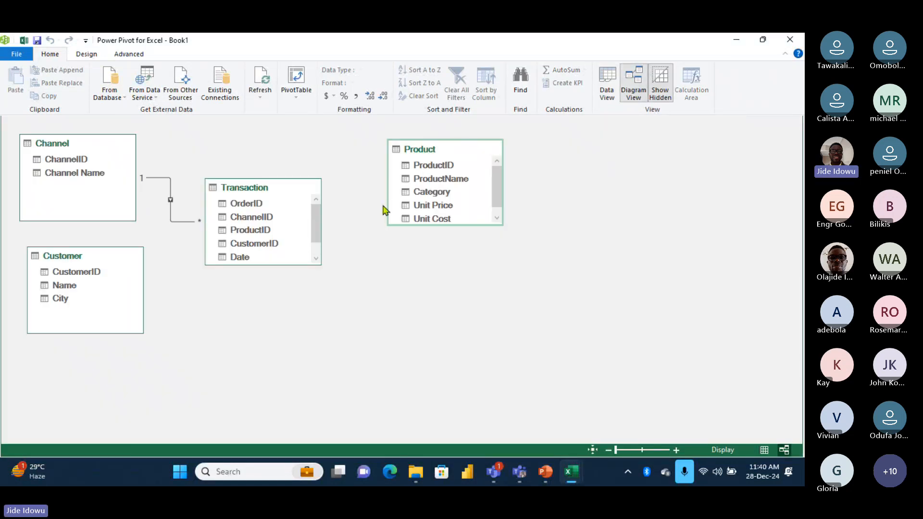
{"action": "left_click", "coordinate": [171, 206]}
{"action": "left_click_drag", "start_coordinate": [274, 235], "coordinate": [400, 168]}
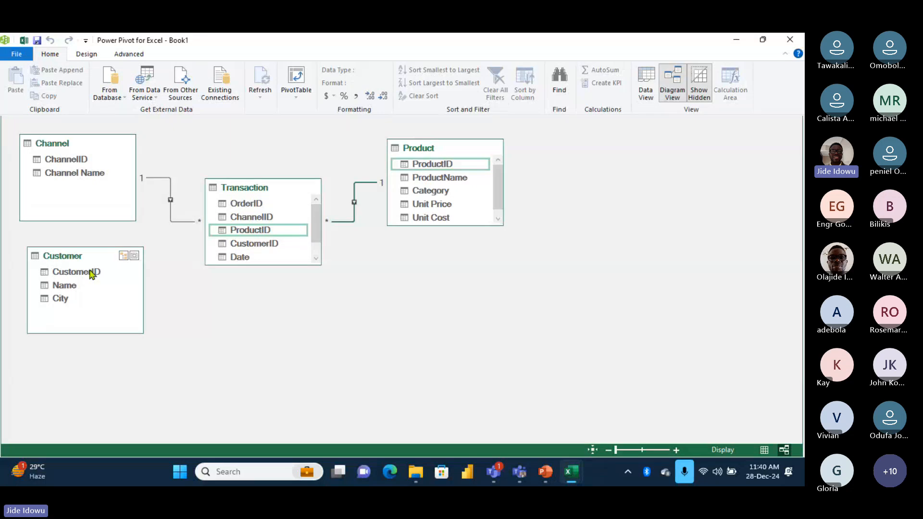
{"action": "left_click_drag", "start_coordinate": [92, 275], "coordinate": [221, 243]}
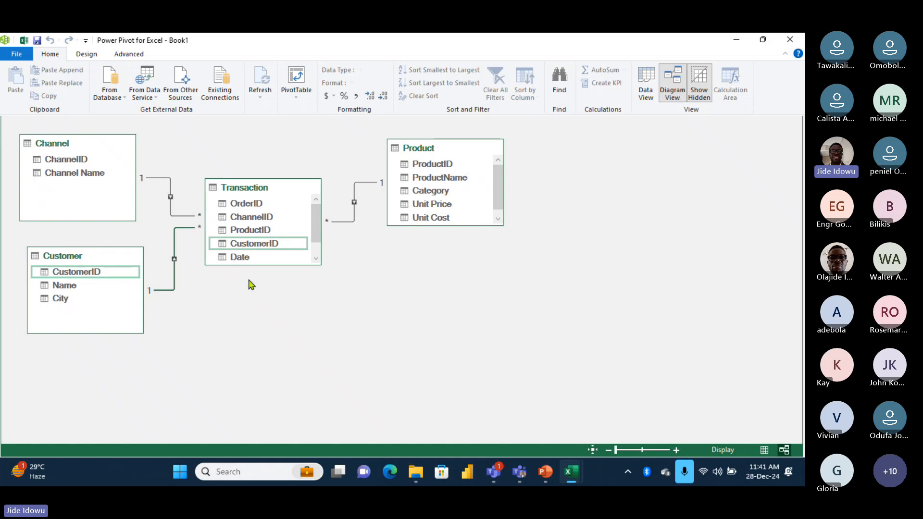
- Examine the relationship markers on the Channel and Transaction column headers and the relationship lines in the diagram view
{"action": "left_click", "coordinate": [646, 92]}
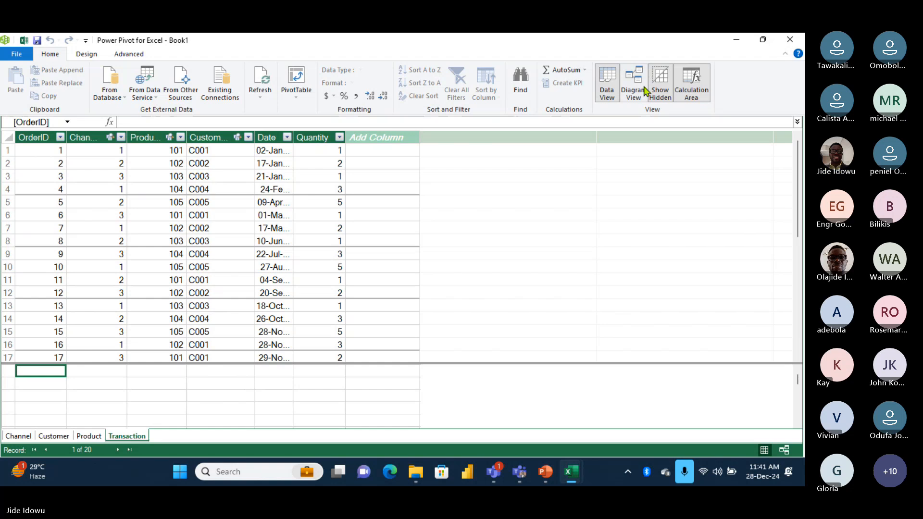
{"action": "left_click", "coordinate": [18, 437]}
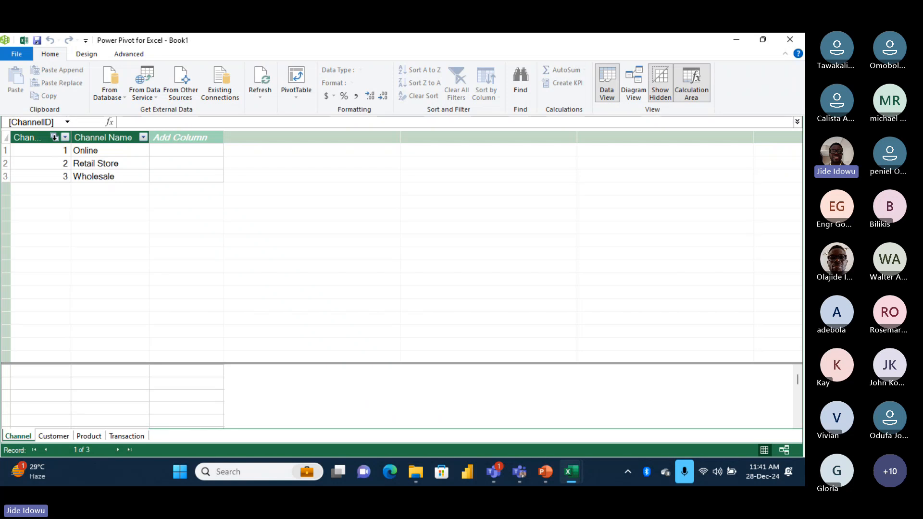
{"action": "mouse_move", "coordinate": [54, 138]}
{"action": "left_click", "coordinate": [127, 437]}
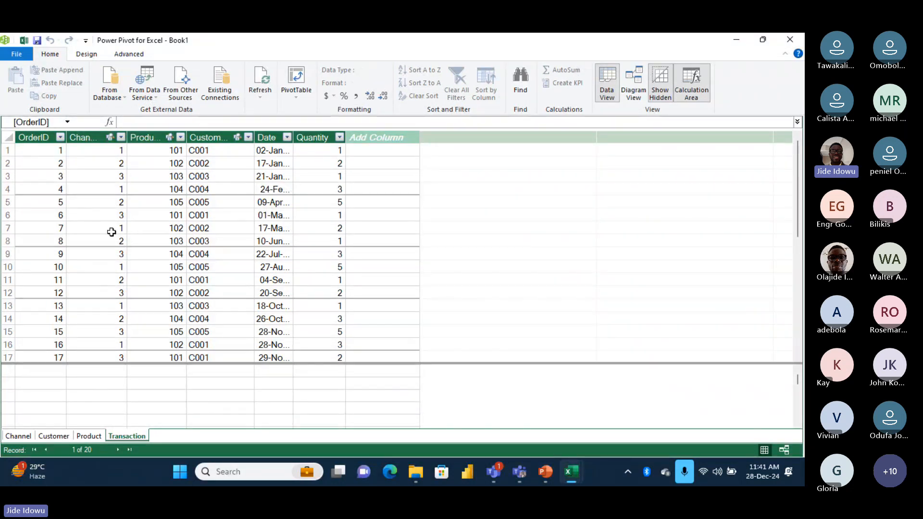
{"action": "left_click", "coordinate": [636, 91]}
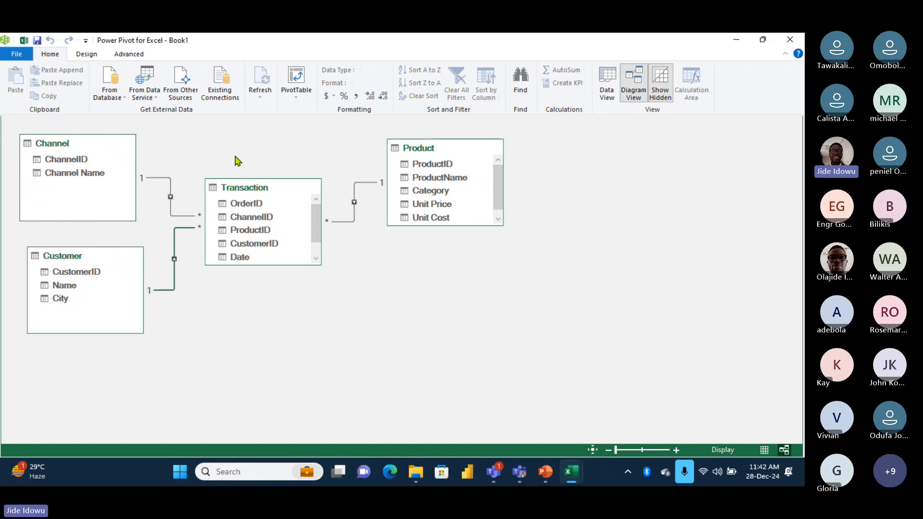
{"action": "left_click", "coordinate": [607, 89]}
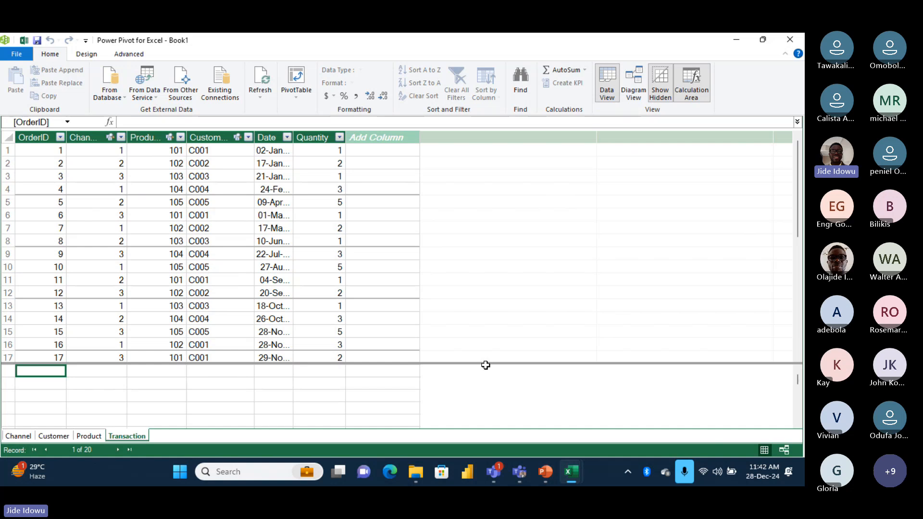
- Switch to the Teams meeting window to check the participants for questions, and minimize it to return to Power Pivot
{"action": "mouse_move", "coordinate": [495, 471]}
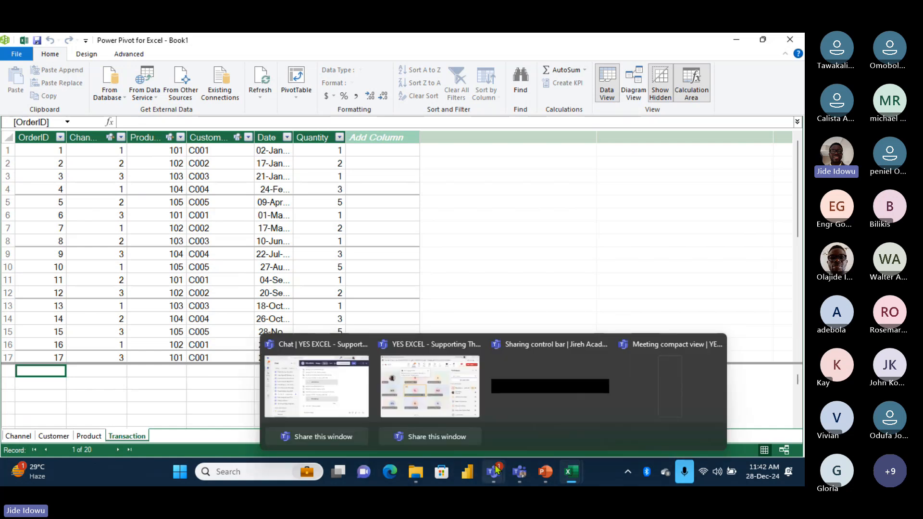
{"action": "left_click", "coordinate": [433, 388]}
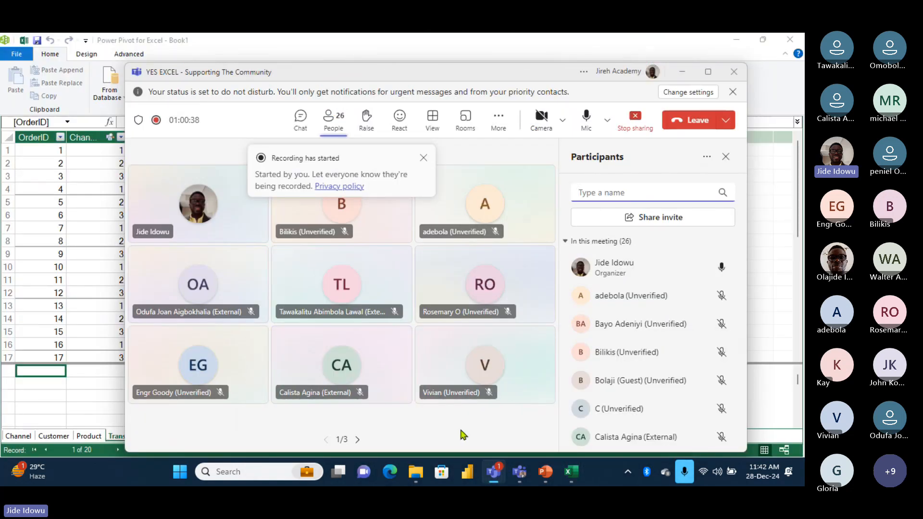
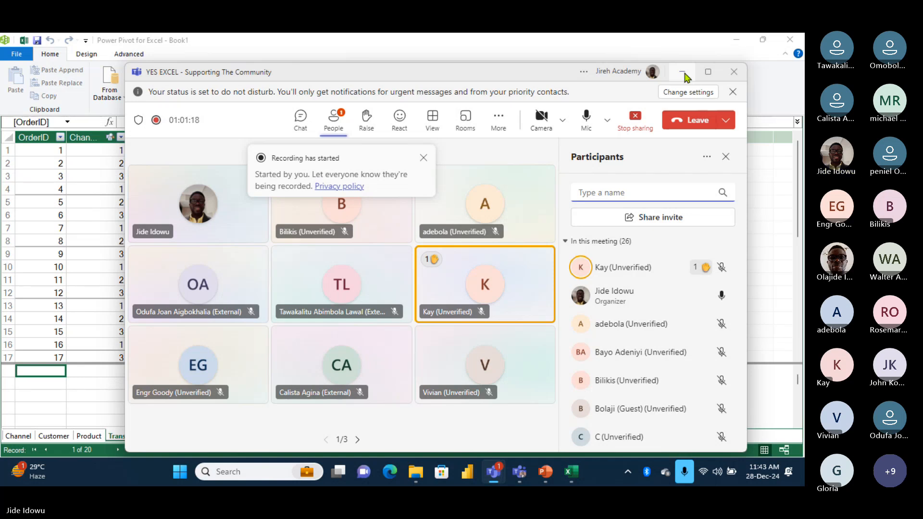
{"action": "left_click", "coordinate": [683, 73]}
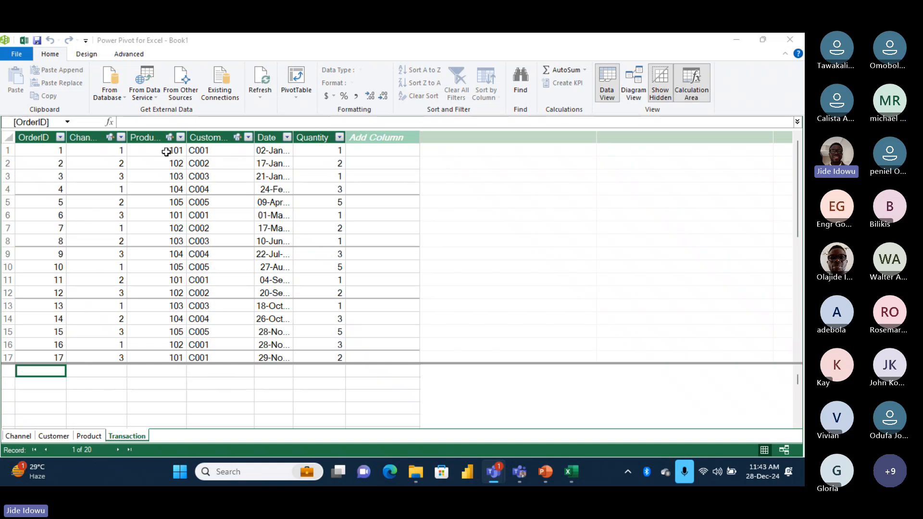
- Add a new column named Sales to the Transaction table
{"action": "left_click", "coordinate": [372, 138]}
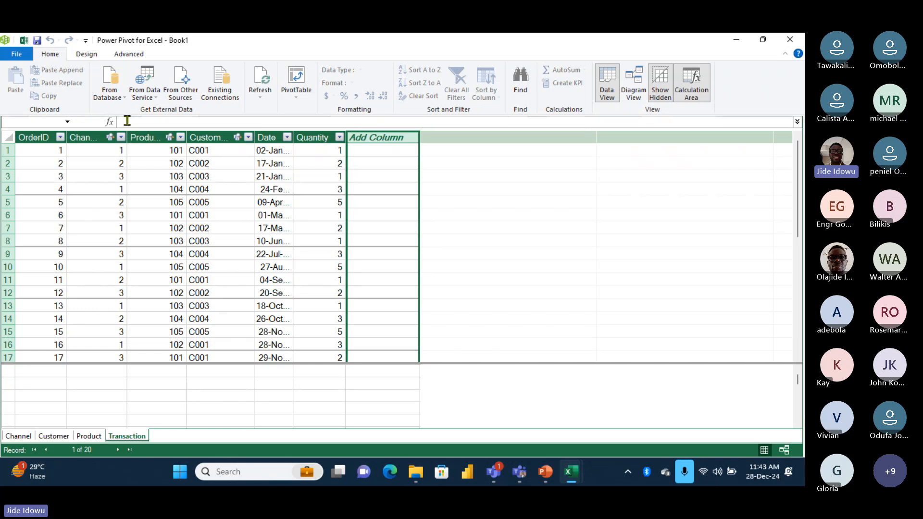
{"action": "left_click", "coordinate": [371, 136]}
{"action": "double_click", "coordinate": [372, 136]}
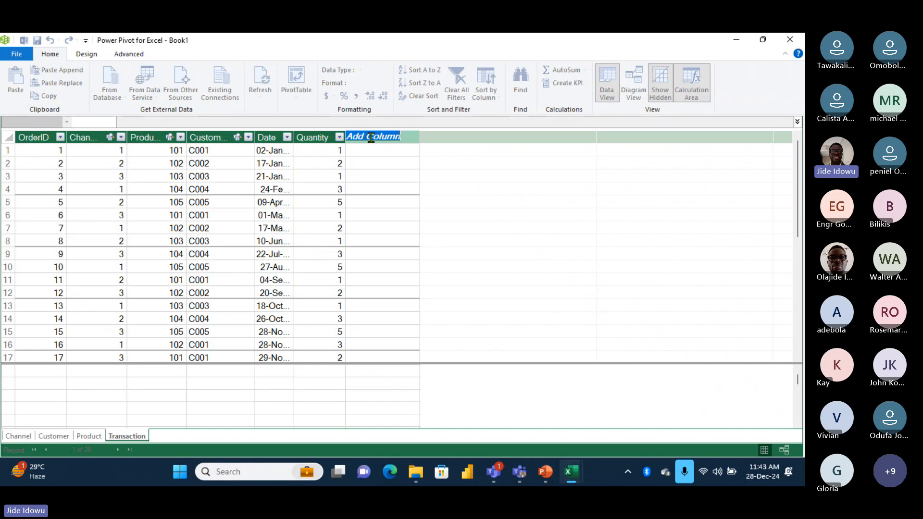
{"action": "type", "text": "Sales"}
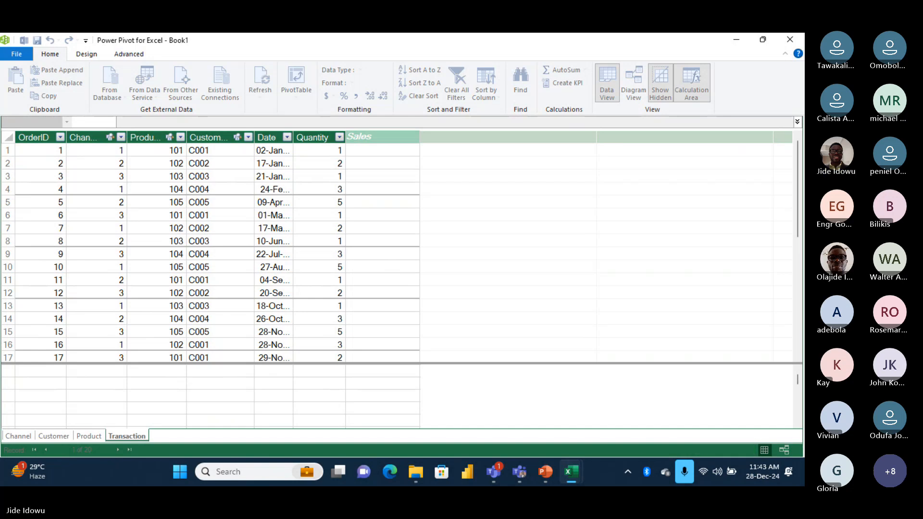
{"action": "key", "text": "Return"}
{"action": "left_click", "coordinate": [371, 138]}
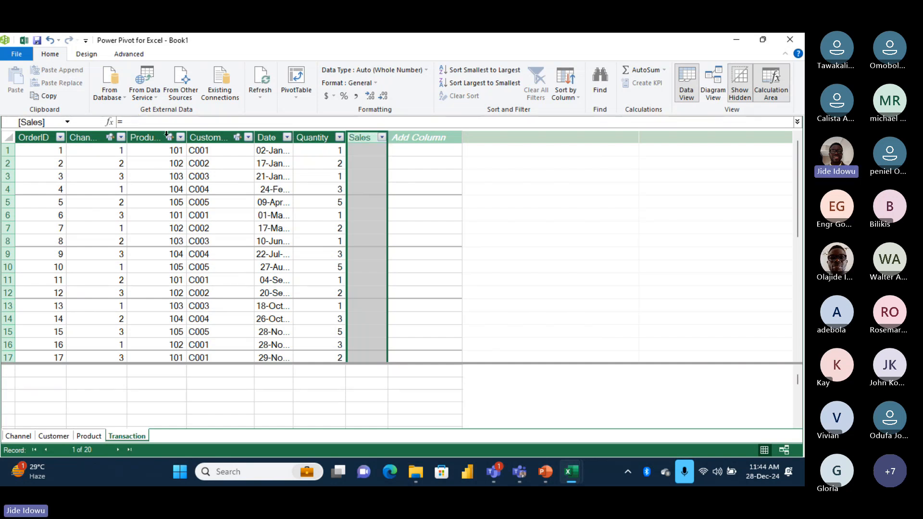
- Define the Sales column with the formula =[Quantity]*RELATED('Product'[Unit Price])
{"action": "left_click", "coordinate": [142, 123]}
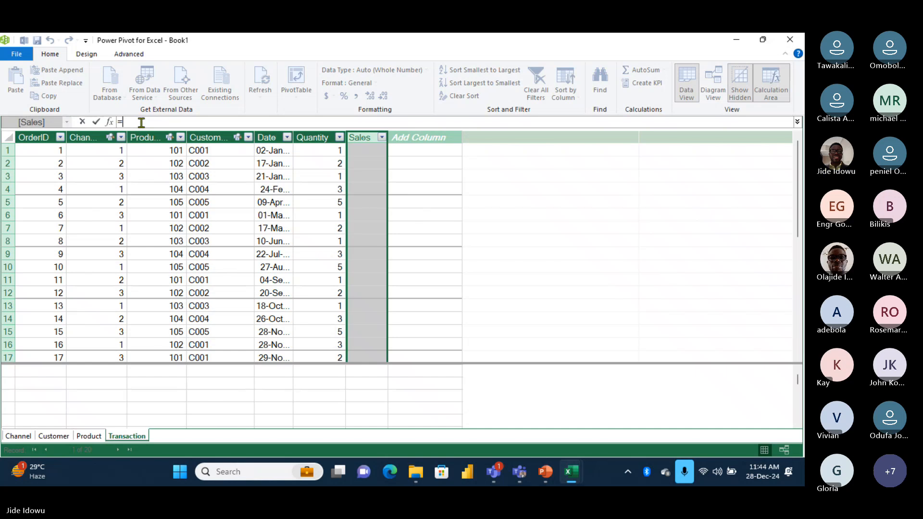
{"action": "type", "text": "qu"}
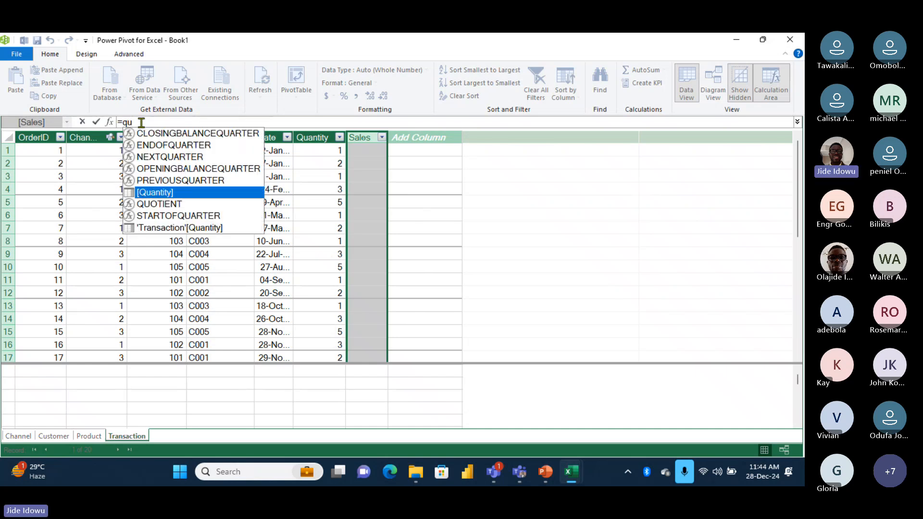
{"action": "type", "text": "an"}
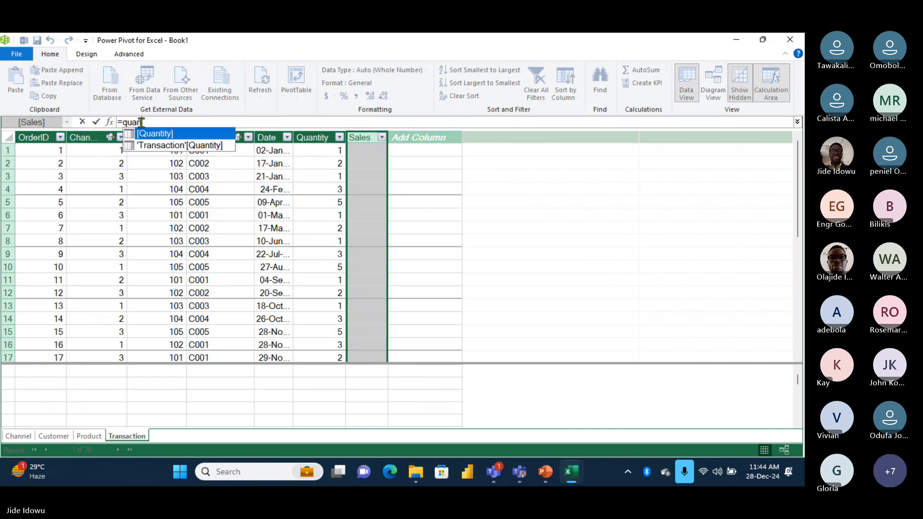
{"action": "double_click", "coordinate": [206, 138]}
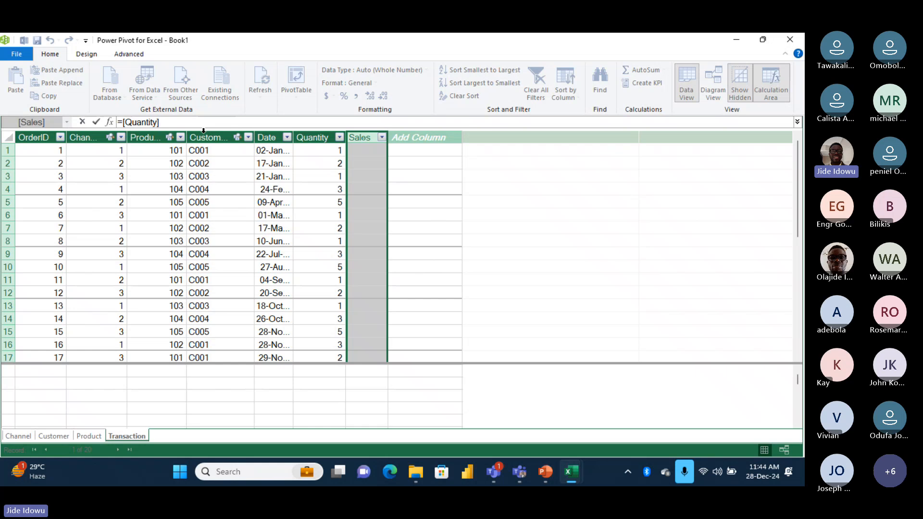
{"action": "type", "text": "*"}
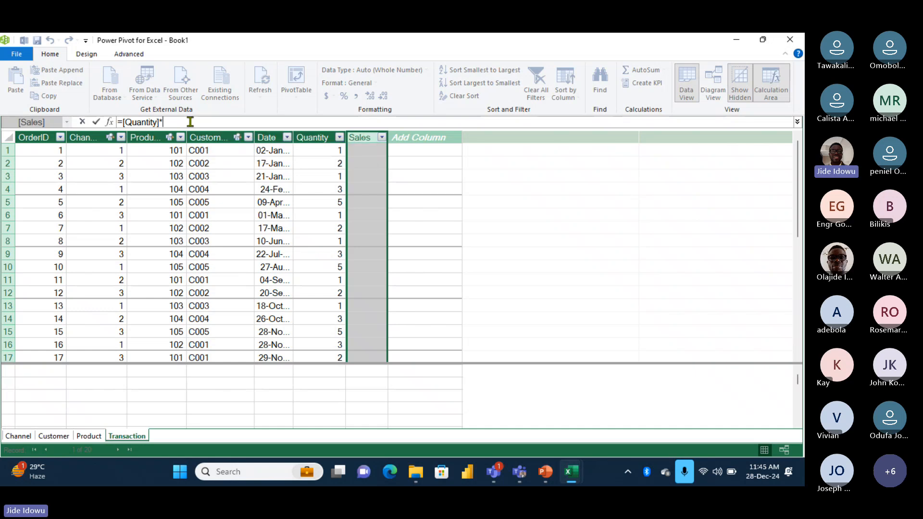
{"action": "type", "text": "rel"}
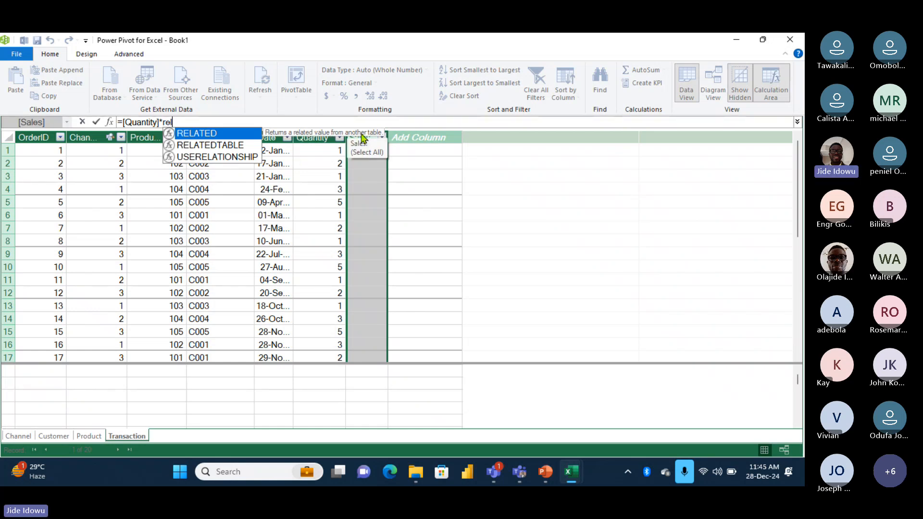
{"action": "key", "text": "Tab"}
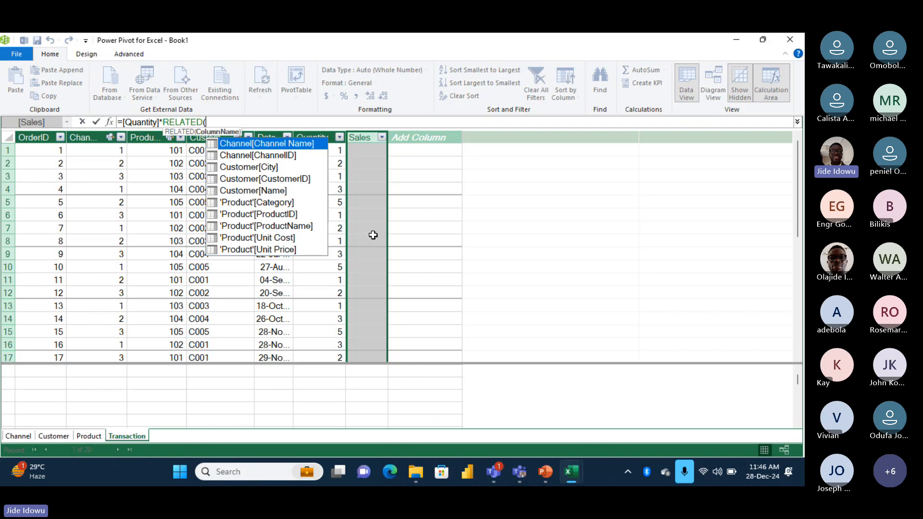
{"action": "left_click", "coordinate": [270, 250]}
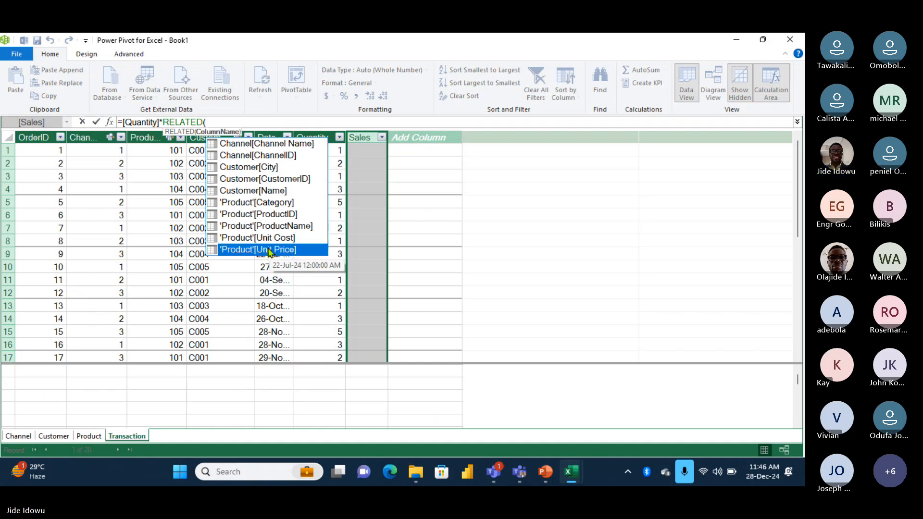
{"action": "double_click", "coordinate": [270, 250]}
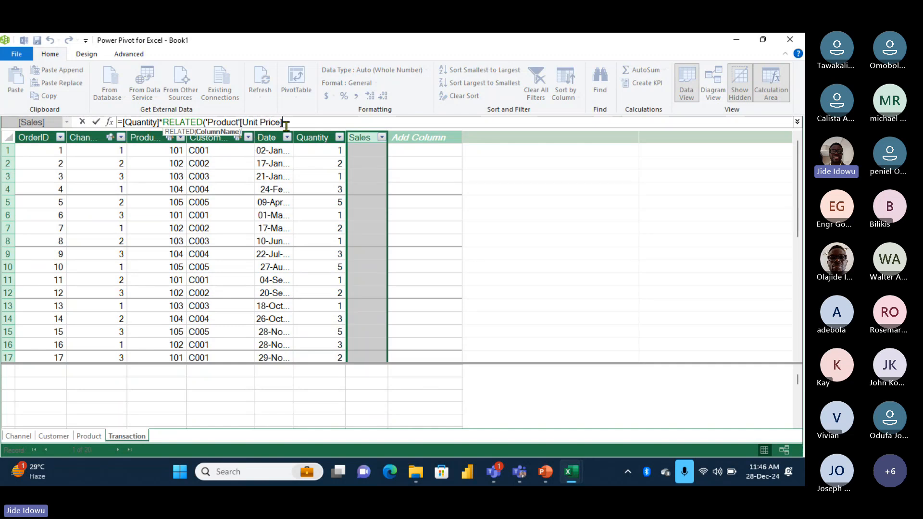
{"action": "type", "text": ")"}
{"action": "key", "text": "Return"}
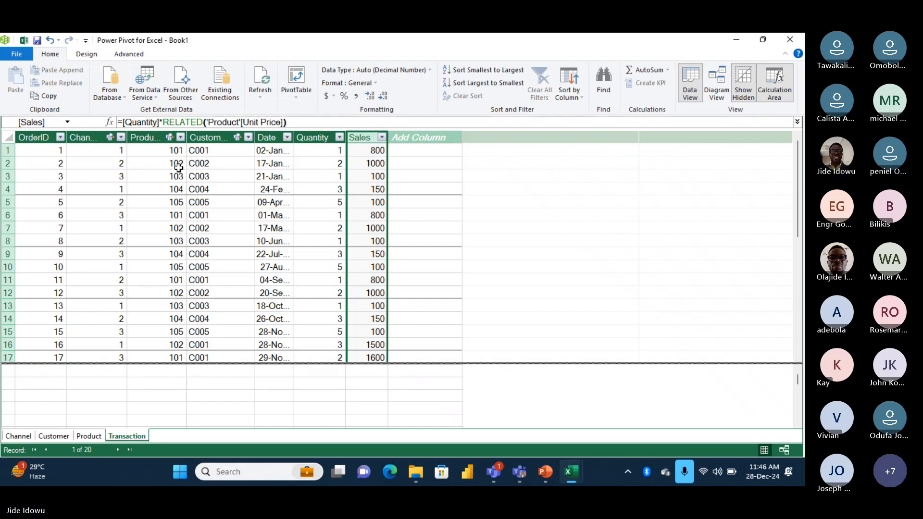
- Check the unit prices in the Product table against the calculated Sales column in the Transaction table
{"action": "left_click", "coordinate": [91, 436]}
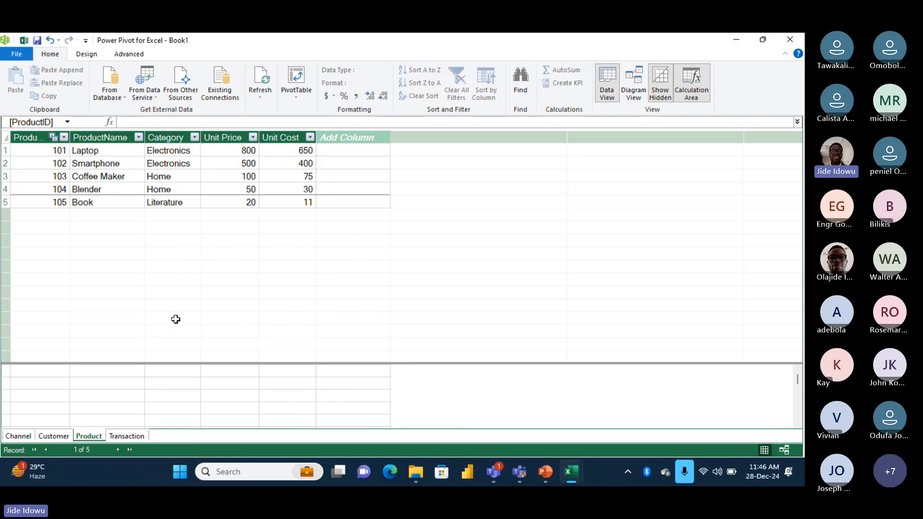
{"action": "left_click", "coordinate": [133, 437]}
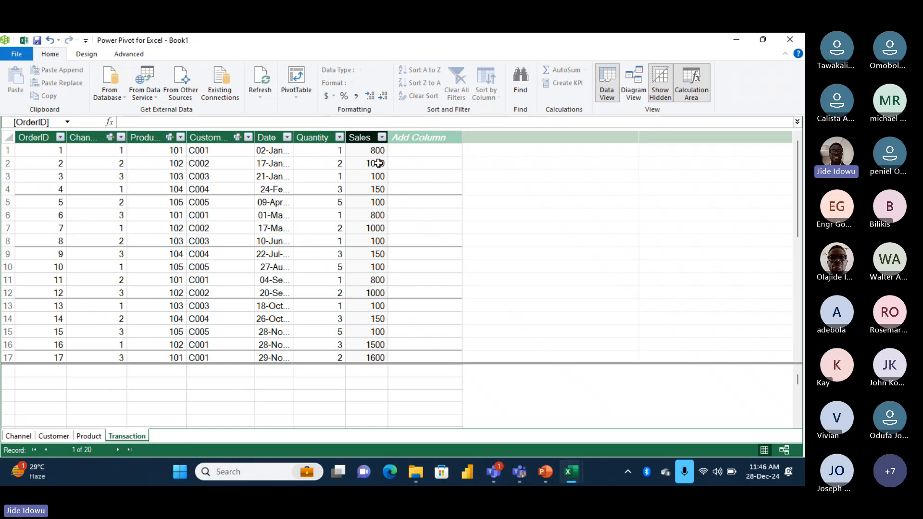
{"action": "left_click", "coordinate": [418, 139]}
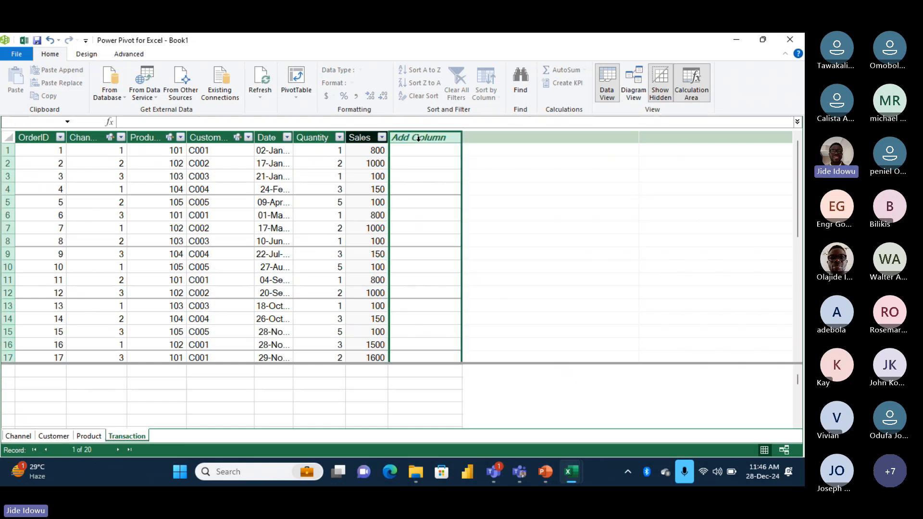
{"action": "left_click", "coordinate": [362, 138]}
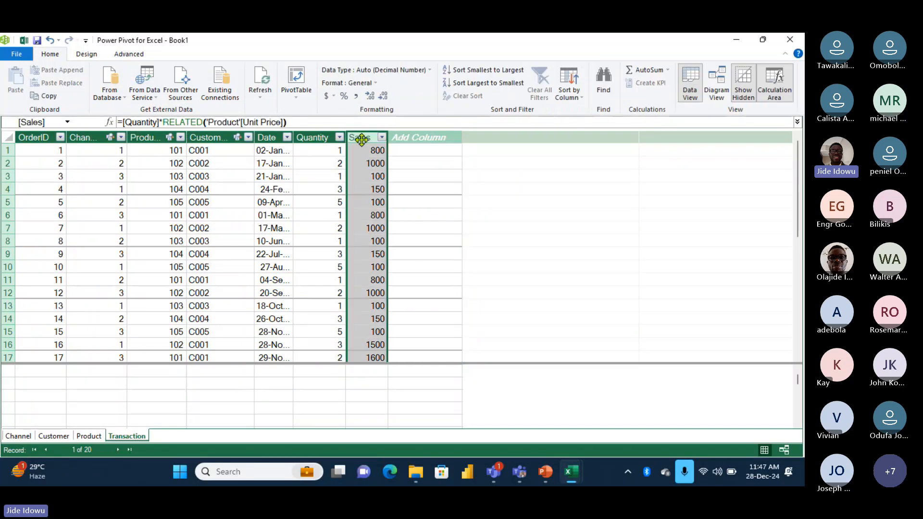
- Add a new column named Cost after Sales in the Transaction table
{"action": "left_click", "coordinate": [412, 137]}
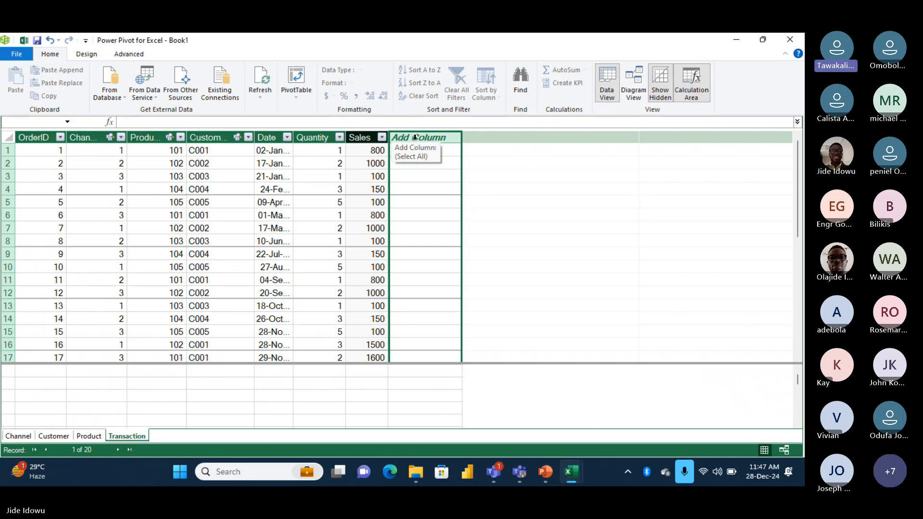
{"action": "double_click", "coordinate": [416, 138]}
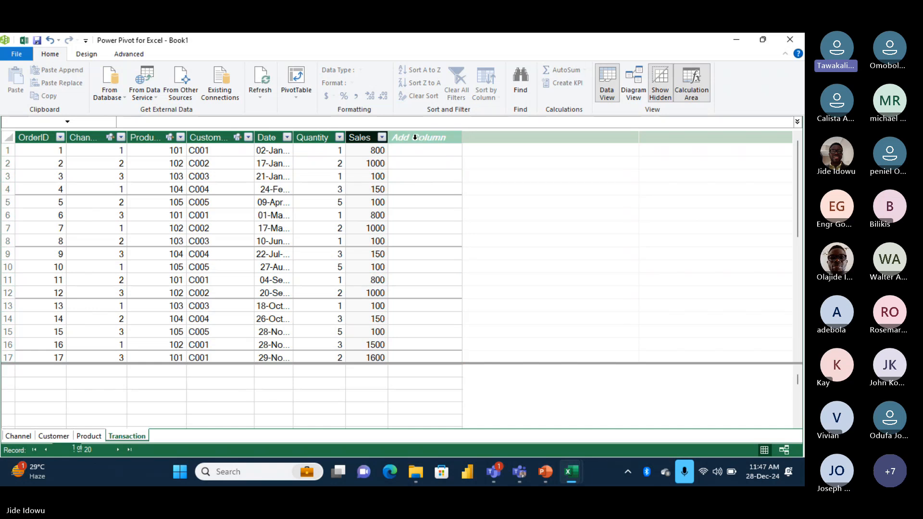
{"action": "type", "text": "Co"}
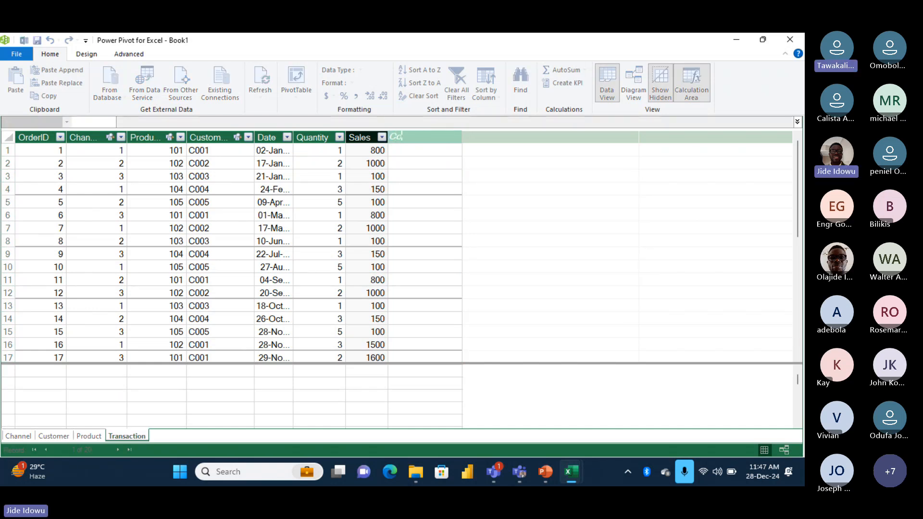
{"action": "type", "text": "st"}
{"action": "key", "text": "Return"}
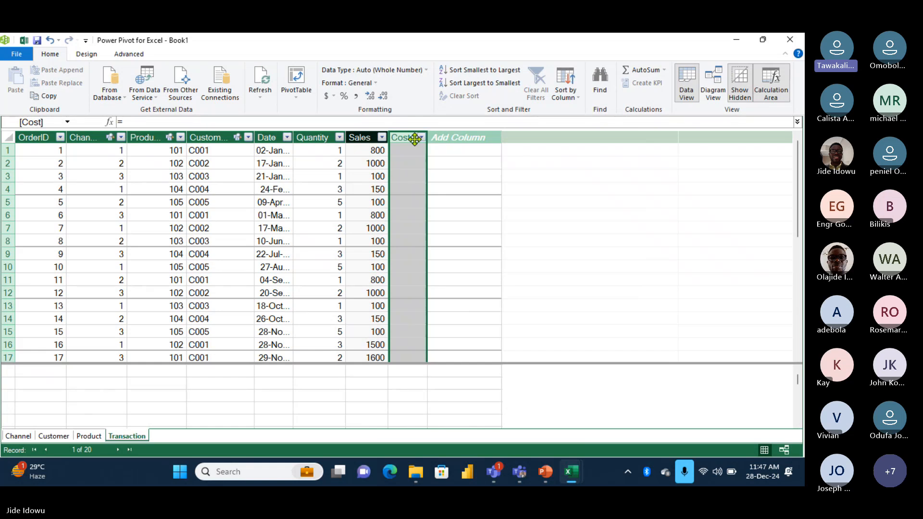
- Define the Cost column with the formula =[Quantity]*RELATED('Product'[Unit Cost])
{"action": "left_click", "coordinate": [149, 122]}
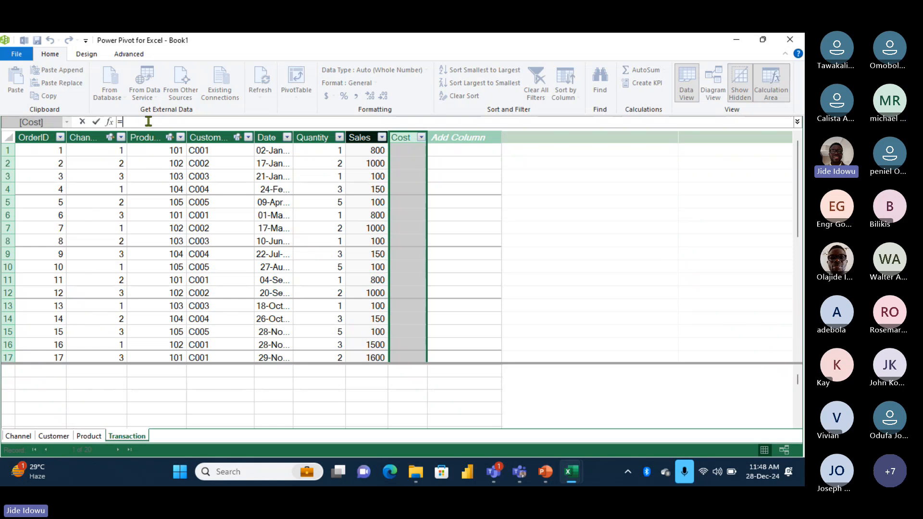
{"action": "type", "text": "quant"}
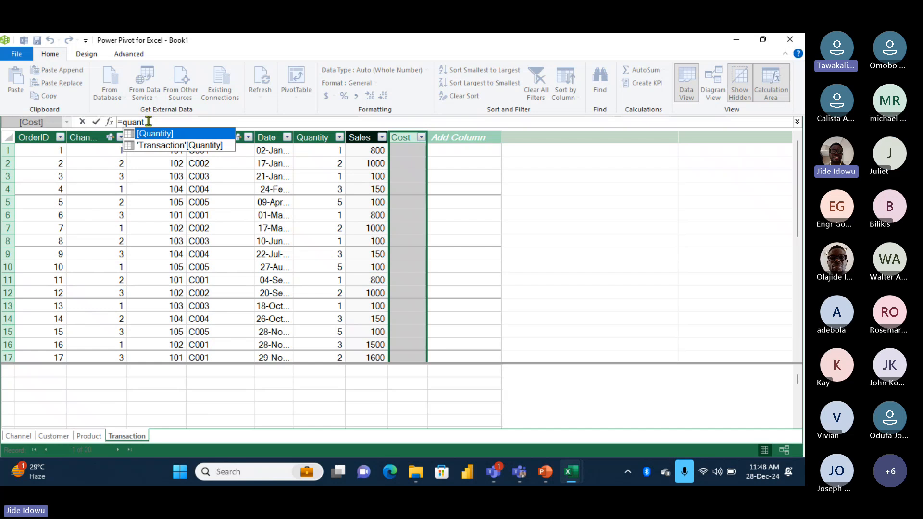
{"action": "key", "text": "Tab"}
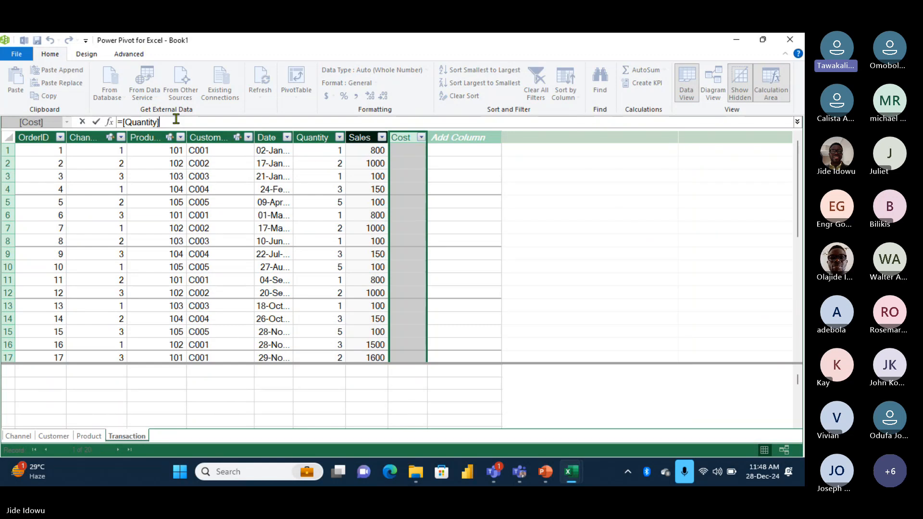
{"action": "type", "text": "*"}
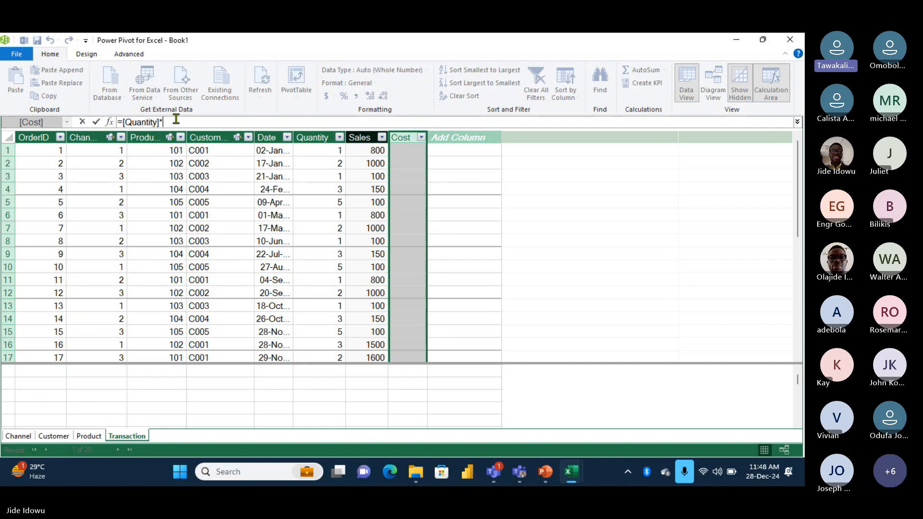
{"action": "type", "text": "rela"}
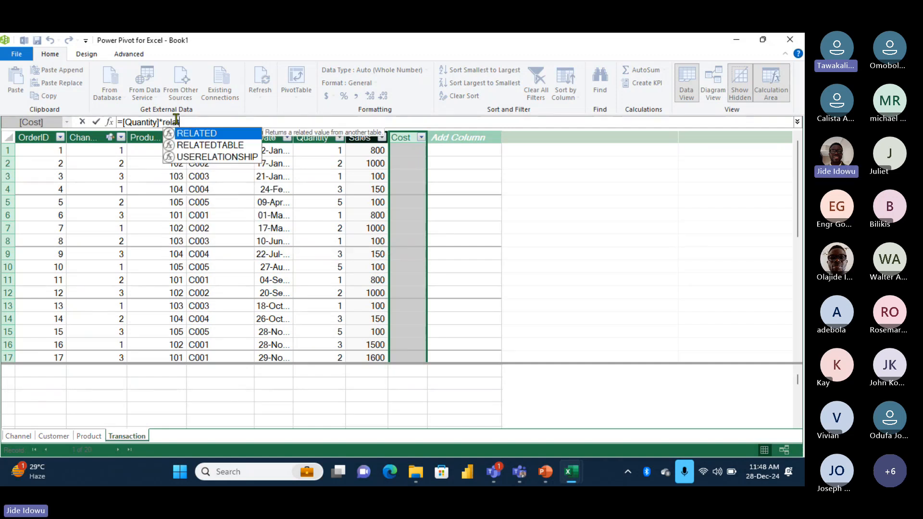
{"action": "key", "text": "Tab"}
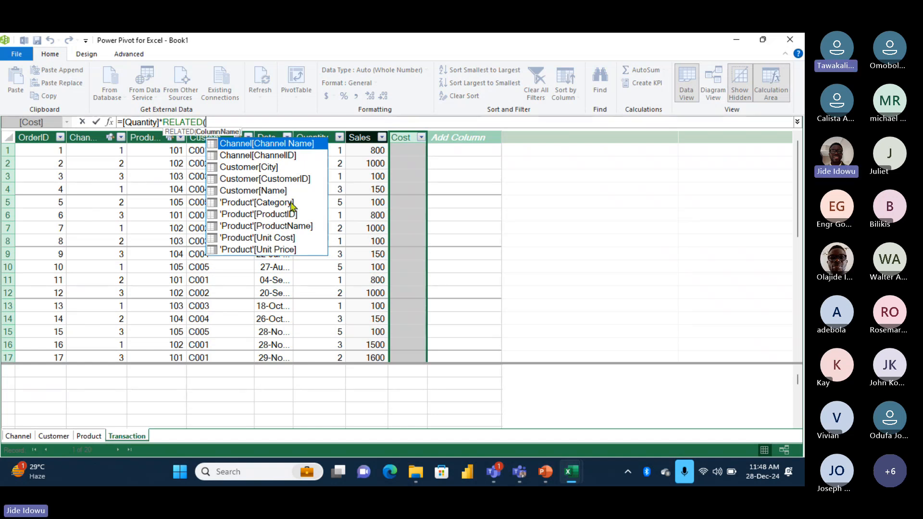
{"action": "left_click", "coordinate": [273, 238]}
{"action": "double_click", "coordinate": [272, 238]}
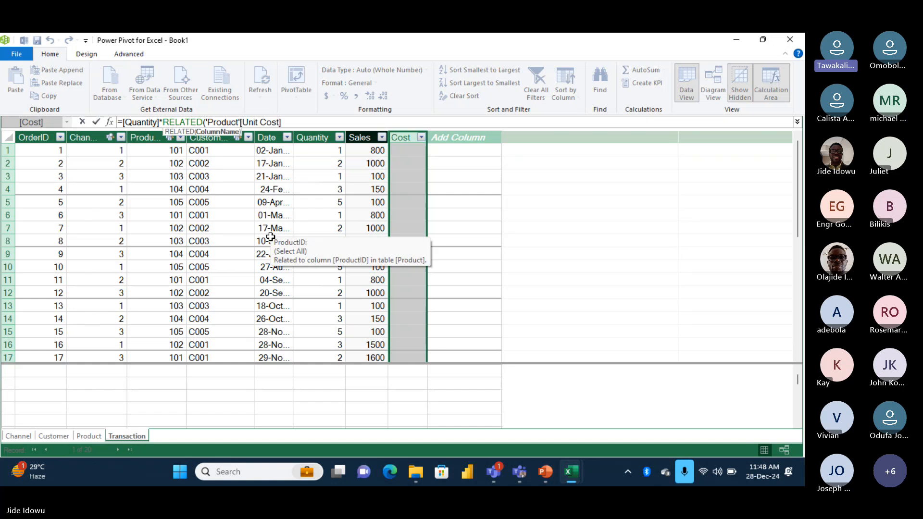
{"action": "type", "text": ")"}
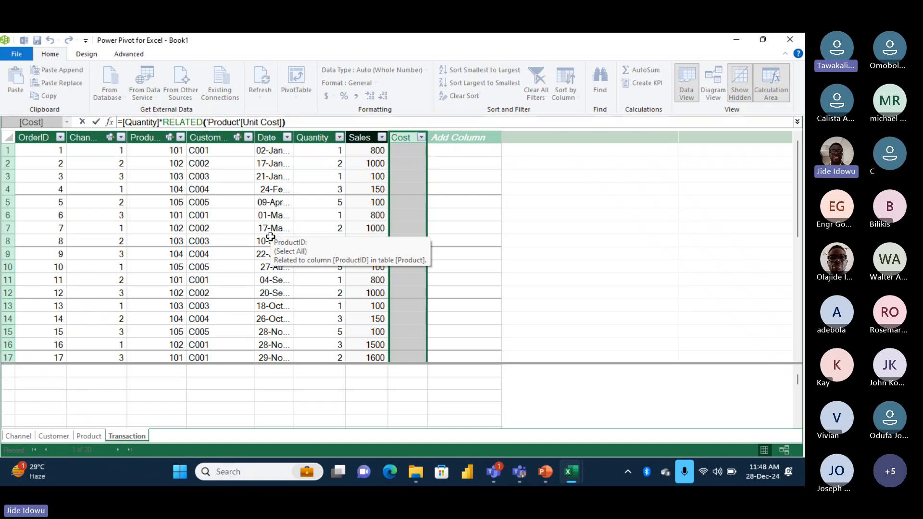
{"action": "key", "text": "Return"}
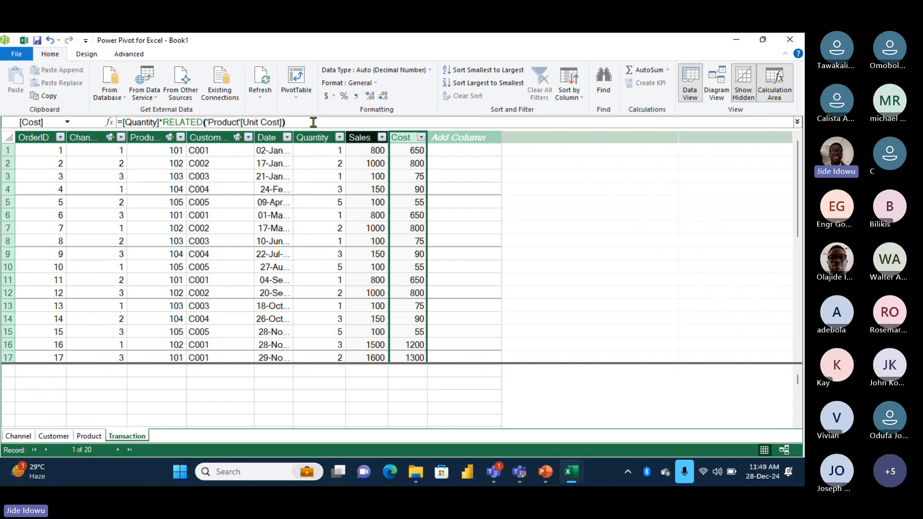
- Add a new column named Profit after Cost in the Transaction table
{"action": "left_click", "coordinate": [443, 138]}
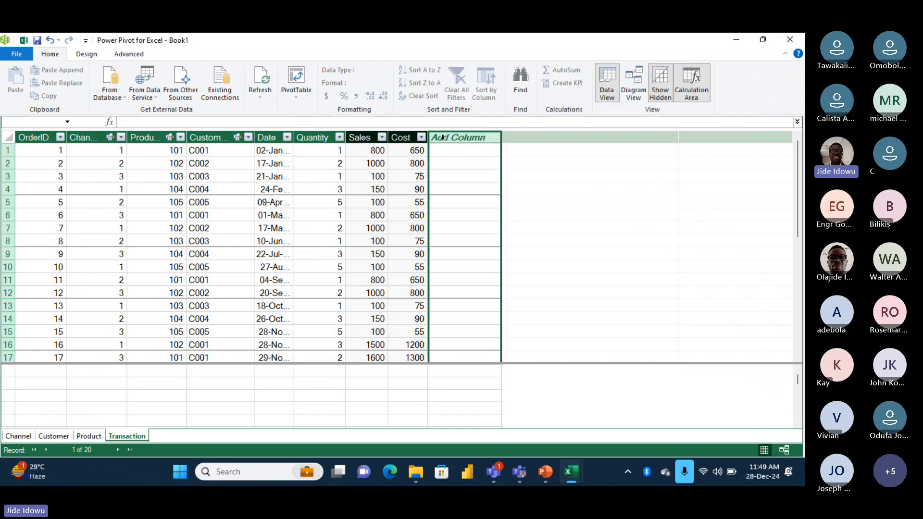
{"action": "double_click", "coordinate": [443, 138]}
{"action": "type", "text": "Profi"}
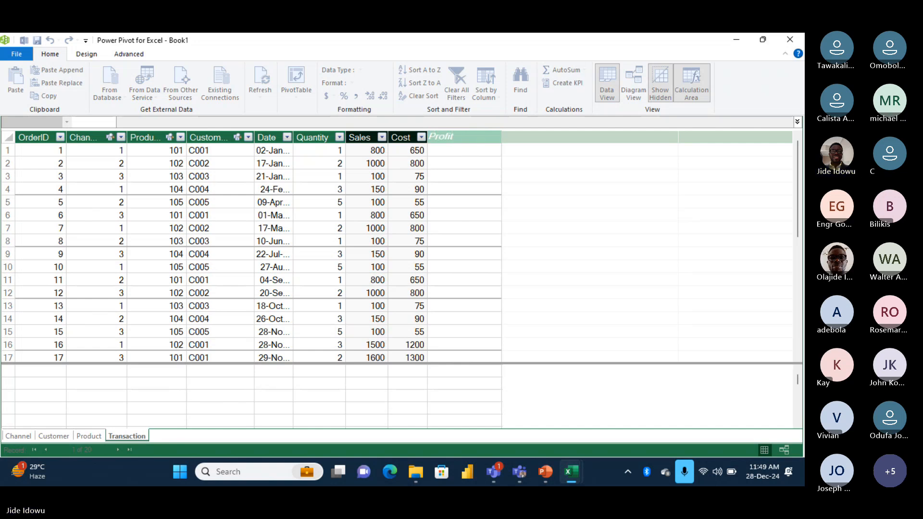
{"action": "type", "text": "t"}
{"action": "key", "text": "Return"}
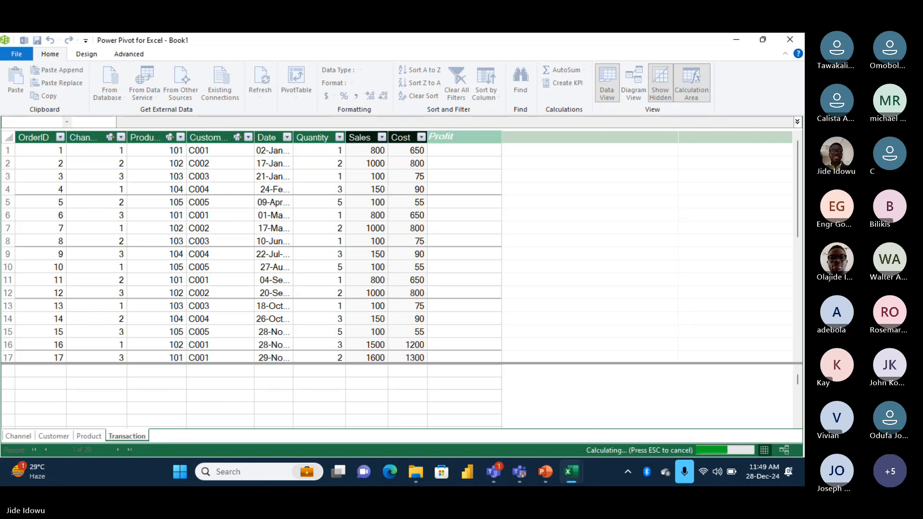
{"action": "left_click", "coordinate": [442, 139]}
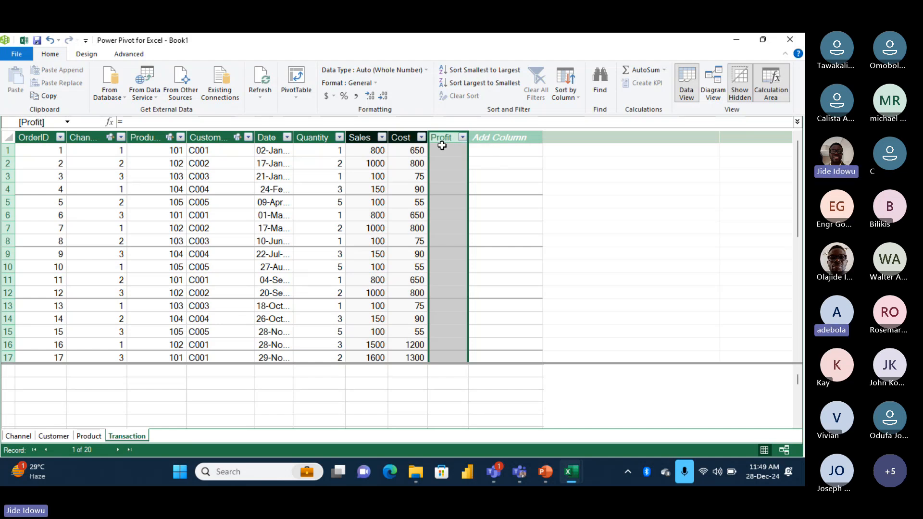
- Define the Profit column in the Transaction table with the formula =[Sales]-[Cost]
{"action": "left_click", "coordinate": [143, 122]}
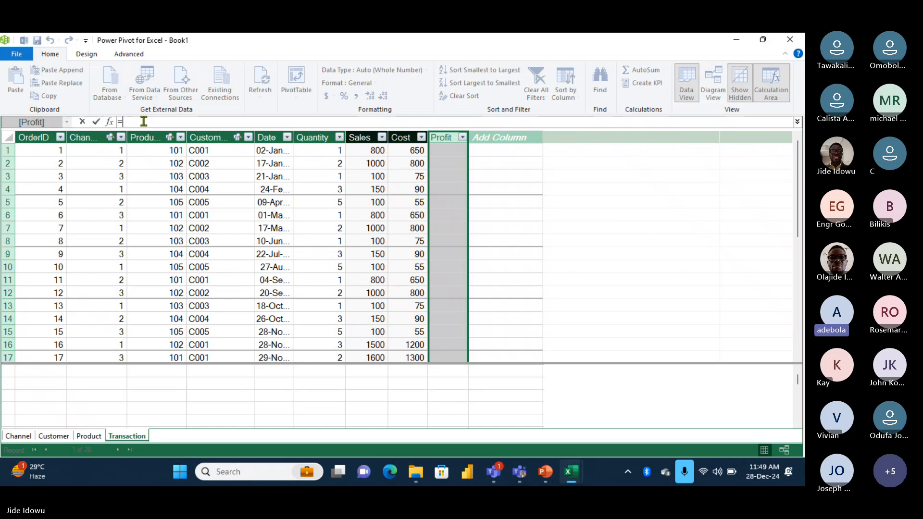
{"action": "type", "text": "sal"}
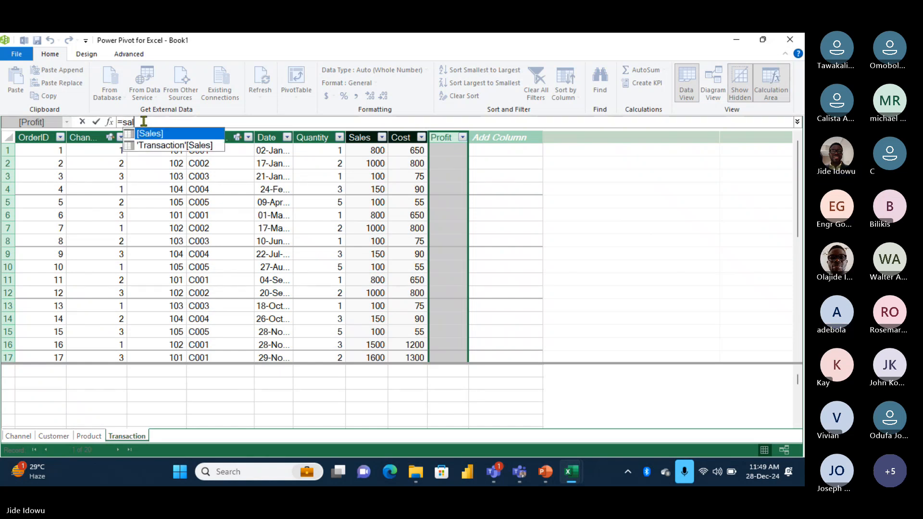
{"action": "key", "text": "Tab"}
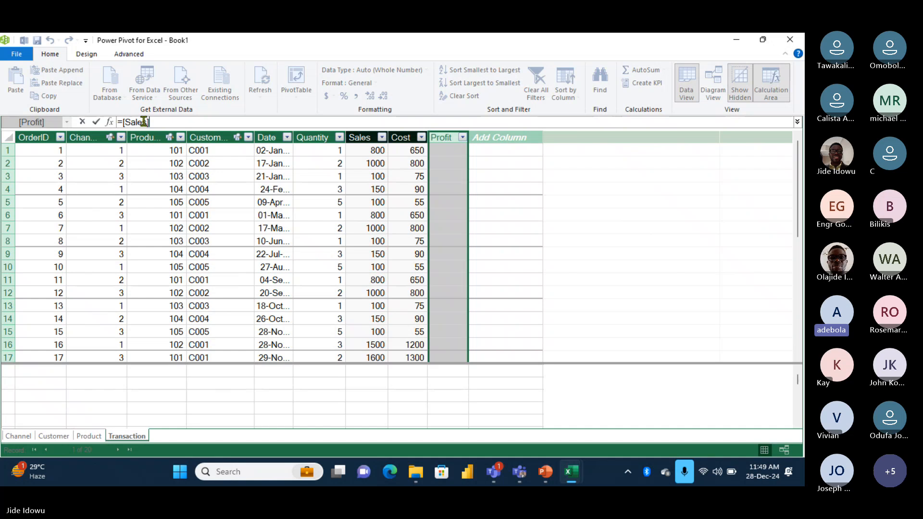
{"action": "type", "text": "-co"}
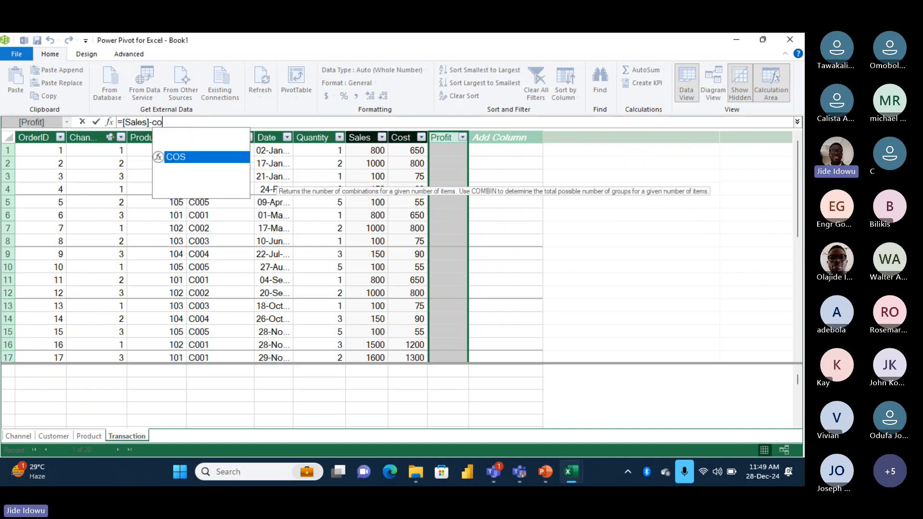
{"action": "type", "text": "st"}
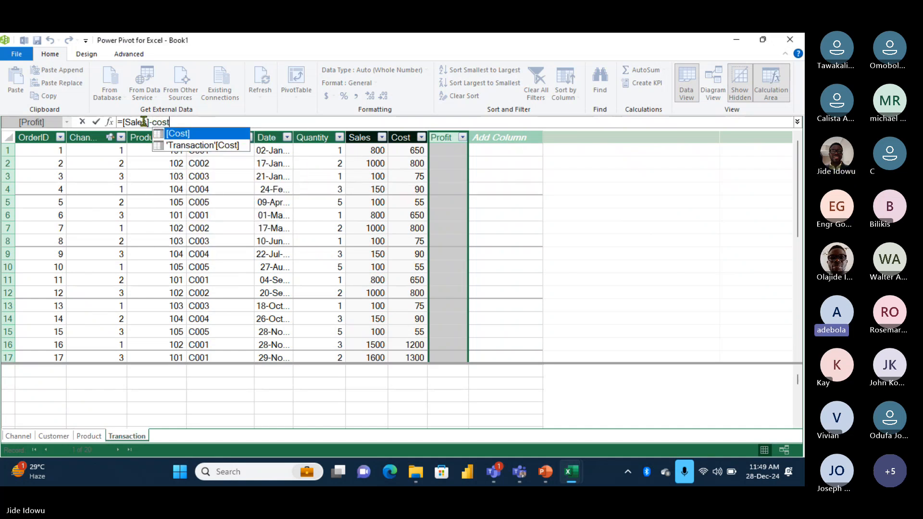
{"action": "key", "text": "Tab"}
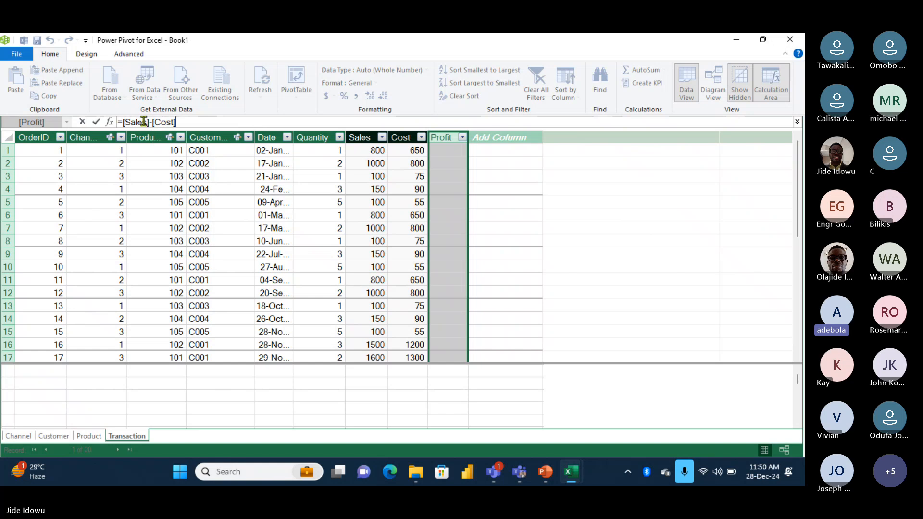
{"action": "key", "text": "Return"}
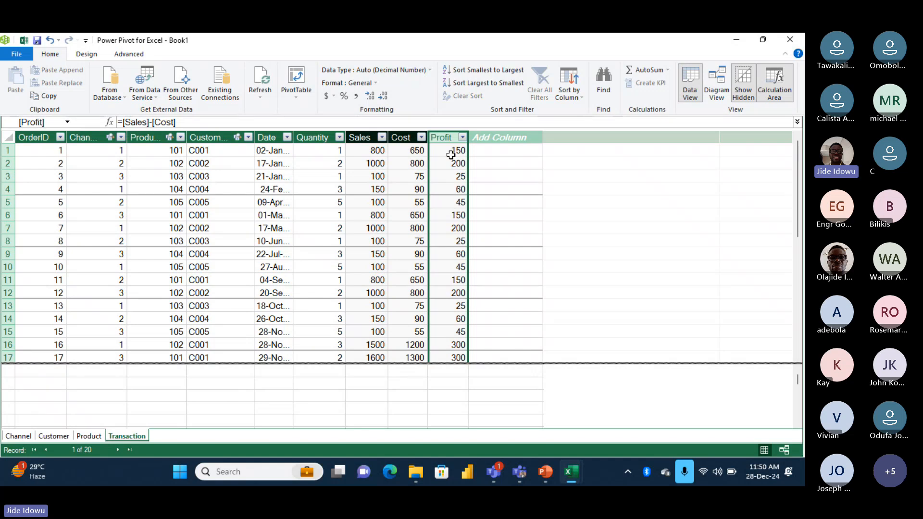
- Format the Sales, Cost and Profit columns as currency with the $ English (United States) format
{"action": "left_click", "coordinate": [356, 138]}
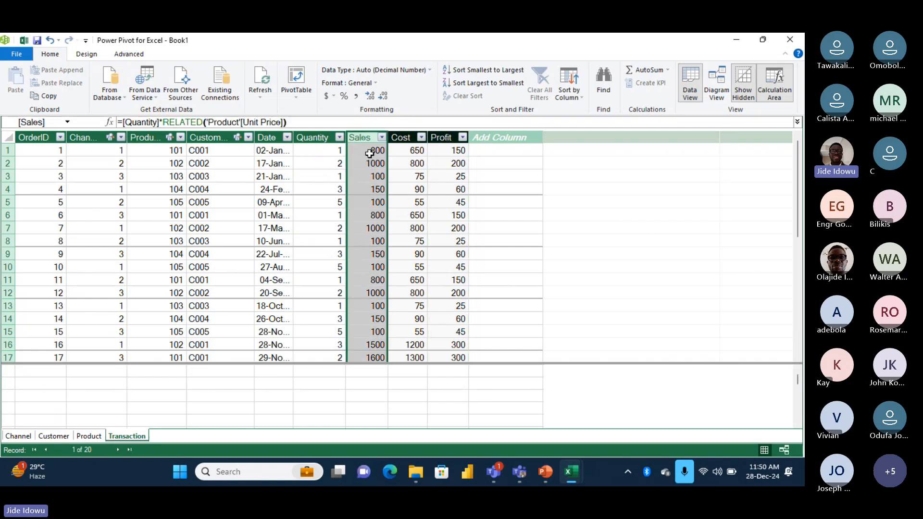
{"action": "left_click", "coordinate": [334, 96]}
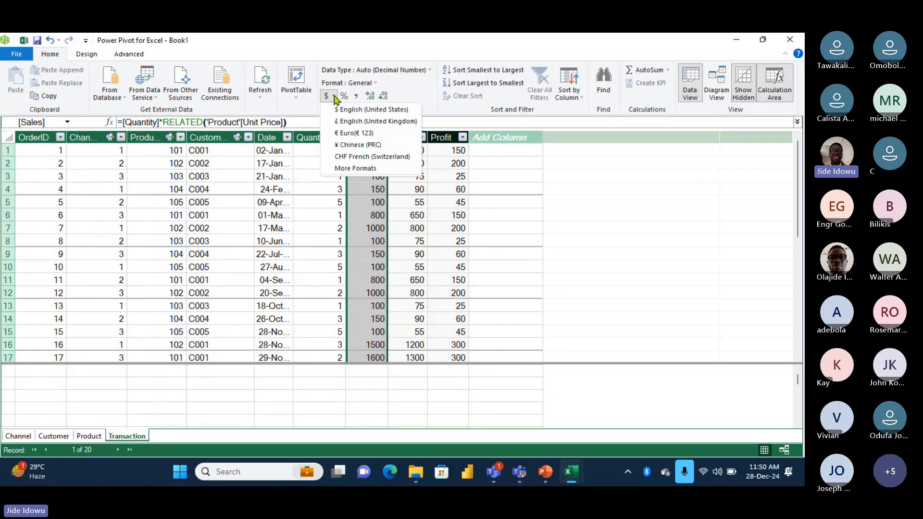
{"action": "left_click", "coordinate": [374, 110]}
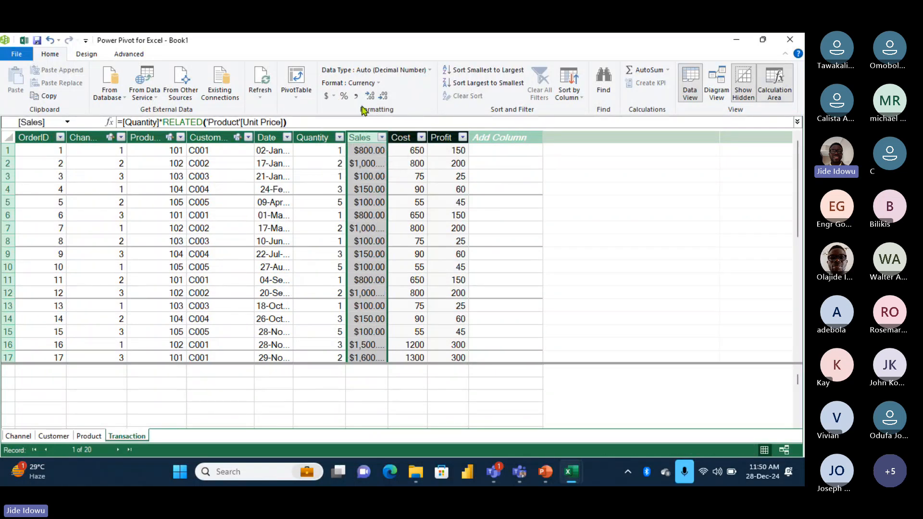
{"action": "left_click", "coordinate": [403, 137]}
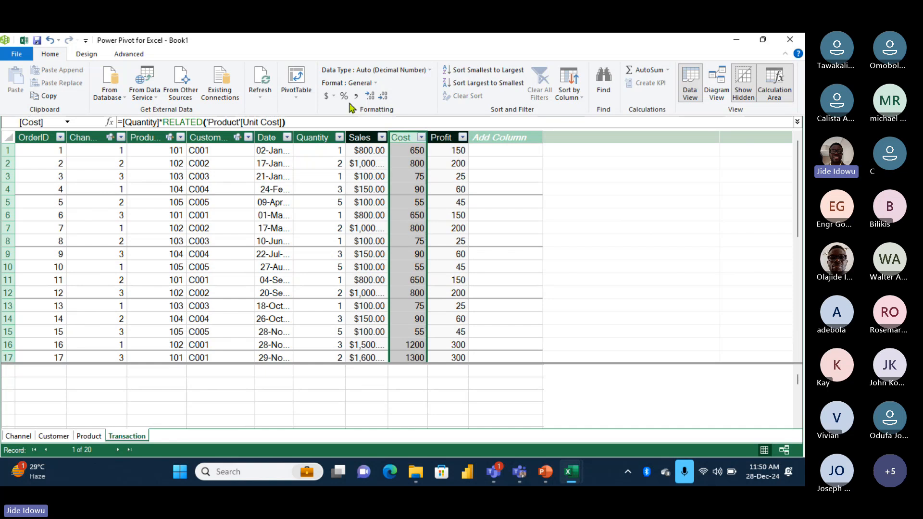
{"action": "left_click", "coordinate": [334, 97]}
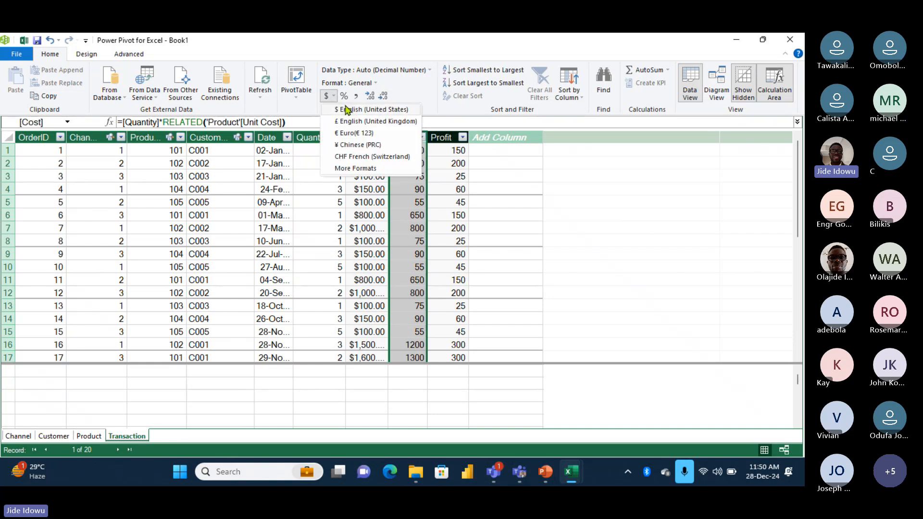
{"action": "left_click", "coordinate": [350, 110]}
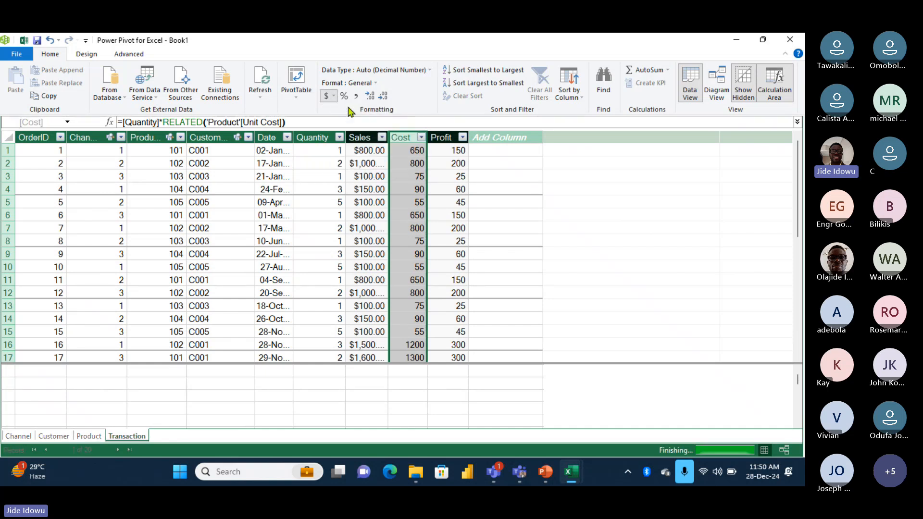
{"action": "left_click", "coordinate": [447, 138]}
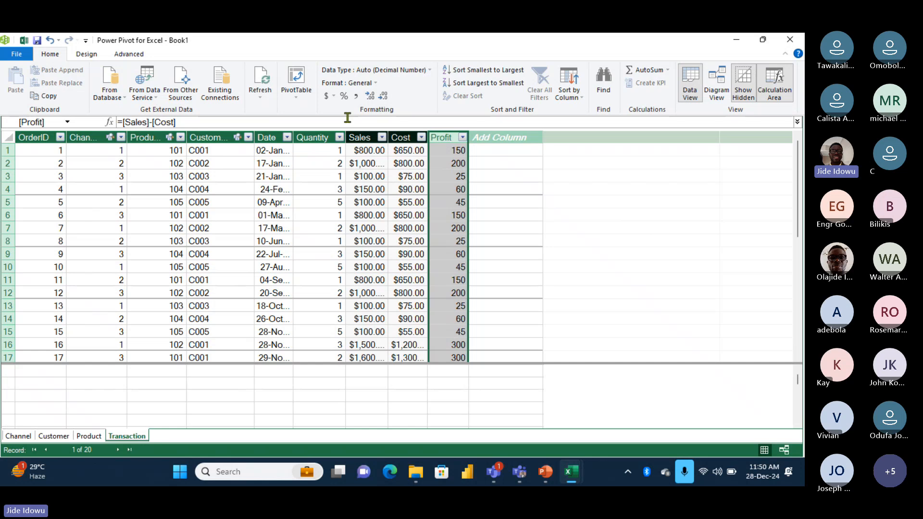
{"action": "left_click", "coordinate": [334, 97]}
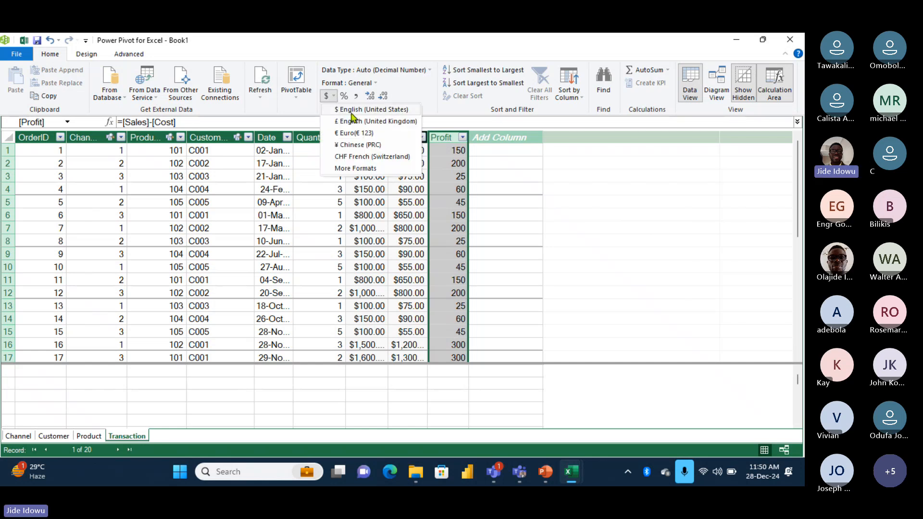
{"action": "left_click", "coordinate": [352, 111]}
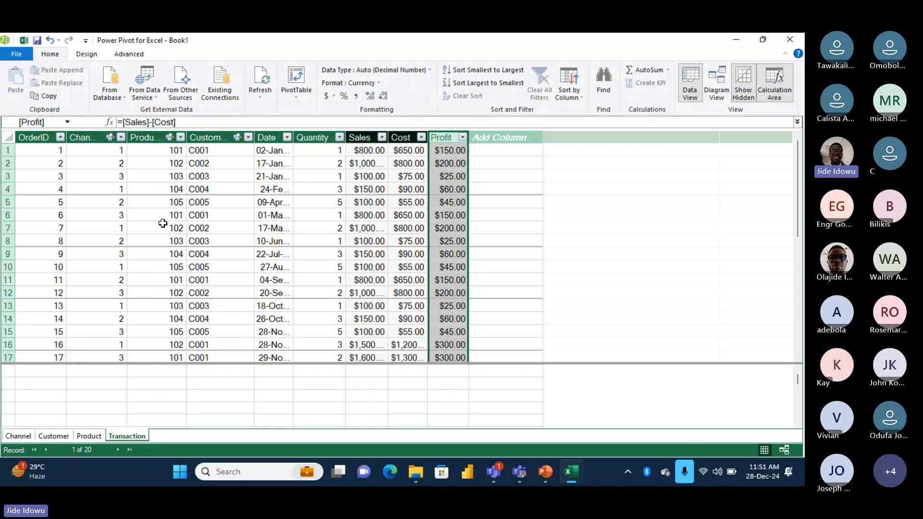
- Review the Product table's records and return to the Transaction table
{"action": "left_click", "coordinate": [88, 437]}
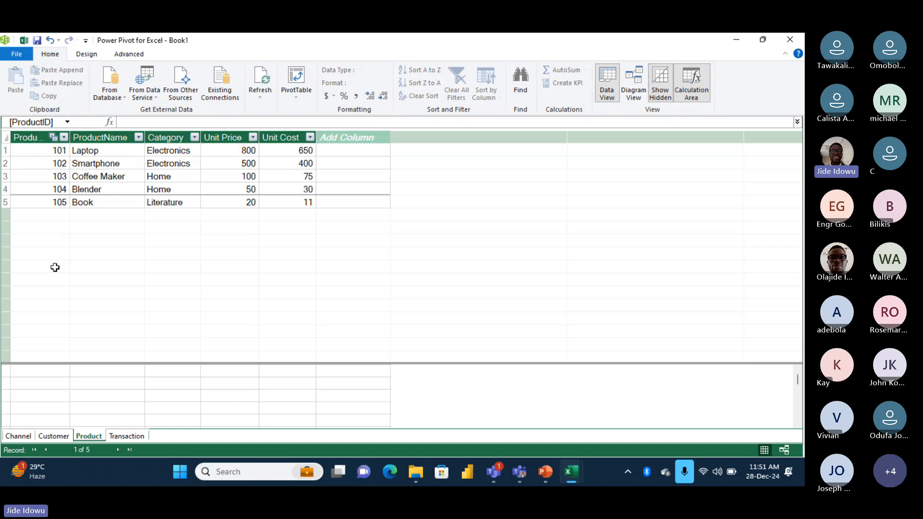
{"action": "left_click", "coordinate": [126, 437]}
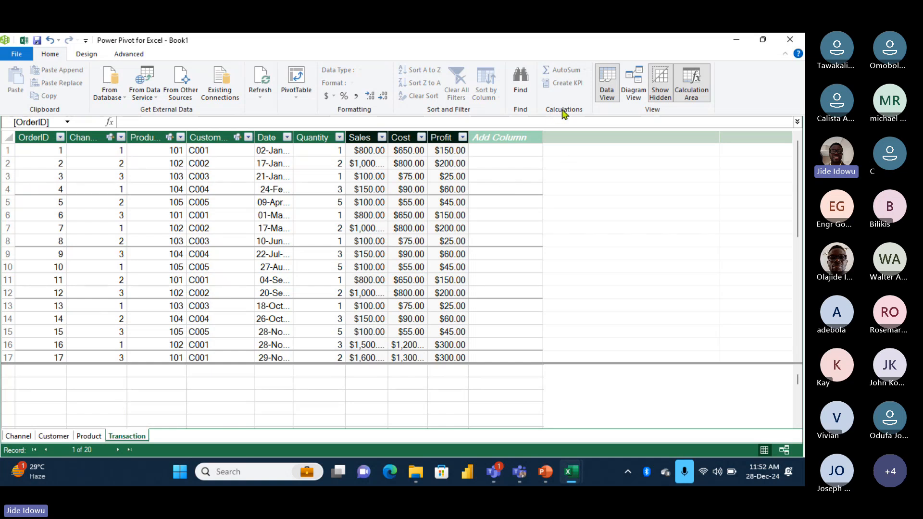
{"action": "left_click", "coordinate": [37, 376]}
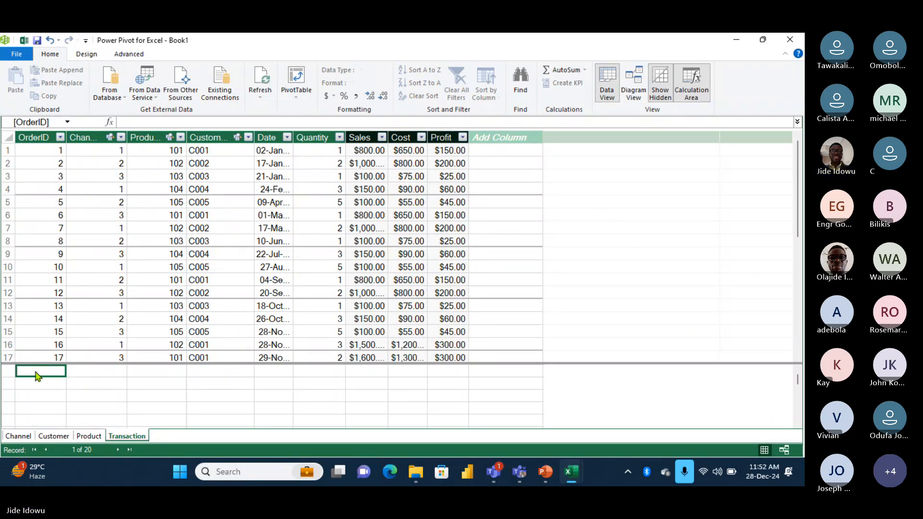
{"action": "type", "text": "="}
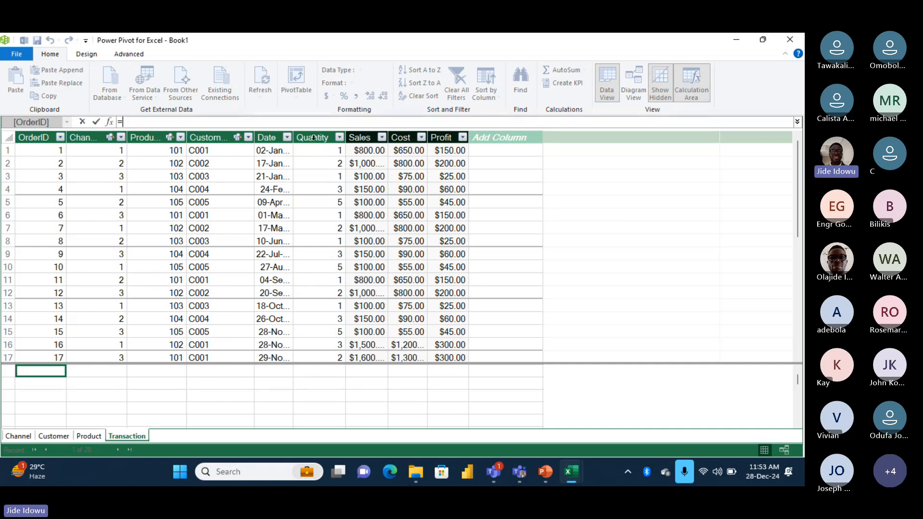
{"action": "type", "text": "sum"}
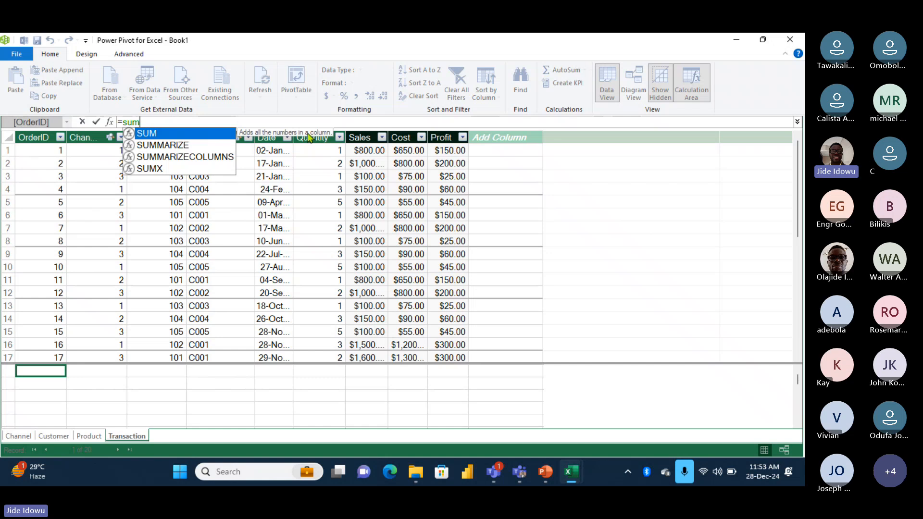
{"action": "left_click", "coordinate": [153, 169]}
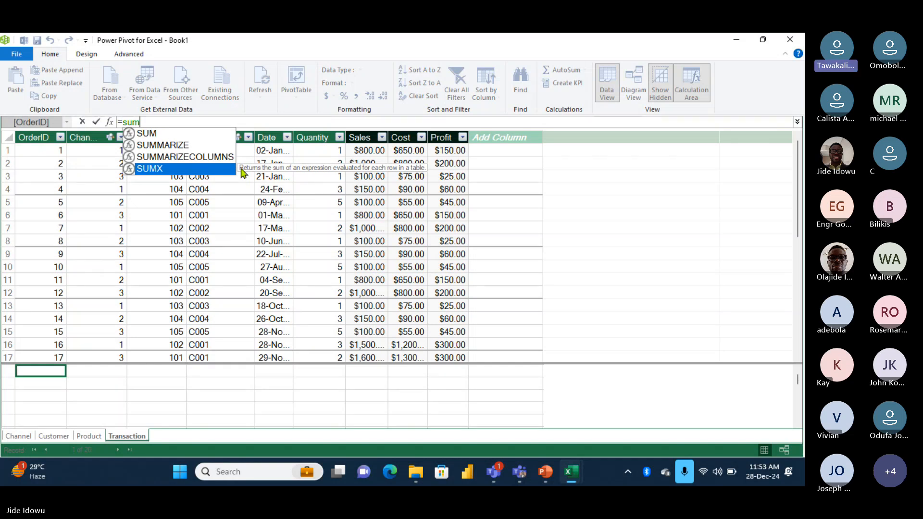
{"action": "key", "text": "BackSpace"}
{"action": "key", "text": "BackSpace"}
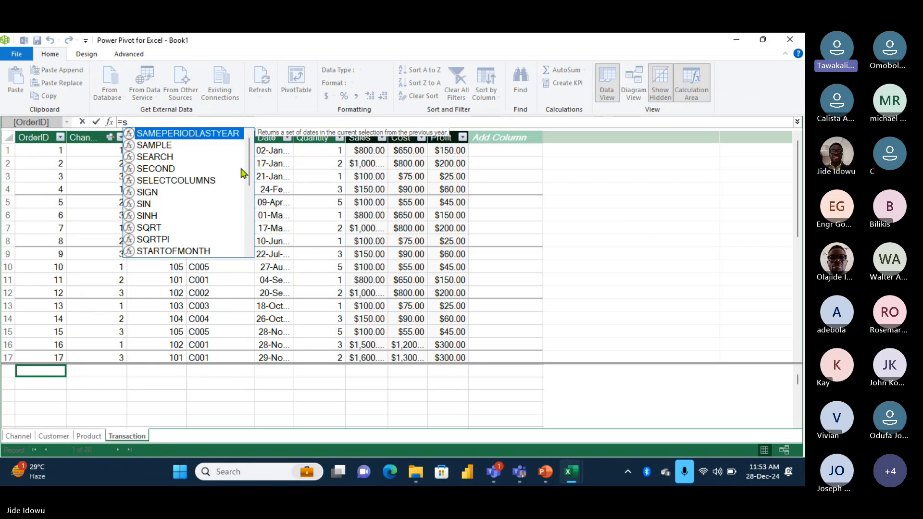
{"action": "key", "text": "BackSpace"}
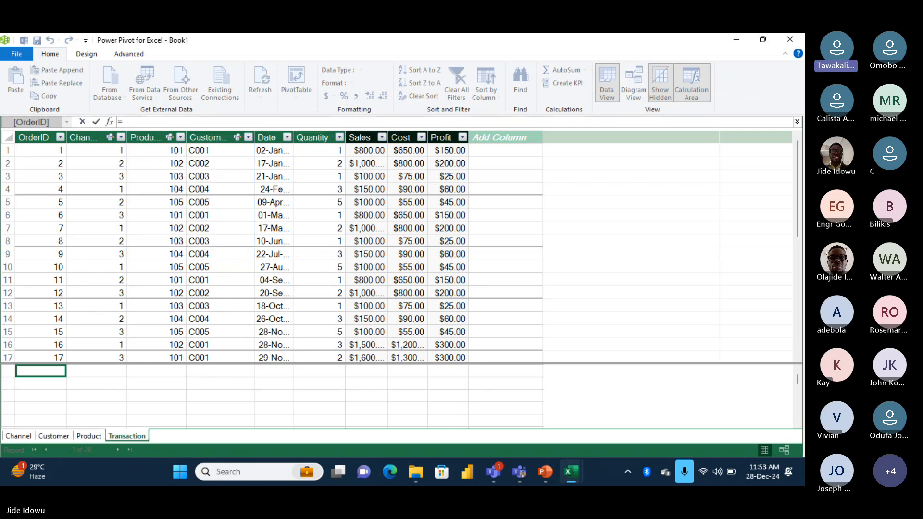
{"action": "left_click", "coordinate": [120, 384]}
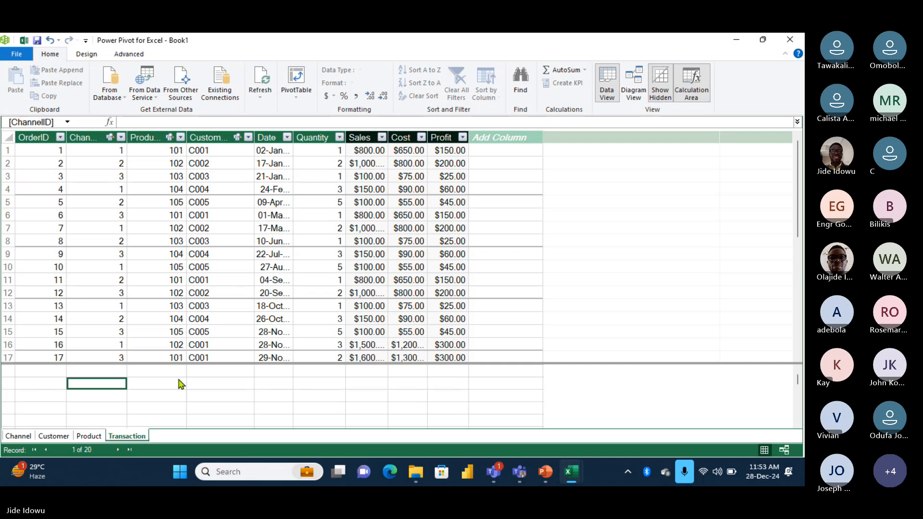
{"action": "left_click", "coordinate": [192, 383]}
{"action": "left_click", "coordinate": [300, 387]}
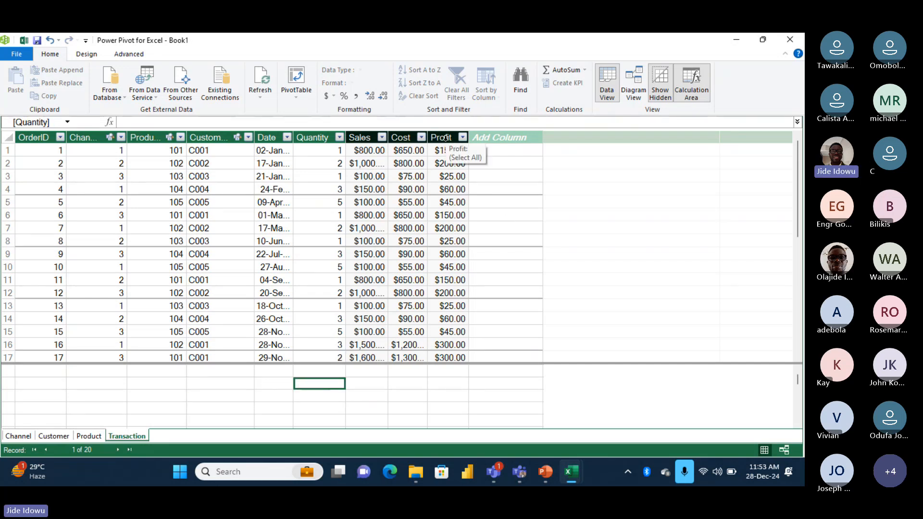
{"action": "left_click", "coordinate": [375, 387]}
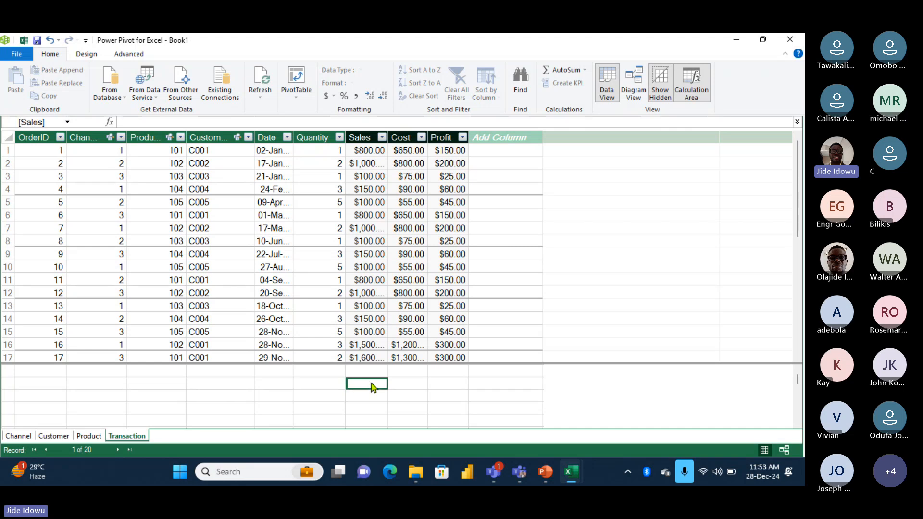
{"action": "left_click", "coordinate": [300, 391]}
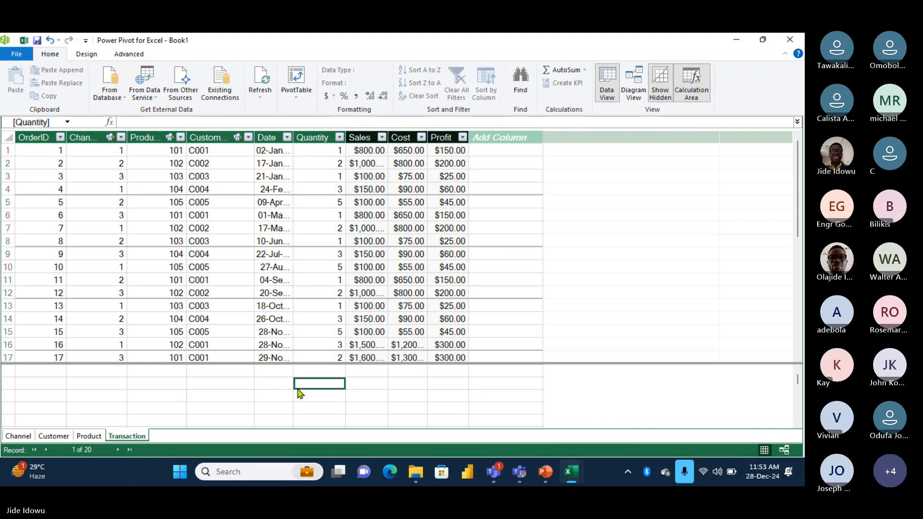
{"action": "left_click", "coordinate": [213, 385]}
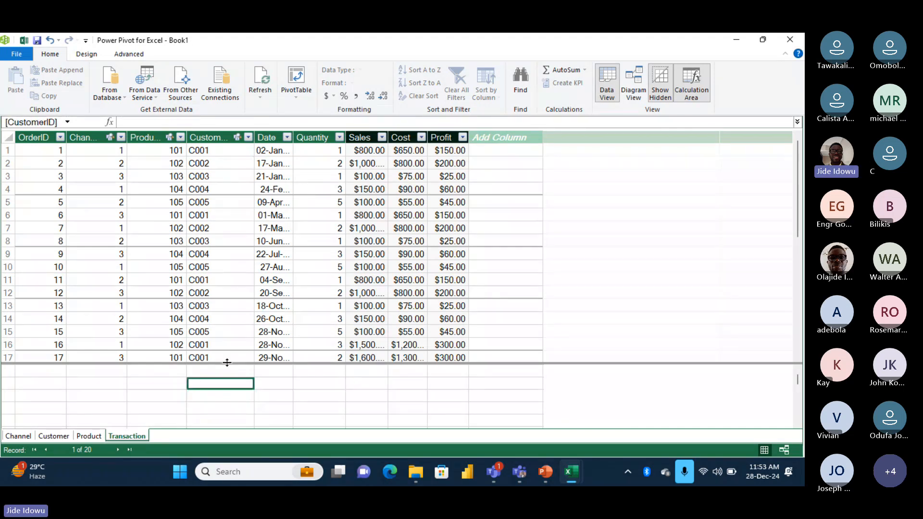
{"action": "mouse_move", "coordinate": [227, 364]}
{"action": "left_mouse_down"}
{"action": "mouse_move", "coordinate": [227, 409]}
{"action": "mouse_move", "coordinate": [215, 342]}
{"action": "mouse_move", "coordinate": [228, 317]}
{"action": "mouse_move", "coordinate": [234, 368]}
{"action": "left_mouse_up"}
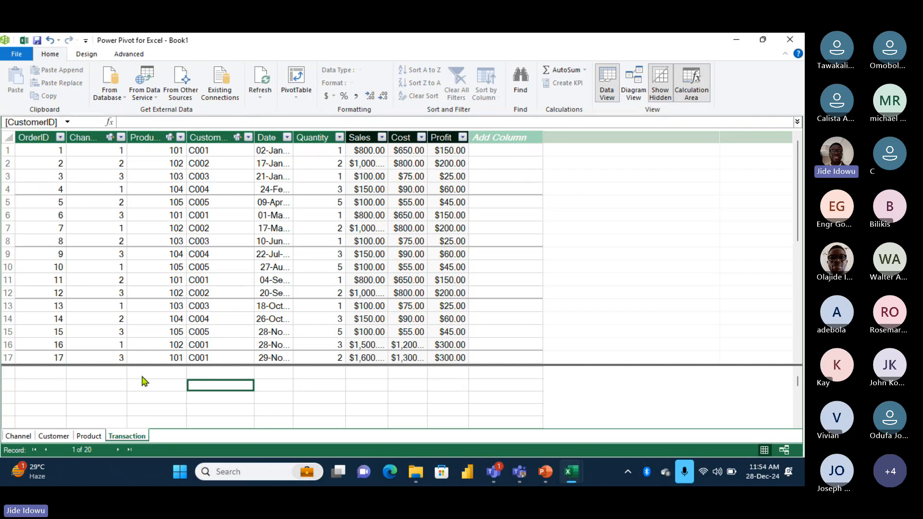
{"action": "left_click", "coordinate": [96, 386]}
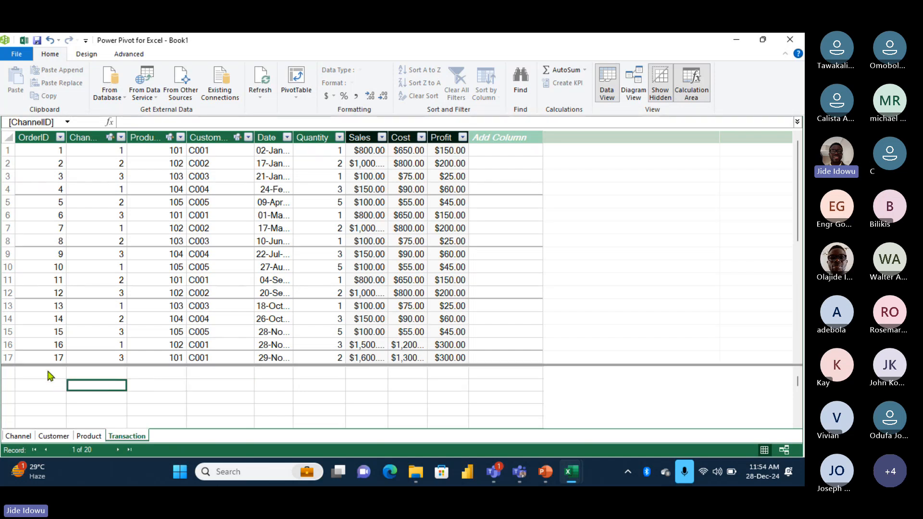
- Create a measure with the formula =SUM([Profit]) in the first calculation area cell below the Transaction table's OrderID column
{"action": "left_click", "coordinate": [50, 375]}
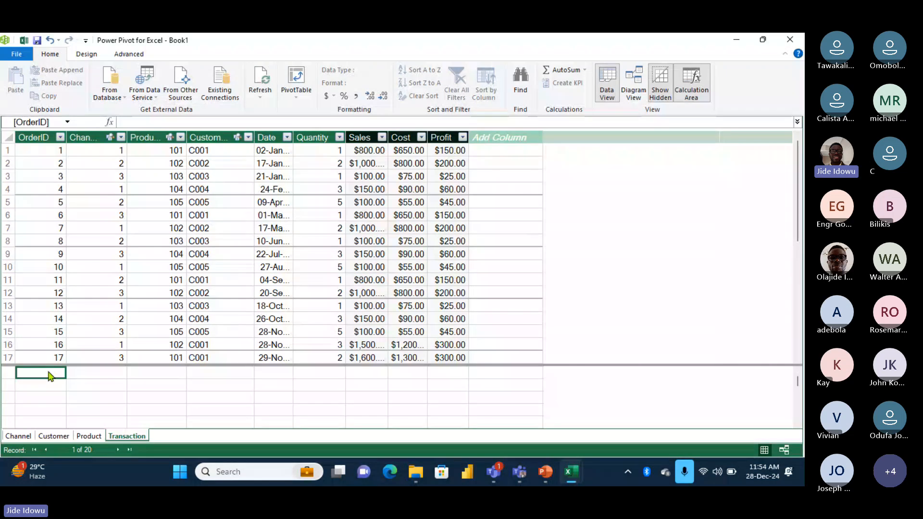
{"action": "type", "text": "="}
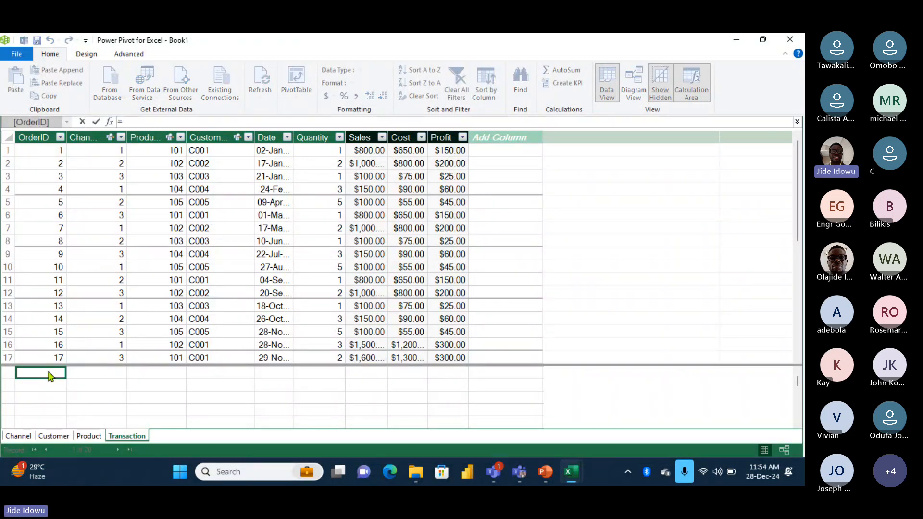
{"action": "type", "text": "sum"}
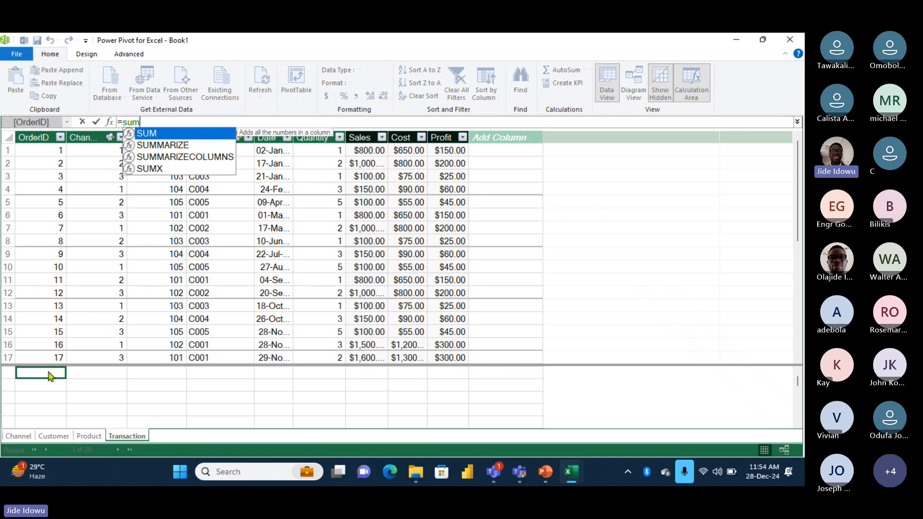
{"action": "key", "text": "Tab"}
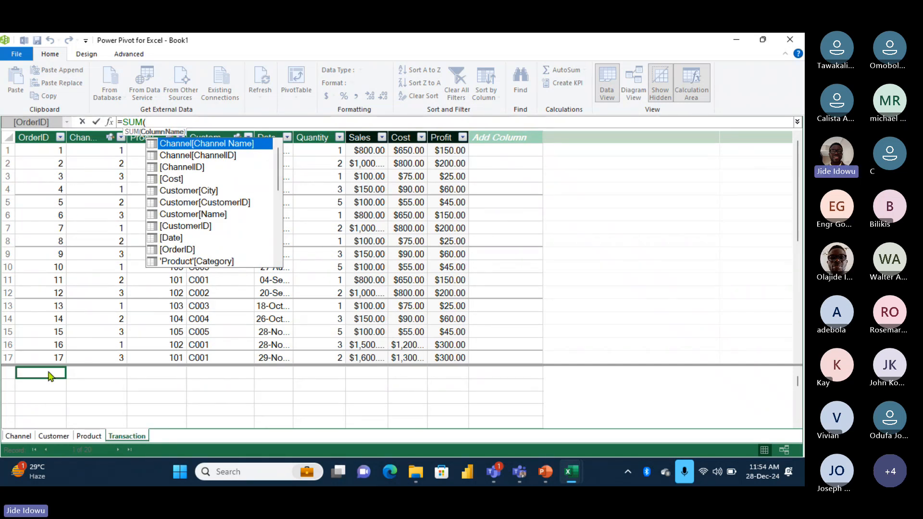
{"action": "type", "text": "pro"}
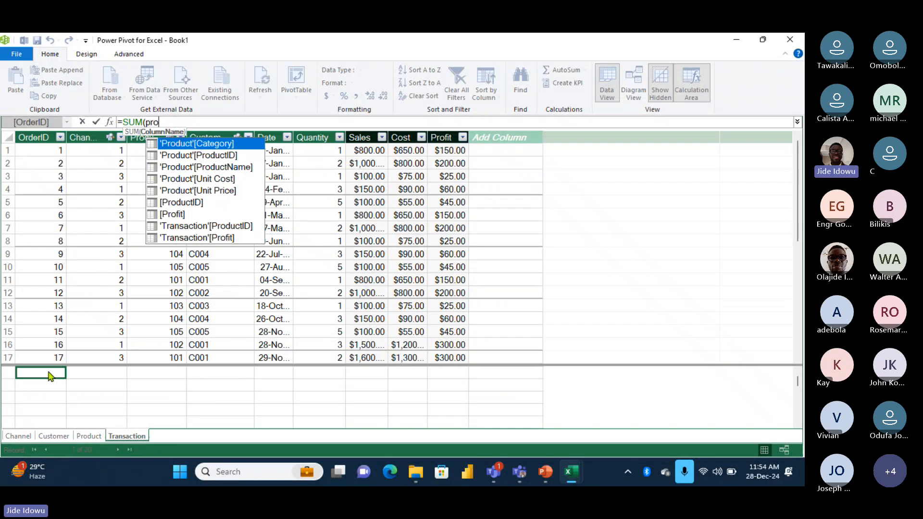
{"action": "type", "text": "fi"}
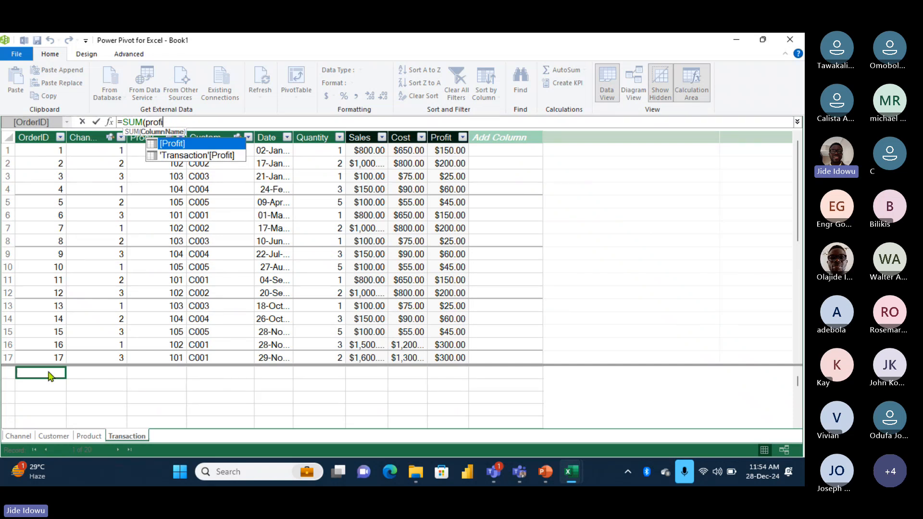
{"action": "key", "text": "Tab"}
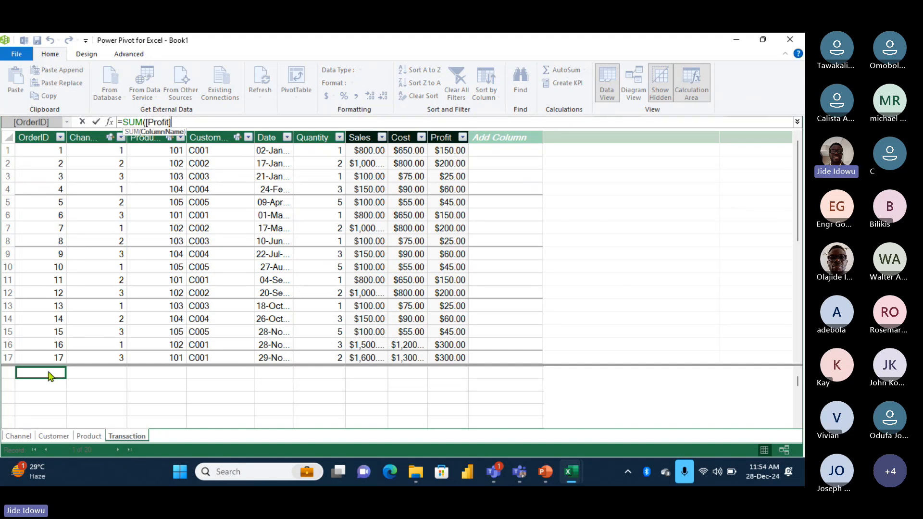
{"action": "type", "text": ")"}
{"action": "key", "text": "Return"}
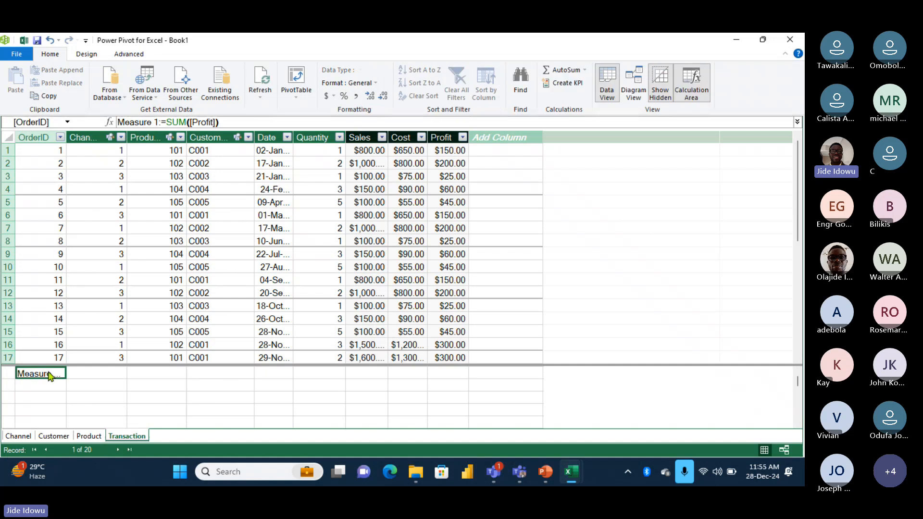
- Widen the OrderID column so the full text of the measure beneath it fits in its cell
{"action": "mouse_move", "coordinate": [52, 376]}
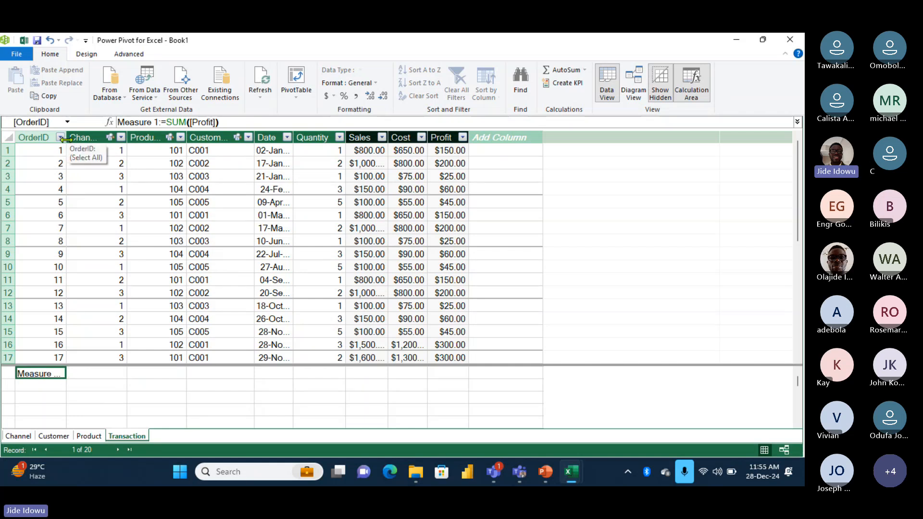
{"action": "left_click_drag", "start_coordinate": [67, 139], "coordinate": [102, 141]}
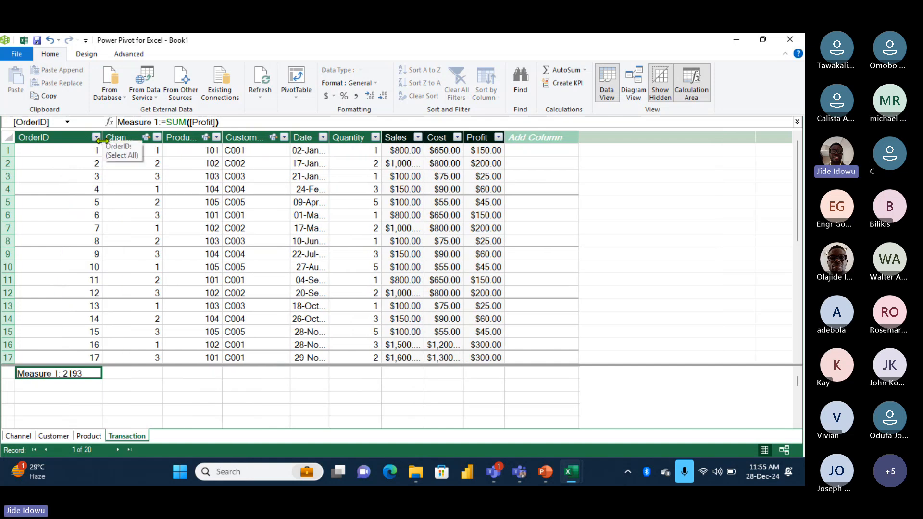
{"action": "left_click_drag", "start_coordinate": [102, 140], "coordinate": [107, 140]}
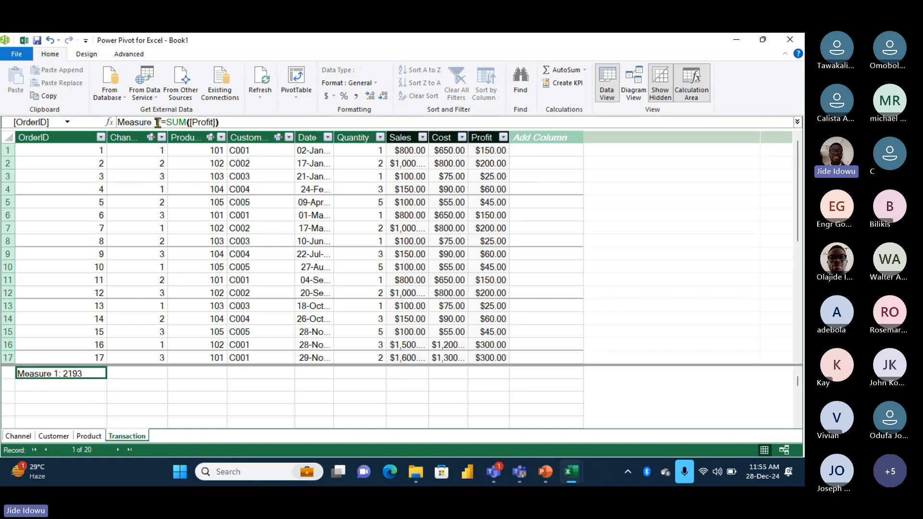
{"action": "left_click_drag", "start_coordinate": [158, 122], "coordinate": [118, 124]}
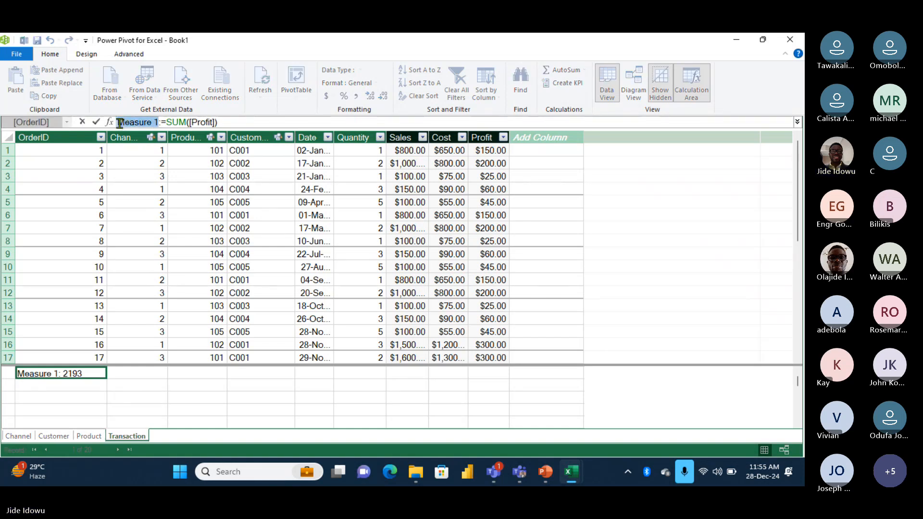
{"action": "left_click", "coordinate": [71, 376]}
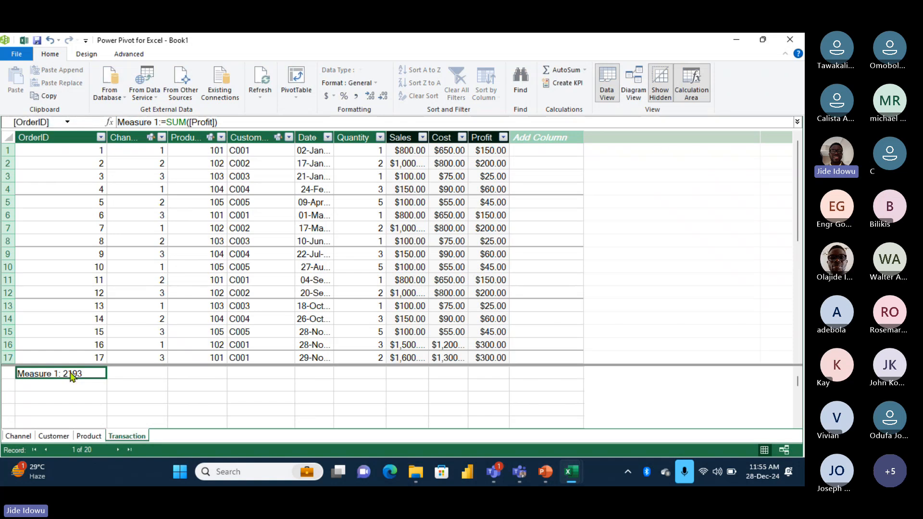
{"action": "right_click", "coordinate": [71, 376]}
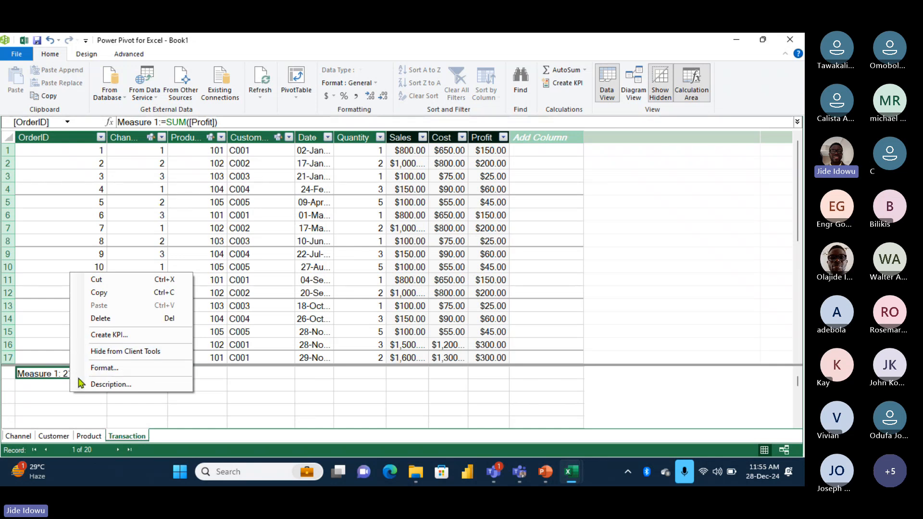
{"action": "left_click", "coordinate": [60, 380]}
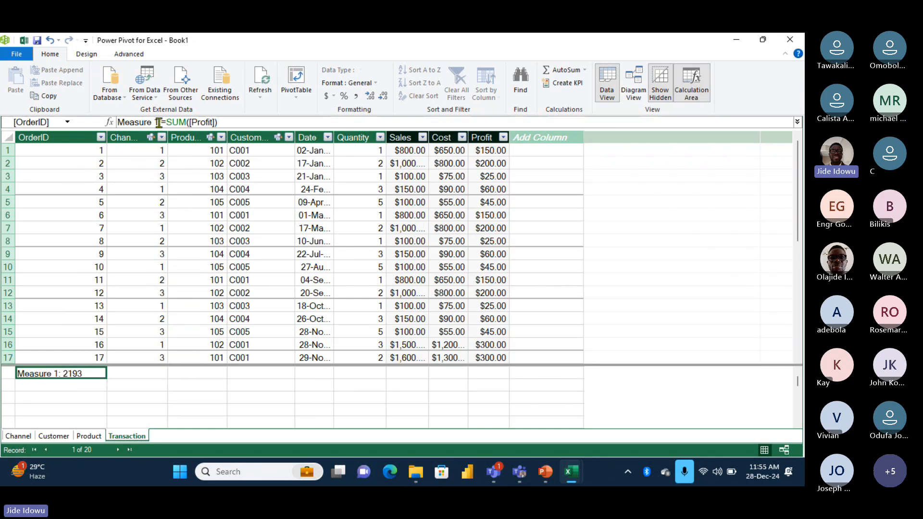
- Rename the SUM([Profit]) measure as TotalProfit
{"action": "left_click_drag", "start_coordinate": [159, 123], "coordinate": [129, 124]}
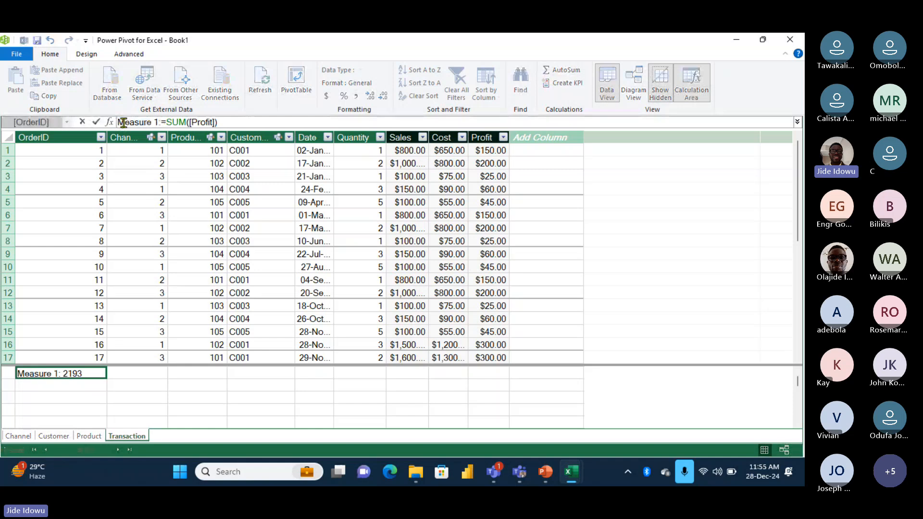
{"action": "left_click", "coordinate": [157, 122]}
{"action": "left_click_drag", "start_coordinate": [156, 122], "coordinate": [117, 122]}
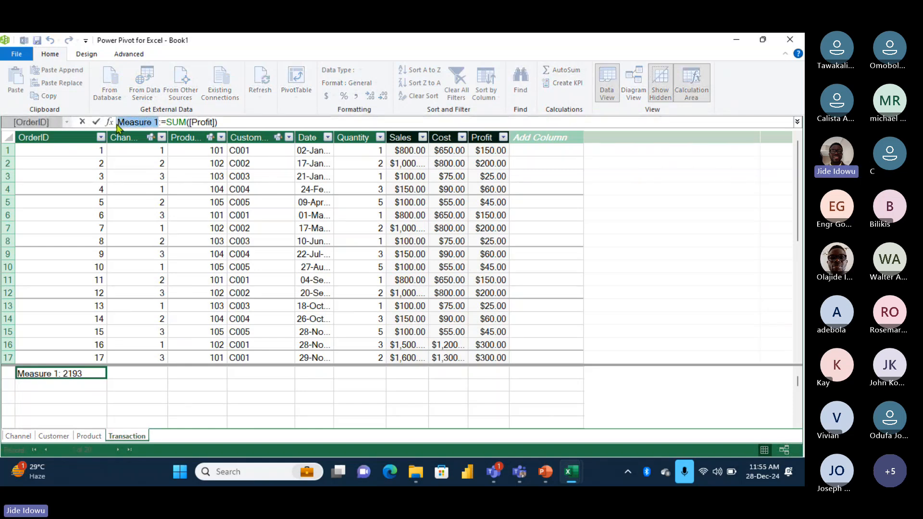
{"action": "key", "text": "BackSpace"}
{"action": "type", "text": "Total"}
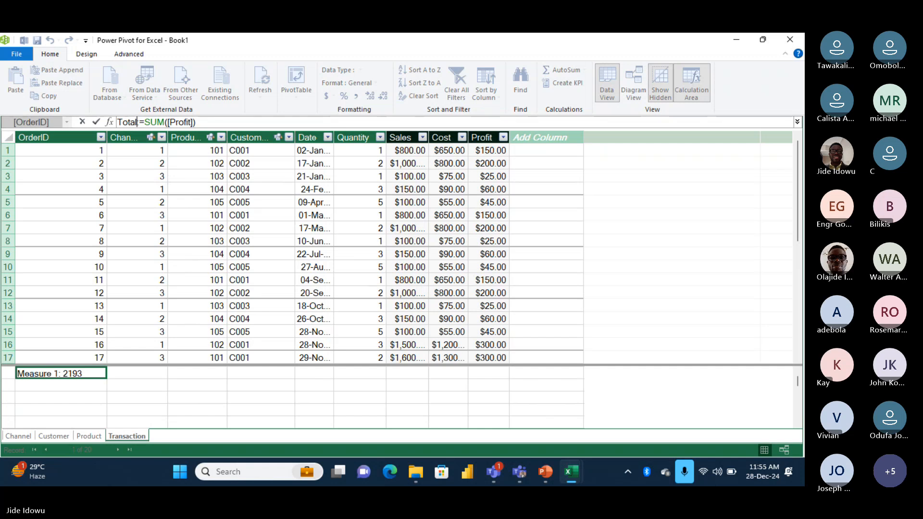
{"action": "type", "text": " P"}
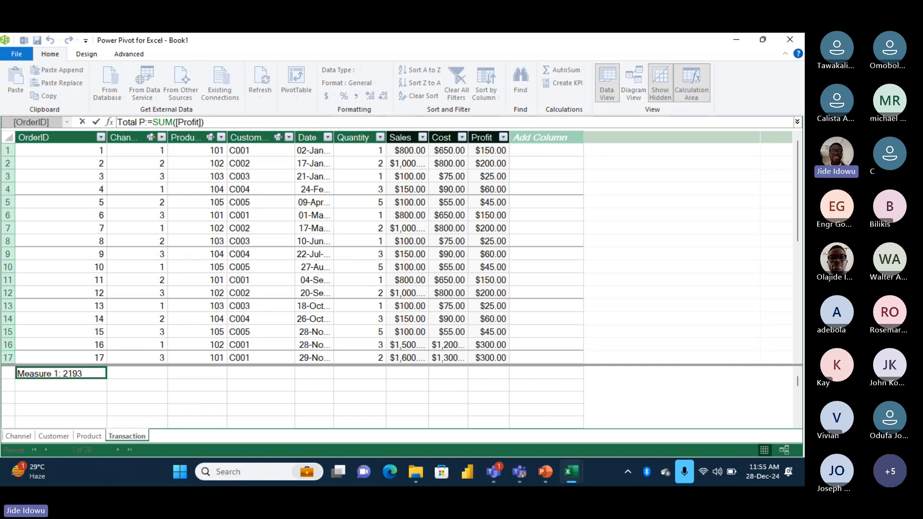
{"action": "key", "text": "BackSpace"}
{"action": "key", "text": "BackSpace"}
{"action": "key", "text": "BackSpace"}
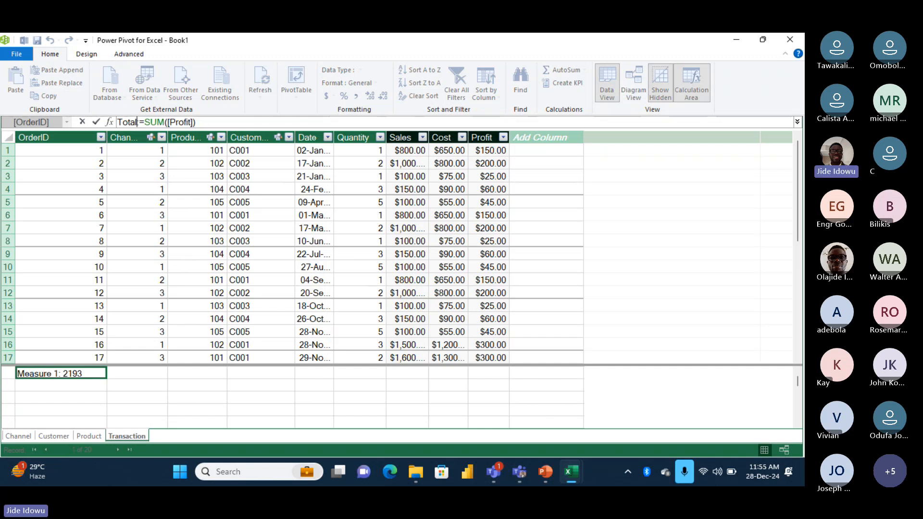
{"action": "type", "text": "Profit"}
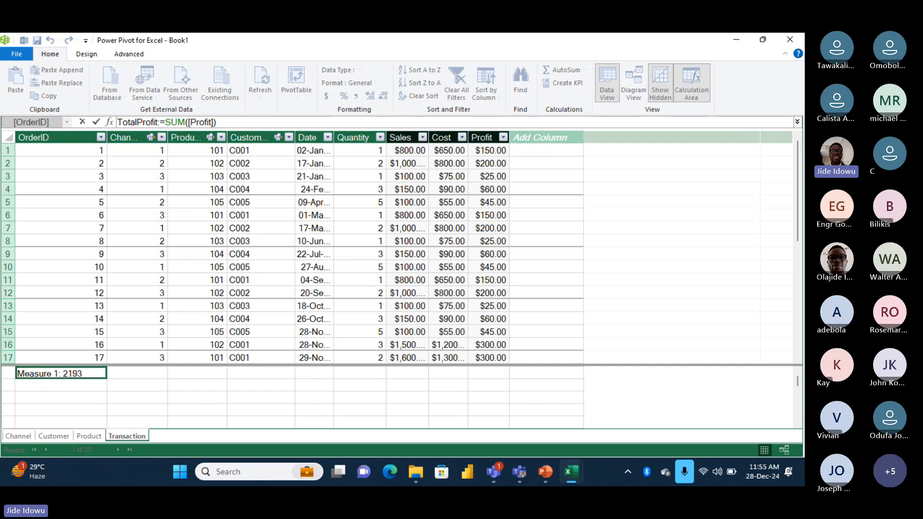
{"action": "key", "text": "Return"}
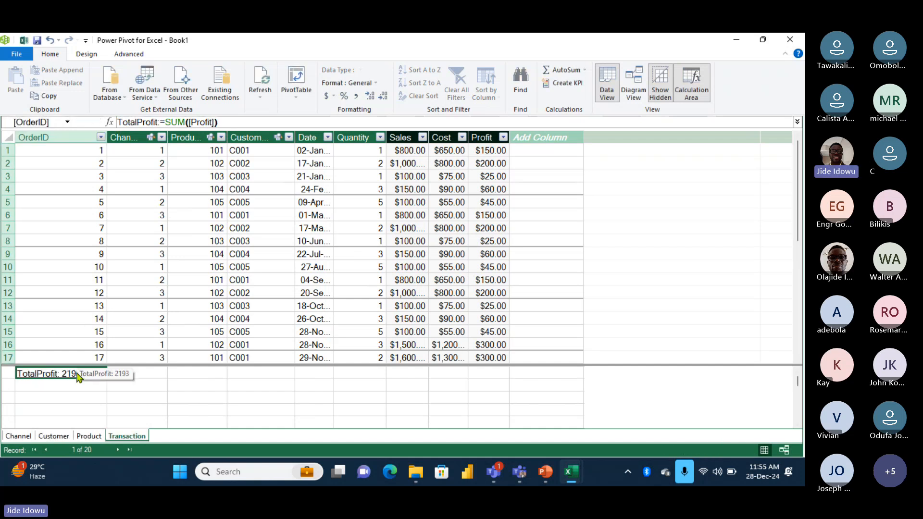
- Format the TotalProfit measure as currency with the $ symbol
{"action": "left_click", "coordinate": [334, 97]}
{"action": "left_click", "coordinate": [365, 110]}
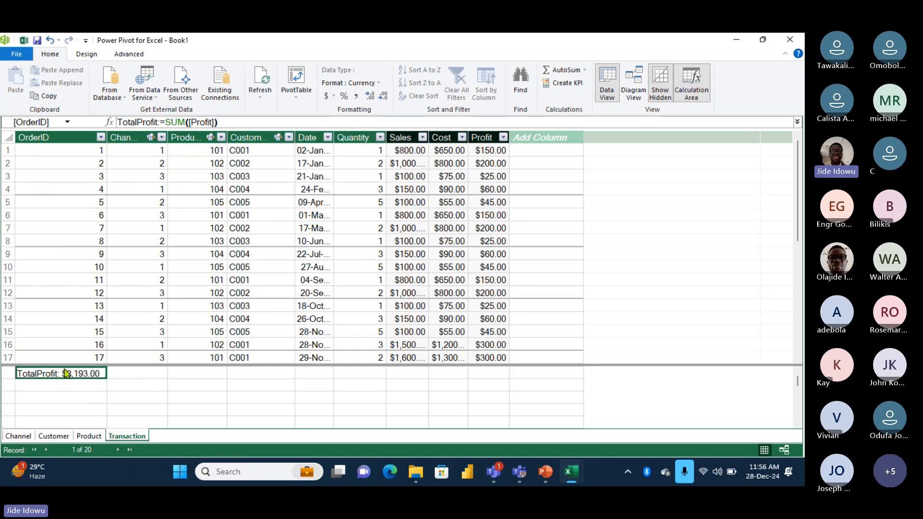
{"action": "left_click", "coordinate": [58, 389]}
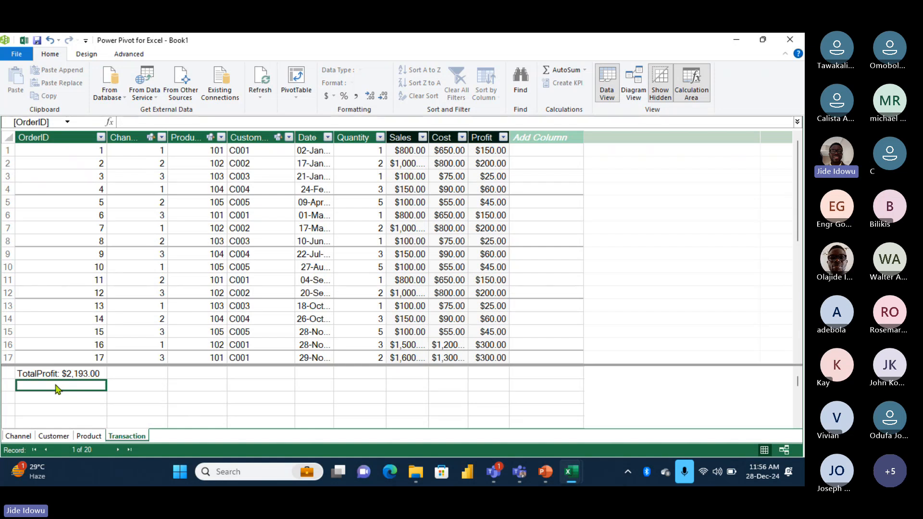
{"action": "left_click", "coordinate": [58, 376]}
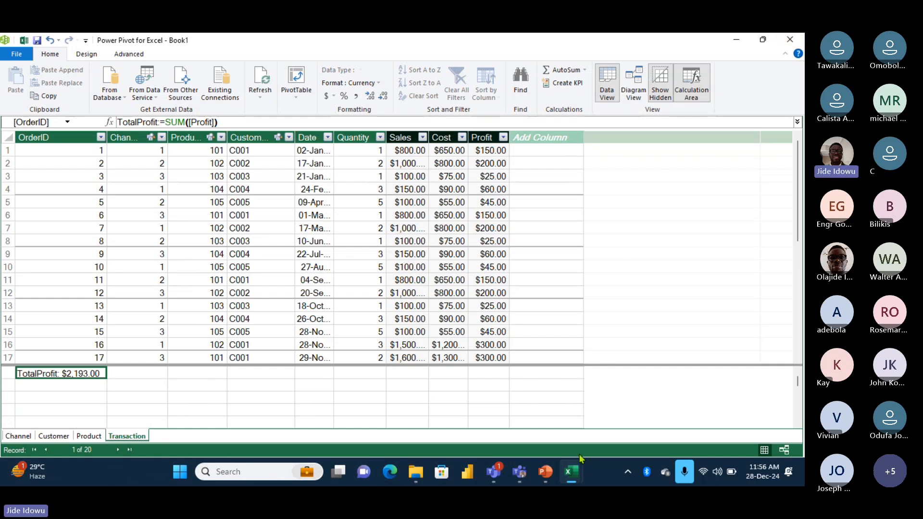
- Close the Power Pivot window and return to the Book1 workbook in Excel
{"action": "mouse_move", "coordinate": [581, 472]}
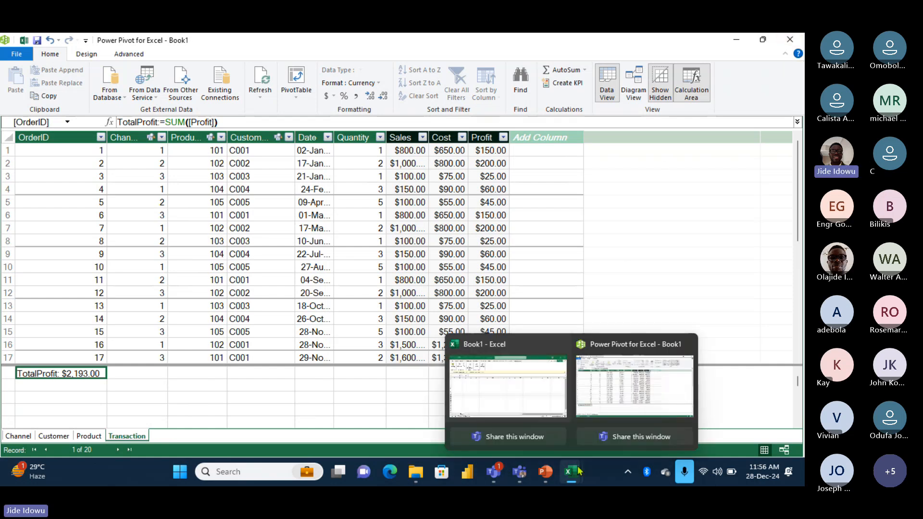
{"action": "left_click", "coordinate": [601, 378]}
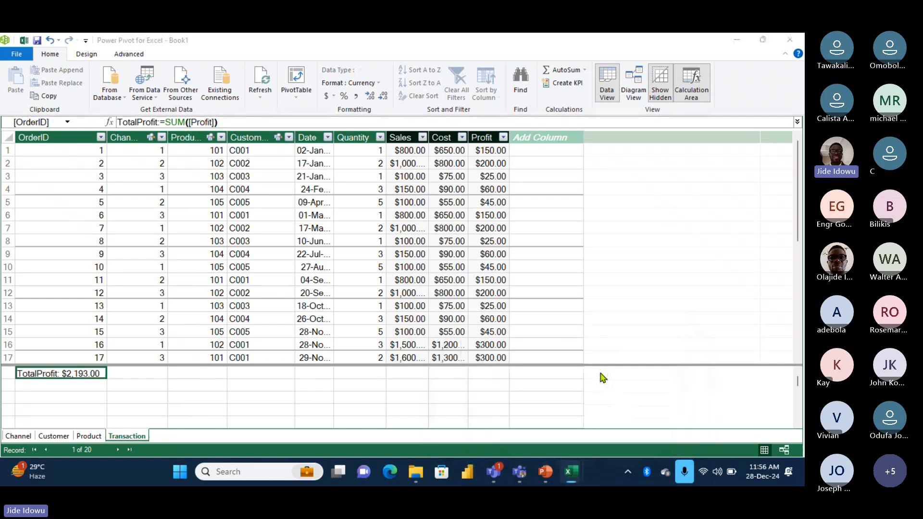
{"action": "left_click", "coordinate": [789, 45]}
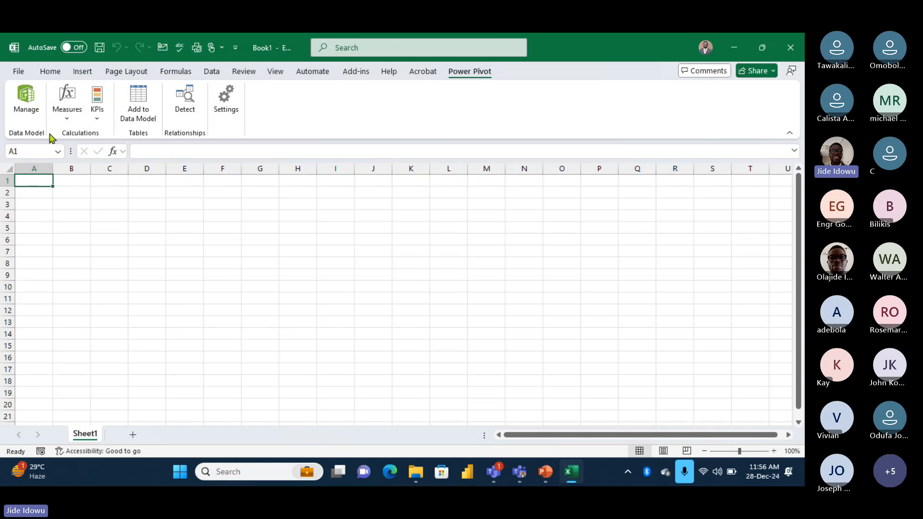
- Start a new measure in the data model and assign it to the Transaction table
{"action": "left_click", "coordinate": [25, 100]}
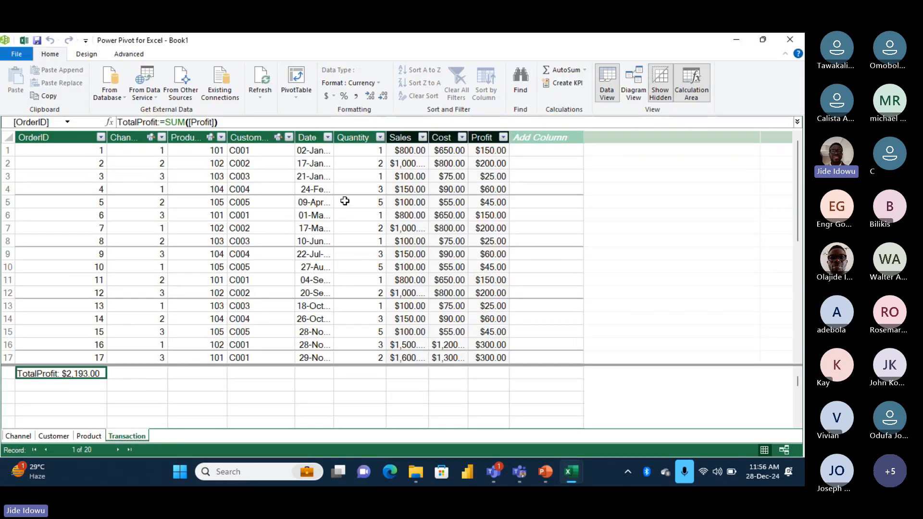
{"action": "left_click", "coordinate": [790, 40]}
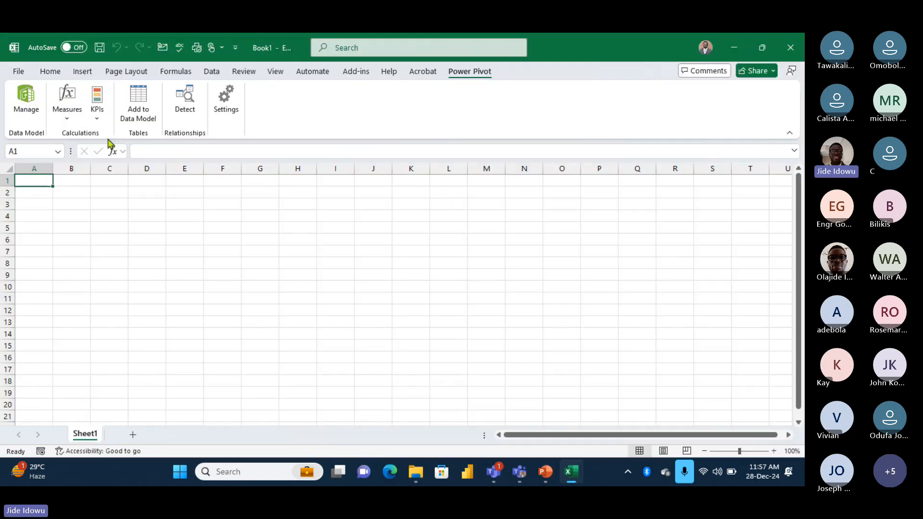
{"action": "left_click", "coordinate": [66, 120]}
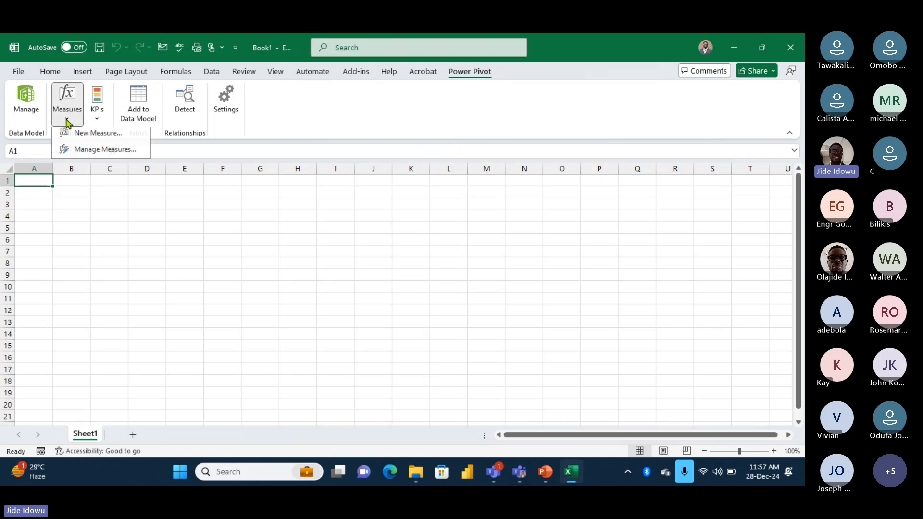
{"action": "left_click", "coordinate": [93, 137]}
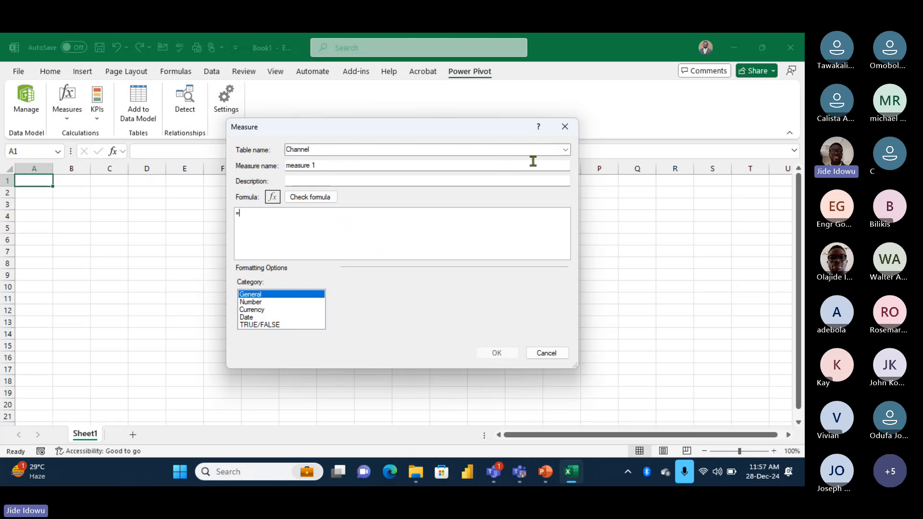
{"action": "left_click", "coordinate": [565, 150]}
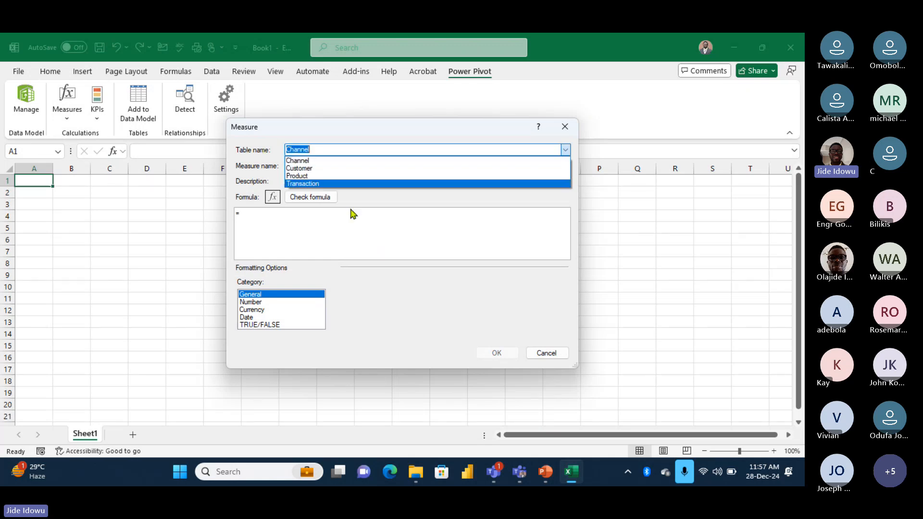
{"action": "left_click", "coordinate": [306, 183]}
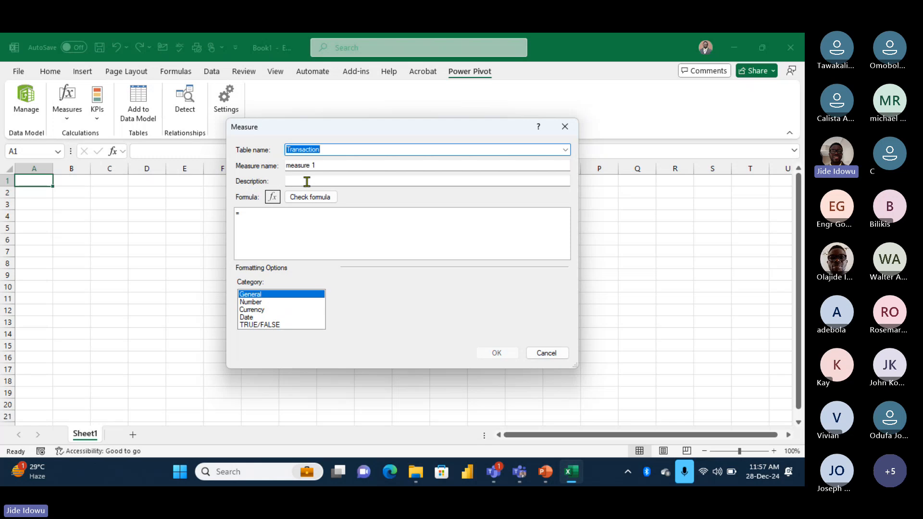
- Name the new measure TotalSales
{"action": "left_click", "coordinate": [320, 165]}
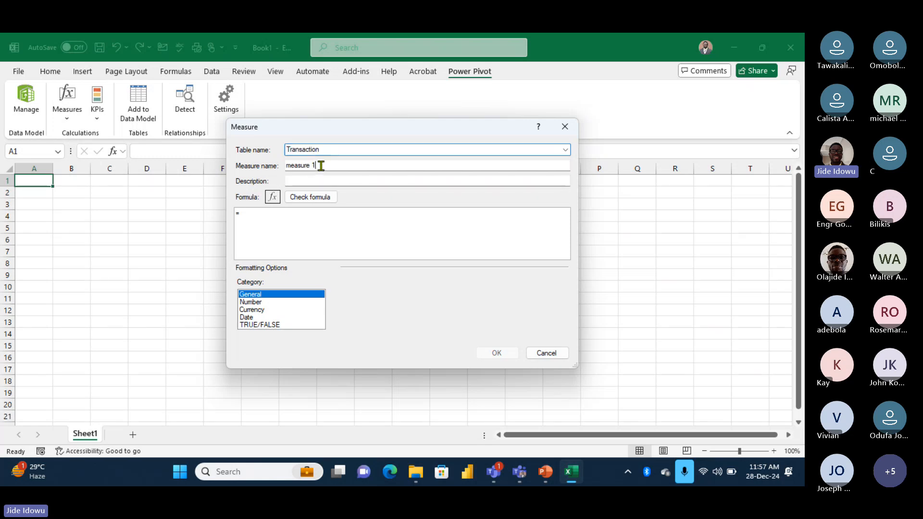
{"action": "key", "text": "BackSpace"}
{"action": "key", "text": "BackSpace"}
{"action": "key", "text": "BackSpace"}
{"action": "key", "text": "BackSpace"}
{"action": "key", "text": "BackSpace"}
{"action": "key", "text": "BackSpace"}
{"action": "key", "text": "BackSpace"}
{"action": "key", "text": "BackSpace"}
{"action": "key", "text": "BackSpace"}
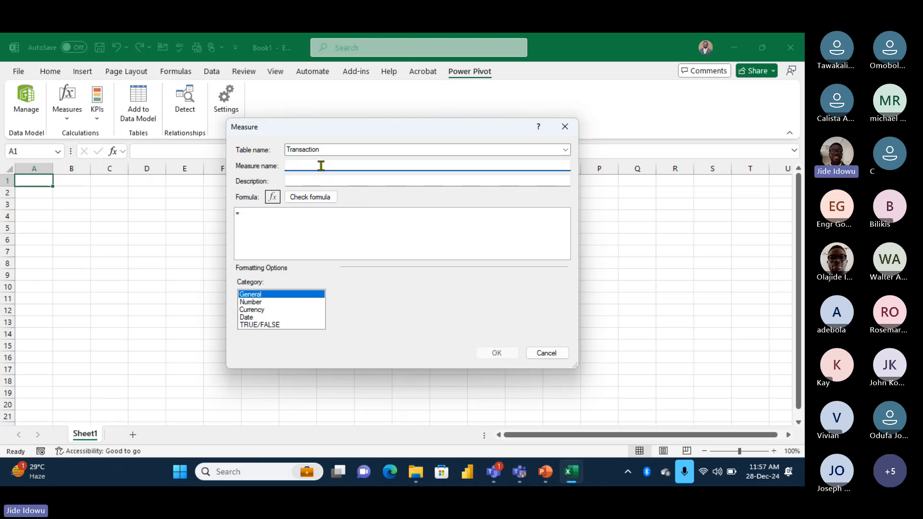
{"action": "type", "text": "Tot"}
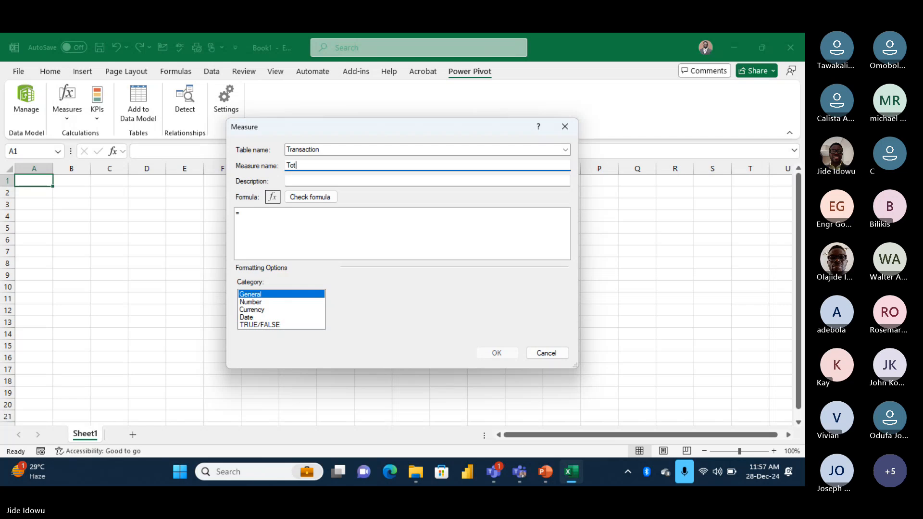
{"action": "type", "text": "alSales"}
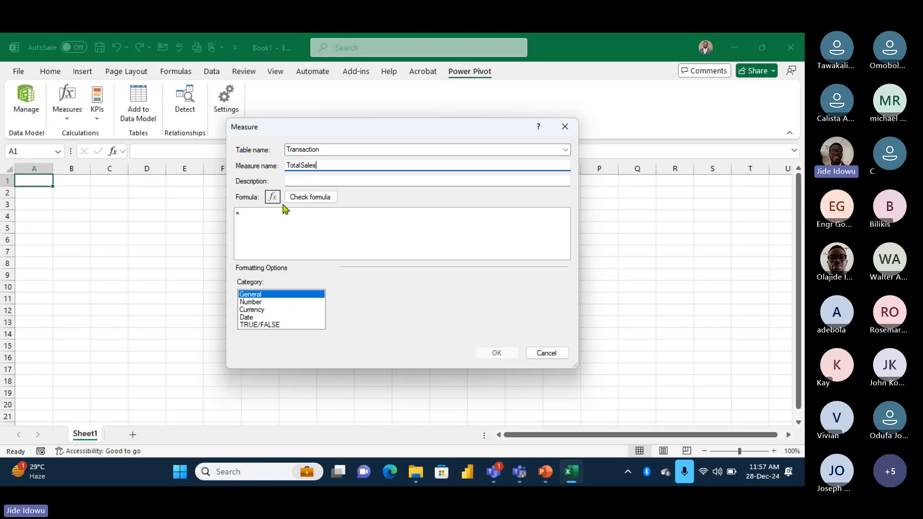
- Enter the measure formula =SUM('Transaction'[Cost])
{"action": "left_click", "coordinate": [256, 214]}
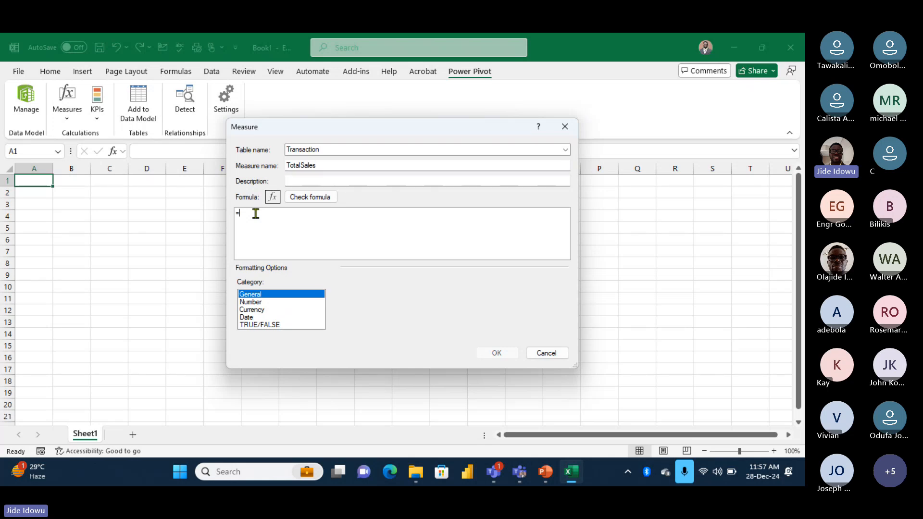
{"action": "type", "text": "sum"}
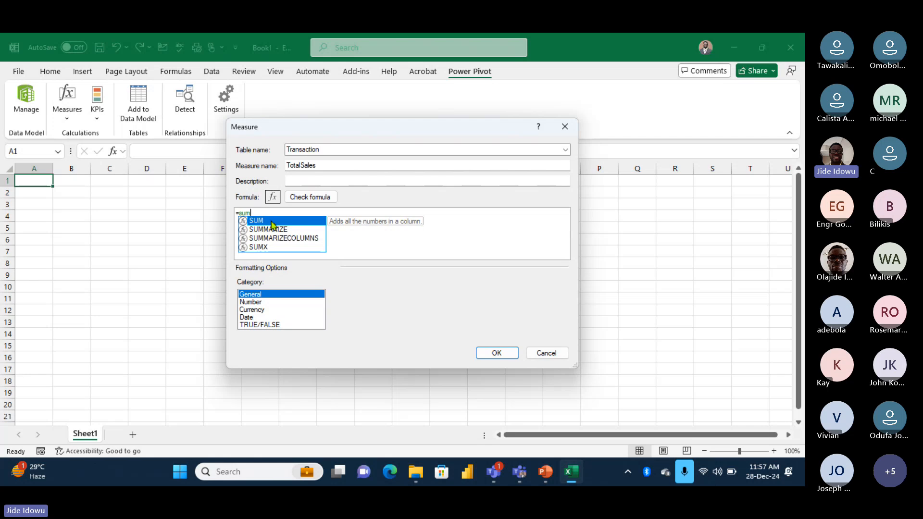
{"action": "double_click", "coordinate": [272, 221]}
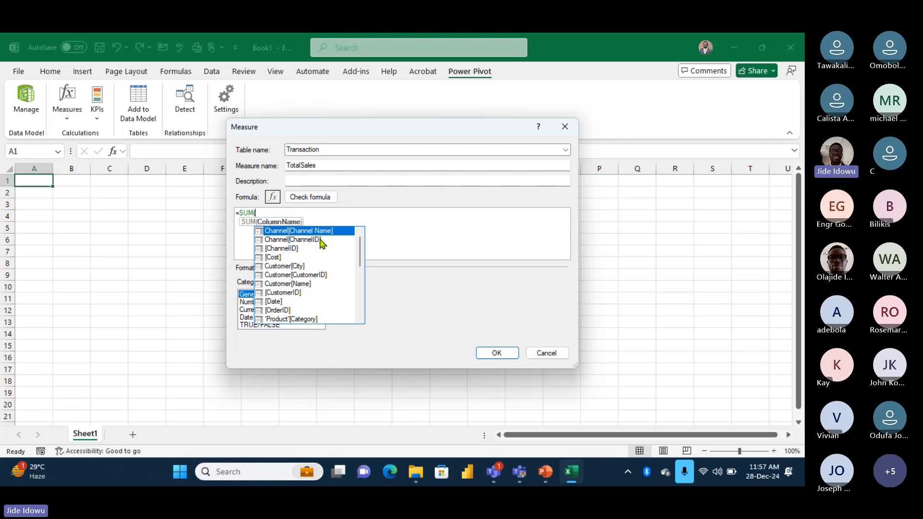
{"action": "type", "text": "cost"}
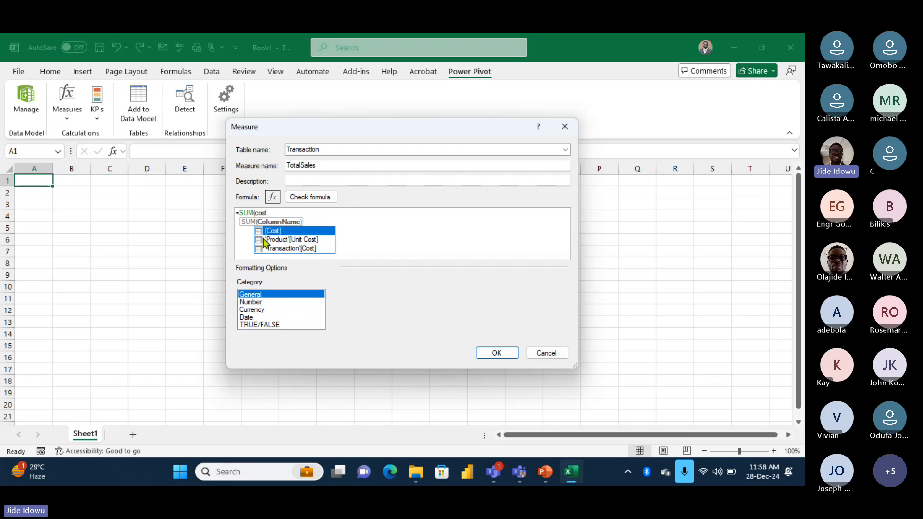
{"action": "left_click", "coordinate": [294, 249]}
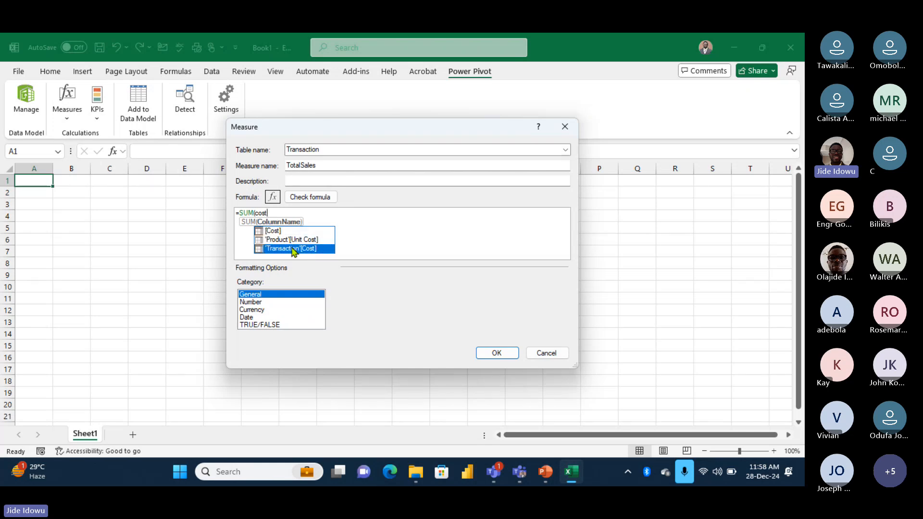
{"action": "double_click", "coordinate": [294, 249]}
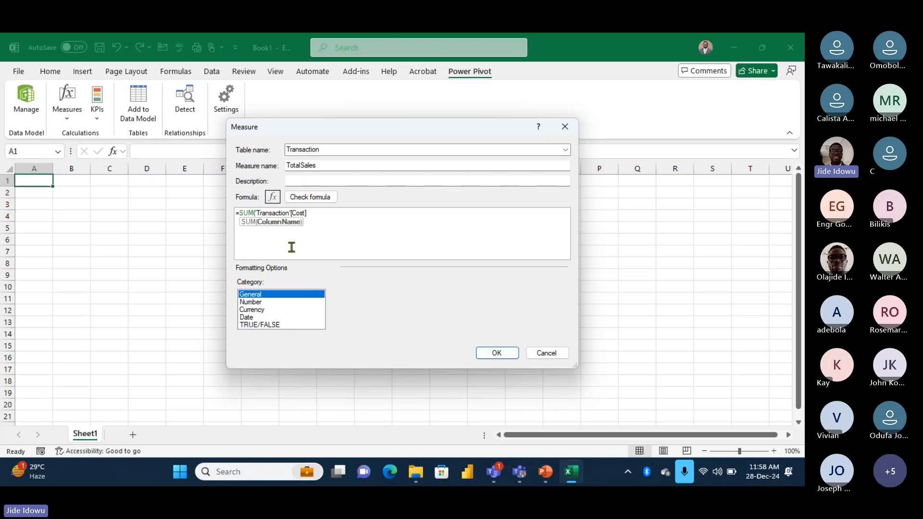
{"action": "type", "text": ")"}
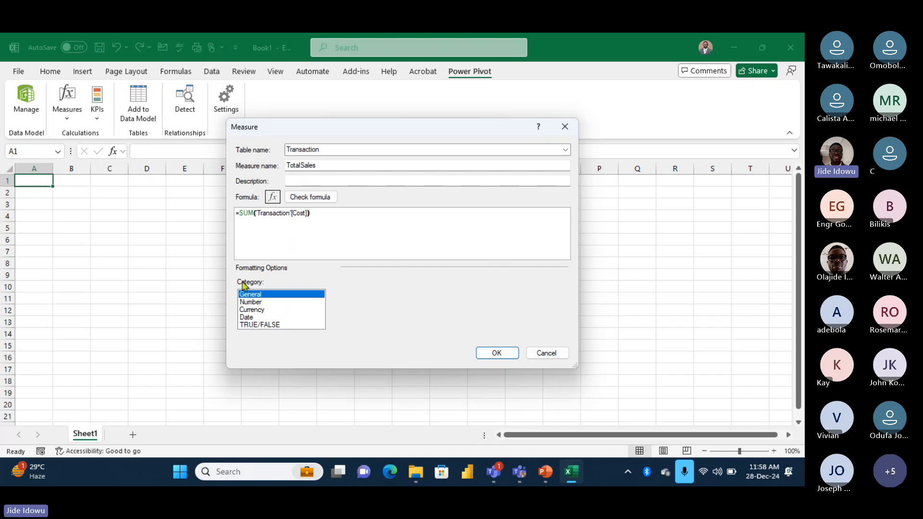
- Format the TotalSales measure as Currency with the $ symbol and create it
{"action": "left_click", "coordinate": [258, 311]}
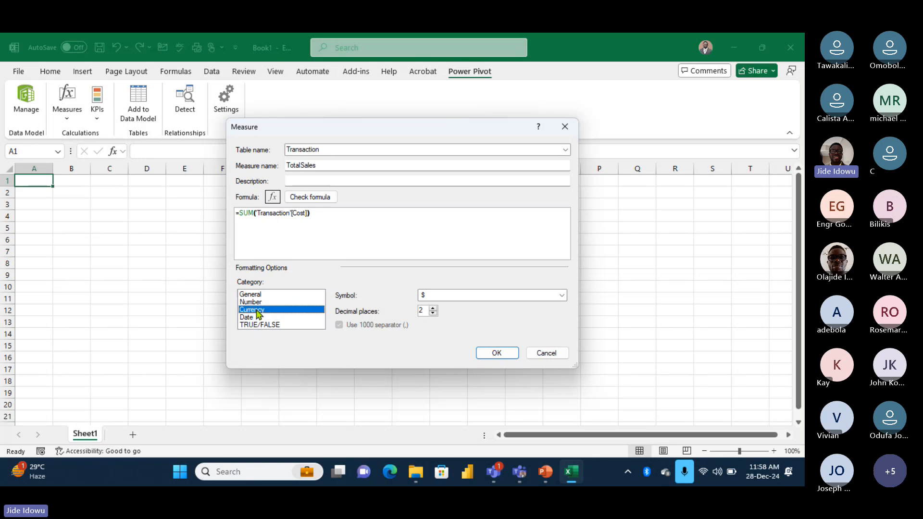
{"action": "left_click", "coordinate": [562, 296]}
{"action": "left_click", "coordinate": [562, 296]}
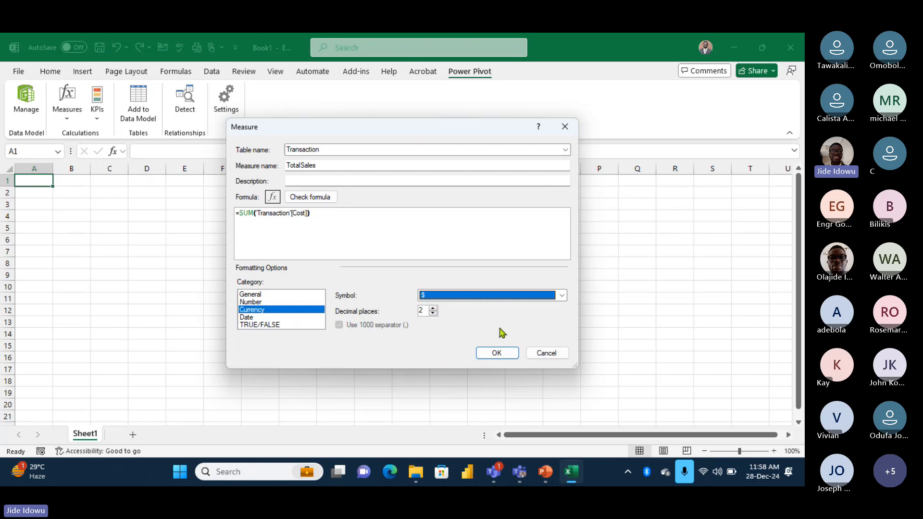
{"action": "left_click", "coordinate": [498, 354]}
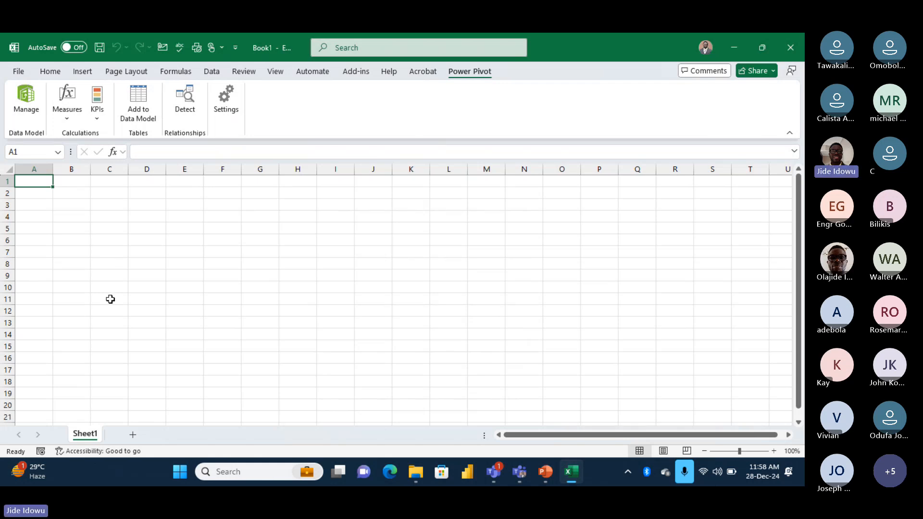
- Open the data model and examine the TotalProfit and TotalSales measures below the Transaction table
{"action": "left_click", "coordinate": [25, 98]}
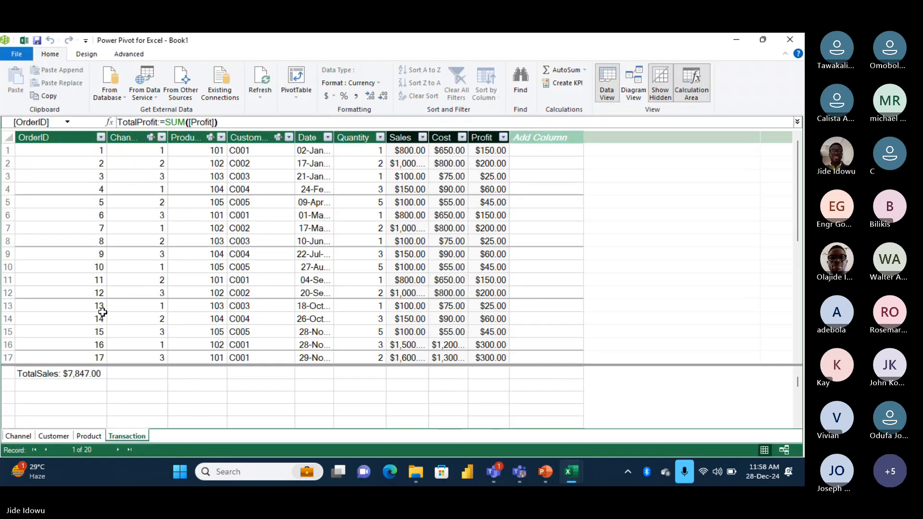
{"action": "left_click", "coordinate": [83, 389]}
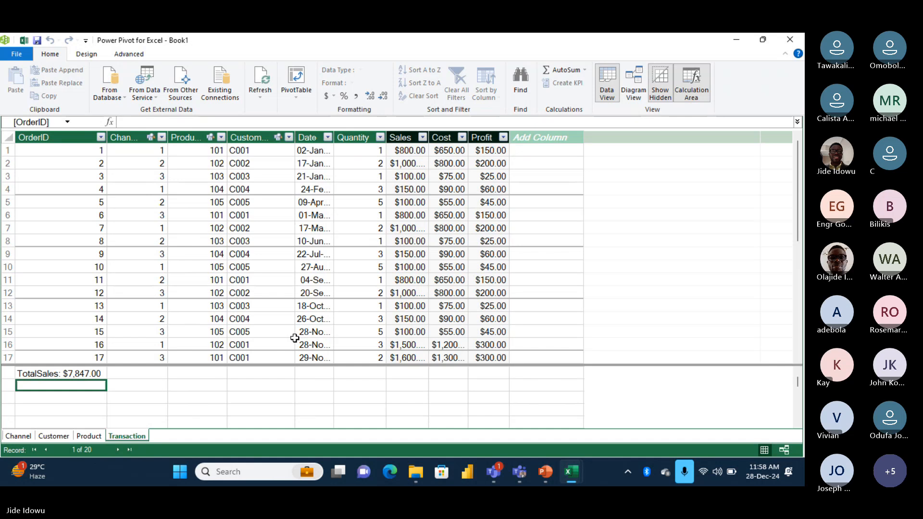
{"action": "key", "text": "Up"}
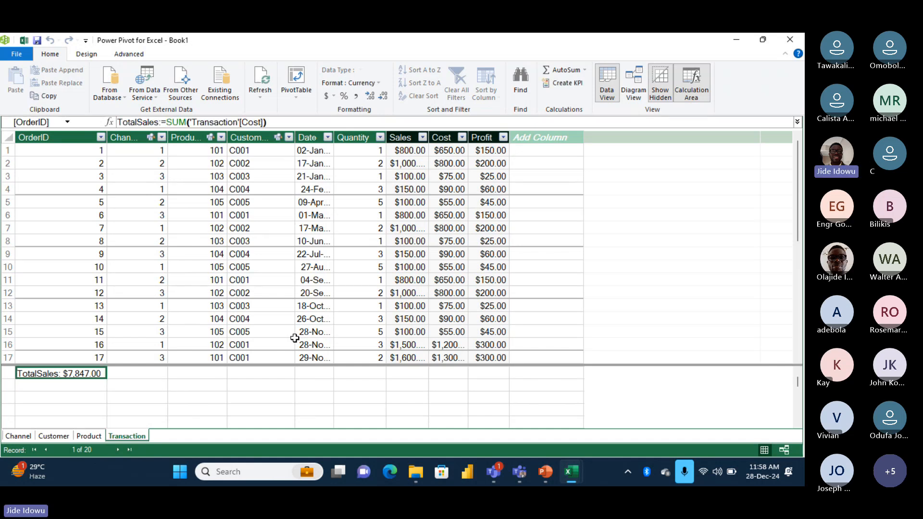
{"action": "key", "text": "Up"}
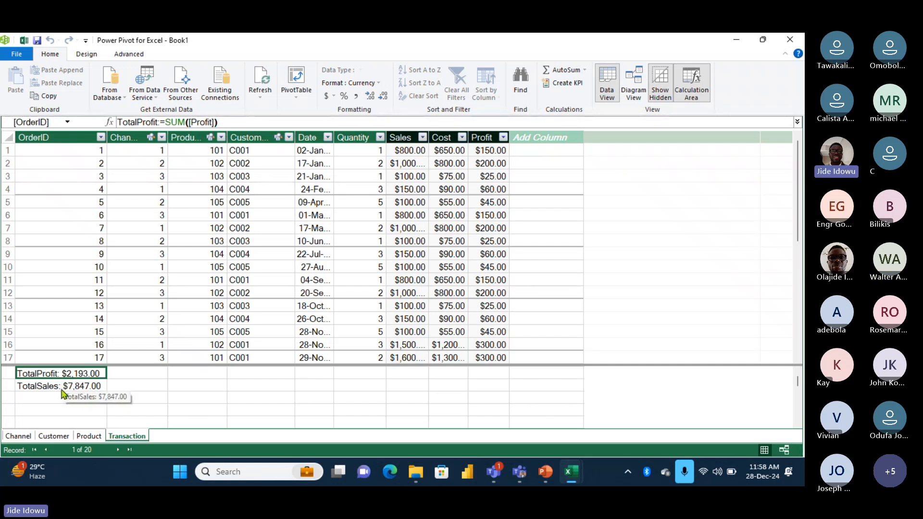
{"action": "left_click", "coordinate": [73, 389]}
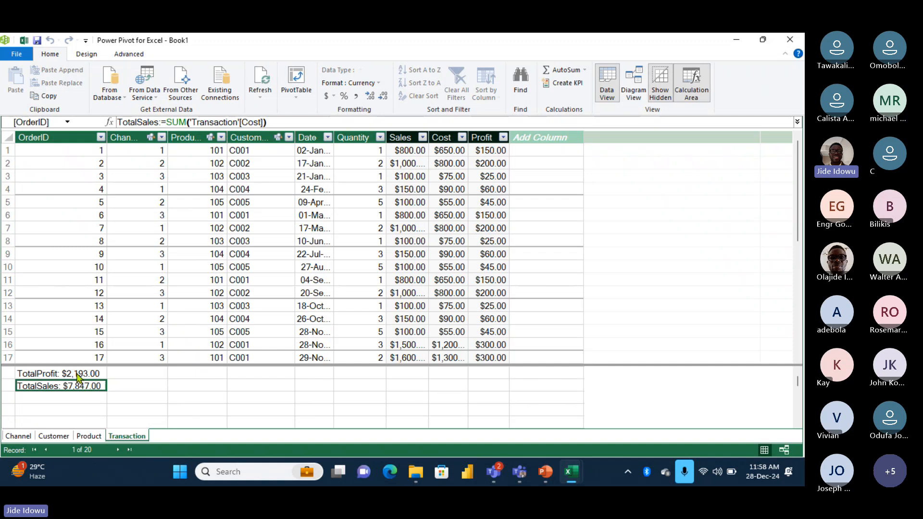
{"action": "left_click", "coordinate": [78, 375]}
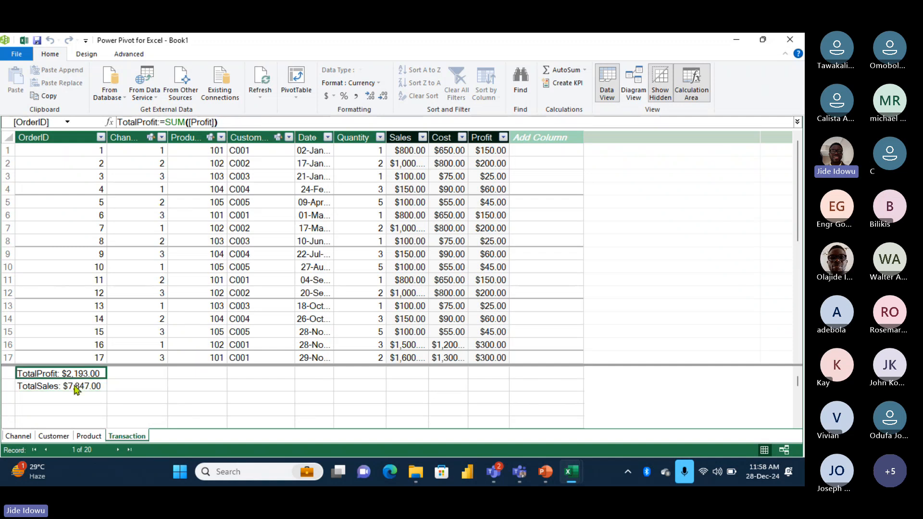
{"action": "left_click", "coordinate": [76, 389]}
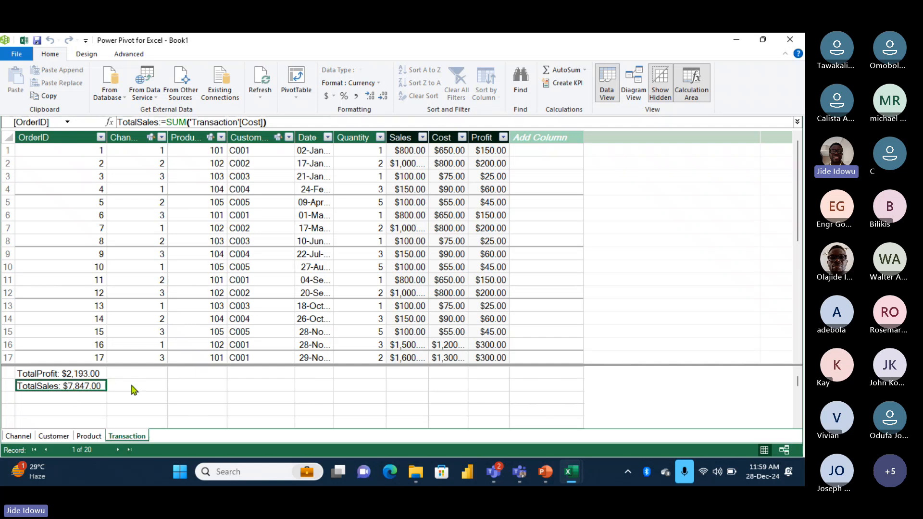
- Add a measure in the empty calculation cell below TotalSales with the formula =DISTINCTCOUNT('Transaction'[ProductID])
{"action": "left_click", "coordinate": [98, 399]}
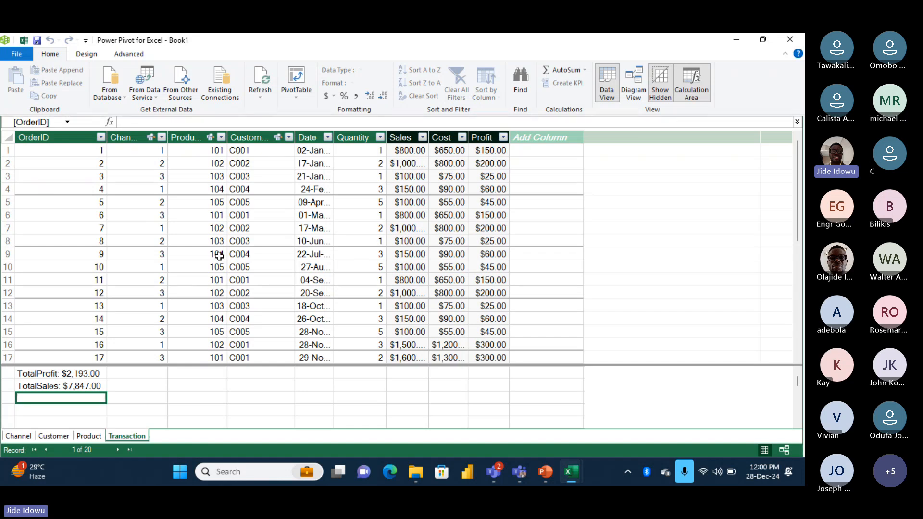
{"action": "type", "text": "="}
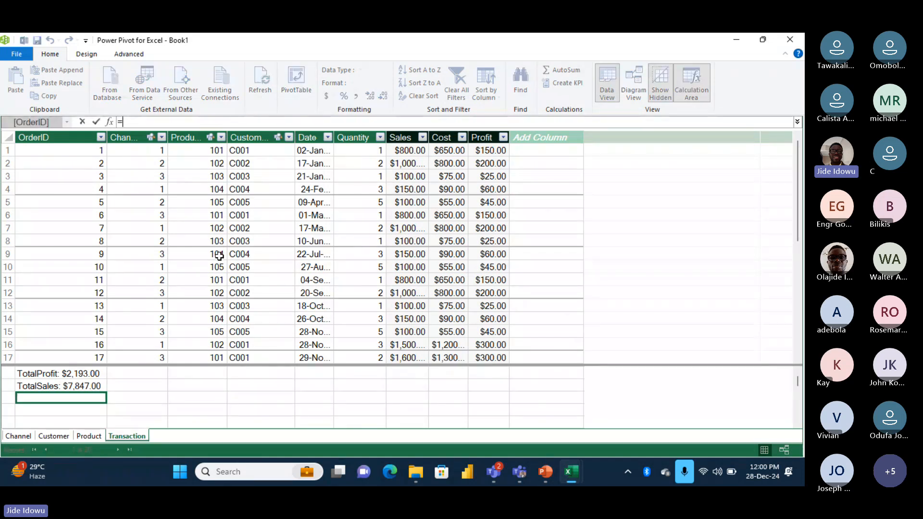
{"action": "type", "text": "di"}
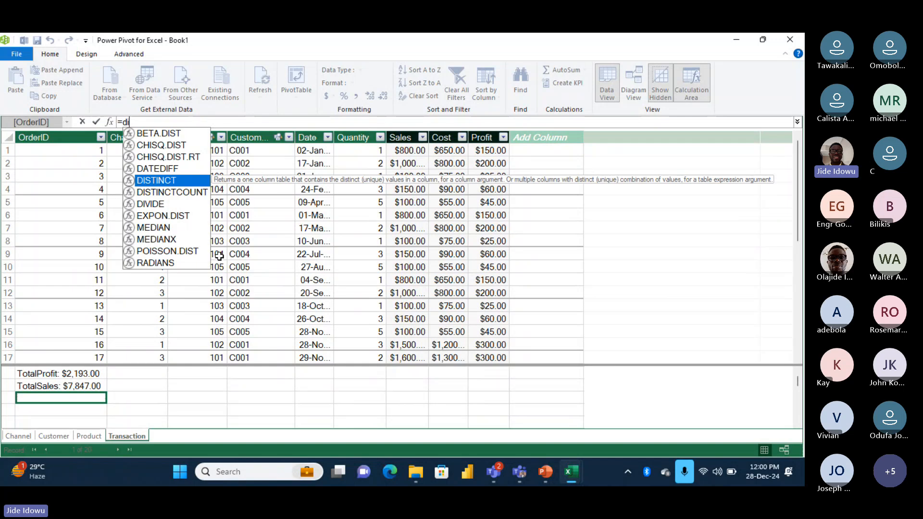
{"action": "type", "text": "st"}
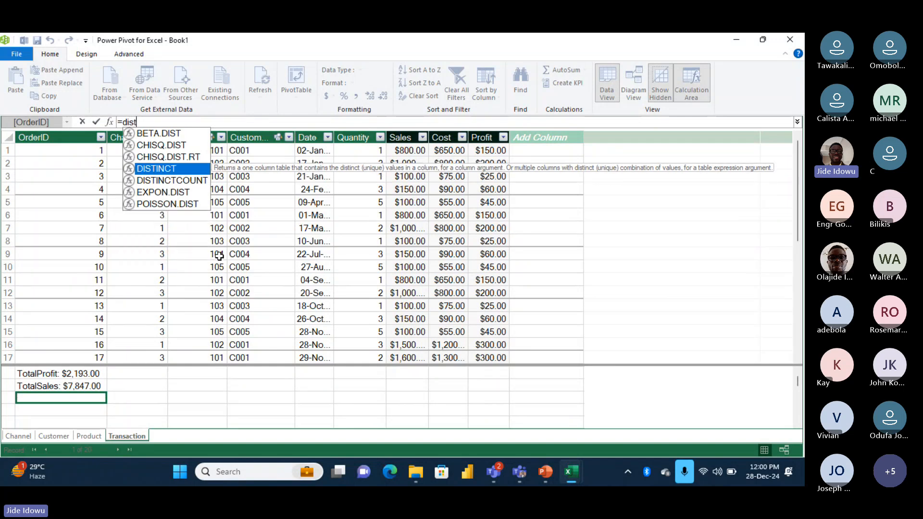
{"action": "left_click", "coordinate": [171, 181]}
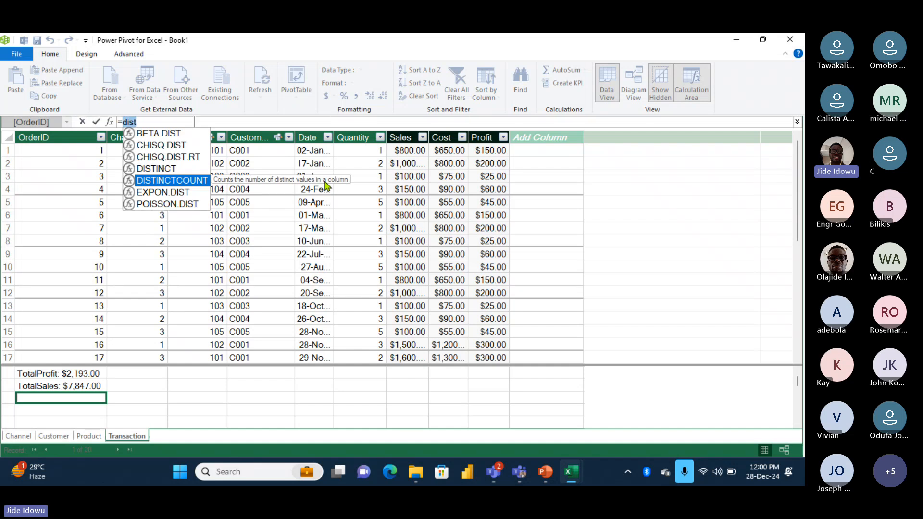
{"action": "key", "text": "Tab"}
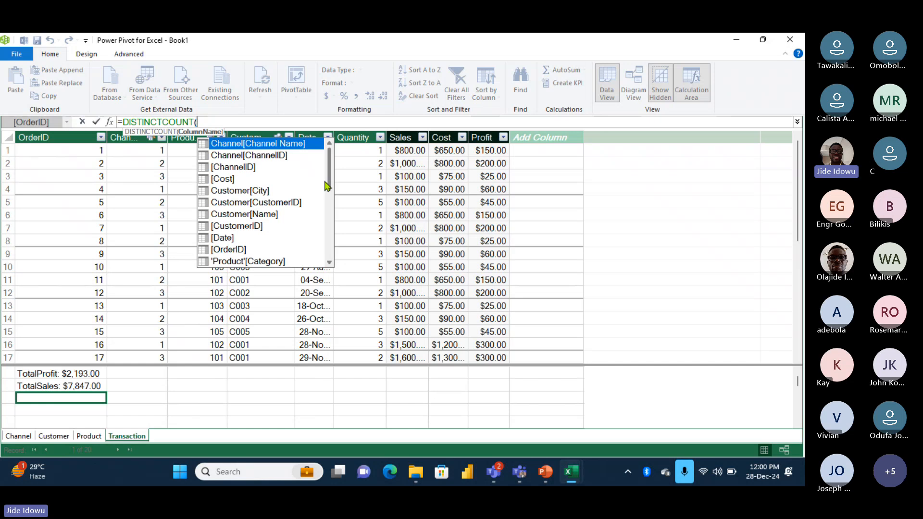
{"action": "type", "text": "produ"}
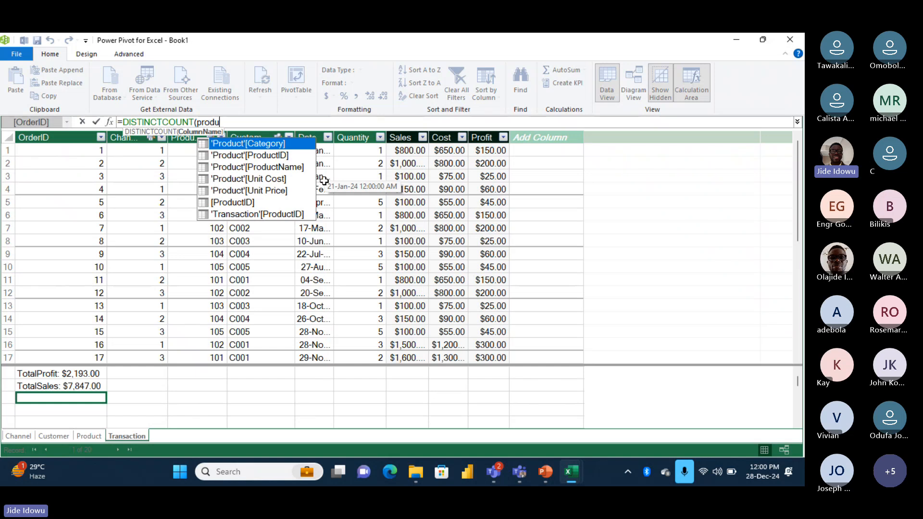
{"action": "left_click", "coordinate": [269, 216]}
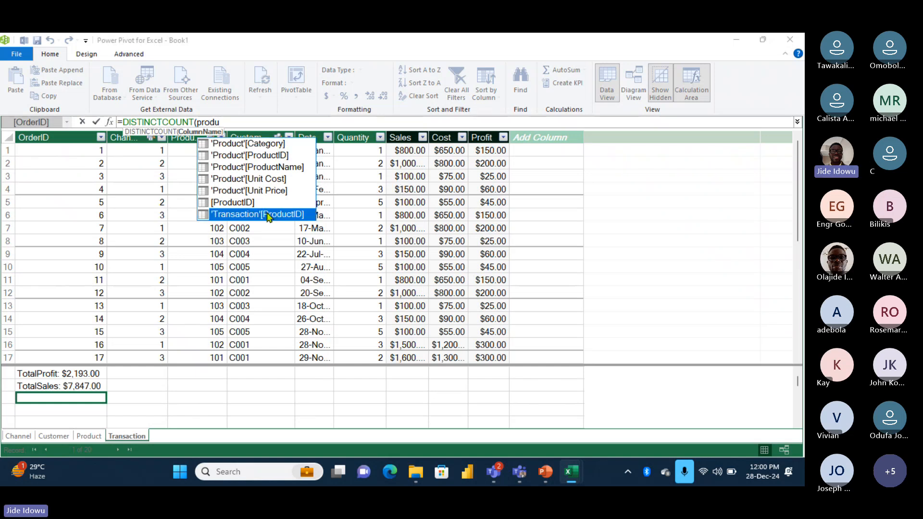
{"action": "double_click", "coordinate": [267, 214]}
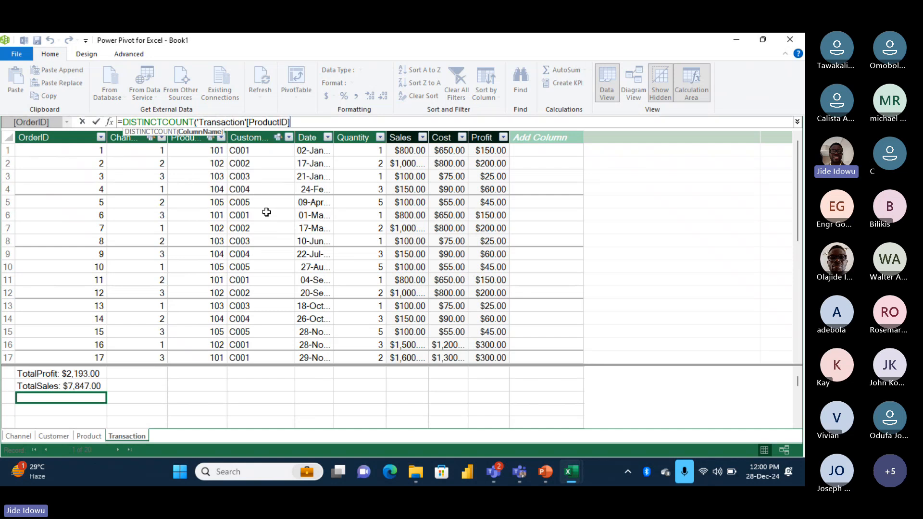
{"action": "type", "text": ")"}
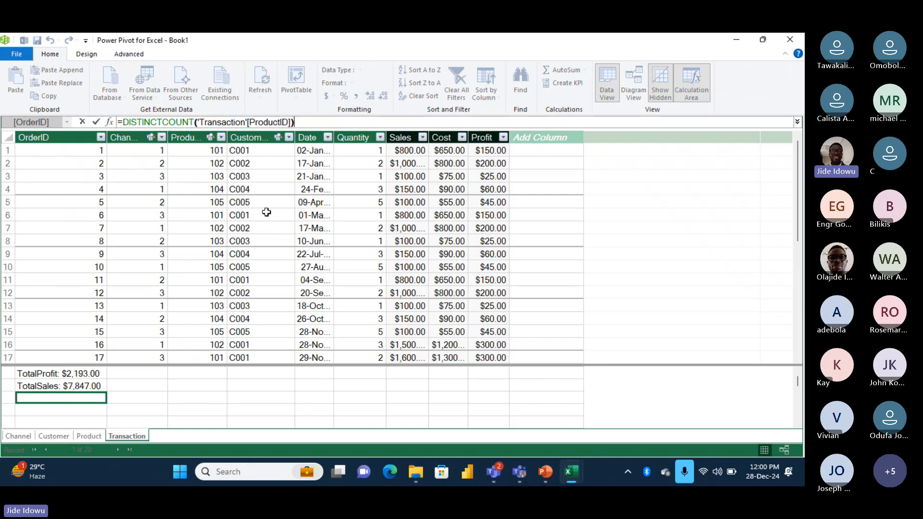
{"action": "key", "text": "Return"}
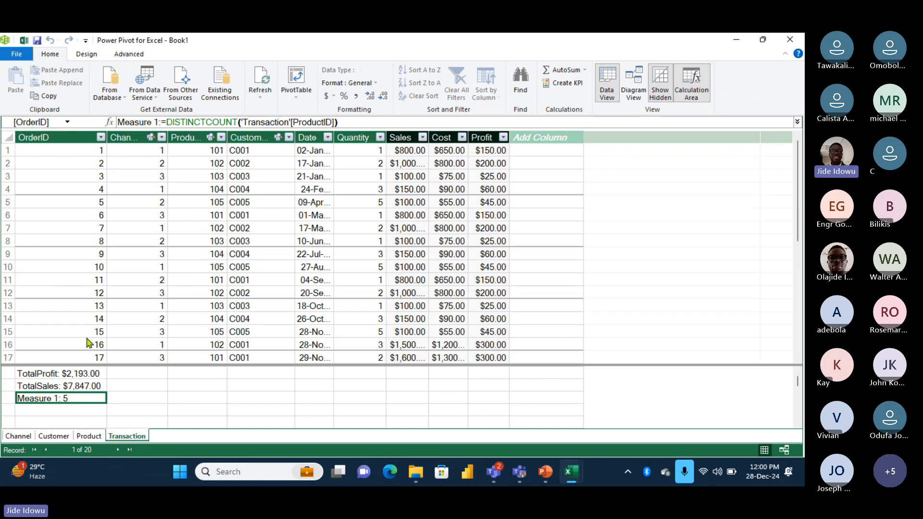
- Rename the distinct product count measure as TotalProducts
{"action": "left_click", "coordinate": [159, 123]}
{"action": "left_click_drag", "start_coordinate": [158, 123], "coordinate": [119, 122]}
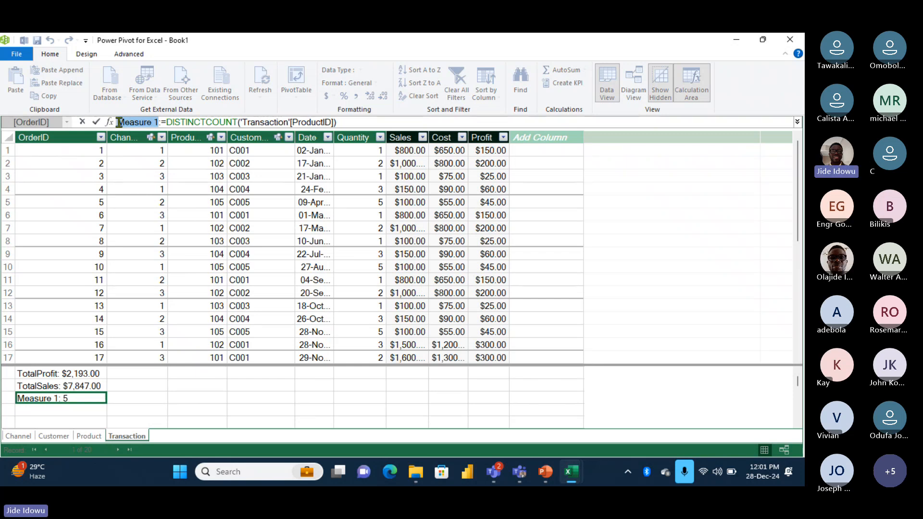
{"action": "type", "text": "Tota"}
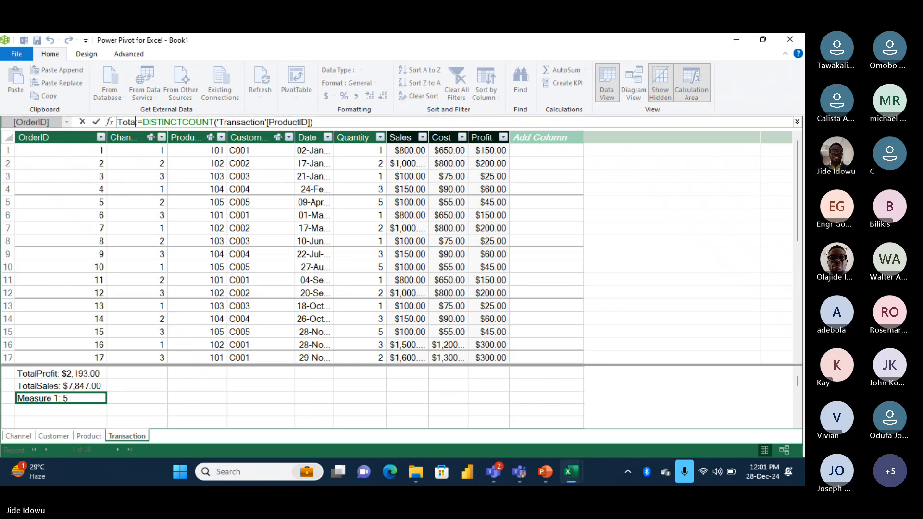
{"action": "type", "text": "lProduc"}
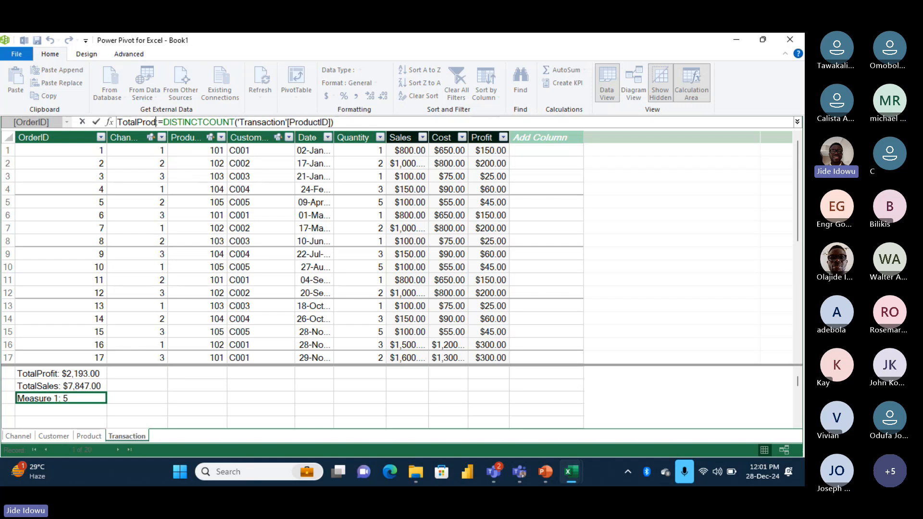
{"action": "type", "text": "t"}
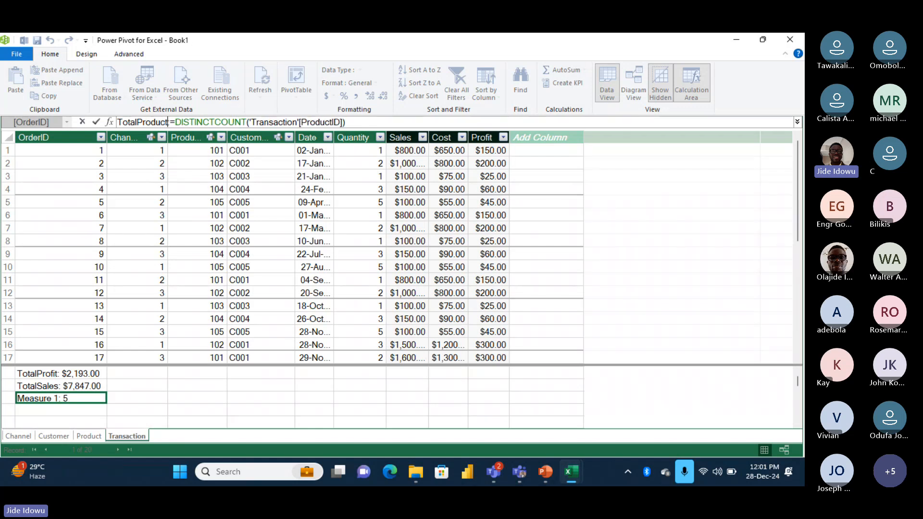
{"action": "type", "text": "s"}
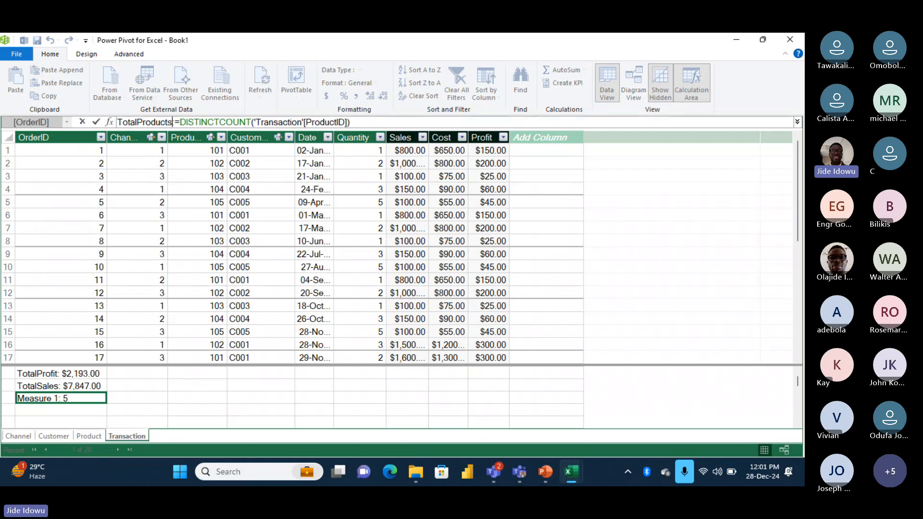
{"action": "key", "text": "Return"}
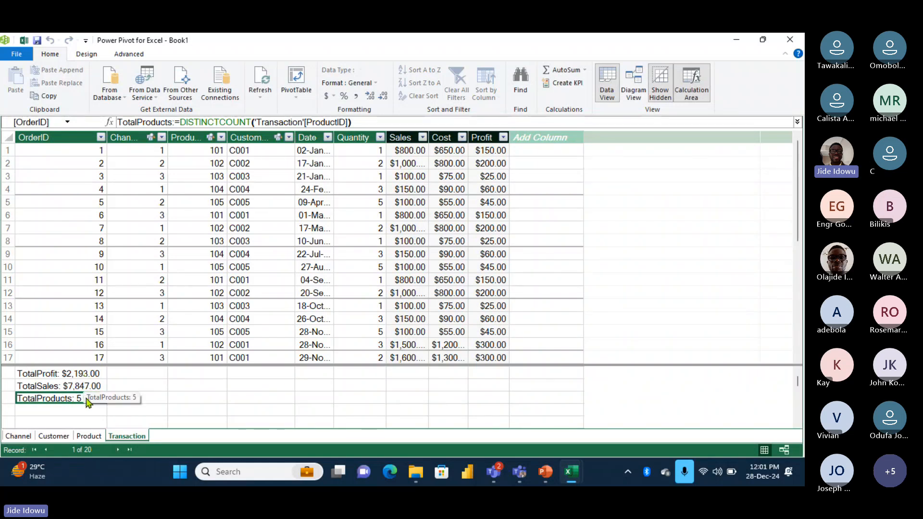
- Examine the product IDs in the Product table and review the TotalProducts and TotalProfit measures of the Transaction table
{"action": "left_click", "coordinate": [88, 437]}
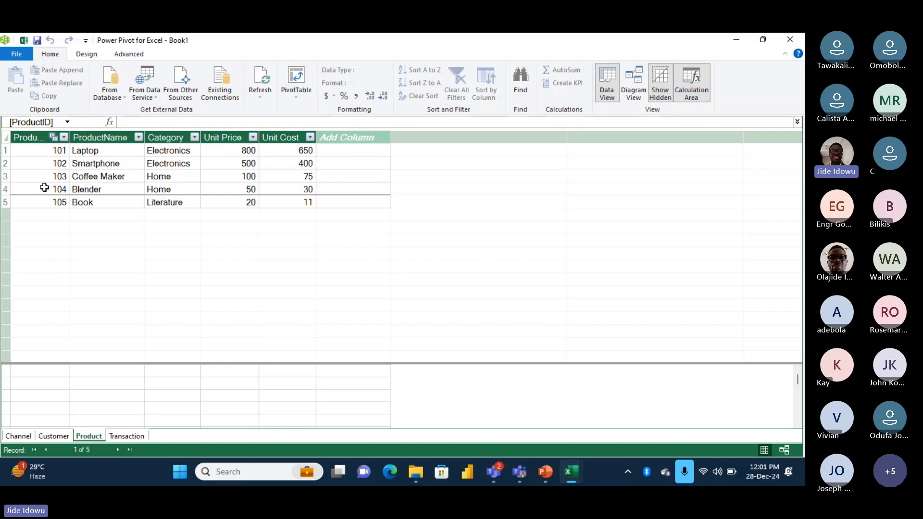
{"action": "left_click", "coordinate": [130, 436]}
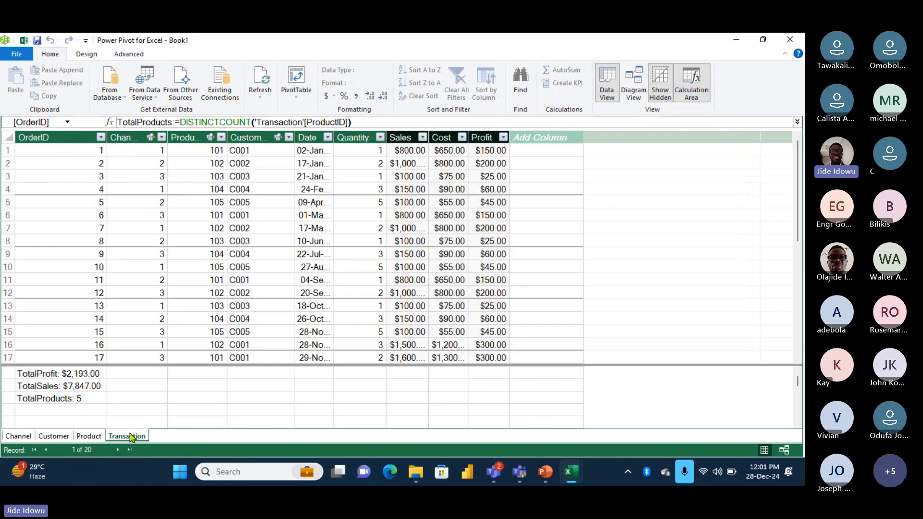
{"action": "left_click", "coordinate": [75, 401]}
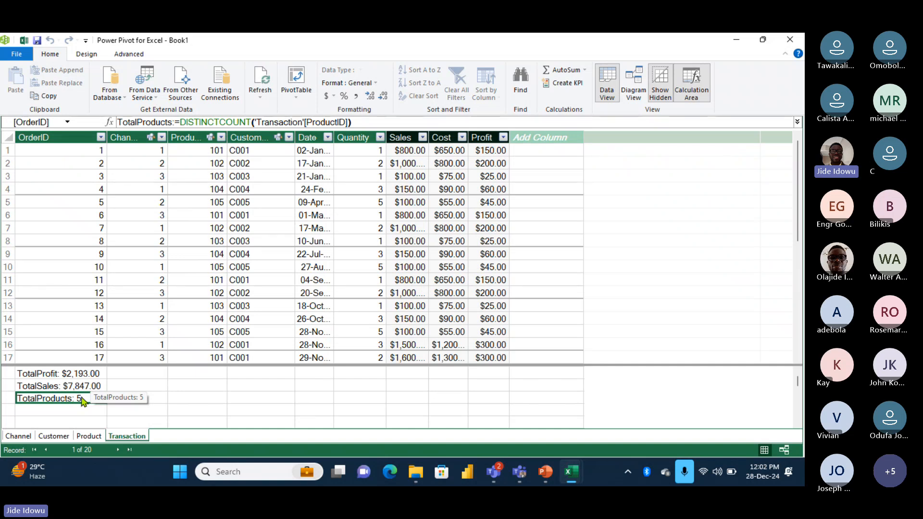
{"action": "left_click", "coordinate": [65, 376]}
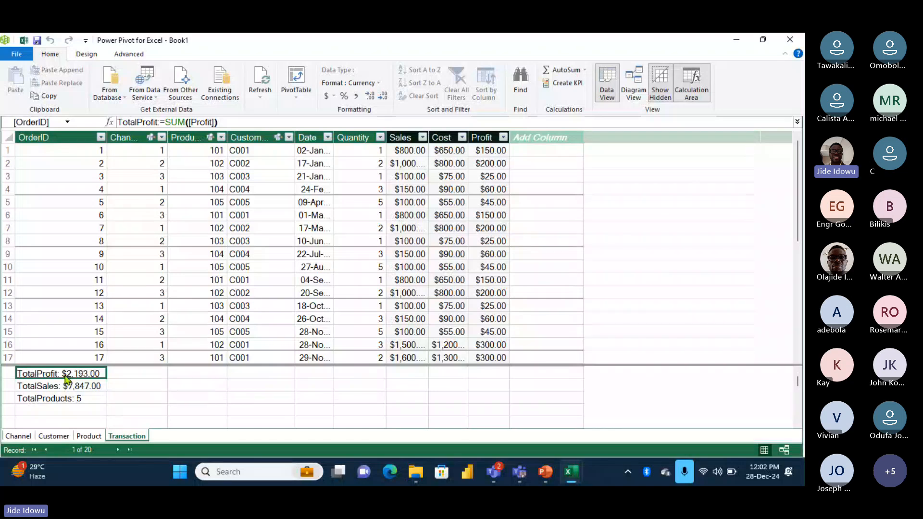
{"action": "left_click", "coordinate": [71, 400]}
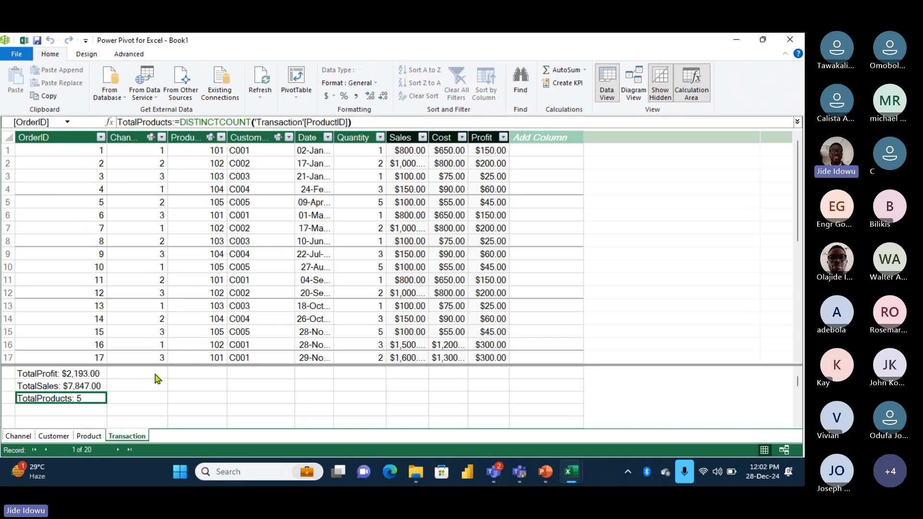
- Add a measure in the calculation cell beside TotalProfit, under the ChannelID column, with the formula =[TotalProfit]/[TotalProducts]
{"action": "left_click", "coordinate": [139, 377]}
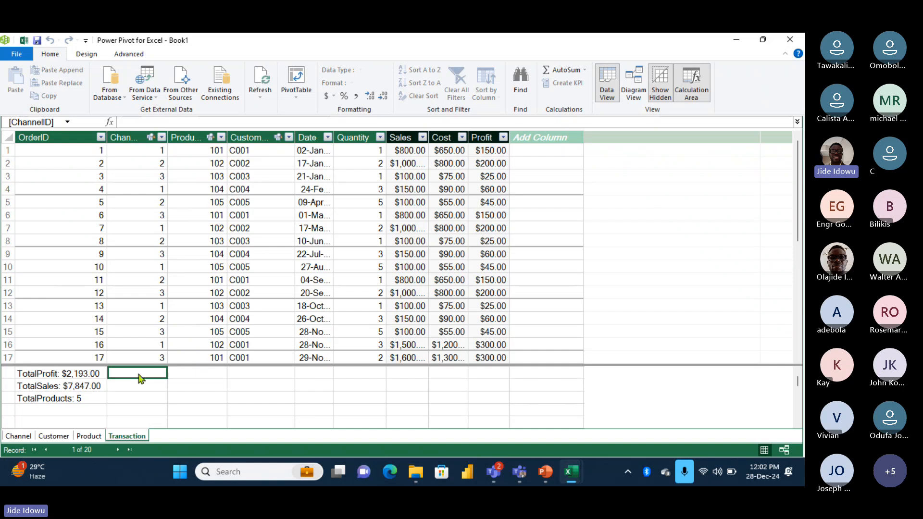
{"action": "type", "text": "="}
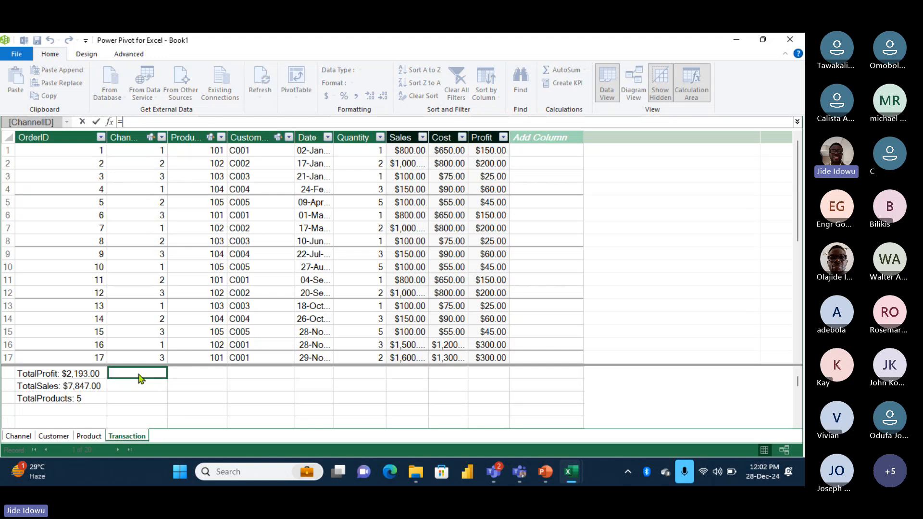
{"action": "type", "text": "tot"}
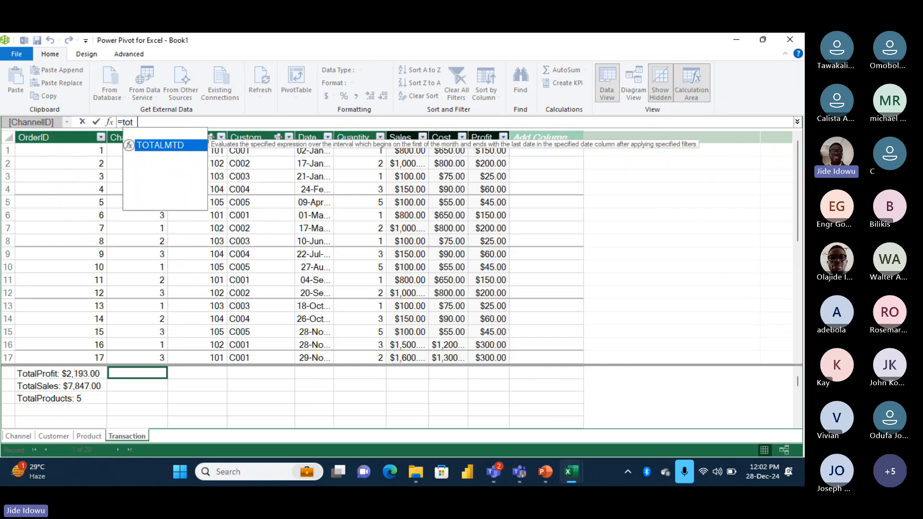
{"action": "type", "text": "a"}
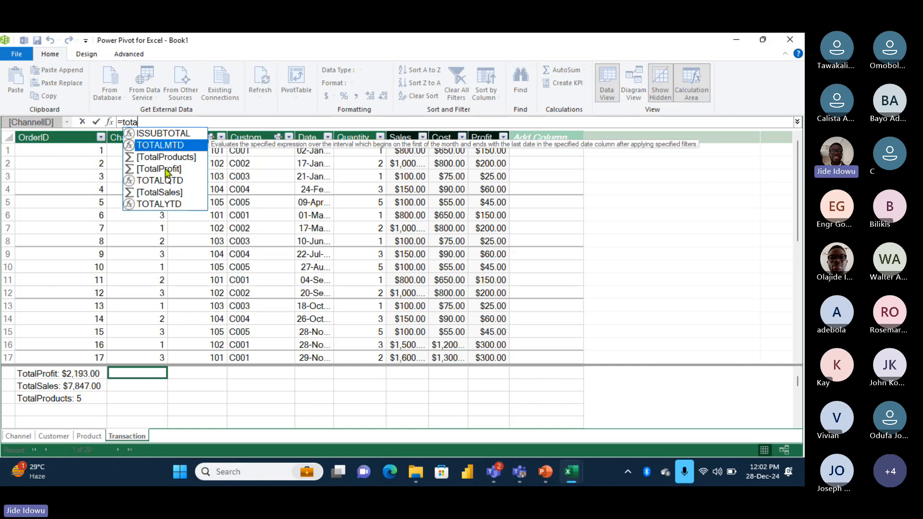
{"action": "left_click", "coordinate": [164, 171]}
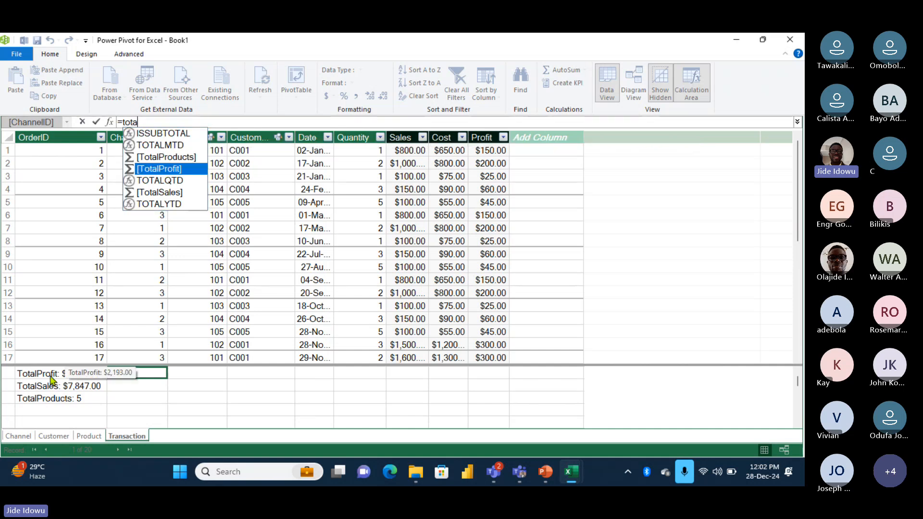
{"action": "key", "text": "Tab"}
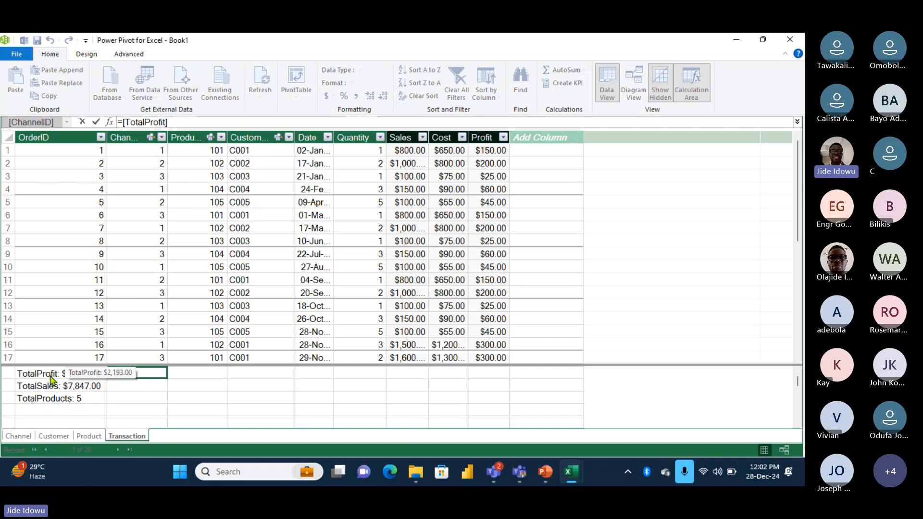
{"action": "type", "text": "/"}
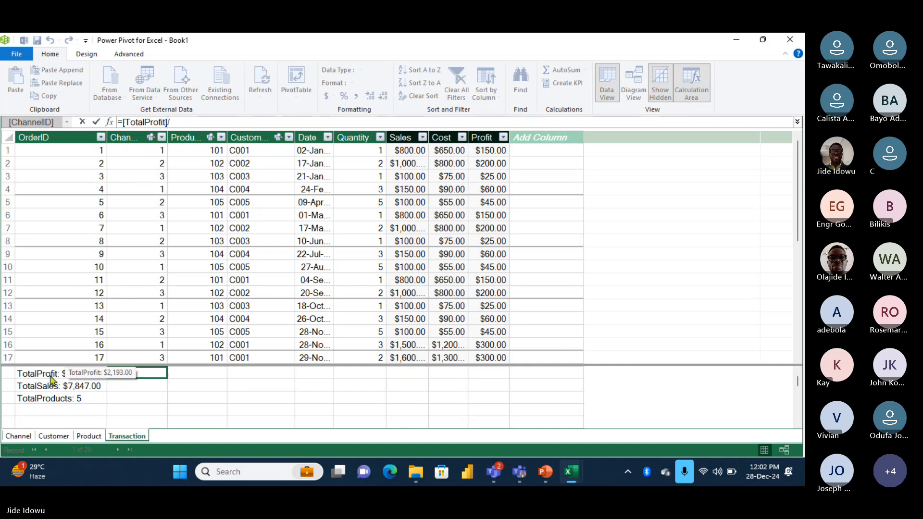
{"action": "type", "text": "tot"}
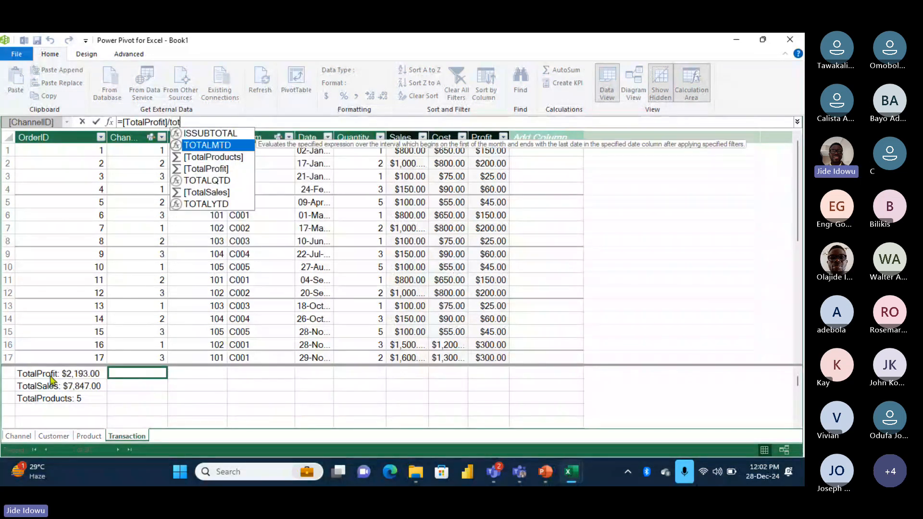
{"action": "type", "text": "alPR"}
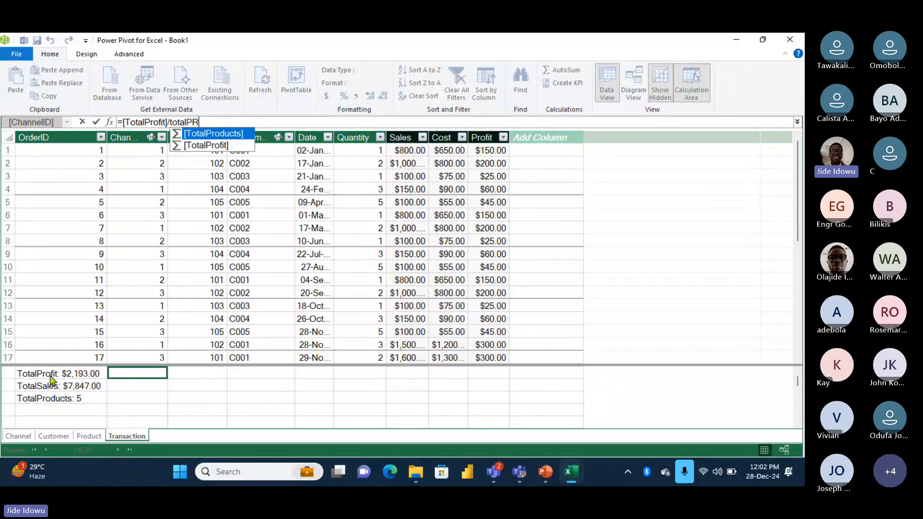
{"action": "key", "text": "Tab"}
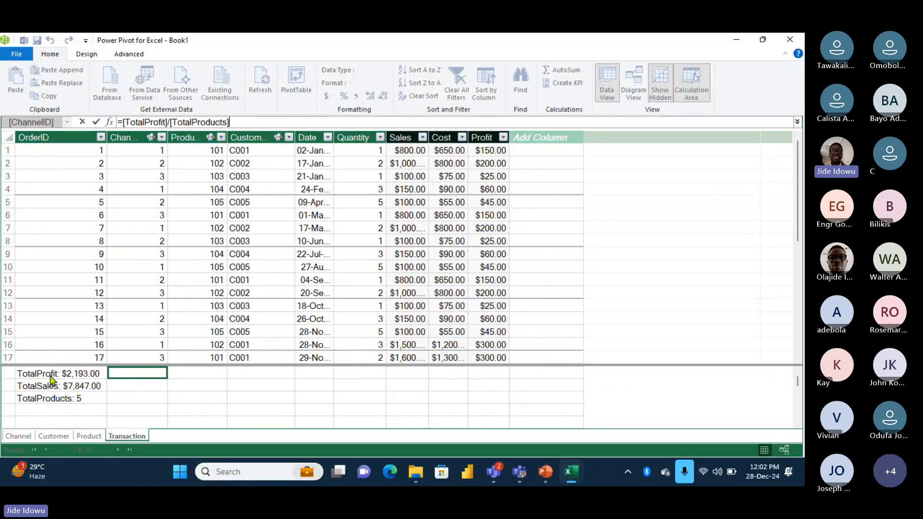
{"action": "key", "text": "Return"}
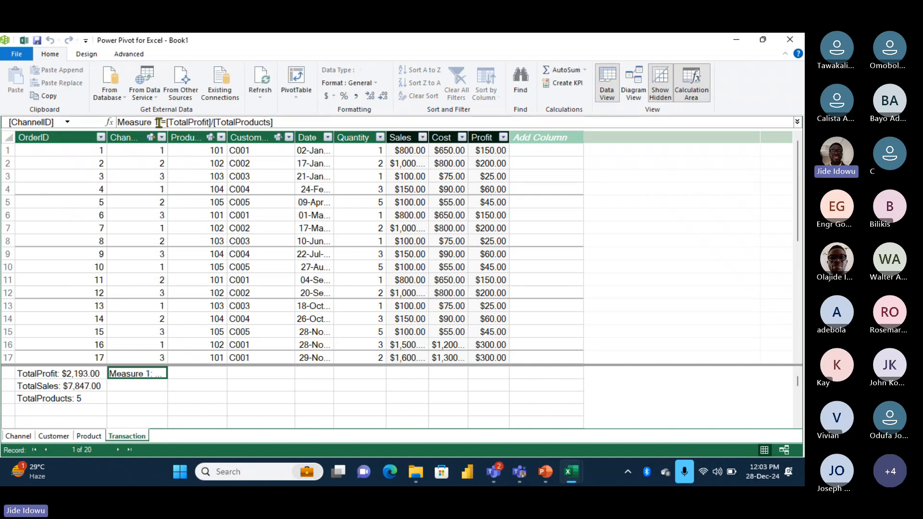
- Rename the measure that divides TotalProfit by TotalProducts as AvgProfitPerProduct
{"action": "left_click_drag", "start_coordinate": [158, 122], "coordinate": [118, 123]}
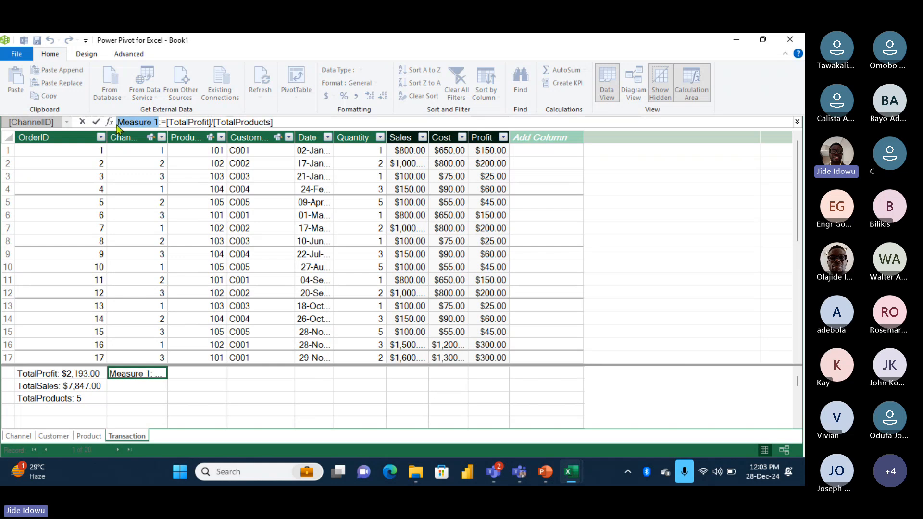
{"action": "type", "text": "A"}
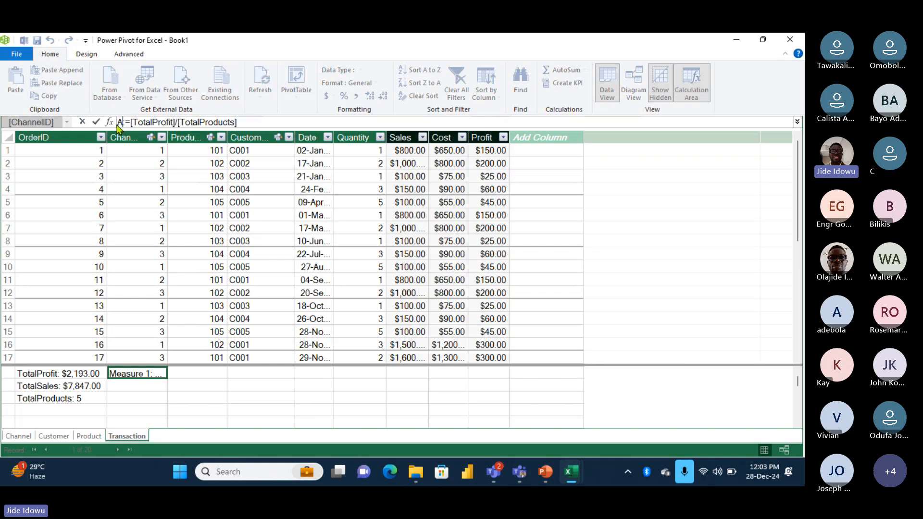
{"action": "type", "text": "vg"}
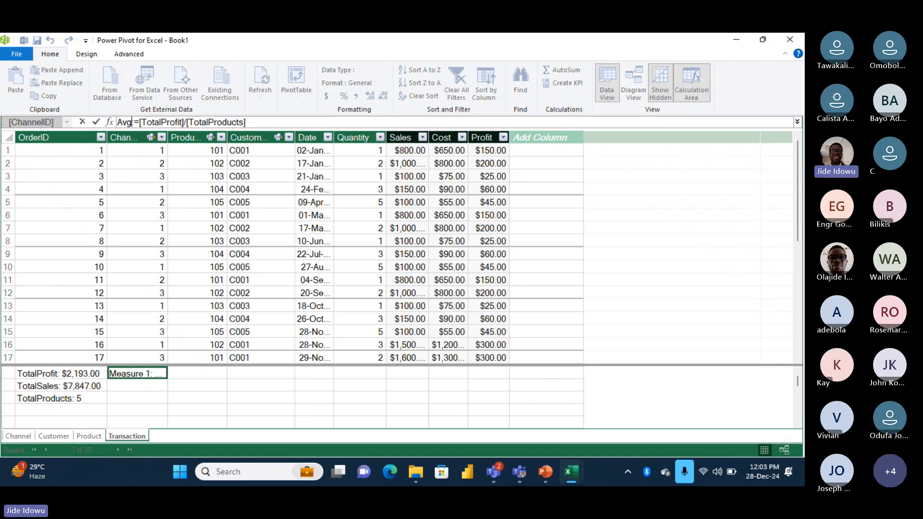
{"action": "type", "text": "Profi"}
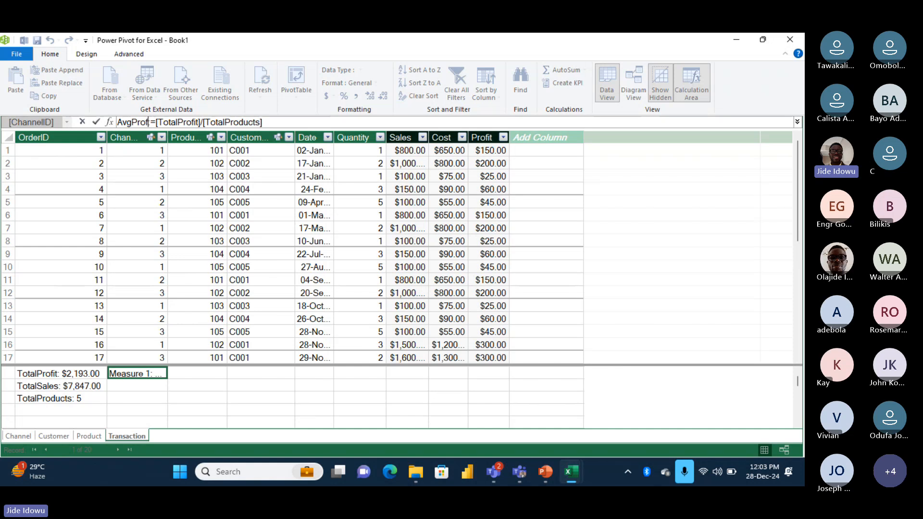
{"action": "type", "text": "t"}
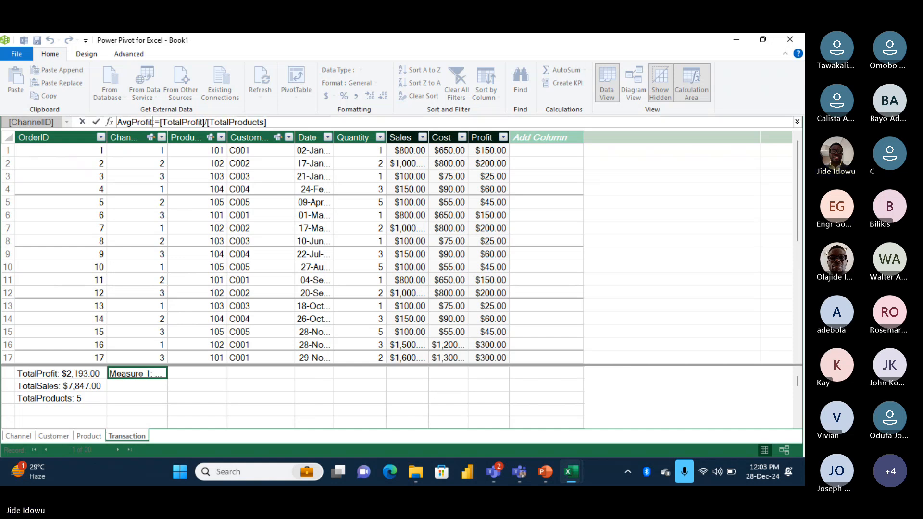
{"action": "type", "text": "per"}
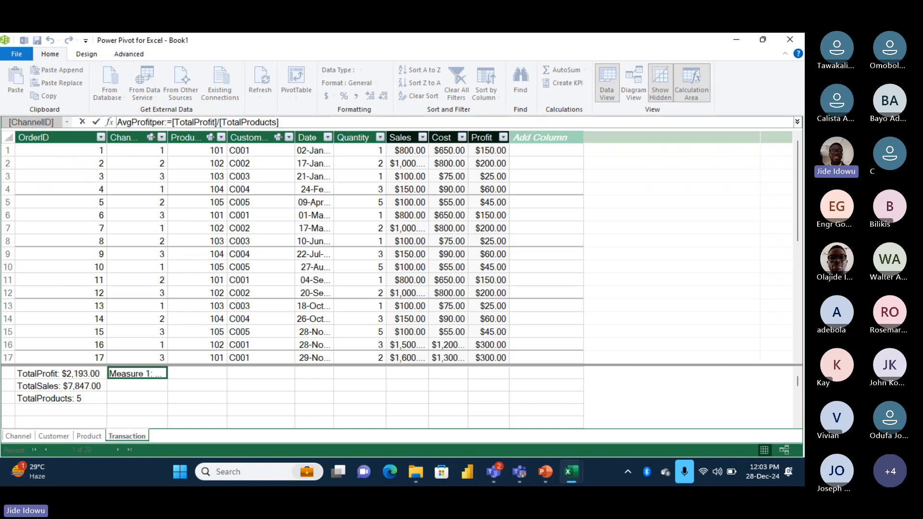
{"action": "key", "text": "BackSpace"}
{"action": "key", "text": "BackSpace"}
{"action": "type", "text": "Per"}
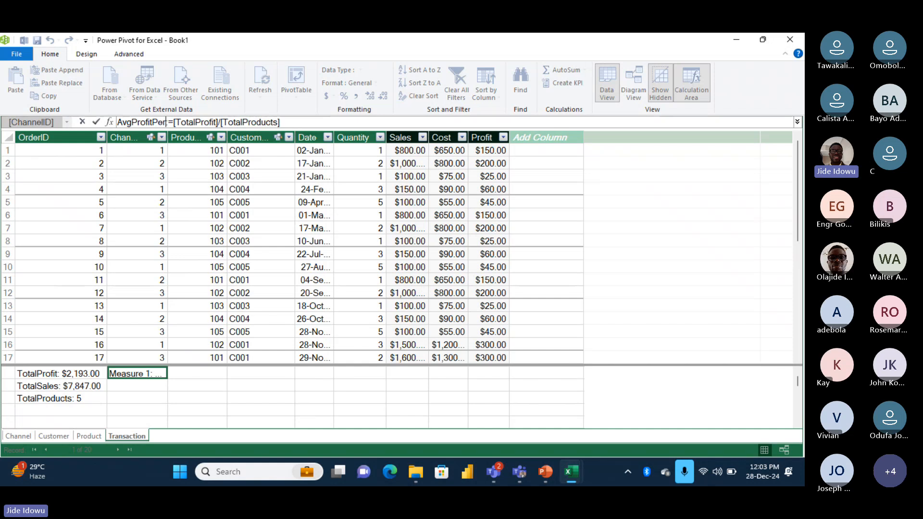
{"action": "type", "text": "Produ"}
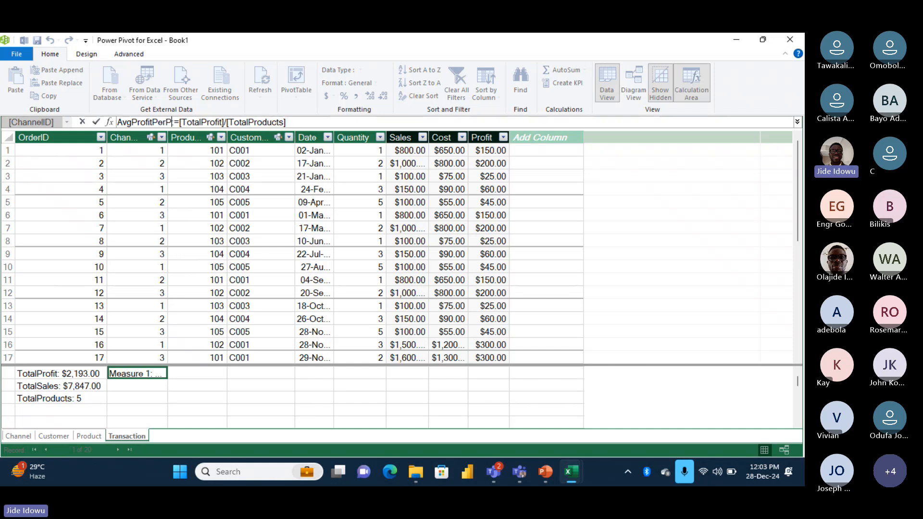
{"action": "type", "text": "ct"}
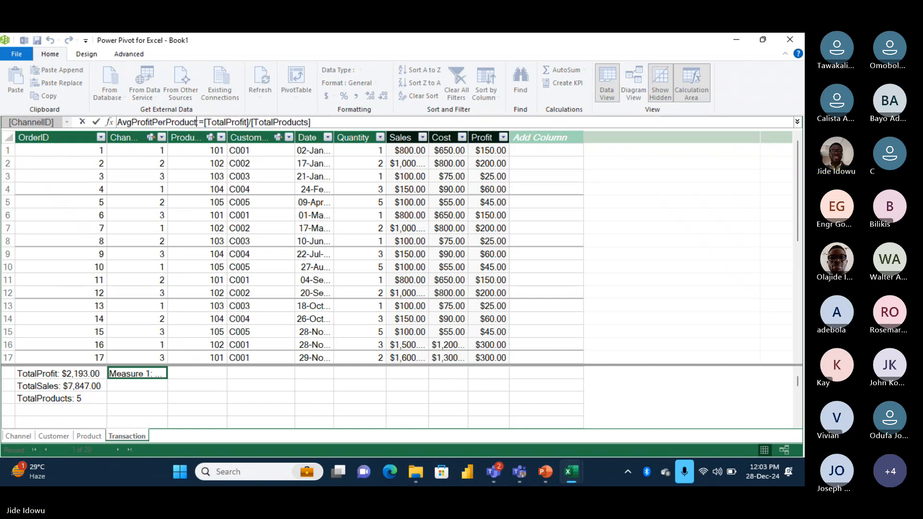
{"action": "key", "text": "Return"}
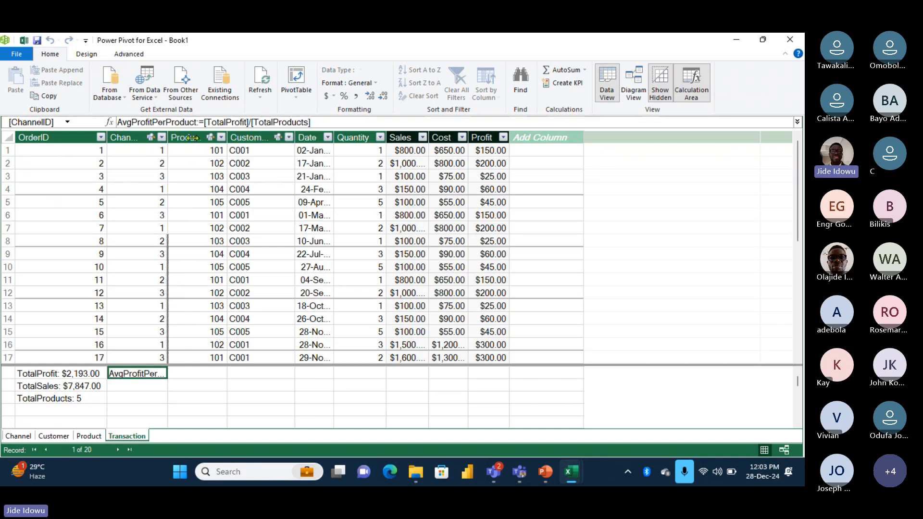
- Format the AvgProfitPerProduct measure as English (United States) dollar currency and widen the ChannelID column to fit it
{"action": "left_click_drag", "start_coordinate": [192, 138], "coordinate": [227, 140]}
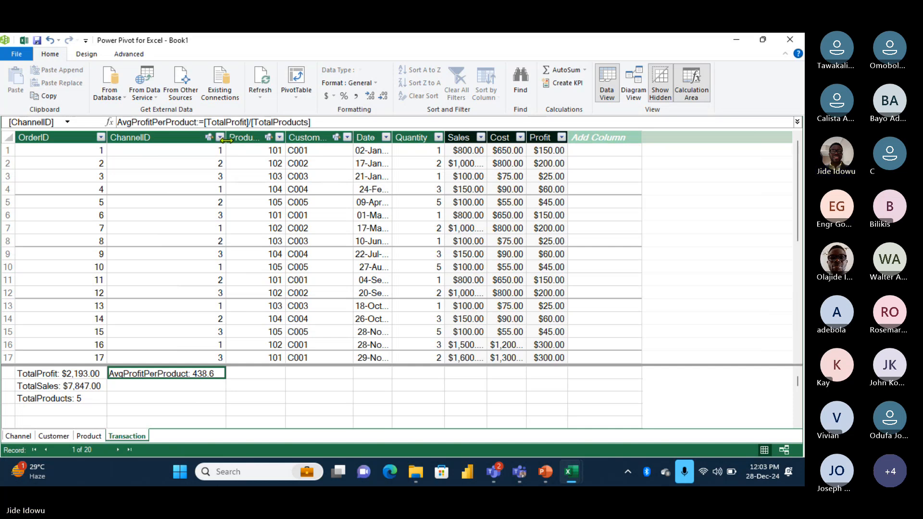
{"action": "left_click", "coordinate": [334, 96]}
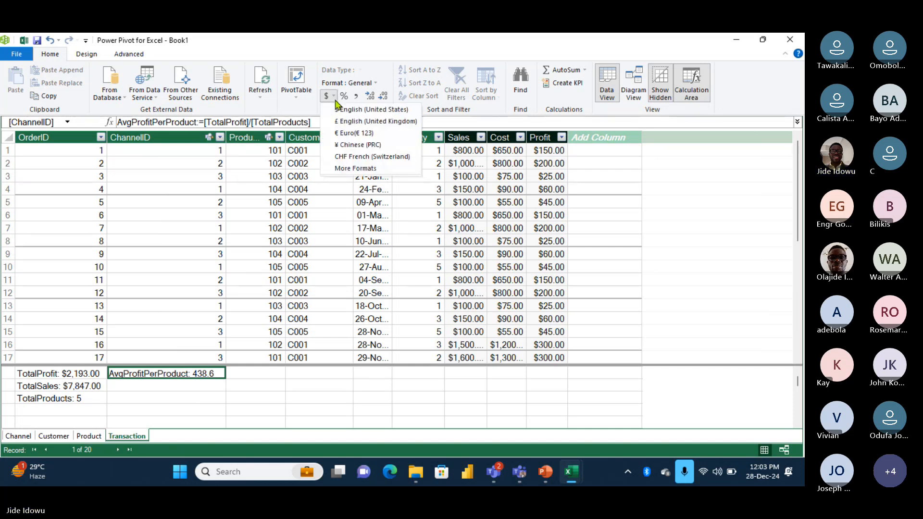
{"action": "left_click", "coordinate": [355, 112]}
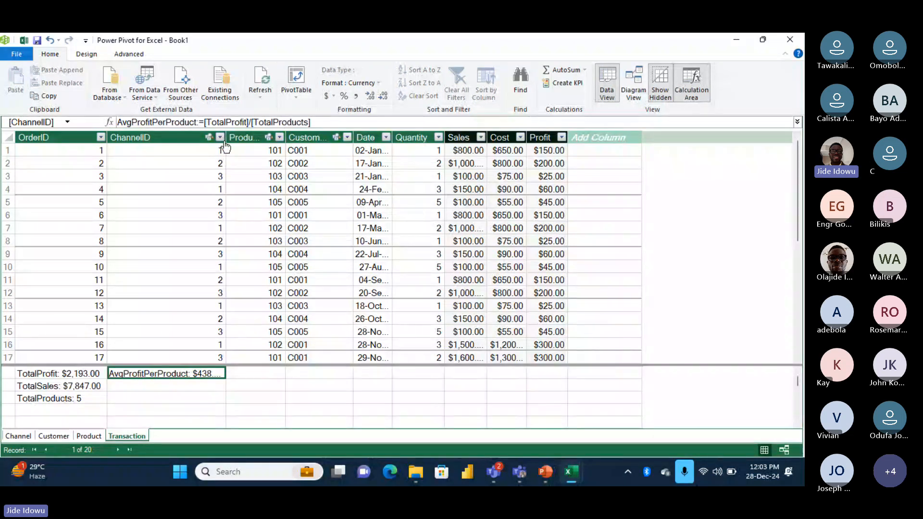
{"action": "left_click_drag", "start_coordinate": [226, 138], "coordinate": [239, 140]}
{"action": "left_click", "coordinate": [167, 387]}
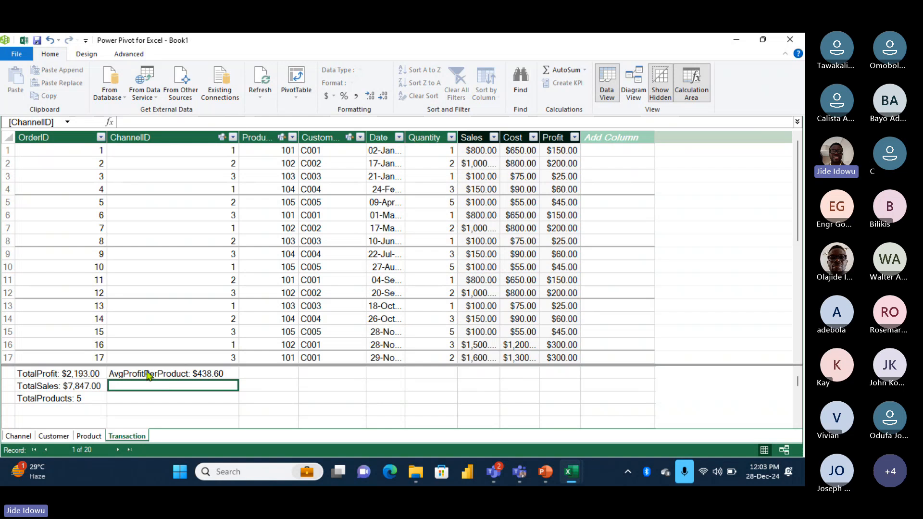
- Review the TotalProducts and AvgProfitPerProduct formulas and look over the available design and advanced modelling commands
{"action": "left_click", "coordinate": [56, 402]}
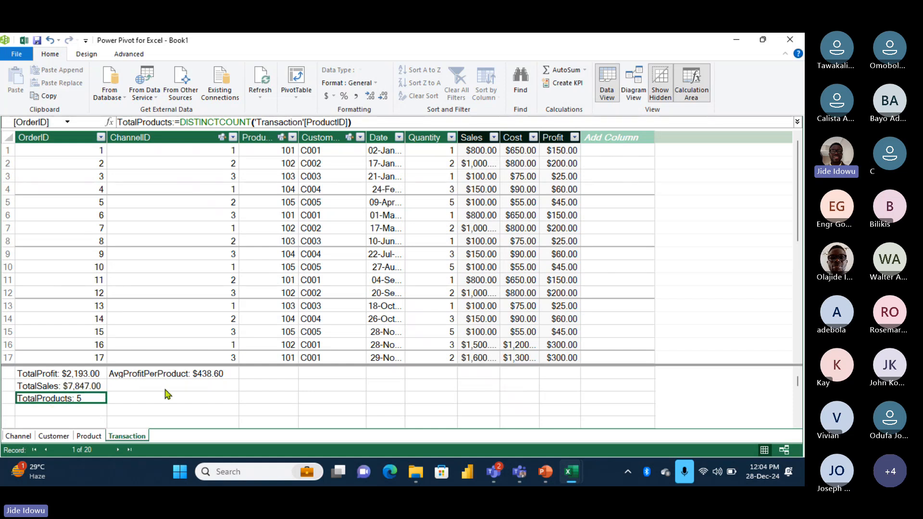
{"action": "left_click", "coordinate": [178, 375]}
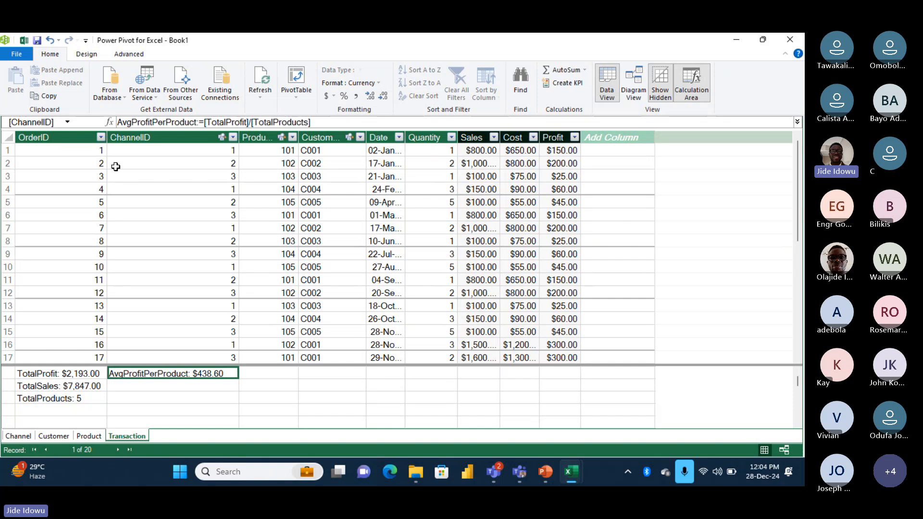
{"action": "left_click", "coordinate": [86, 55]}
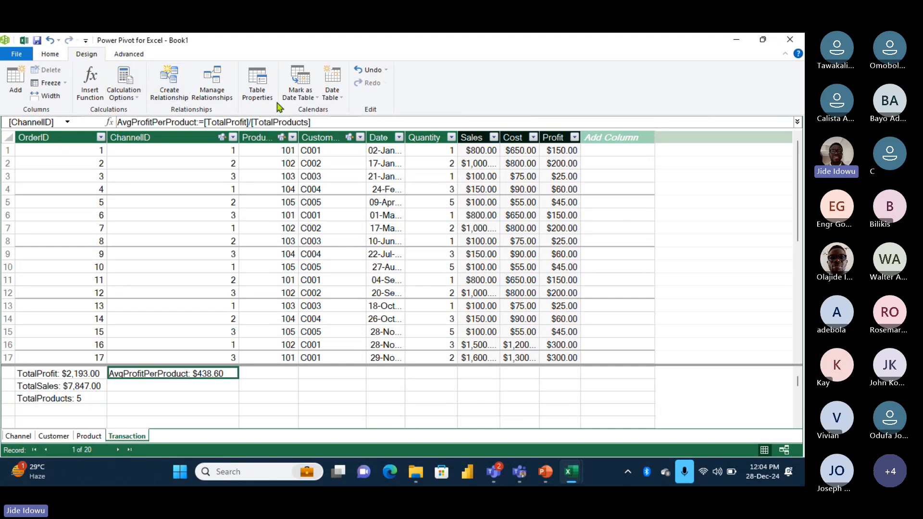
{"action": "left_click", "coordinate": [125, 55]}
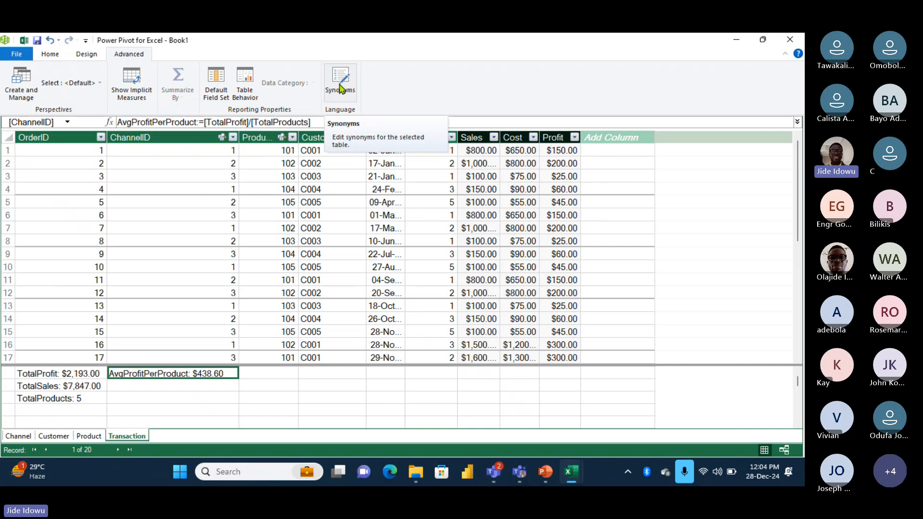
{"action": "left_click", "coordinate": [50, 55]}
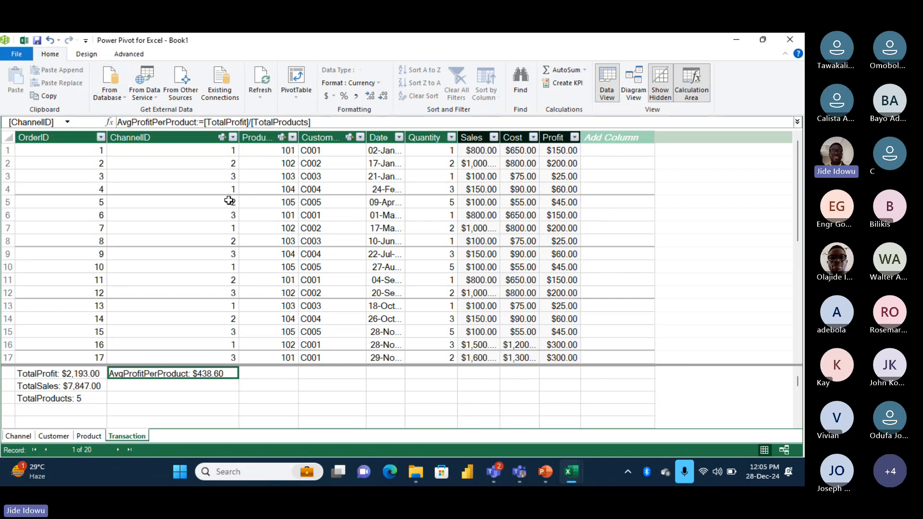
{"action": "left_click", "coordinate": [297, 99]}
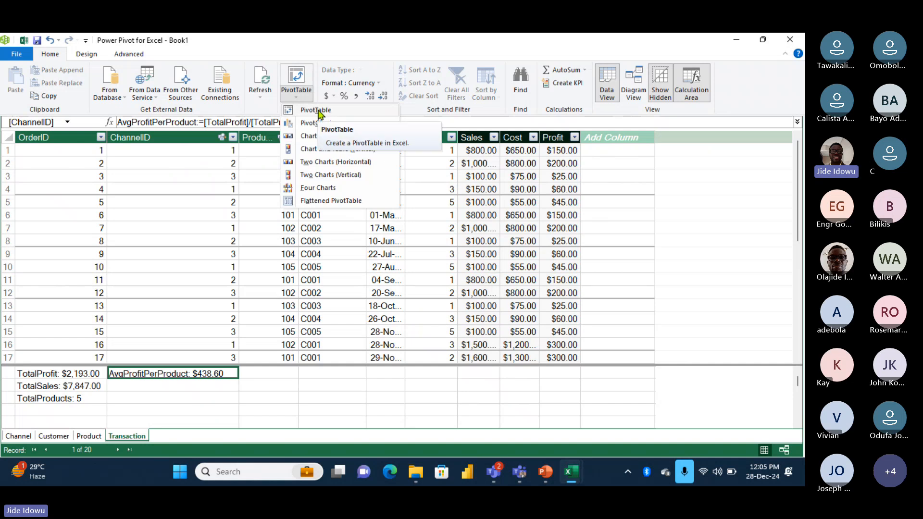
{"action": "left_click", "coordinate": [239, 189]}
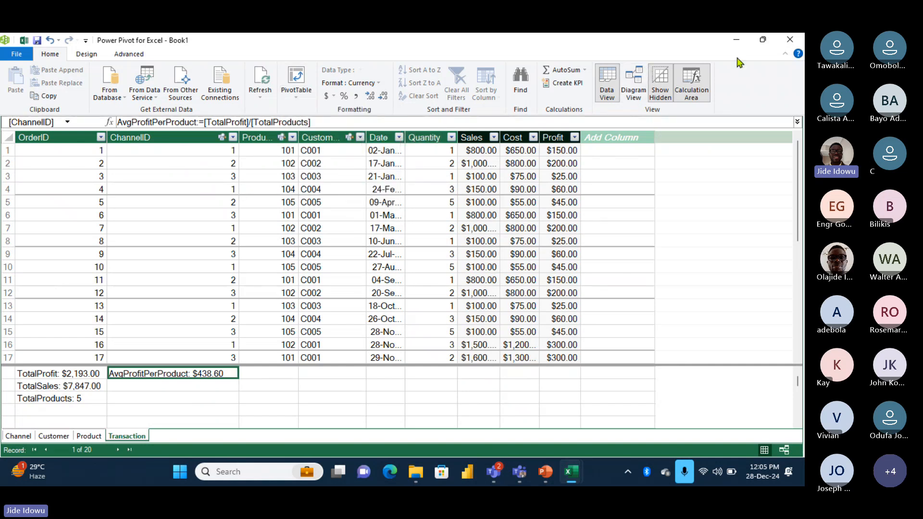
{"action": "left_click", "coordinate": [790, 40]}
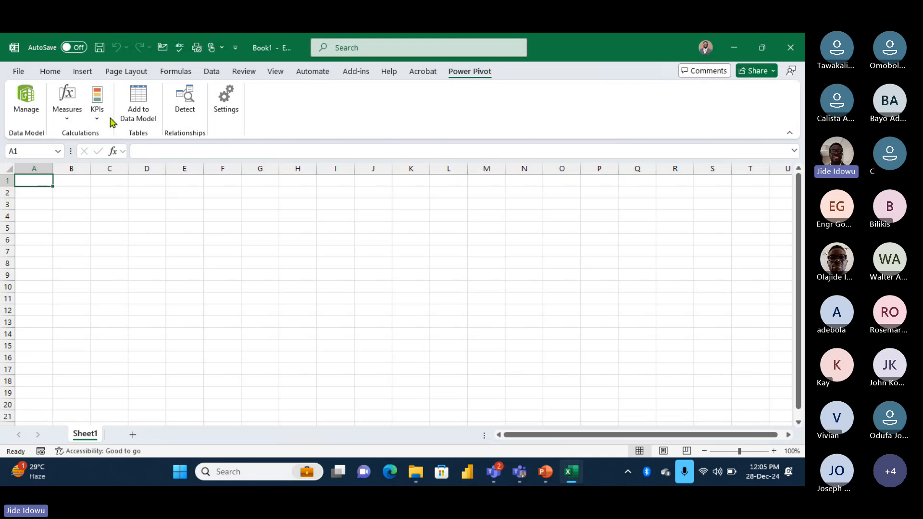
{"action": "left_click", "coordinate": [89, 76]}
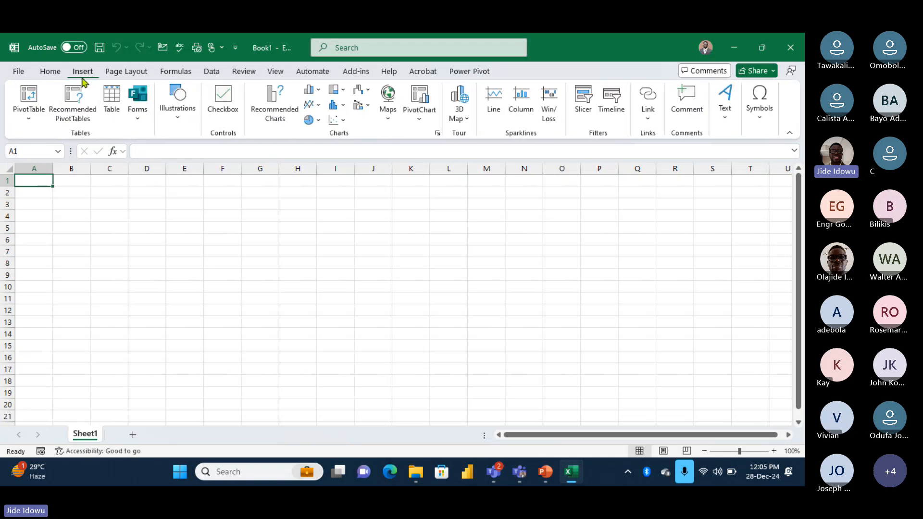
{"action": "left_click", "coordinate": [34, 124]}
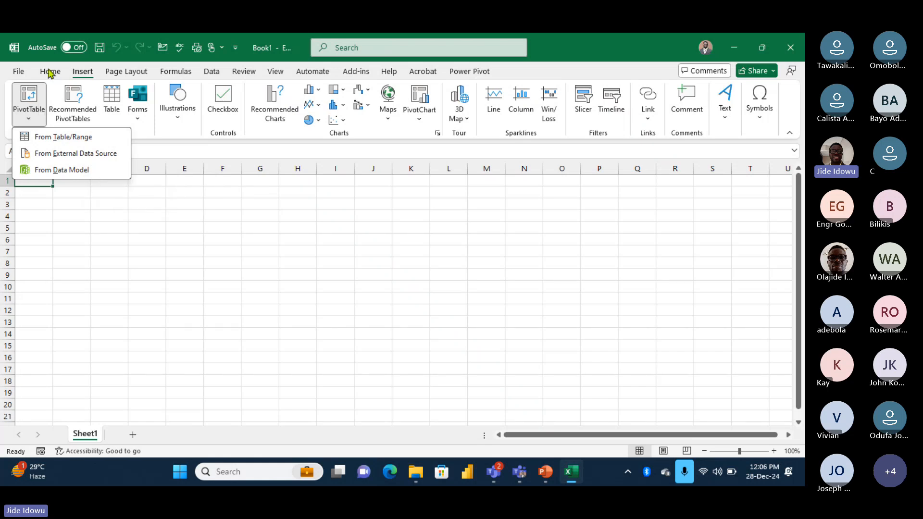
{"action": "left_click", "coordinate": [474, 72]}
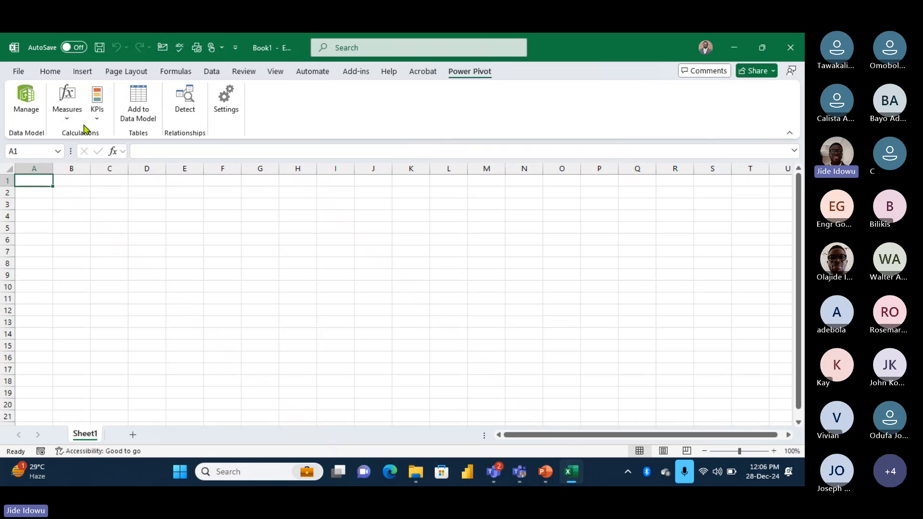
{"action": "left_click", "coordinate": [26, 96]}
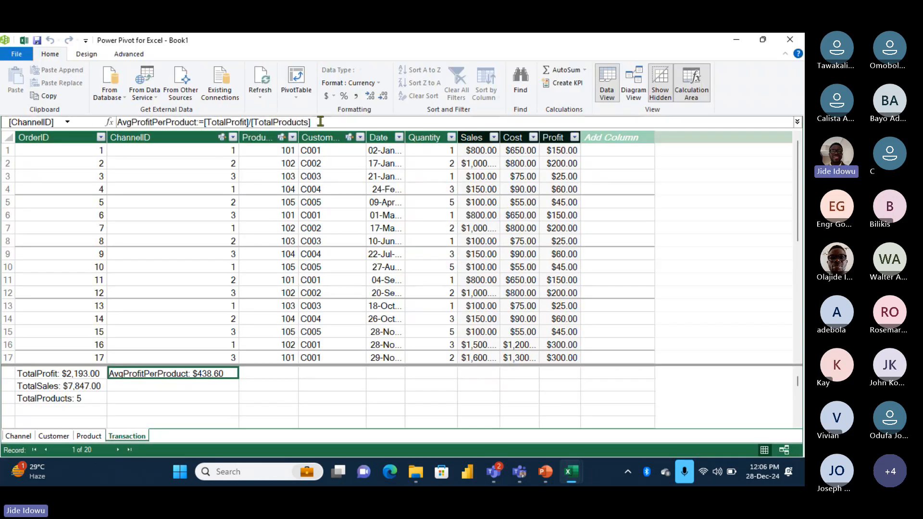
- Create a PivotTable from the Power Pivot data model on the existing worksheet at 'Sheet1'!$A$1
{"action": "left_click", "coordinate": [296, 99]}
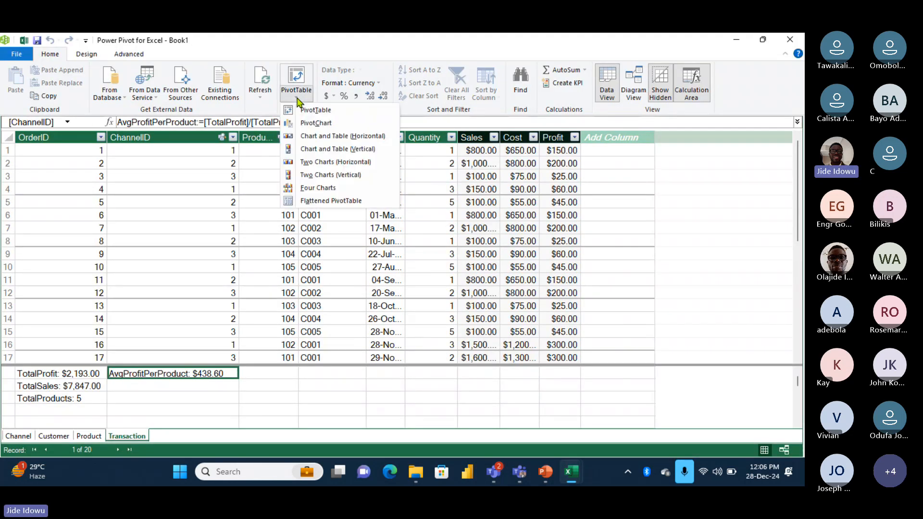
{"action": "left_click", "coordinate": [319, 112]}
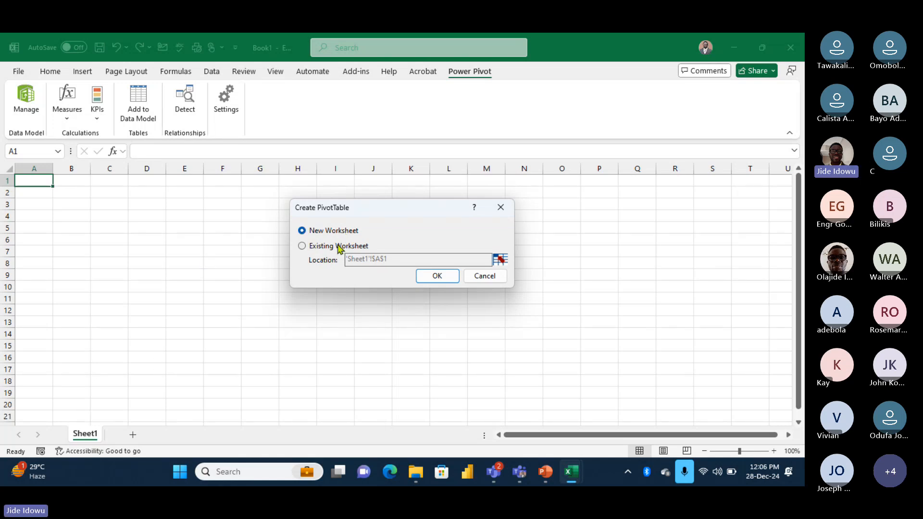
{"action": "left_click", "coordinate": [302, 246]}
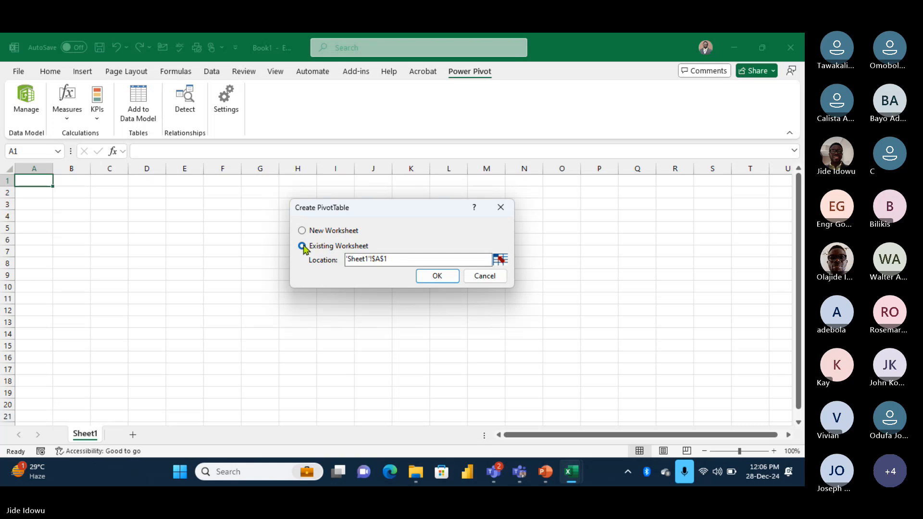
{"action": "left_click", "coordinate": [436, 276]}
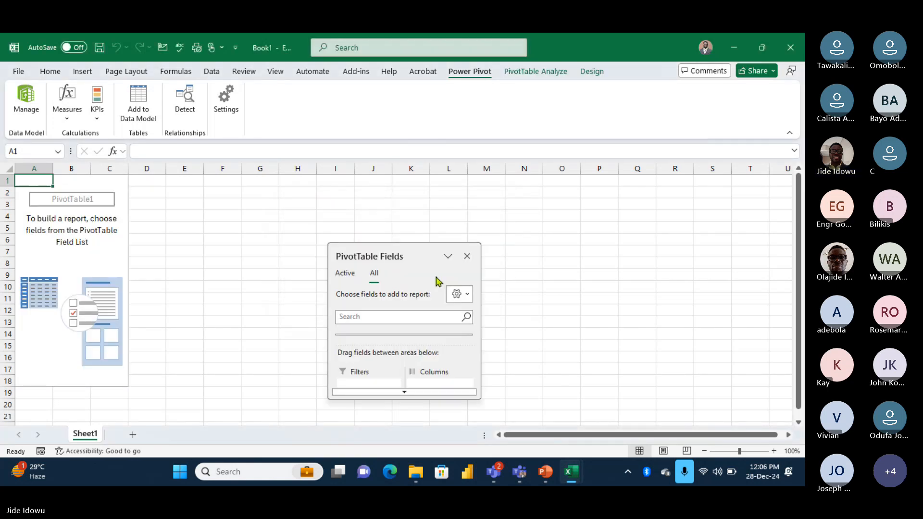
- Move the PivotTable field list clear of the report area, enlarge it to show all tables, and expand the Transaction table
{"action": "left_click_drag", "start_coordinate": [405, 255], "coordinate": [699, 176]}
{"action": "left_click_drag", "start_coordinate": [702, 320], "coordinate": [724, 423]}
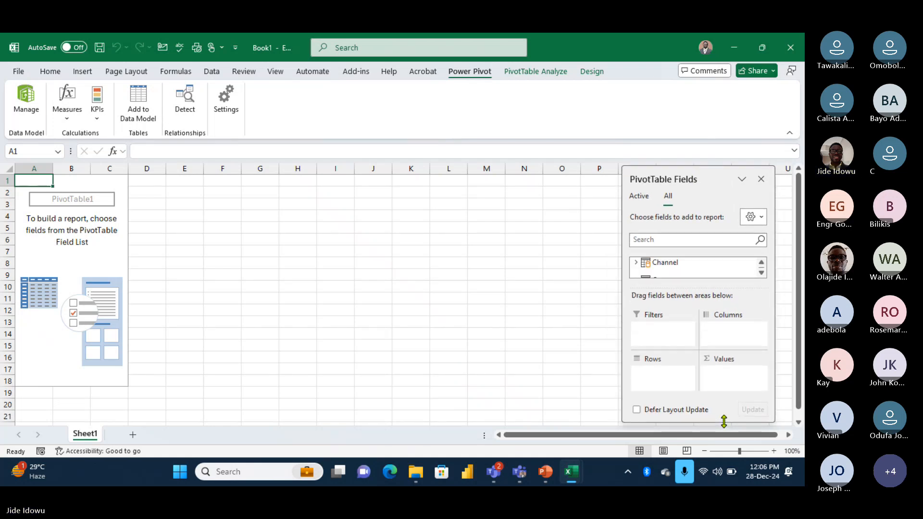
{"action": "left_click_drag", "start_coordinate": [699, 178], "coordinate": [715, 185]}
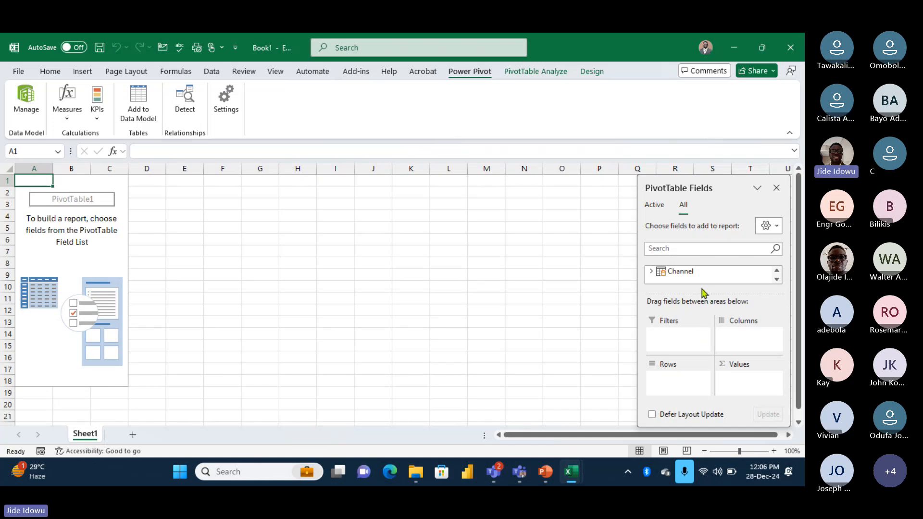
{"action": "left_click_drag", "start_coordinate": [702, 294], "coordinate": [702, 328]}
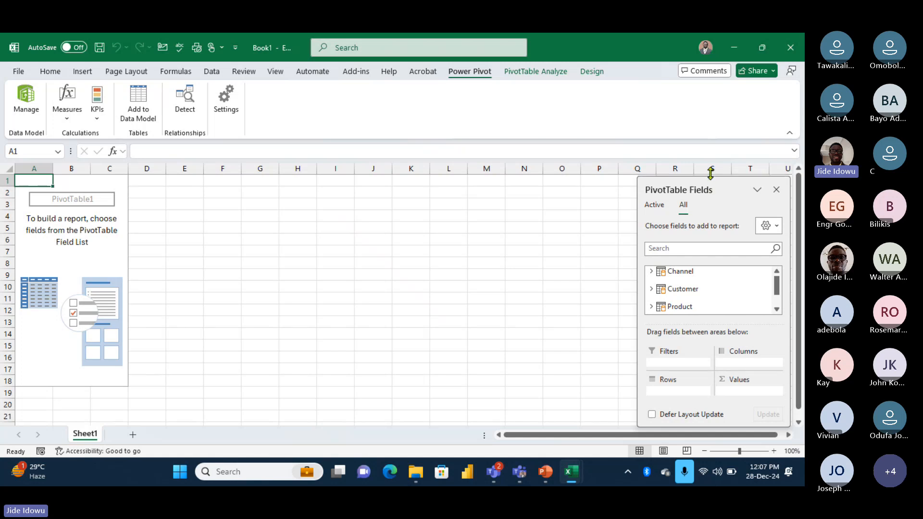
{"action": "left_click_drag", "start_coordinate": [702, 175], "coordinate": [702, 118]}
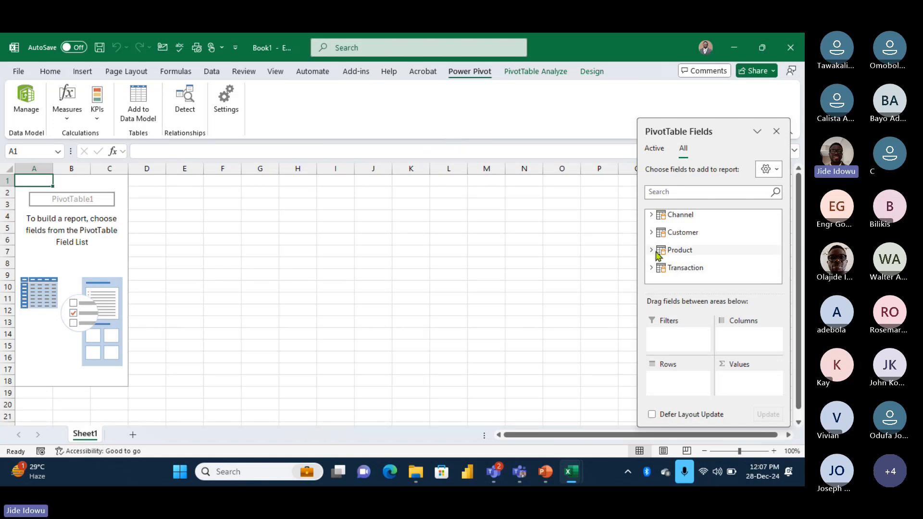
{"action": "left_click", "coordinate": [653, 268]}
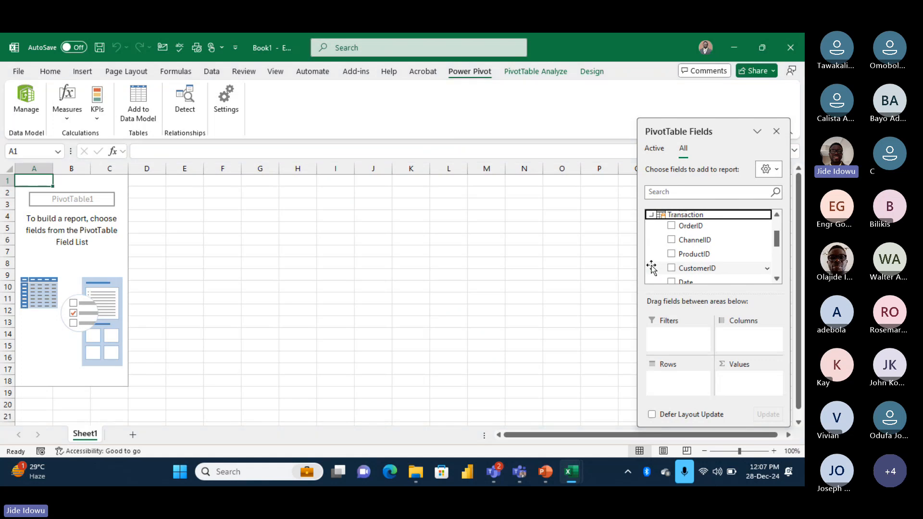
- Check the measures in the Transaction table and add ProductName from the Product table as the PivotTable's row labels
{"action": "left_click_drag", "start_coordinate": [782, 246], "coordinate": [779, 270]}
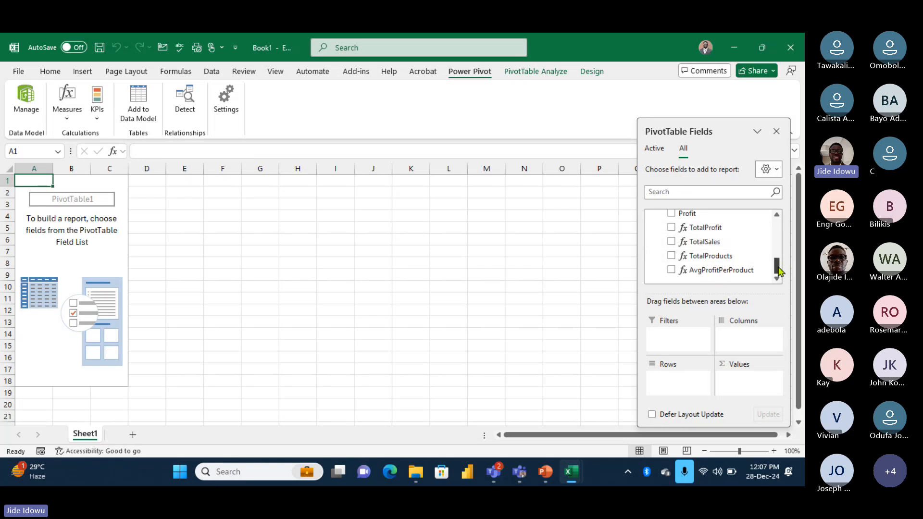
{"action": "left_click_drag", "start_coordinate": [779, 269], "coordinate": [777, 237]}
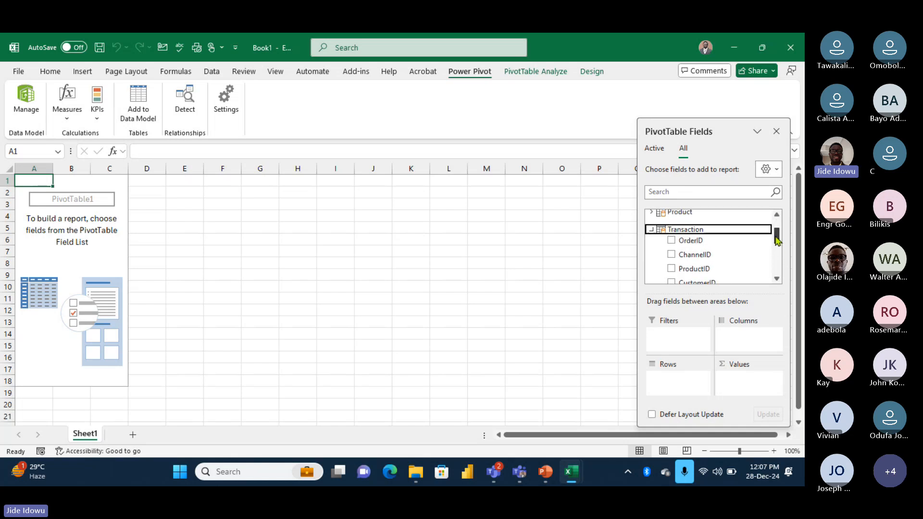
{"action": "left_click", "coordinate": [652, 232]}
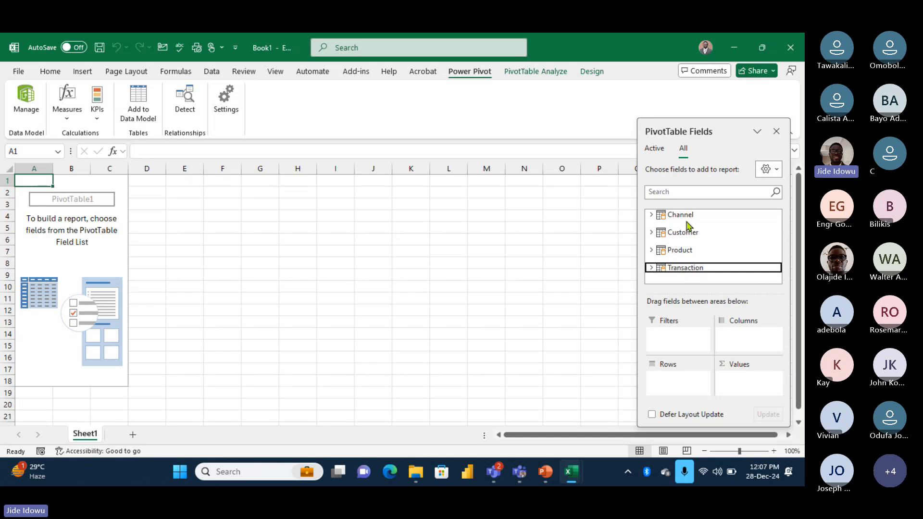
{"action": "left_click", "coordinate": [652, 250]}
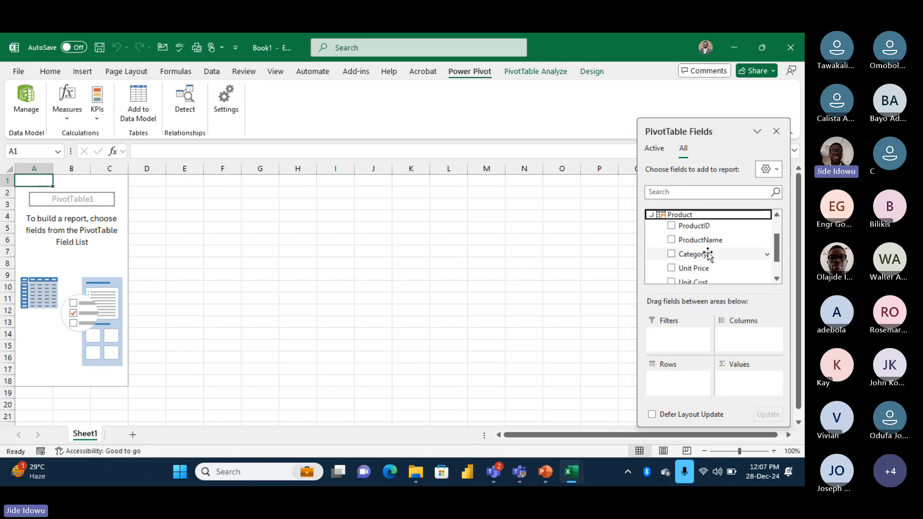
{"action": "left_click", "coordinate": [672, 241]}
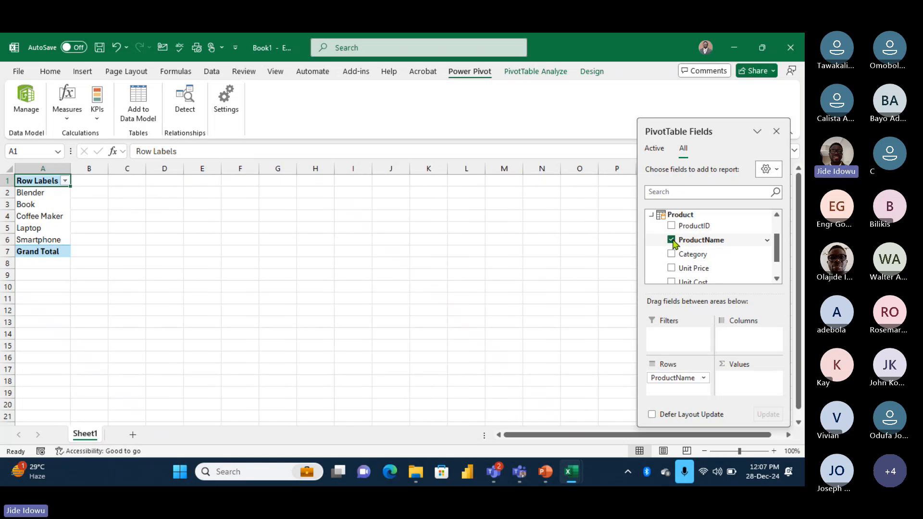
{"action": "left_click", "coordinate": [652, 216]}
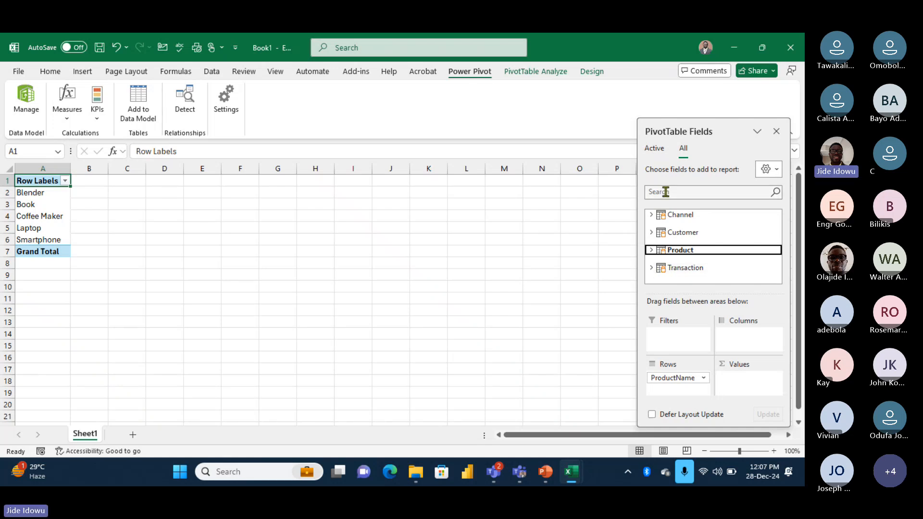
- Add the TotalSales and TotalProfit measures from the Transaction table as PivotTable values, with TotalSales placed first
{"action": "left_click", "coordinate": [652, 268]}
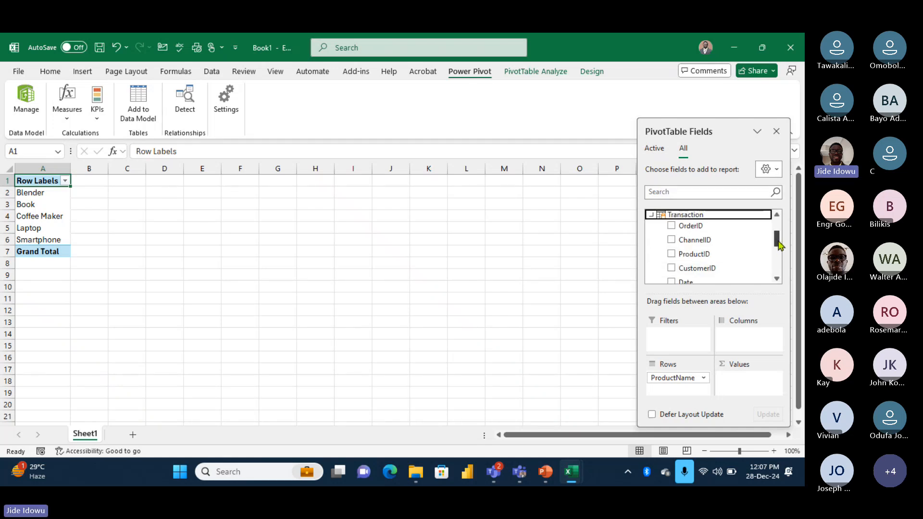
{"action": "left_click_drag", "start_coordinate": [780, 246], "coordinate": [779, 270]}
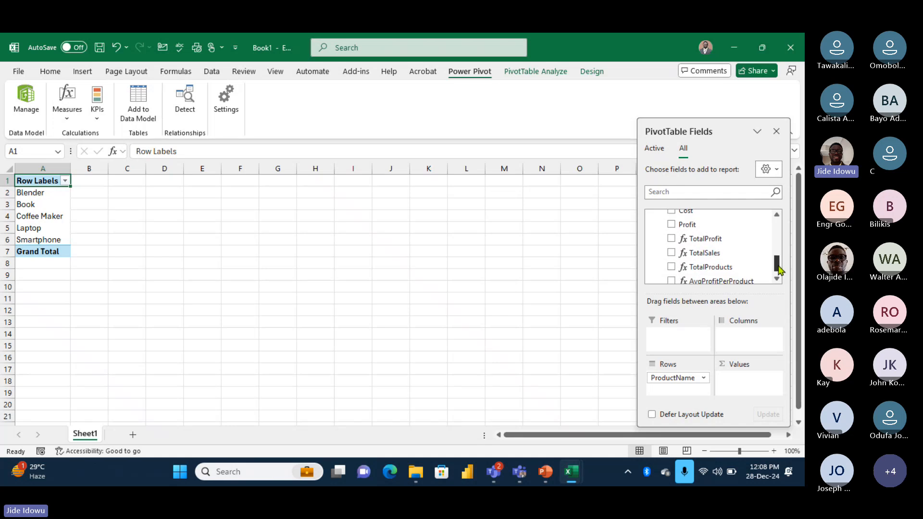
{"action": "left_click", "coordinate": [672, 239]}
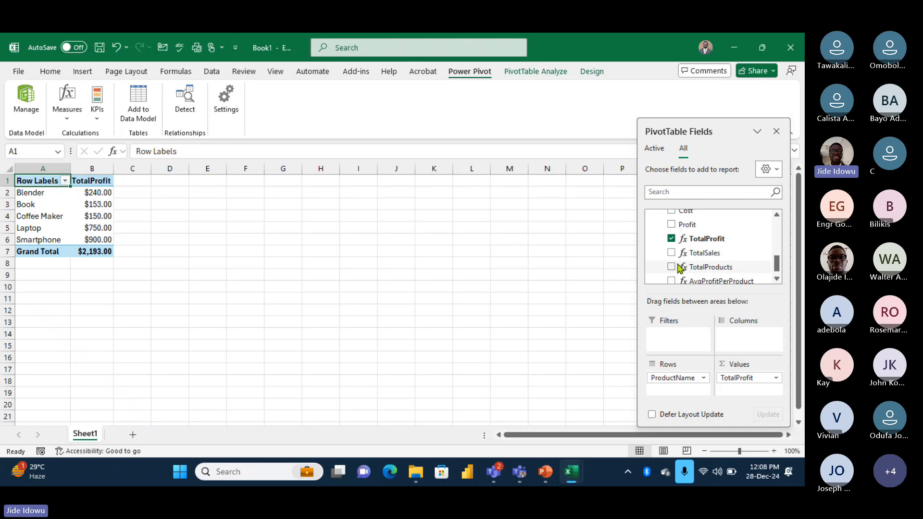
{"action": "left_click", "coordinate": [672, 254]}
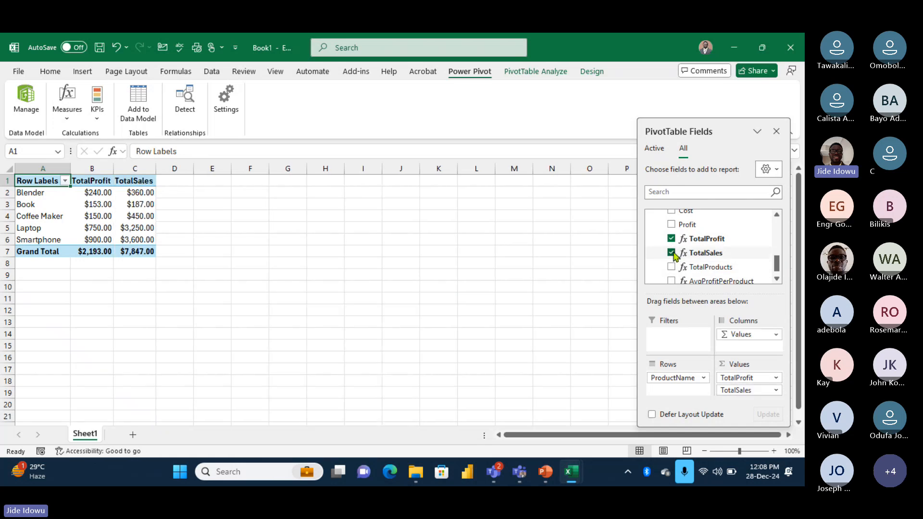
{"action": "left_click", "coordinate": [673, 253]}
{"action": "left_click", "coordinate": [674, 253]}
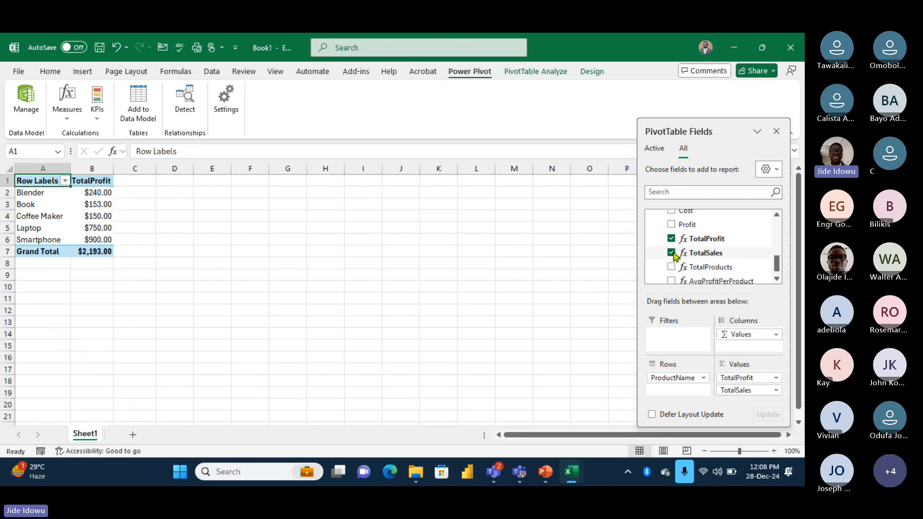
{"action": "left_click", "coordinate": [671, 239]}
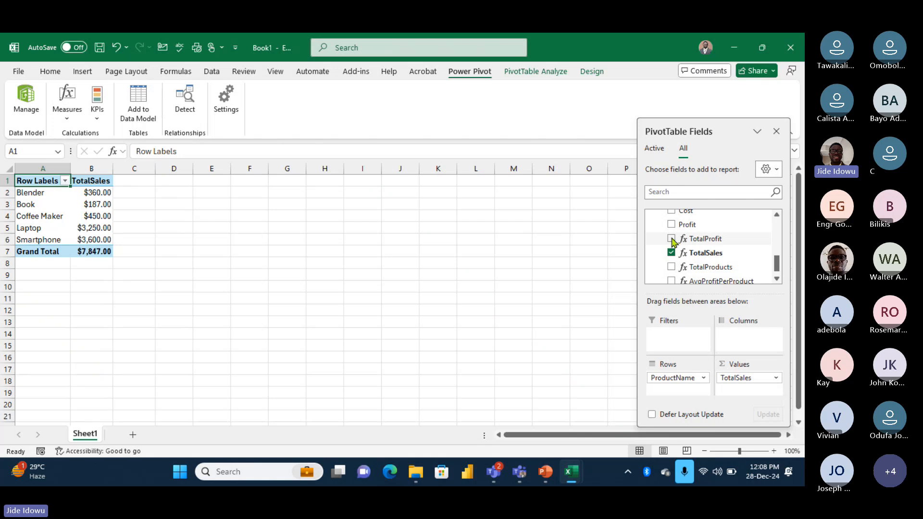
{"action": "left_click", "coordinate": [672, 239]}
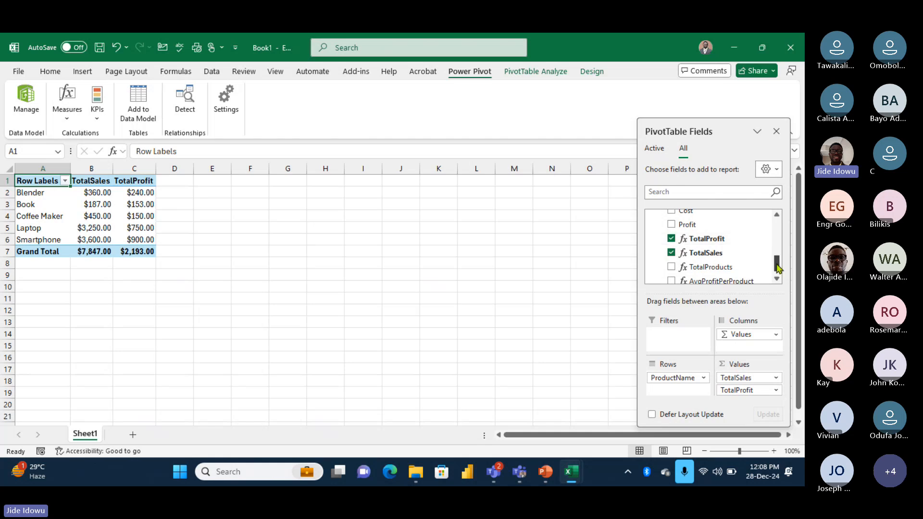
- Look over the Product table's fields and collapse the Product and Transaction tables in the field list
{"action": "left_click_drag", "start_coordinate": [777, 267], "coordinate": [779, 230]}
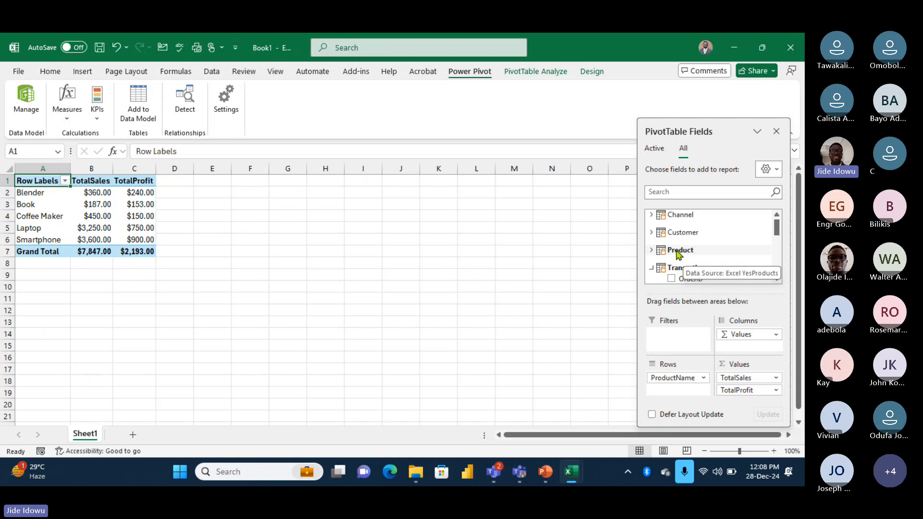
{"action": "left_click", "coordinate": [651, 250]}
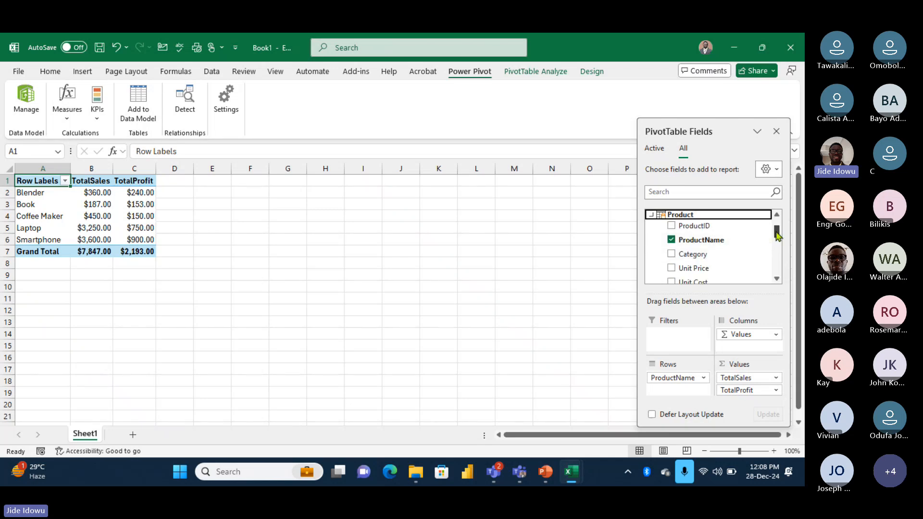
{"action": "left_click_drag", "start_coordinate": [776, 235], "coordinate": [777, 229]}
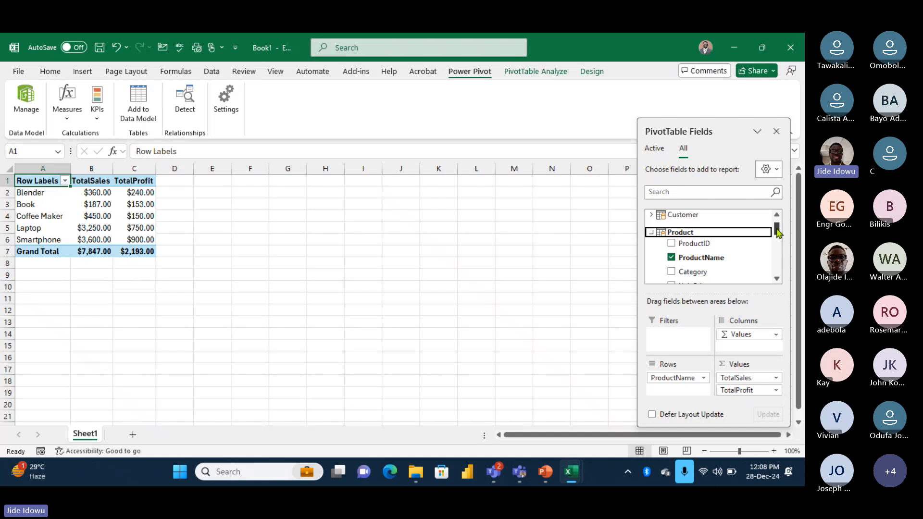
{"action": "left_click", "coordinate": [652, 234]}
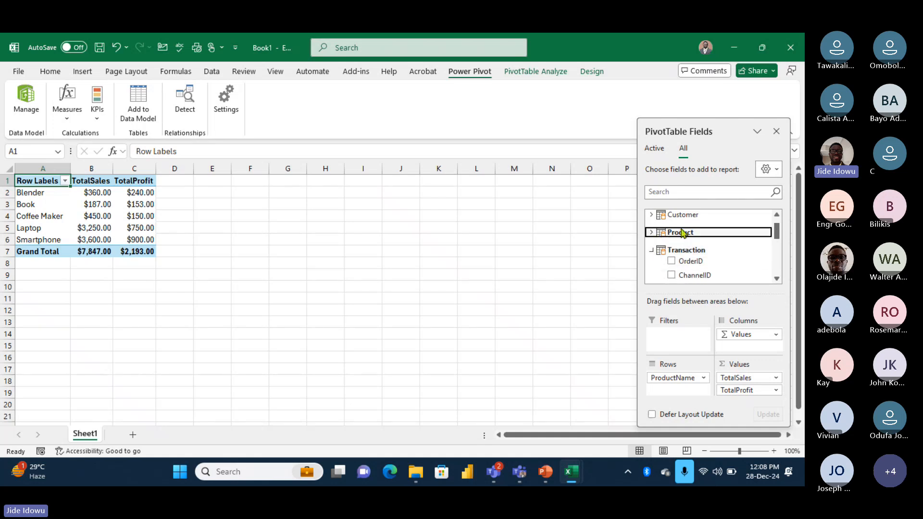
{"action": "left_click", "coordinate": [652, 251]}
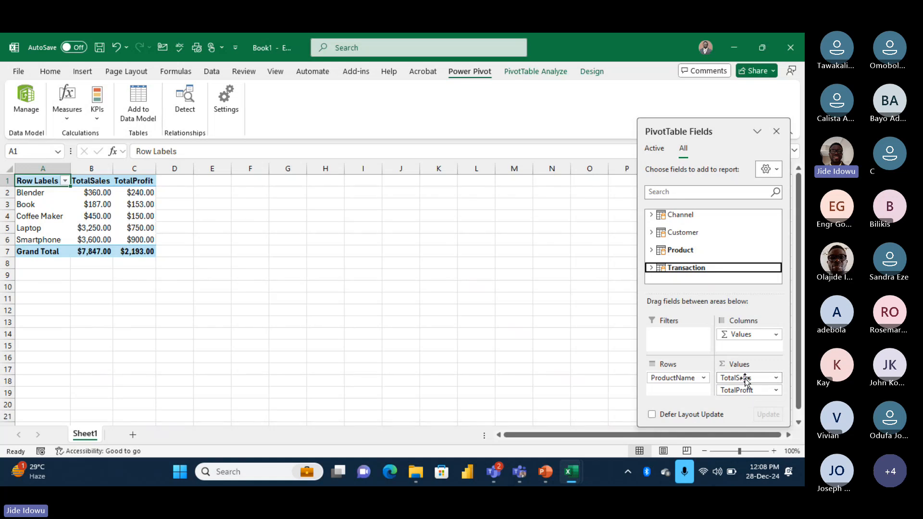
- Remove TotalSales from the PivotTable values and add the Transaction table's OrderID above TotalProfit instead
{"action": "left_click_drag", "start_coordinate": [749, 378], "coordinate": [573, 372]}
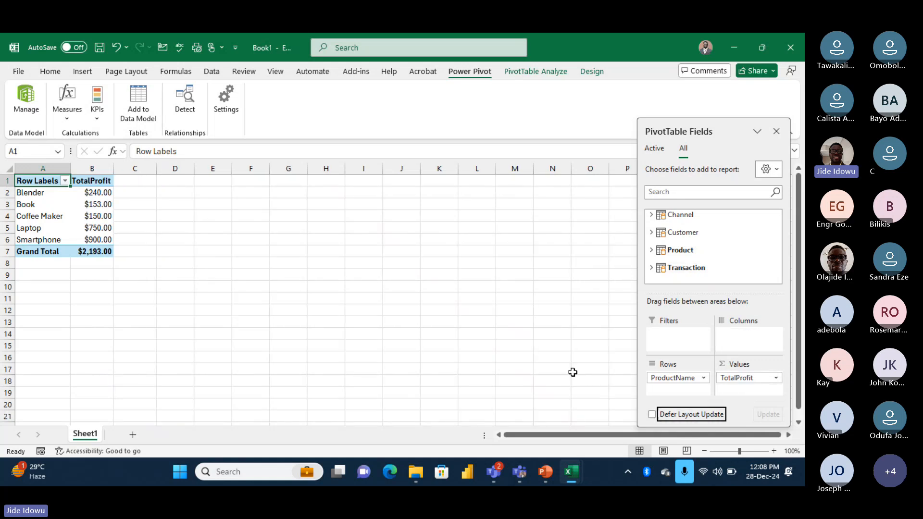
{"action": "left_click", "coordinate": [653, 268]}
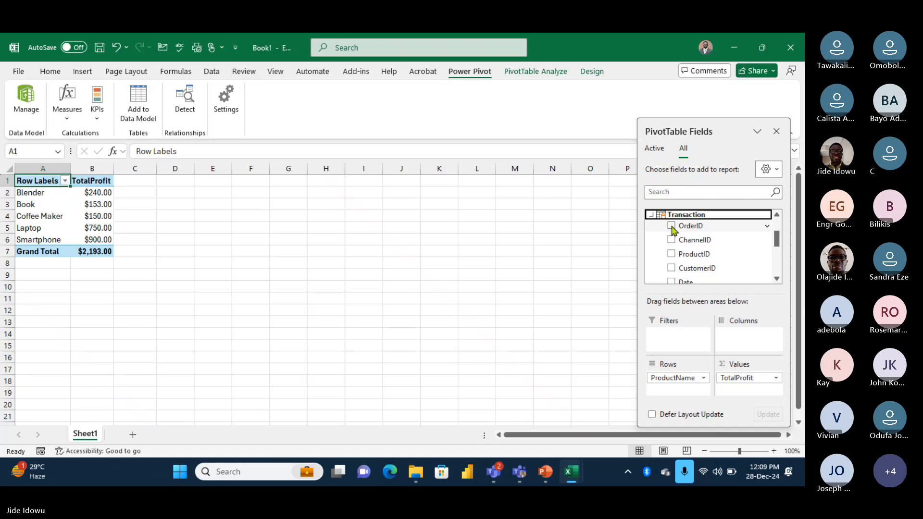
{"action": "left_click_drag", "start_coordinate": [672, 229], "coordinate": [738, 381]}
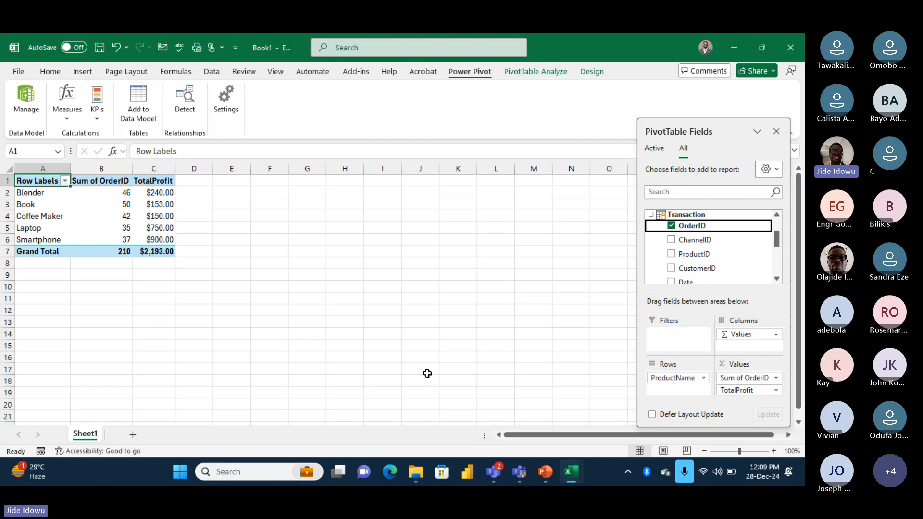
- Switch to Power Pivot, examine the Transaction records through the last row, and return to the Book1 workbook
{"action": "mouse_move", "coordinate": [571, 472]}
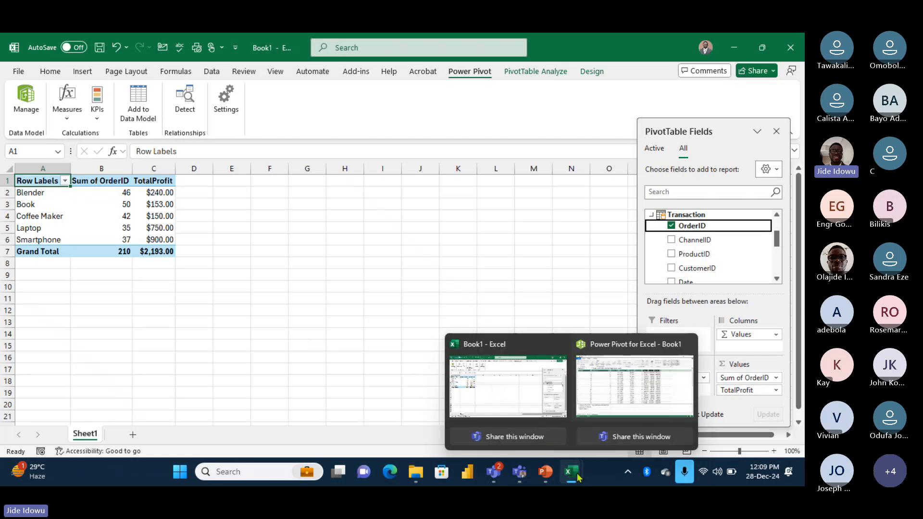
{"action": "mouse_move", "coordinate": [601, 401]}
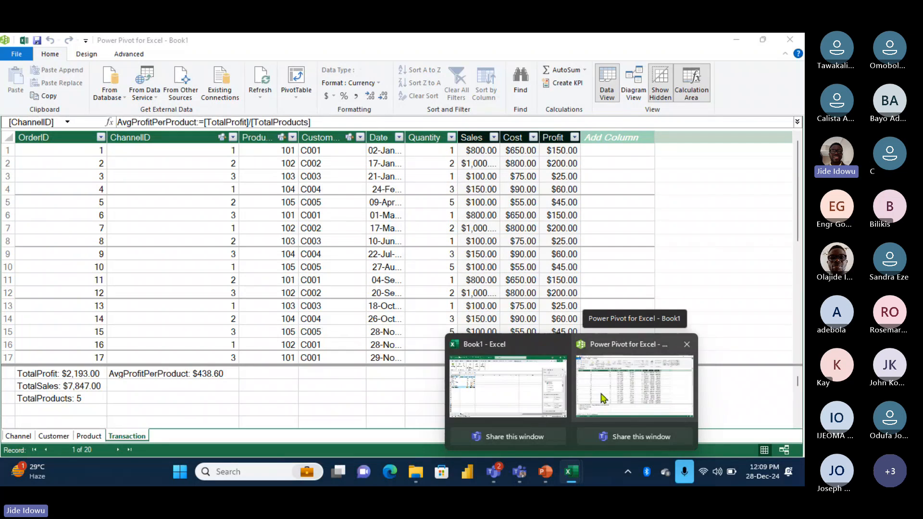
{"action": "left_click", "coordinate": [601, 398]}
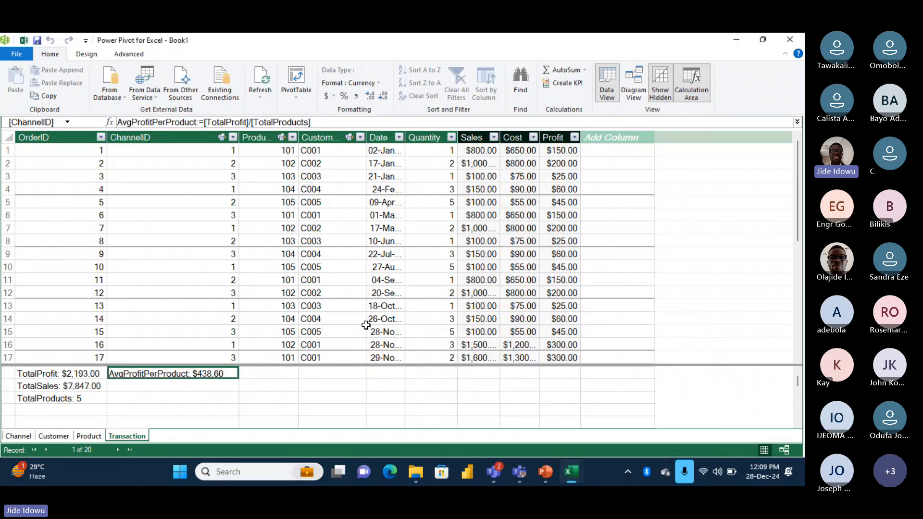
{"action": "left_click_drag", "start_coordinate": [794, 221], "coordinate": [797, 245]}
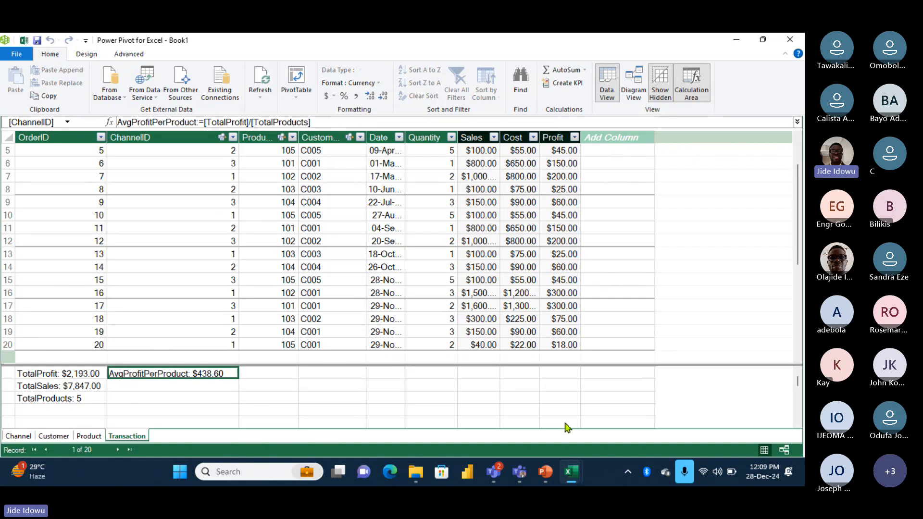
{"action": "mouse_move", "coordinate": [576, 475]}
{"action": "left_click", "coordinate": [524, 383]}
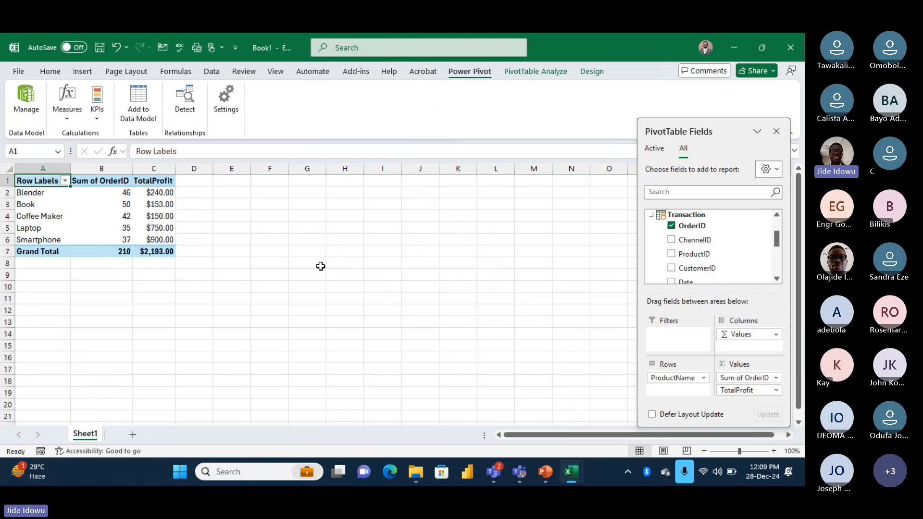
- Change the OrderID value field's summary calculation from Sum to Count
{"action": "left_click", "coordinate": [776, 378]}
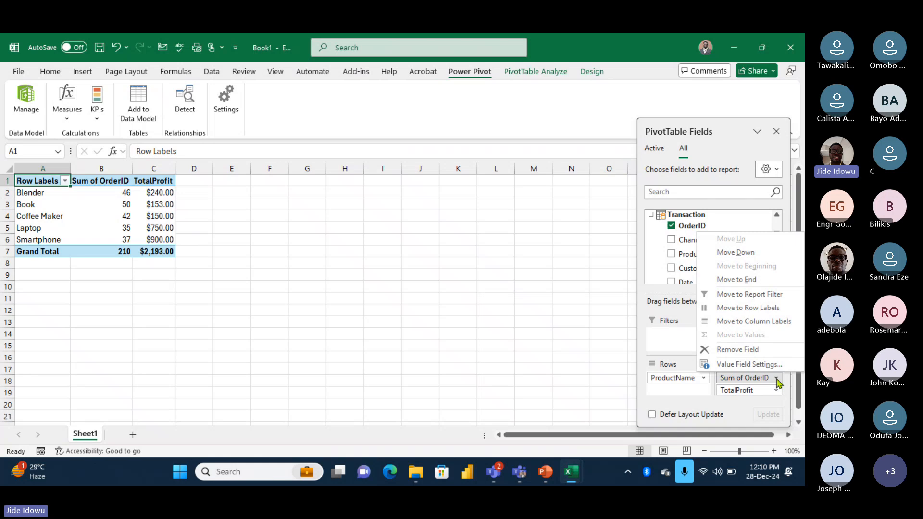
{"action": "left_click", "coordinate": [749, 364]}
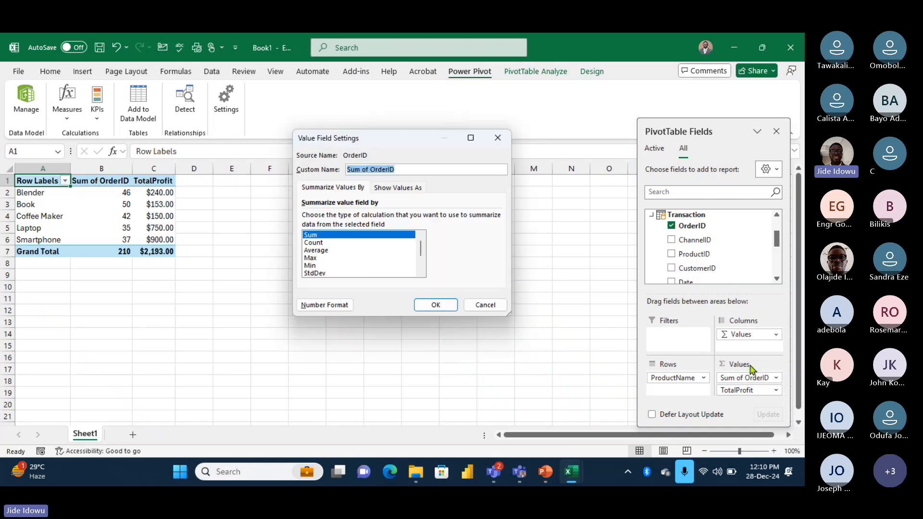
{"action": "left_click", "coordinate": [316, 243]}
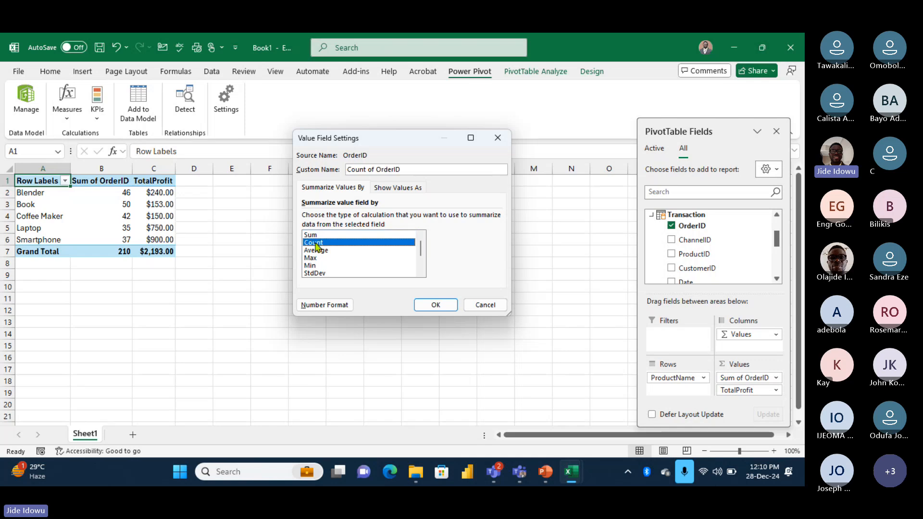
{"action": "left_click", "coordinate": [428, 304]}
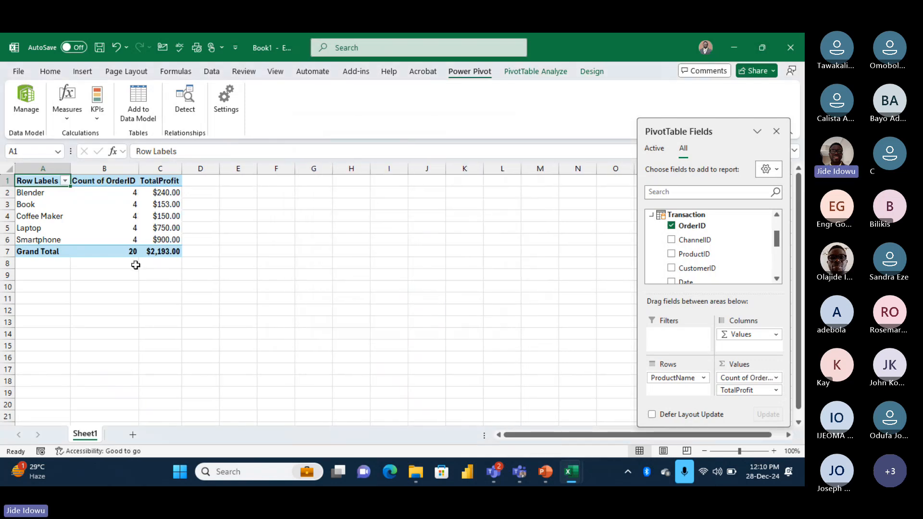
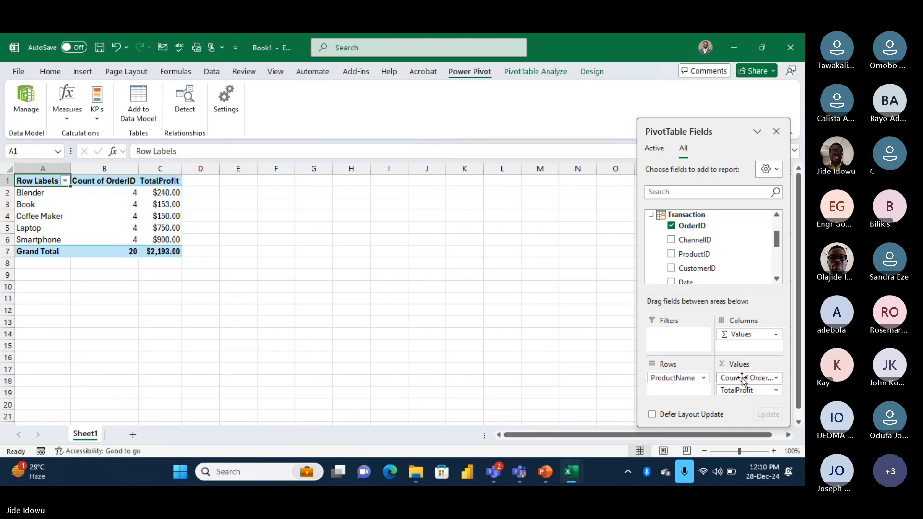
- Remove the OrderID count from the values, add TotalSales back, and re-add TotalProfit so it follows TotalSales
{"action": "left_click_drag", "start_coordinate": [744, 378], "coordinate": [504, 356]}
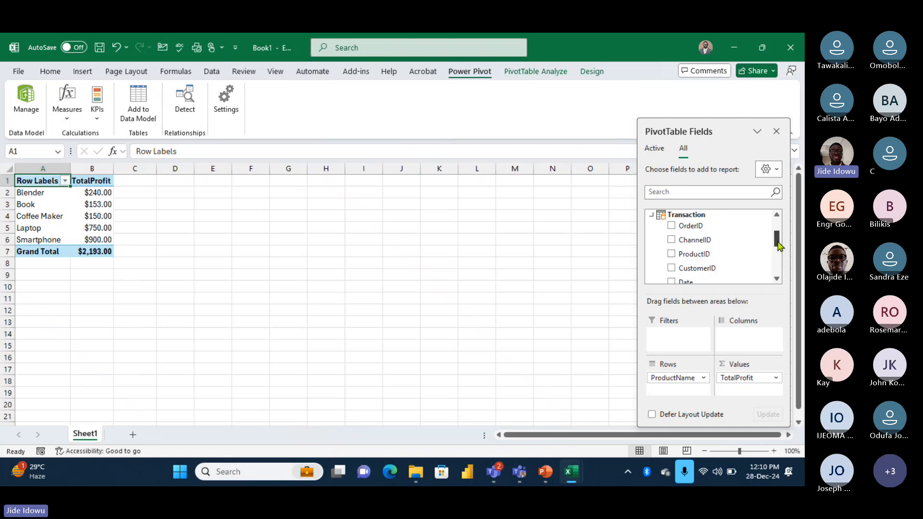
{"action": "left_click_drag", "start_coordinate": [778, 243], "coordinate": [778, 267]}
{"action": "left_click", "coordinate": [671, 241]}
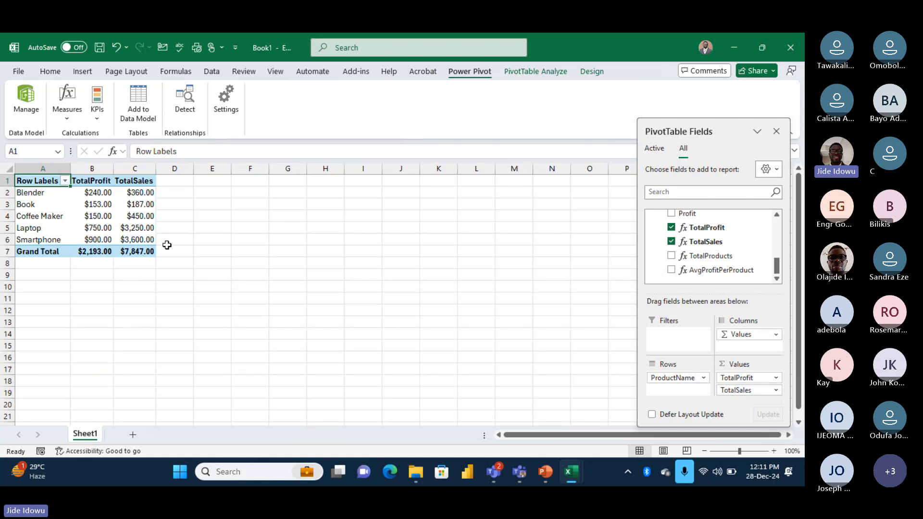
{"action": "left_click", "coordinate": [671, 229]}
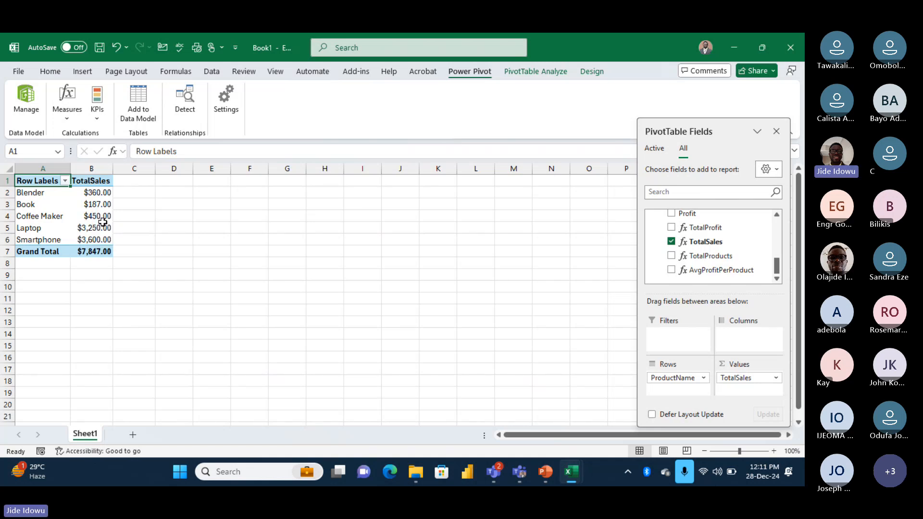
{"action": "left_click", "coordinate": [672, 228]}
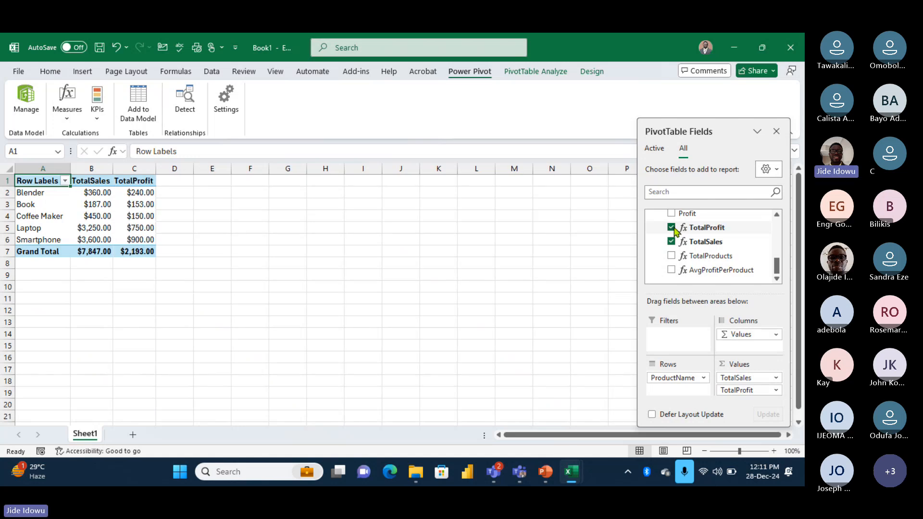
- Remove TotalSales from the PivotTable values so that only TotalProfit is listed by product, and examine the product profits
{"action": "left_click", "coordinate": [671, 242]}
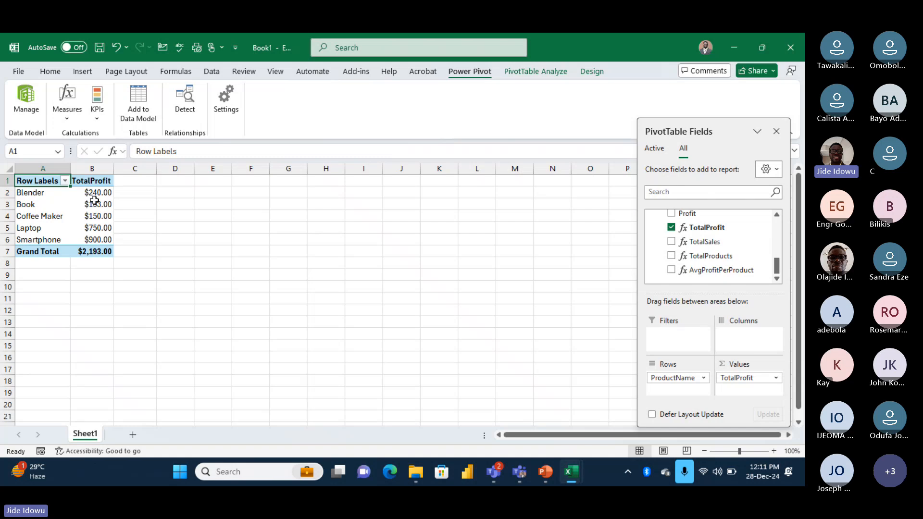
{"action": "mouse_move", "coordinate": [63, 206]}
{"action": "mouse_move", "coordinate": [107, 239]}
{"action": "mouse_move", "coordinate": [104, 195]}
{"action": "mouse_move", "coordinate": [107, 198]}
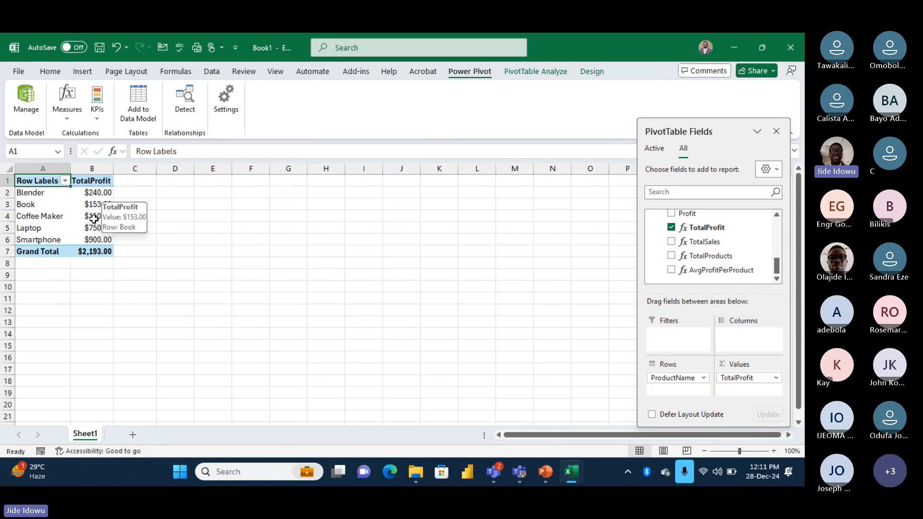
{"action": "mouse_move", "coordinate": [94, 224]}
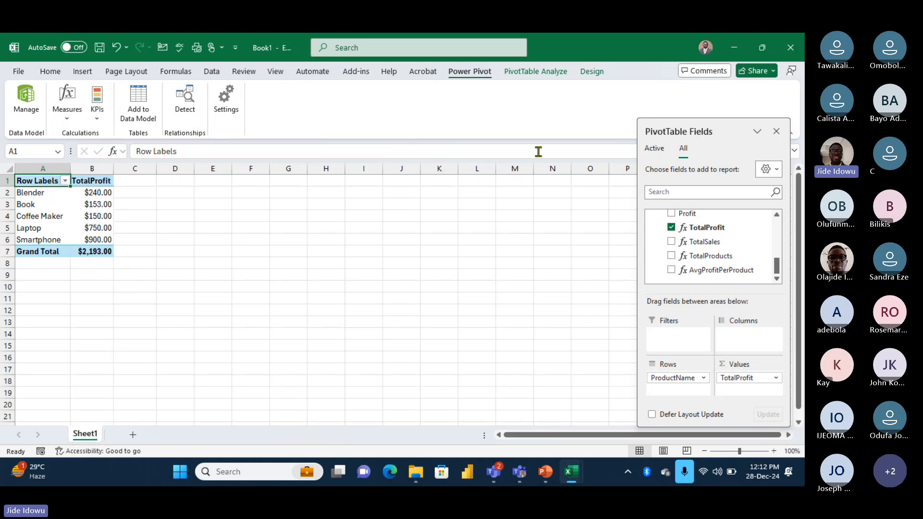
- Start a new KPI with TotalProfit as its base field and review the measures available for its base and target
{"action": "left_click", "coordinate": [97, 124]}
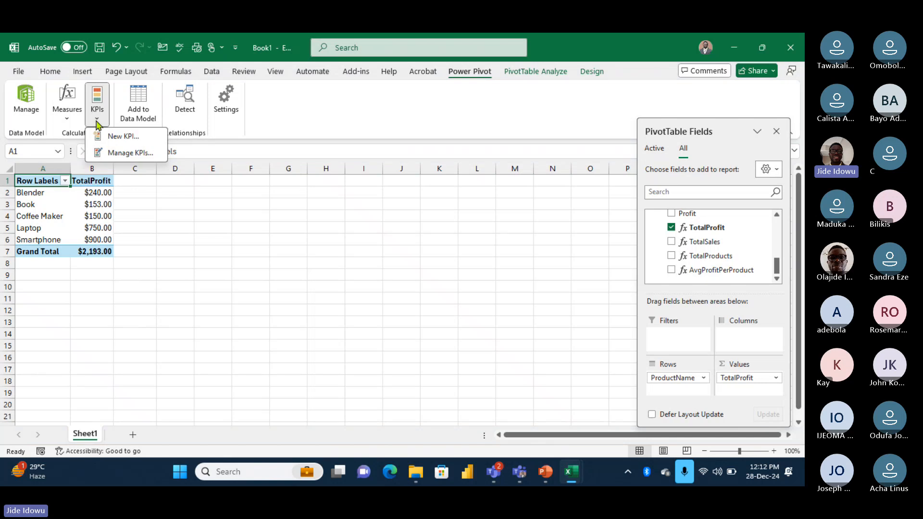
{"action": "left_click", "coordinate": [123, 139]}
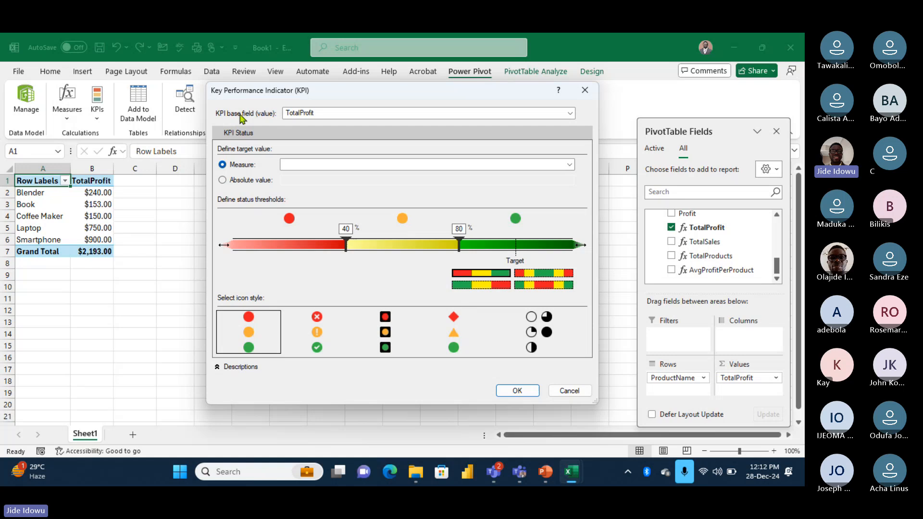
{"action": "left_click", "coordinate": [570, 114]}
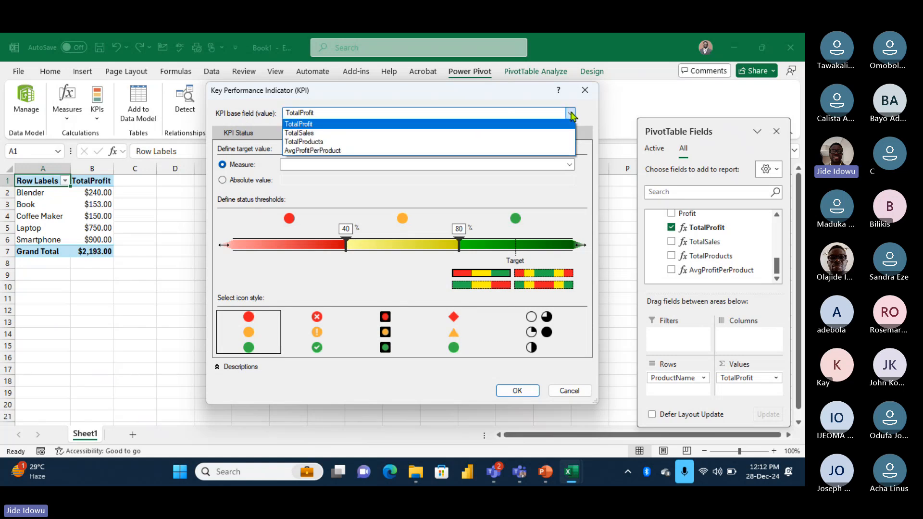
{"action": "left_click", "coordinate": [572, 114]}
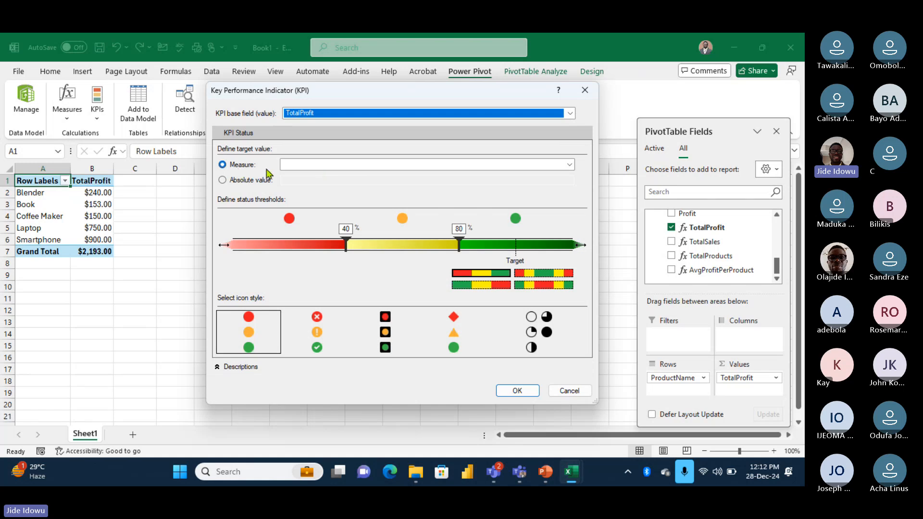
{"action": "left_click", "coordinate": [570, 165]}
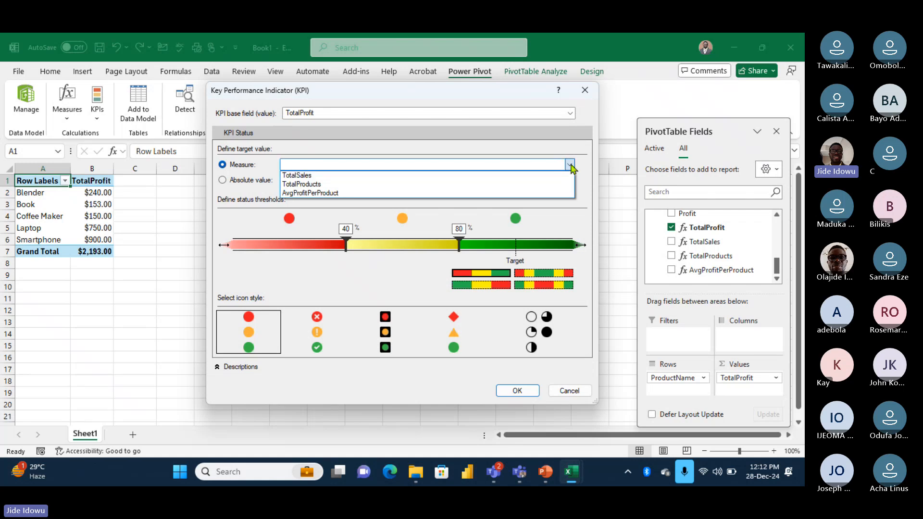
{"action": "left_click", "coordinate": [571, 165]}
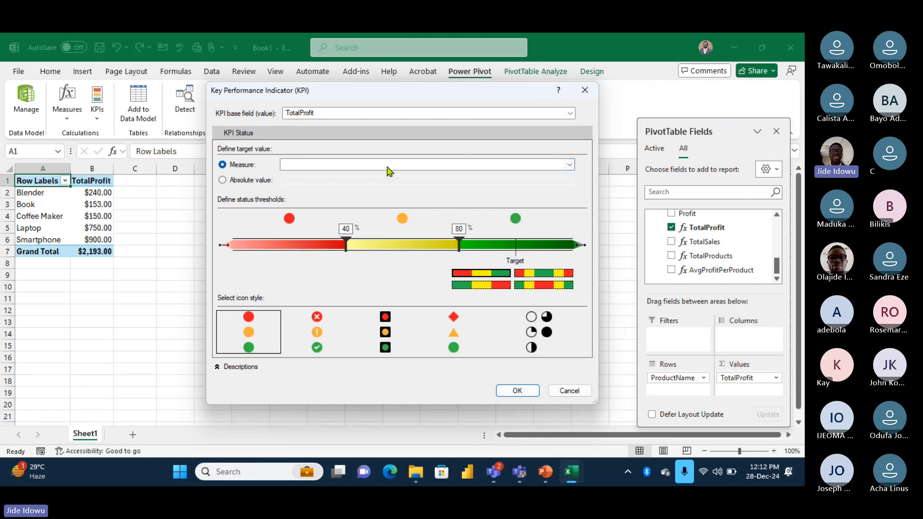
{"action": "left_click", "coordinate": [570, 165]}
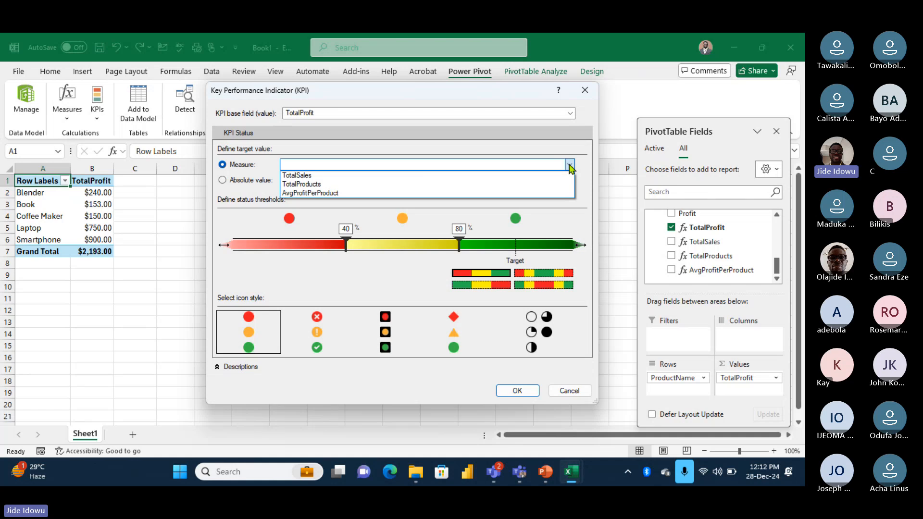
{"action": "left_click", "coordinate": [570, 166]}
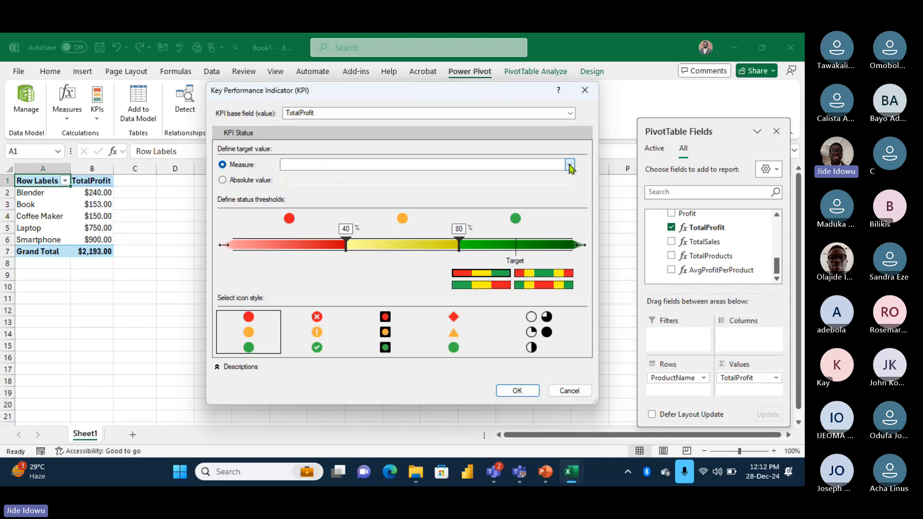
- Define the KPI target as an absolute value of 800
{"action": "left_click", "coordinate": [223, 180]}
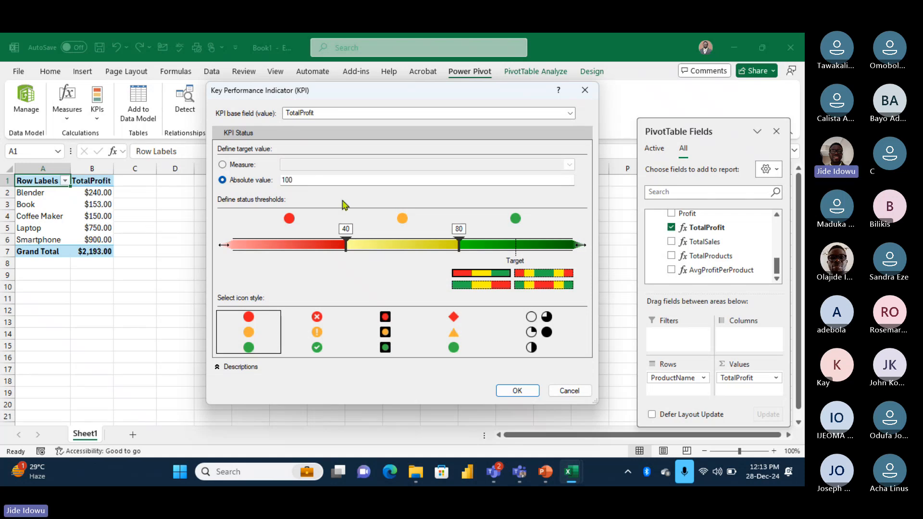
{"action": "left_click", "coordinate": [311, 179]}
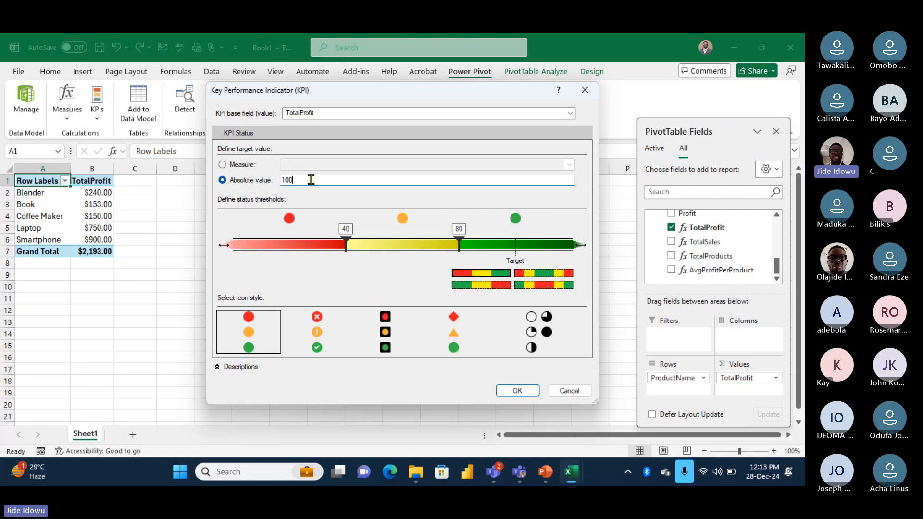
{"action": "key", "text": "BackSpace"}
{"action": "key", "text": "BackSpace"}
{"action": "key", "text": "BackSpace"}
{"action": "type", "text": "800"}
{"action": "left_click", "coordinate": [250, 181]}
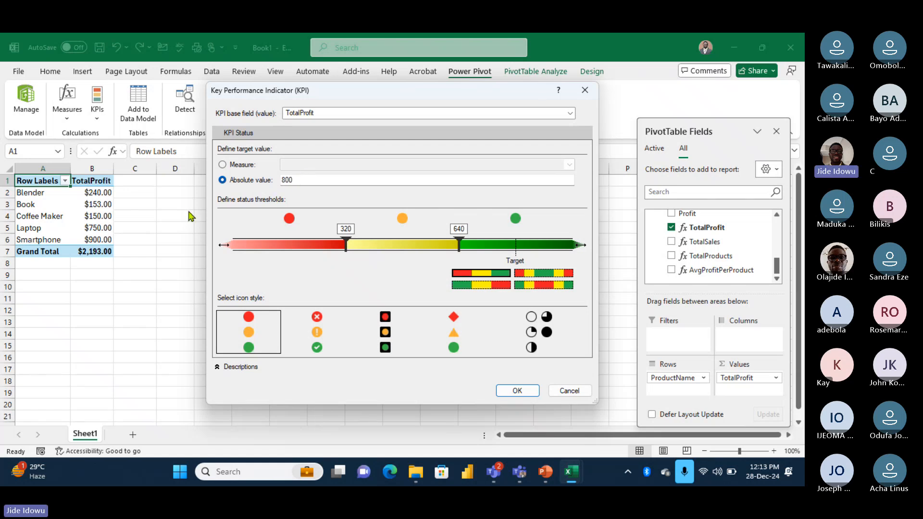
- Change the KPI's absolute target value to 900
{"action": "left_click", "coordinate": [295, 181]}
{"action": "key", "text": "BackSpace"}
{"action": "key", "text": "BackSpace"}
{"action": "key", "text": "BackSpace"}
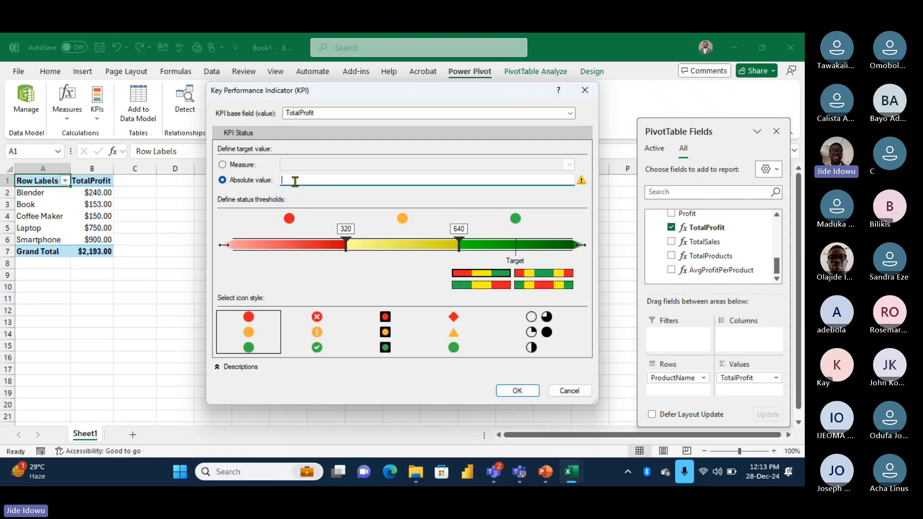
{"action": "type", "text": "900"}
{"action": "left_click", "coordinate": [268, 184]}
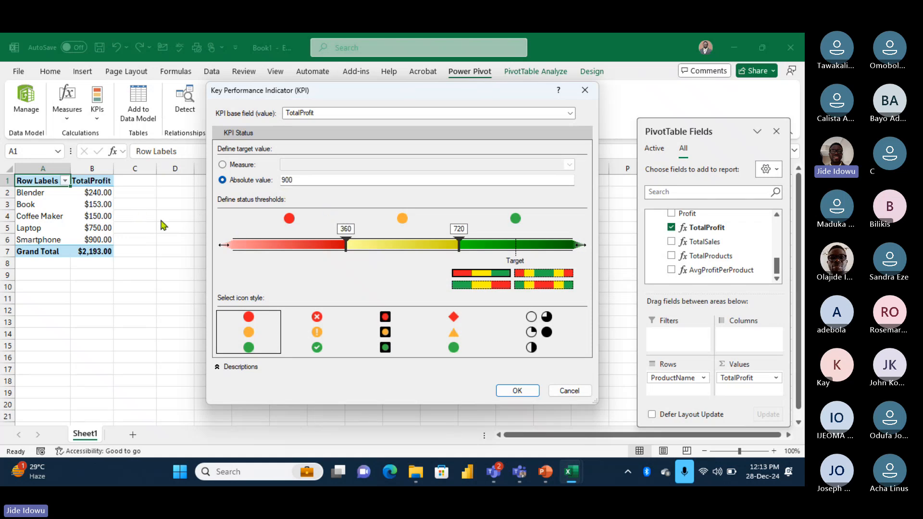
- Set the KPI's lower status threshold to 300 and its upper status threshold to 800
{"action": "left_click", "coordinate": [346, 229]}
{"action": "key", "text": "ctrl+a"}
{"action": "type", "text": "300"}
{"action": "key", "text": "Return"}
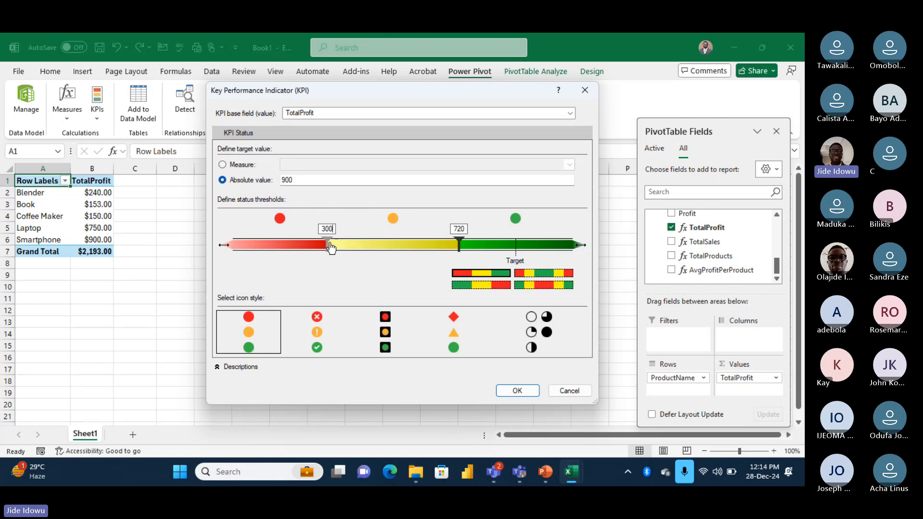
{"action": "mouse_move", "coordinate": [327, 246]}
{"action": "left_mouse_down"}
{"action": "mouse_move", "coordinate": [368, 248]}
{"action": "mouse_move", "coordinate": [328, 248]}
{"action": "left_mouse_up"}
{"action": "double_click", "coordinate": [459, 228]}
{"action": "type", "text": "800"}
{"action": "key", "text": "Return"}
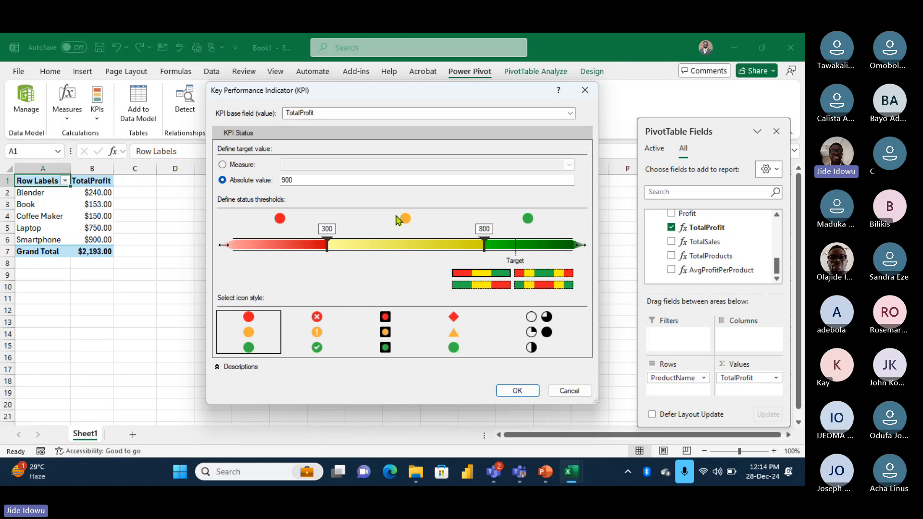
- Change the TotalProfit KPI's absolute target value to 800
{"action": "double_click", "coordinate": [291, 181]}
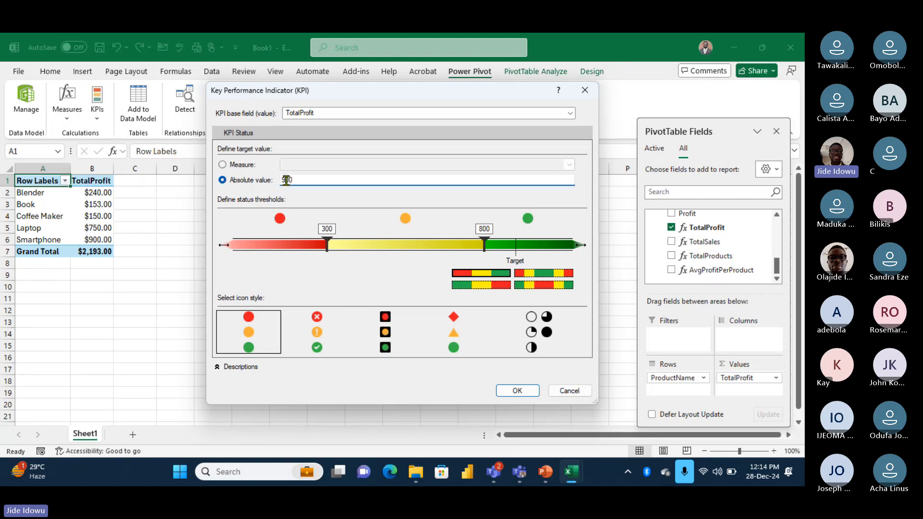
{"action": "type", "text": "800"}
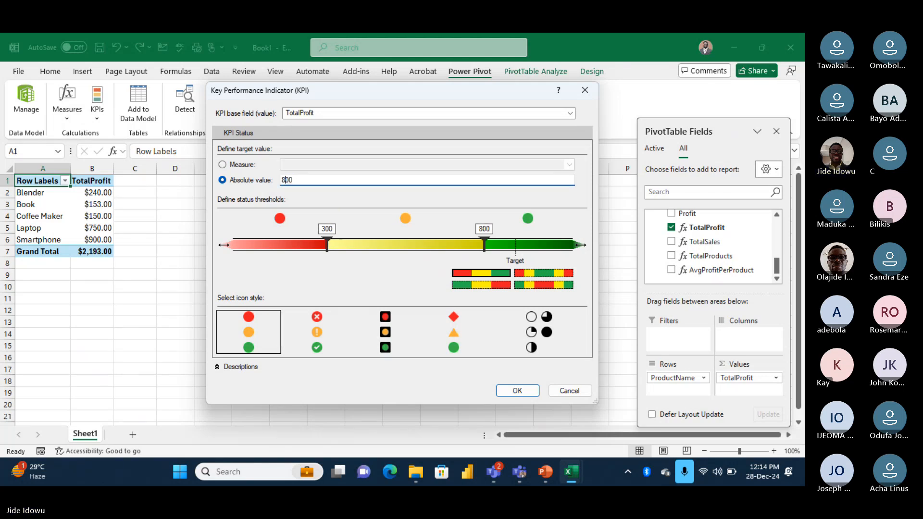
{"action": "left_click", "coordinate": [274, 184]}
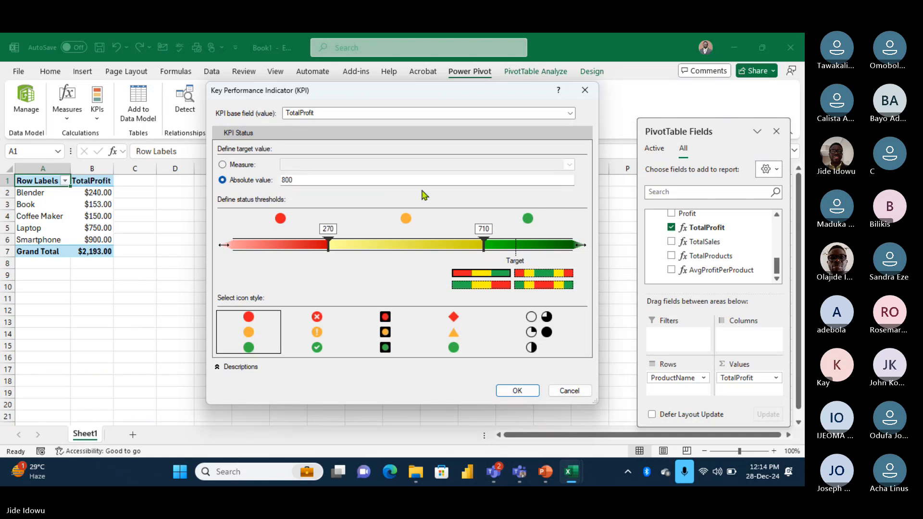
- Set the KPI's upper status threshold to 800 and its lower status threshold to 250
{"action": "double_click", "coordinate": [485, 229]}
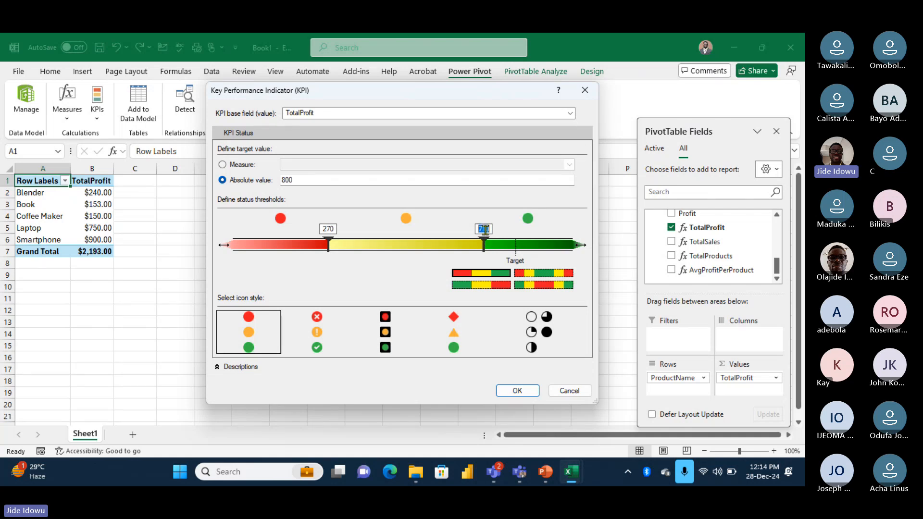
{"action": "type", "text": "800"}
{"action": "key", "text": "Return"}
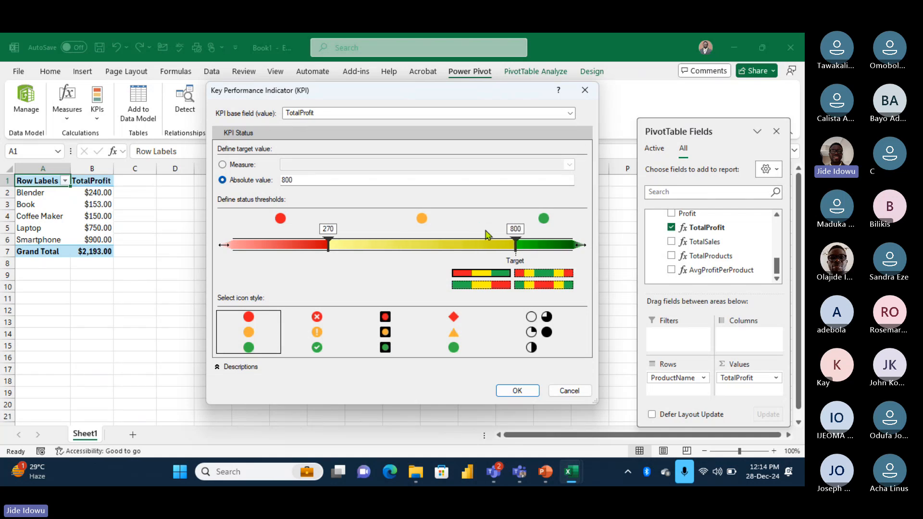
{"action": "double_click", "coordinate": [326, 230]}
{"action": "type", "text": "250"}
{"action": "key", "text": "Return"}
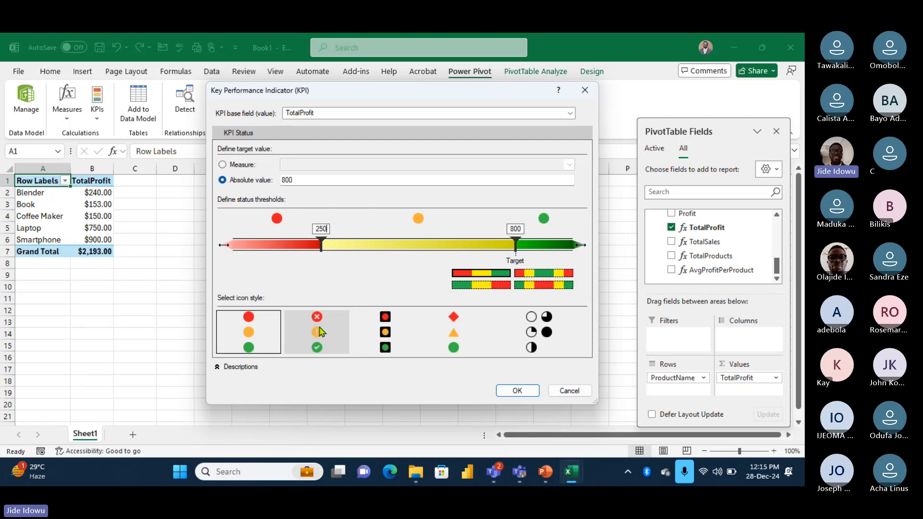
- Choose the icon style with red cross, yellow exclamation mark and green check mark, and create the TotalProfit KPI
{"action": "left_click", "coordinate": [450, 340]}
{"action": "left_click", "coordinate": [385, 338]}
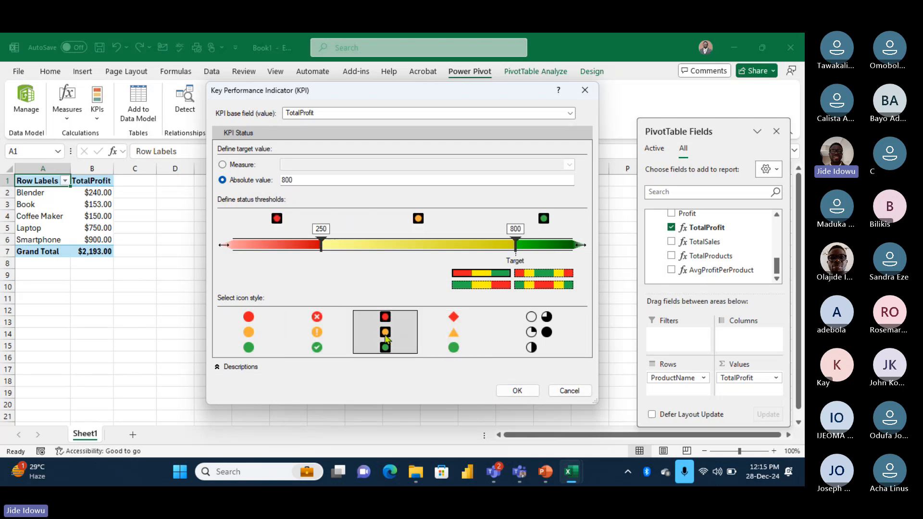
{"action": "left_click", "coordinate": [320, 335]}
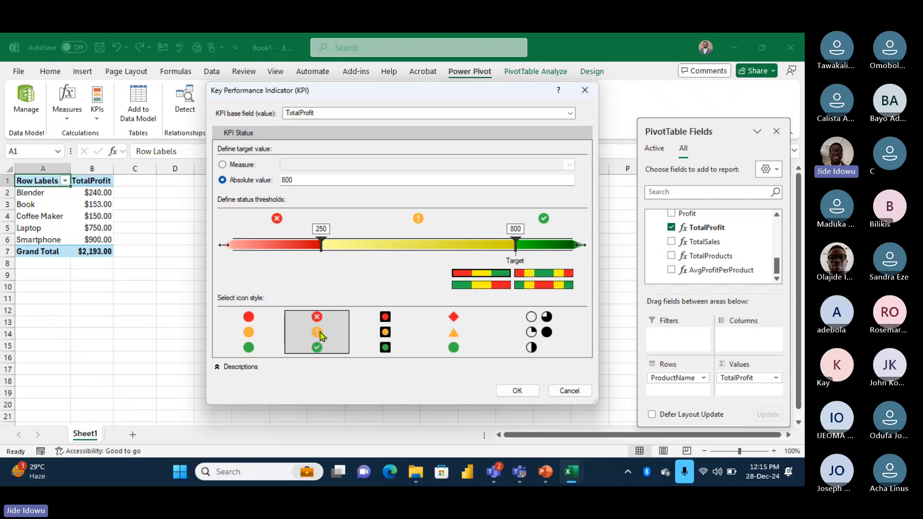
{"action": "left_click", "coordinate": [217, 371]}
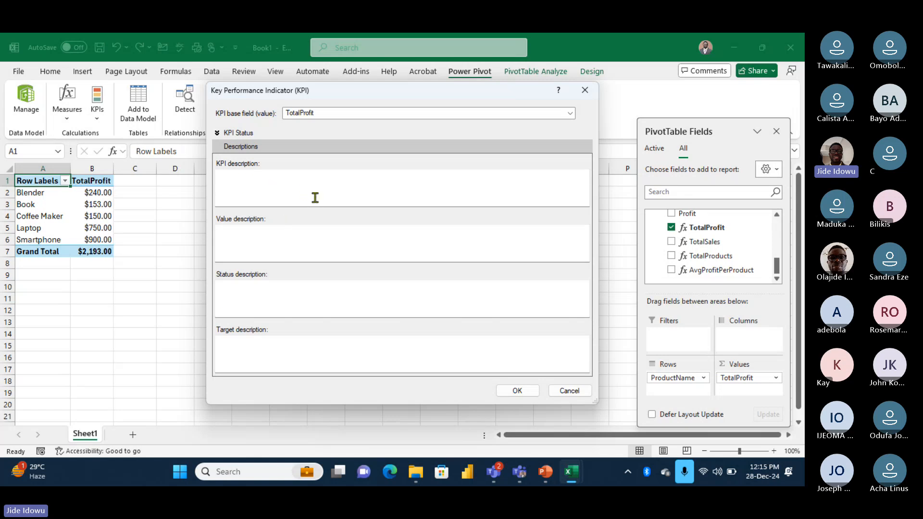
{"action": "left_click", "coordinate": [218, 134]}
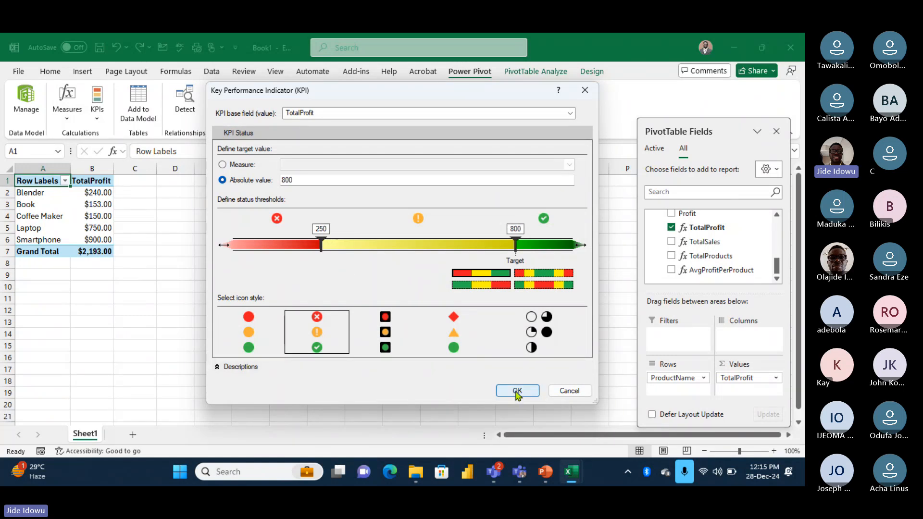
{"action": "left_click", "coordinate": [517, 392]}
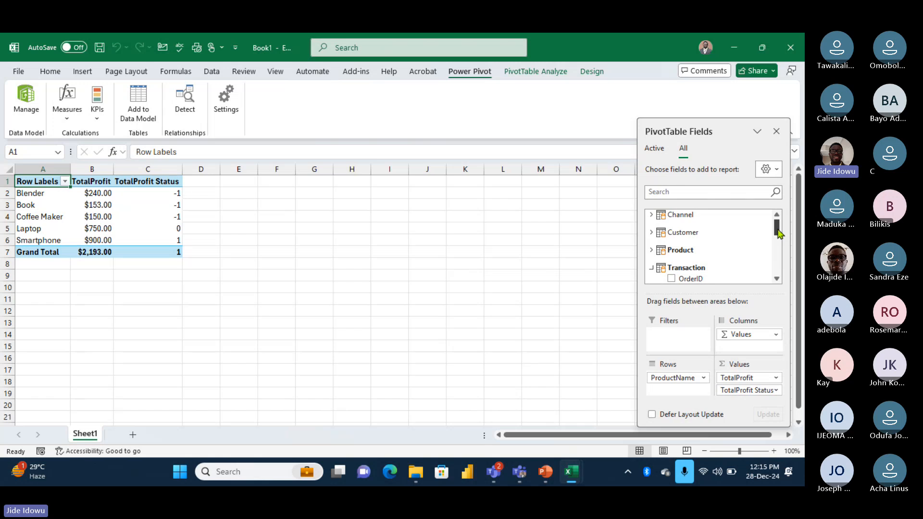
- Remove and re-add the TotalProfit KPI's Status in the PivotTable values, and add its Goal as well
{"action": "left_click_drag", "start_coordinate": [779, 233], "coordinate": [780, 277]}
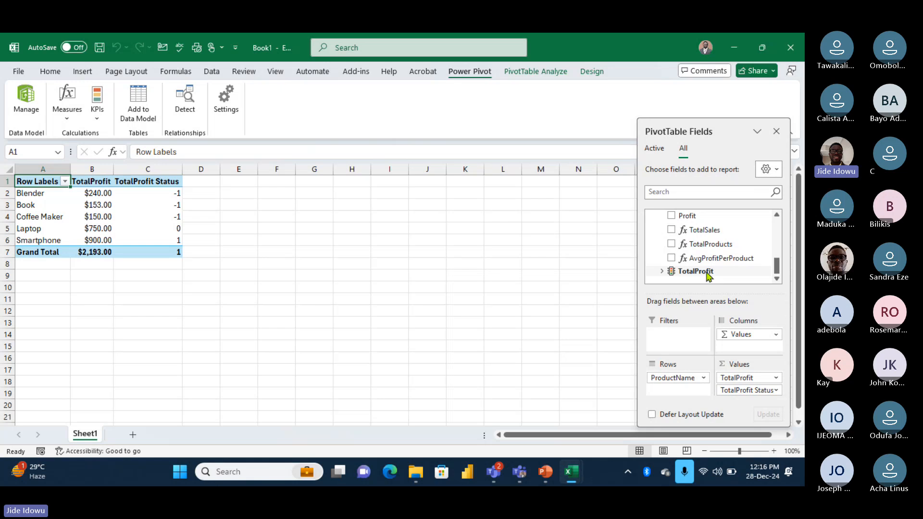
{"action": "left_click", "coordinate": [662, 272]}
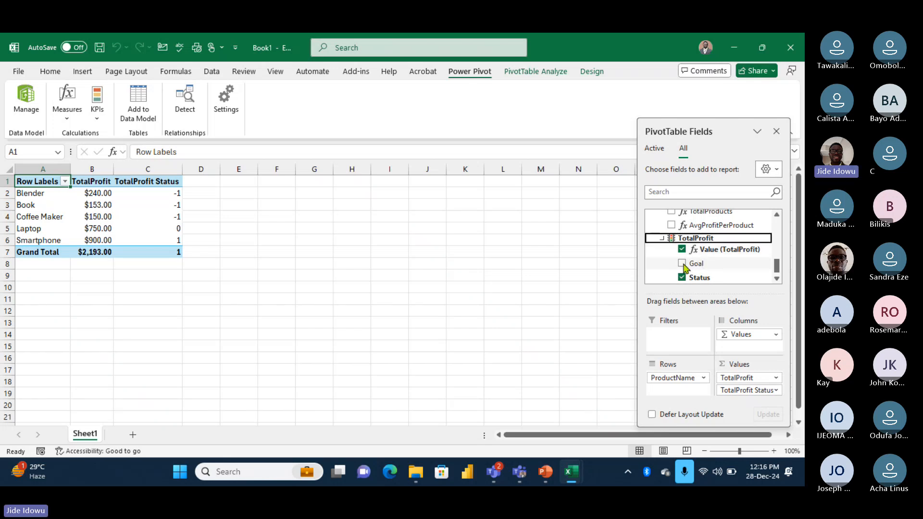
{"action": "scroll", "coordinate": [776, 272], "scroll_direction": "down", "scroll_amount": 1}
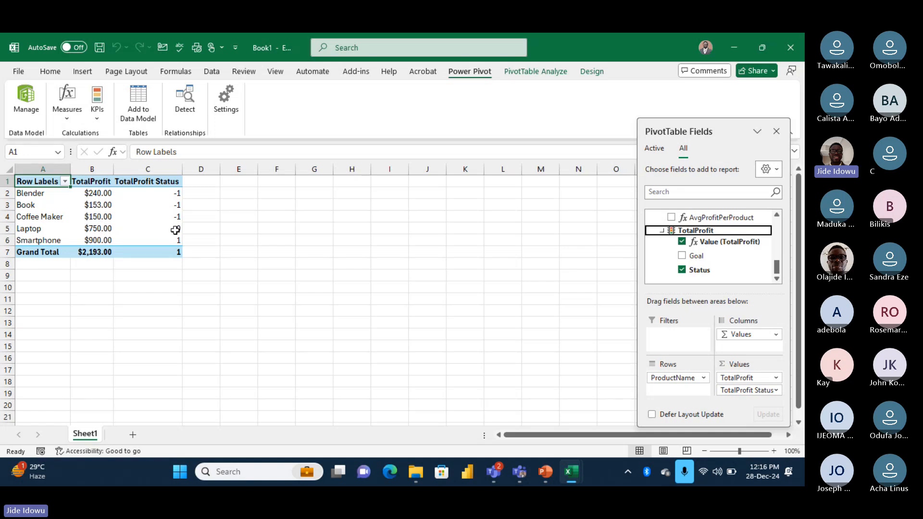
{"action": "left_click", "coordinate": [683, 270]}
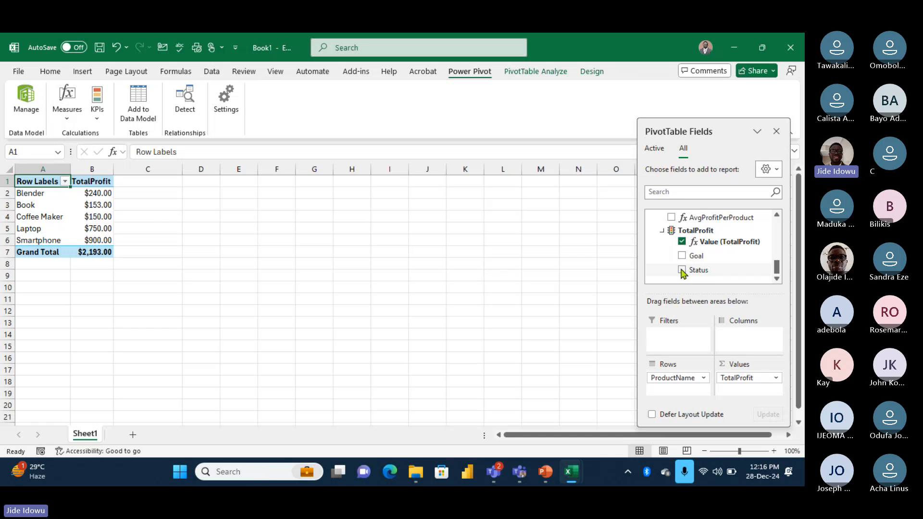
{"action": "left_click", "coordinate": [682, 270]}
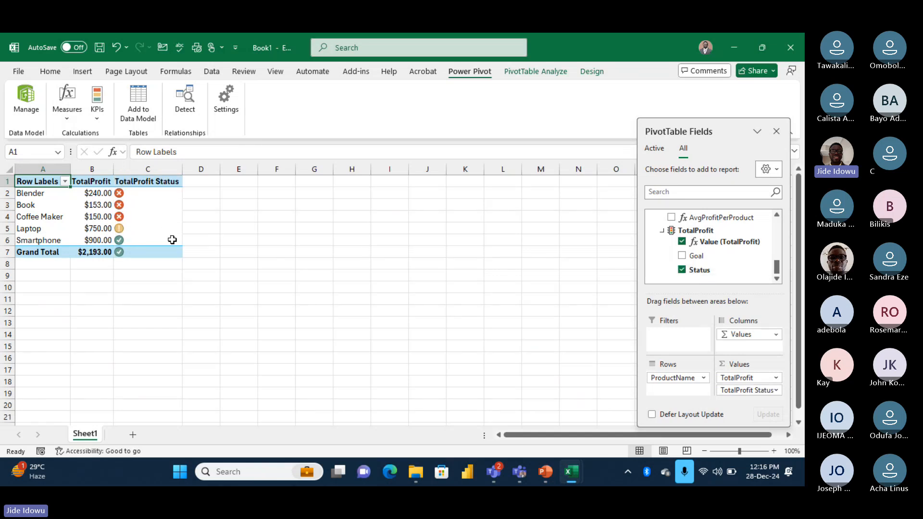
{"action": "left_click", "coordinate": [682, 256]}
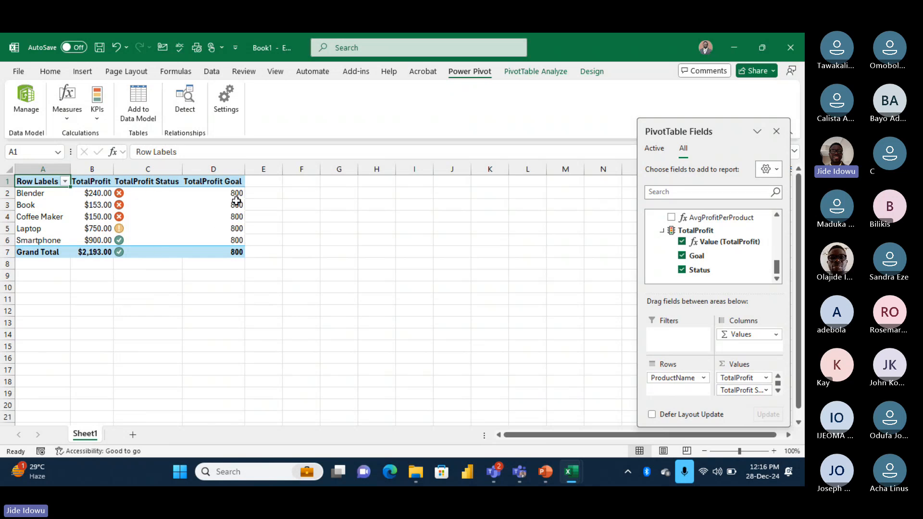
- Collapse the TotalProfit KPI and the Transaction table in the PivotTable field list
{"action": "mouse_move", "coordinate": [237, 202]}
{"action": "mouse_move", "coordinate": [99, 193]}
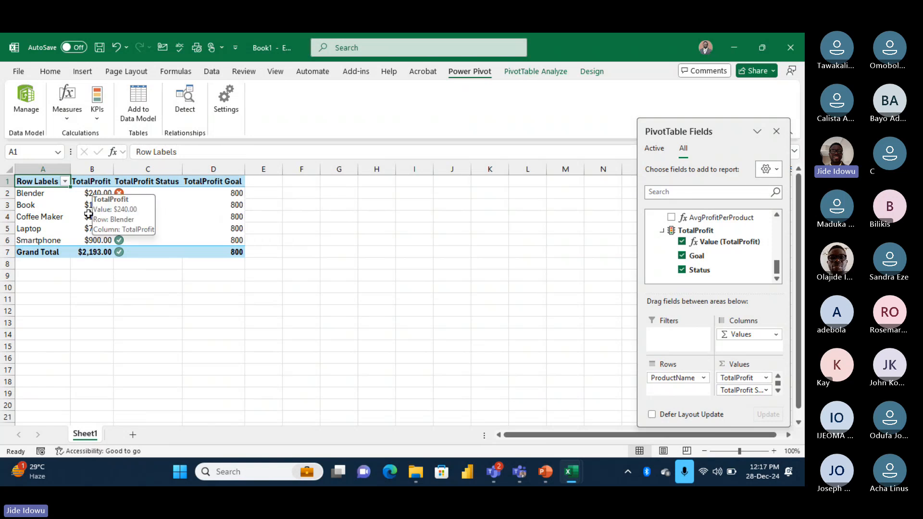
{"action": "mouse_move", "coordinate": [122, 204]}
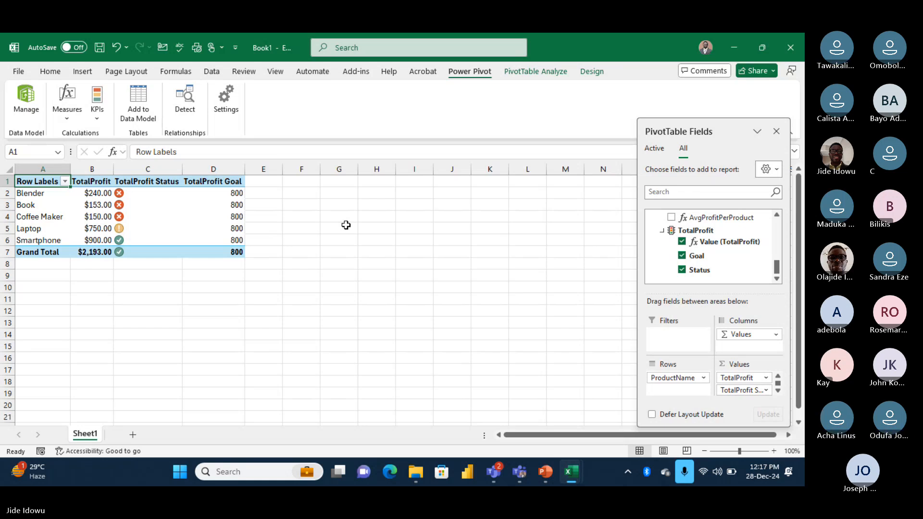
{"action": "left_click", "coordinate": [662, 232]}
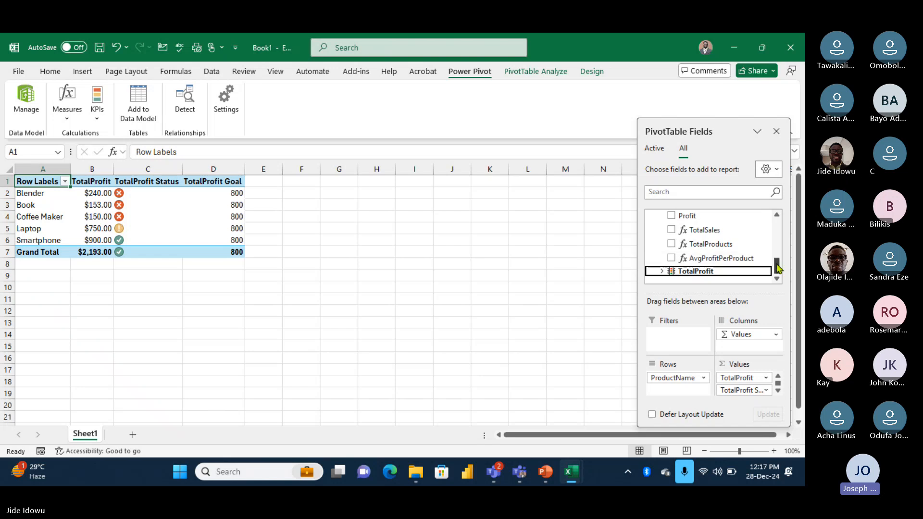
{"action": "scroll", "coordinate": [715, 249], "scroll_direction": "up", "scroll_amount": 3}
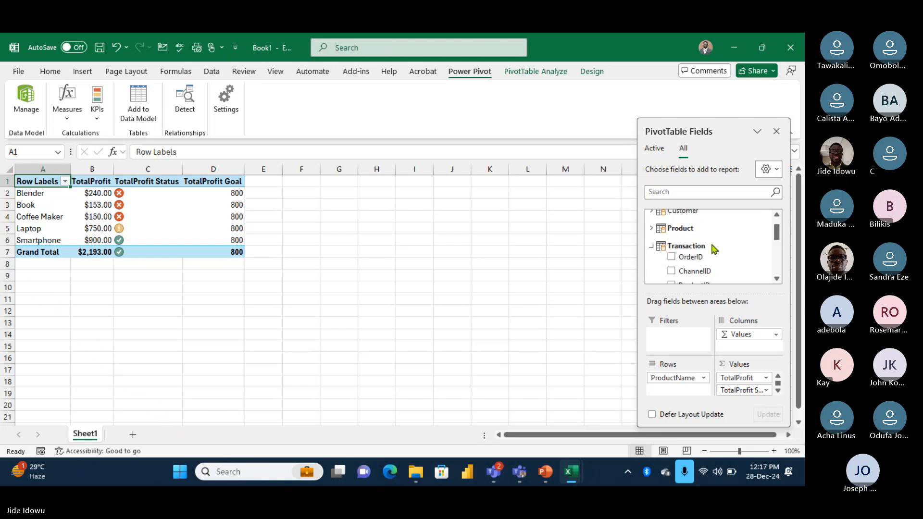
{"action": "left_click", "coordinate": [652, 247]}
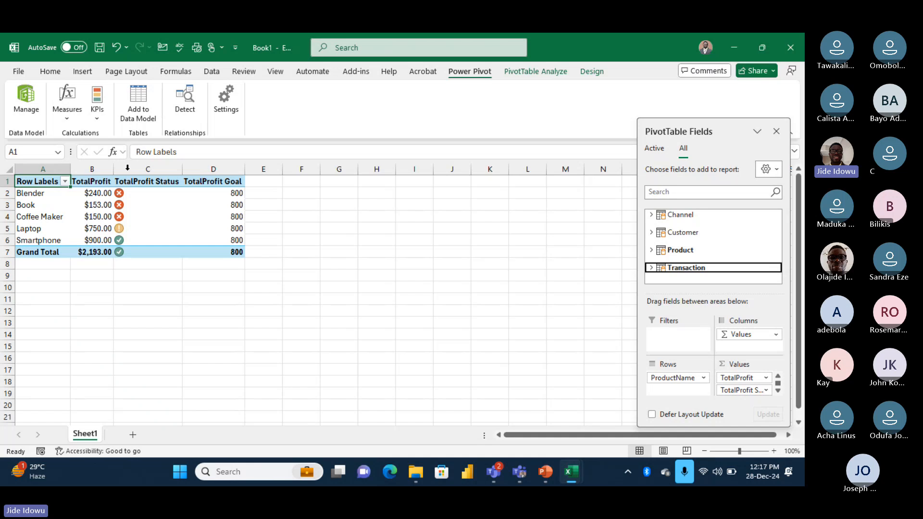
- Insert a pie PivotChart from the product PivotTable and move it up beside the table, near the top of the sheet
{"action": "left_click", "coordinate": [83, 72]}
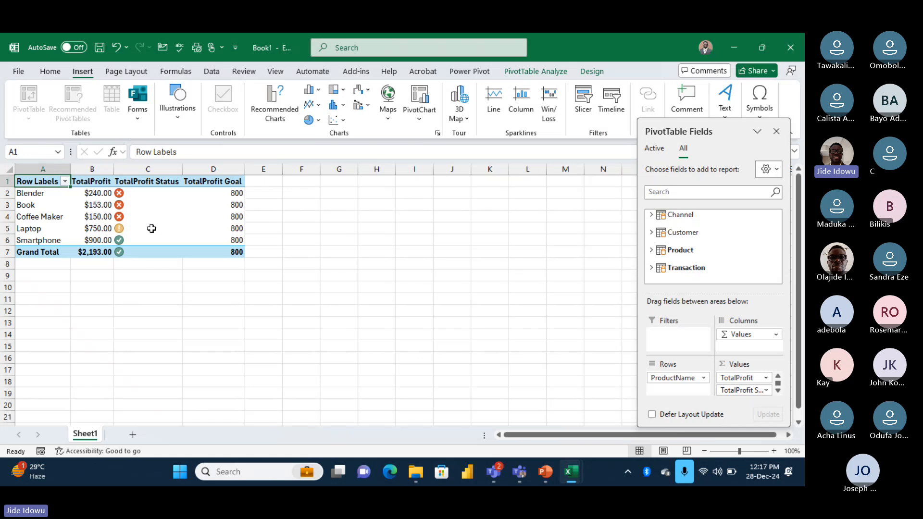
{"action": "mouse_move", "coordinate": [152, 228]}
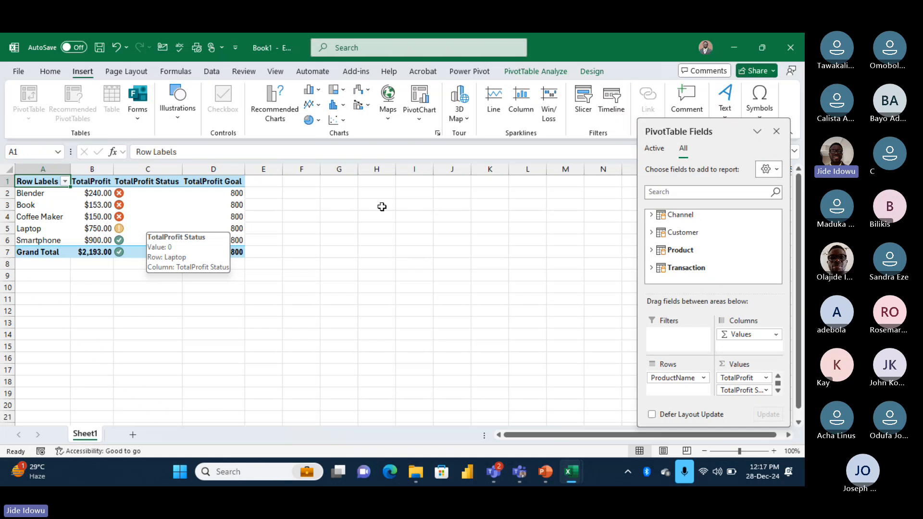
{"action": "left_click", "coordinate": [420, 122]}
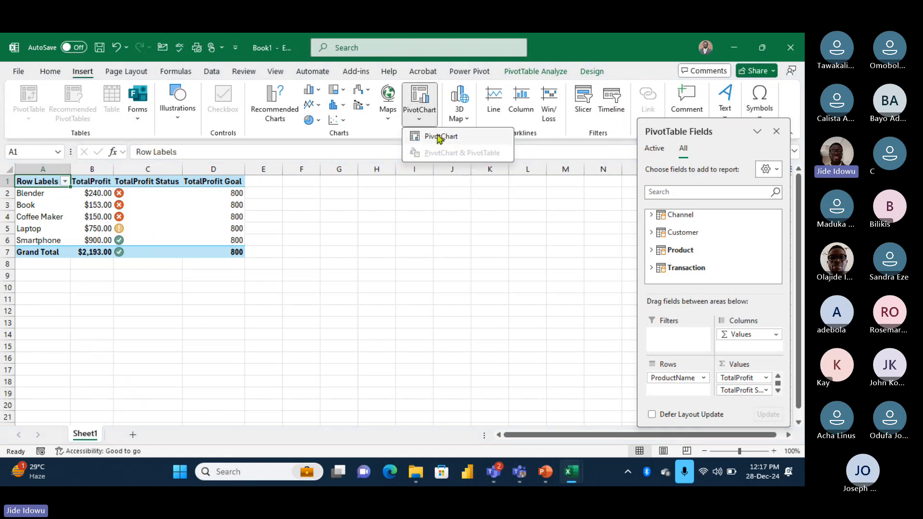
{"action": "left_click", "coordinate": [439, 138]}
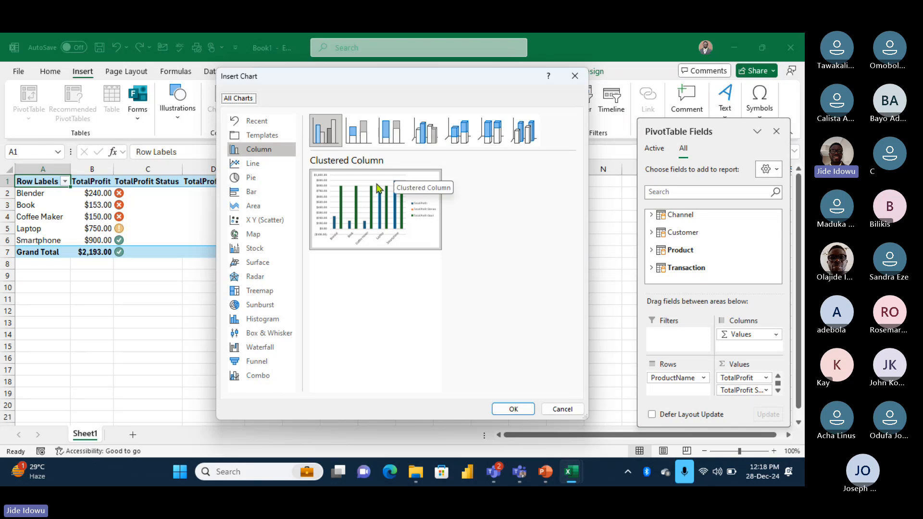
{"action": "mouse_move", "coordinate": [370, 208]}
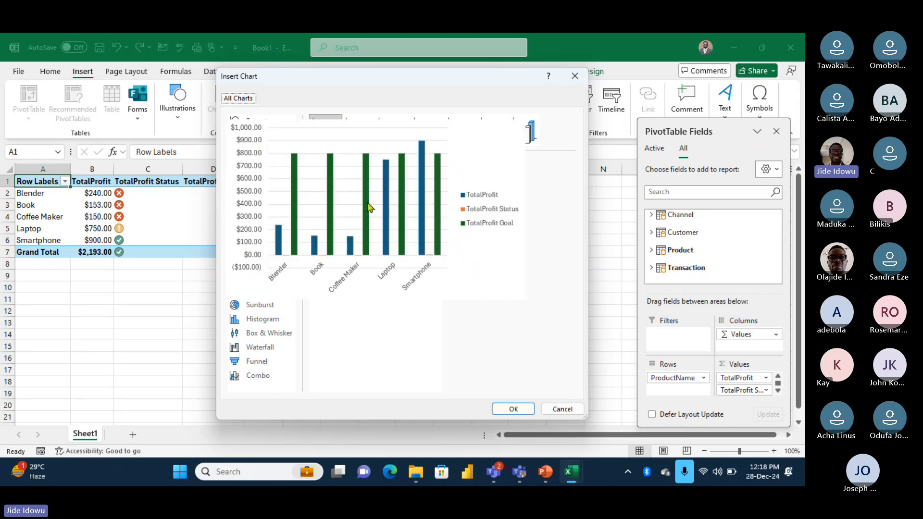
{"action": "left_click", "coordinate": [260, 179]}
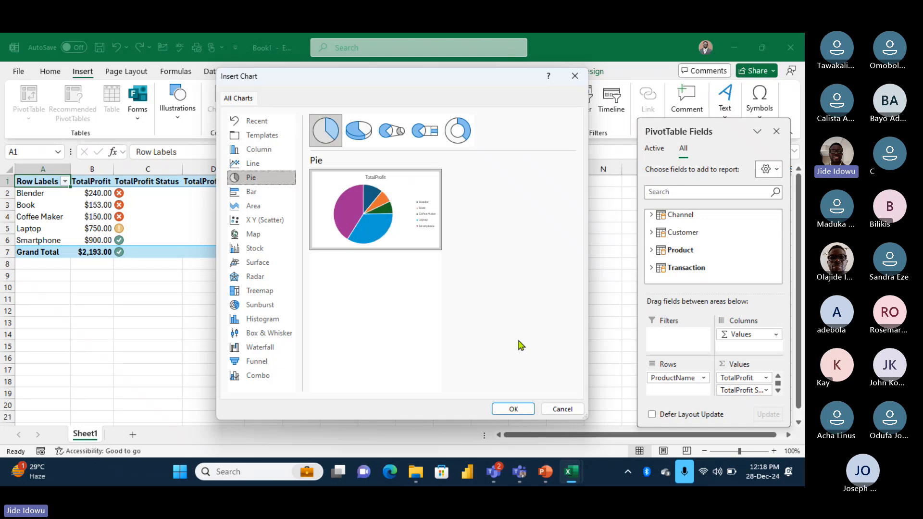
{"action": "left_click", "coordinate": [512, 409]}
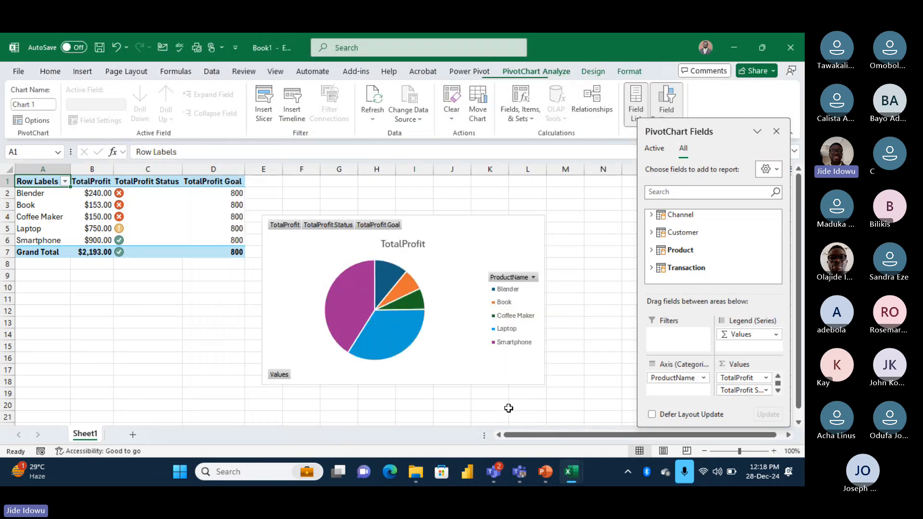
{"action": "key", "text": "Escape"}
{"action": "left_click_drag", "start_coordinate": [443, 220], "coordinate": [443, 190]}
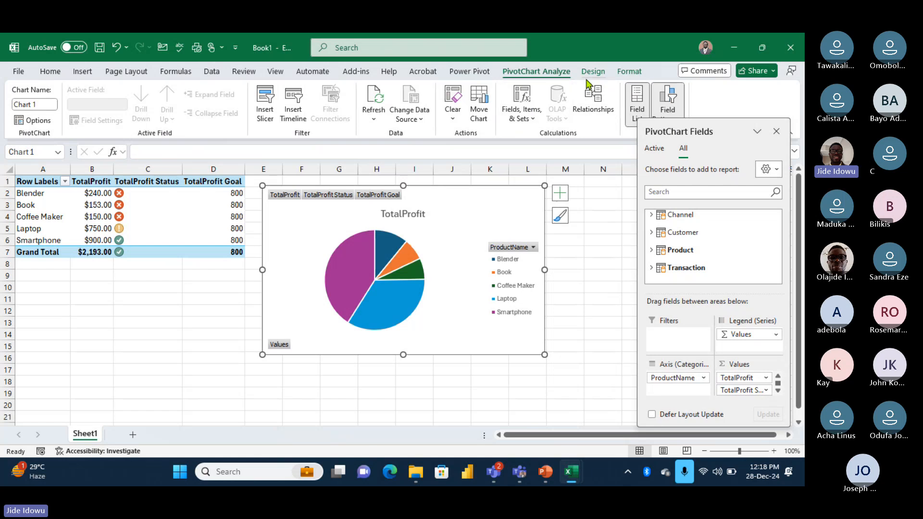
- Add data labels to the TotalProfit pie chart and make the chart slightly narrower and taller
{"action": "left_click", "coordinate": [589, 75]}
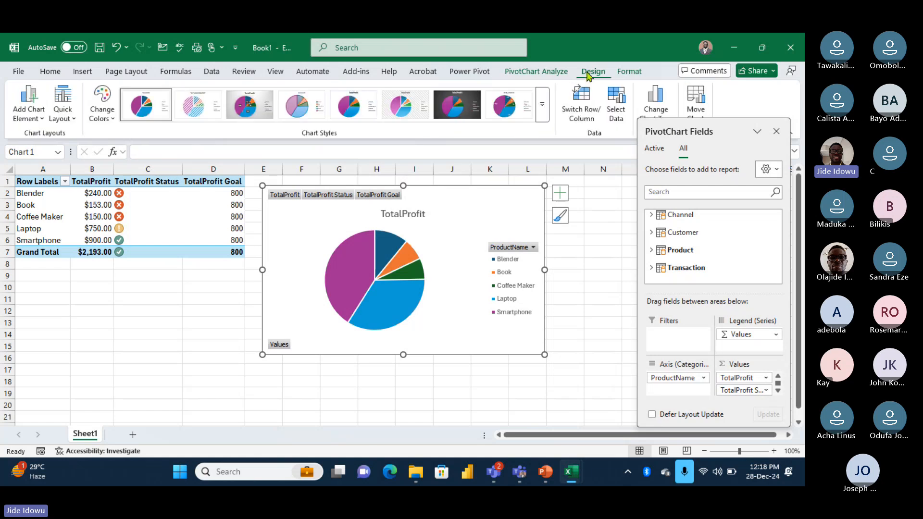
{"action": "left_click", "coordinate": [562, 193]}
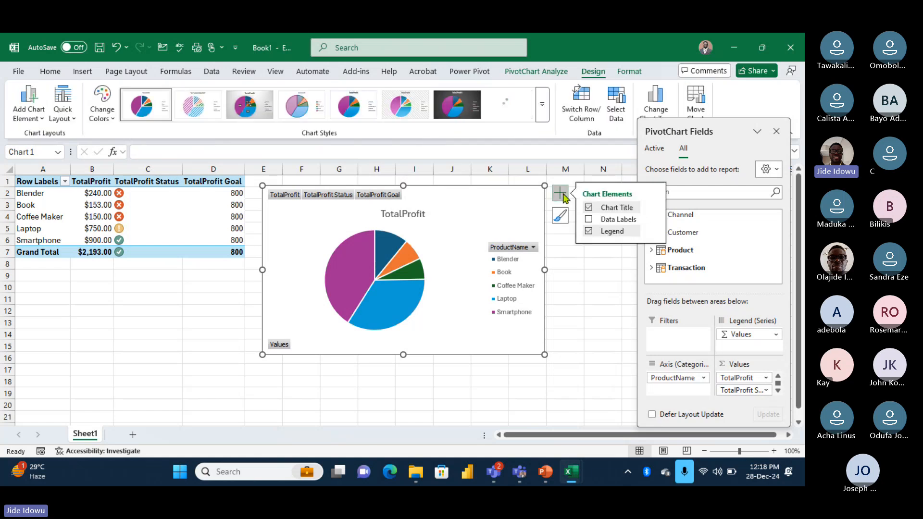
{"action": "left_click", "coordinate": [589, 220]}
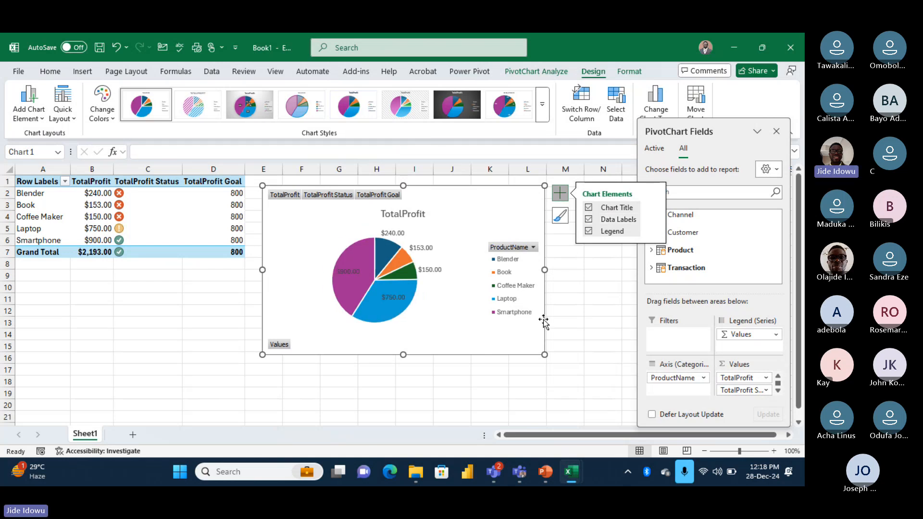
{"action": "left_click_drag", "start_coordinate": [546, 356], "coordinate": [536, 358]}
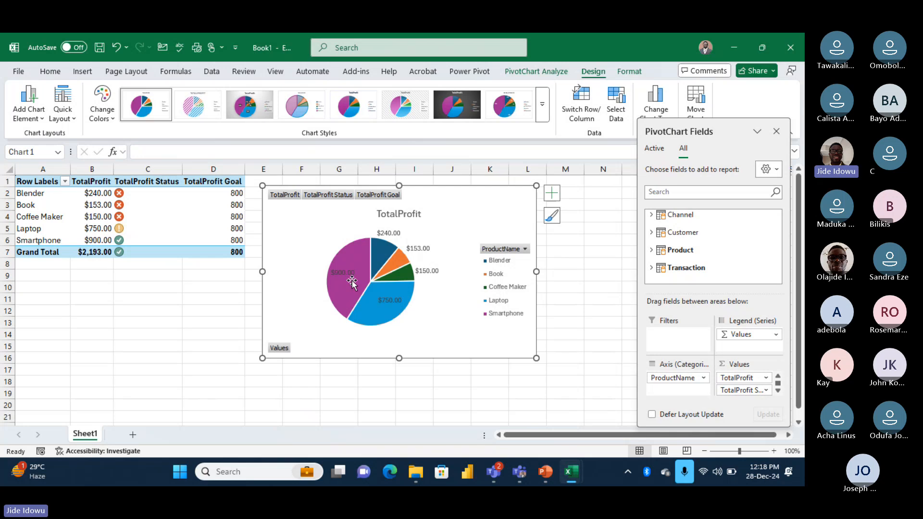
- Insert slicers for the Customer table's Name field and the Channel table's Channel Name field on the pie chart
{"action": "mouse_move", "coordinate": [349, 283]}
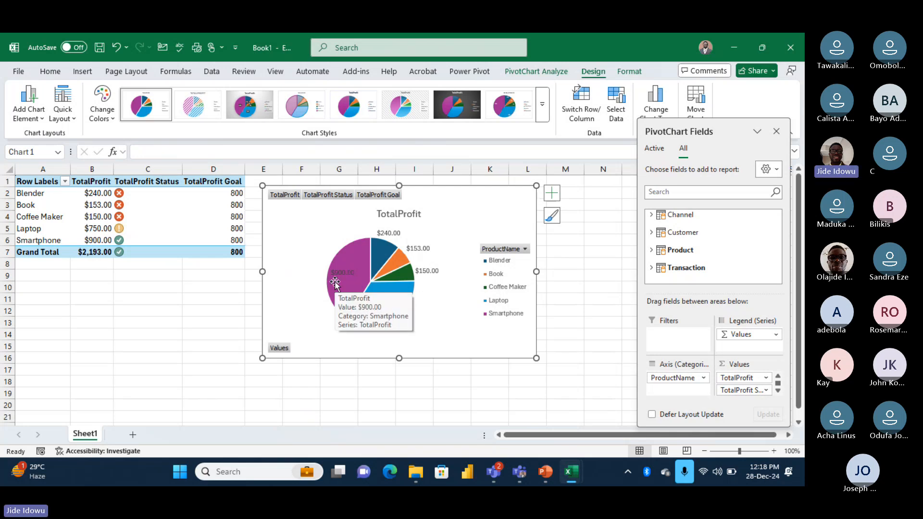
{"action": "left_click", "coordinate": [542, 73]}
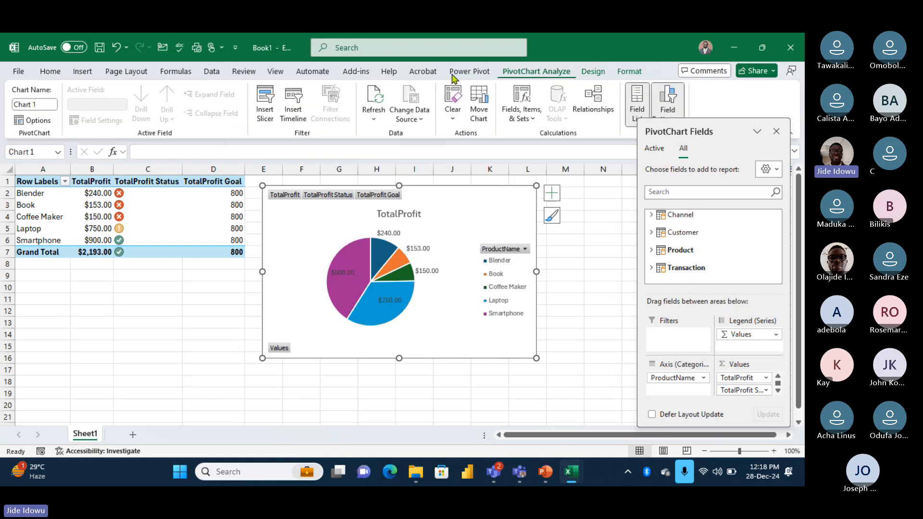
{"action": "left_click", "coordinate": [265, 104]}
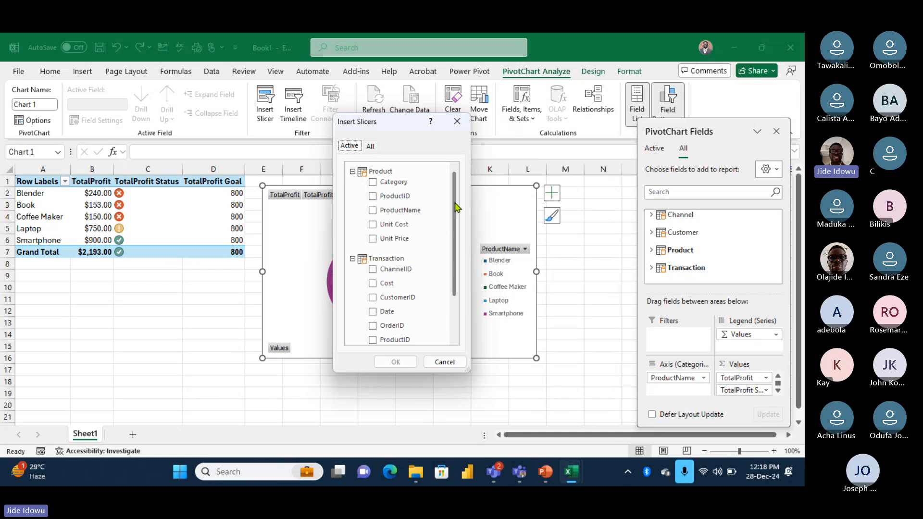
{"action": "mouse_move", "coordinate": [455, 203]}
{"action": "left_mouse_down"}
{"action": "mouse_move", "coordinate": [455, 261]}
{"action": "mouse_move", "coordinate": [455, 193]}
{"action": "left_mouse_up"}
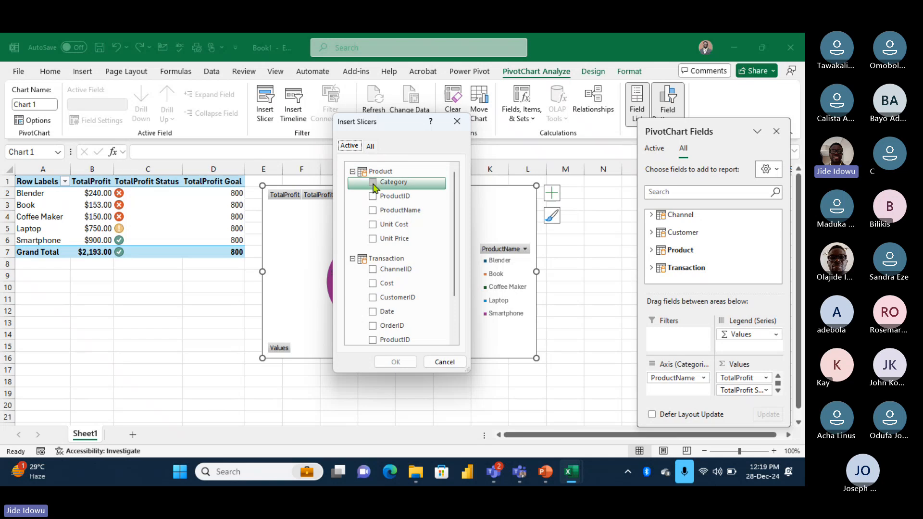
{"action": "left_click", "coordinate": [370, 146]}
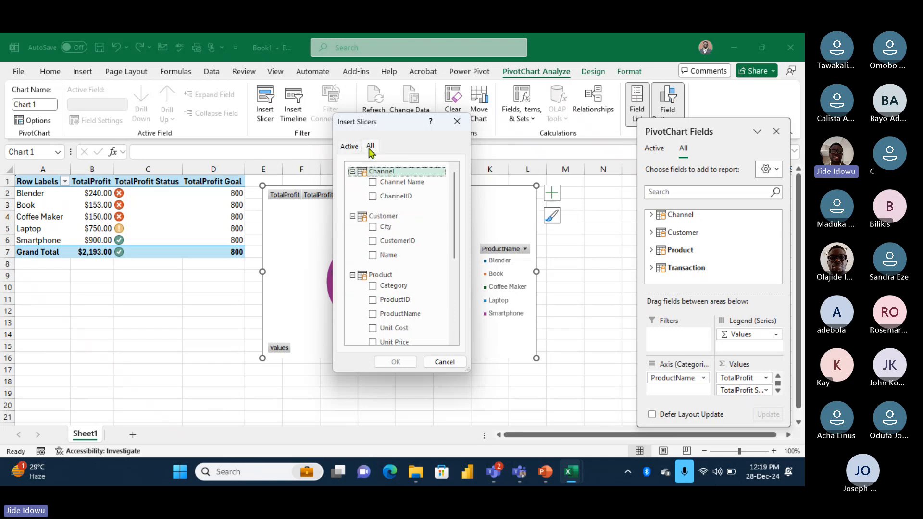
{"action": "mouse_move", "coordinate": [454, 217]}
{"action": "left_mouse_down"}
{"action": "mouse_move", "coordinate": [455, 297]}
{"action": "mouse_move", "coordinate": [456, 224]}
{"action": "left_mouse_up"}
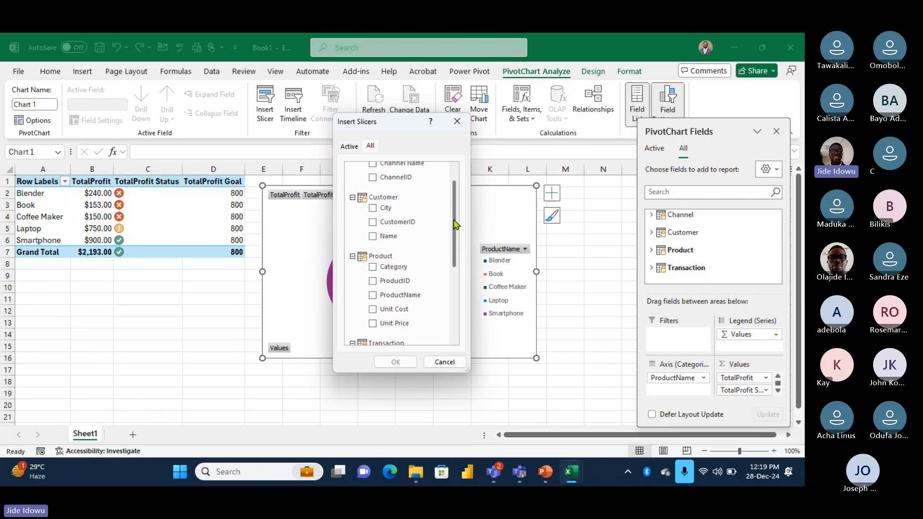
{"action": "left_click", "coordinate": [374, 237]}
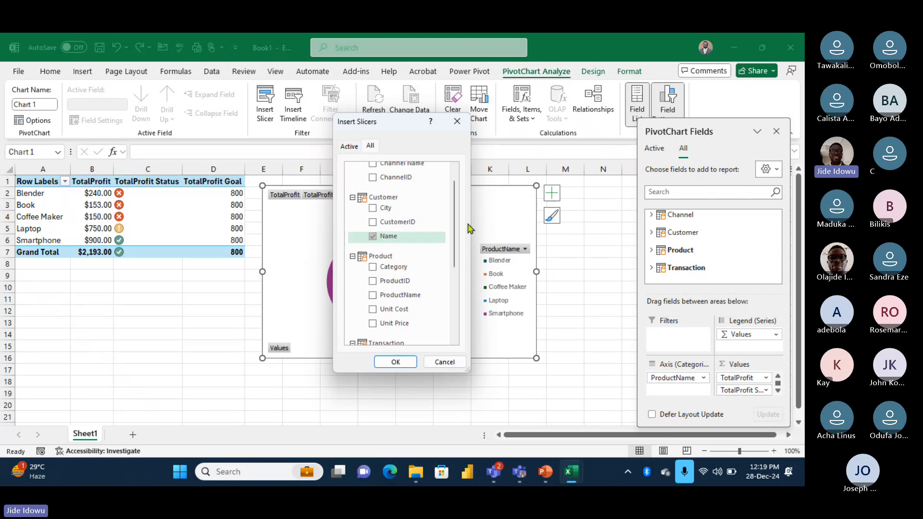
{"action": "left_click_drag", "start_coordinate": [456, 225], "coordinate": [455, 197]}
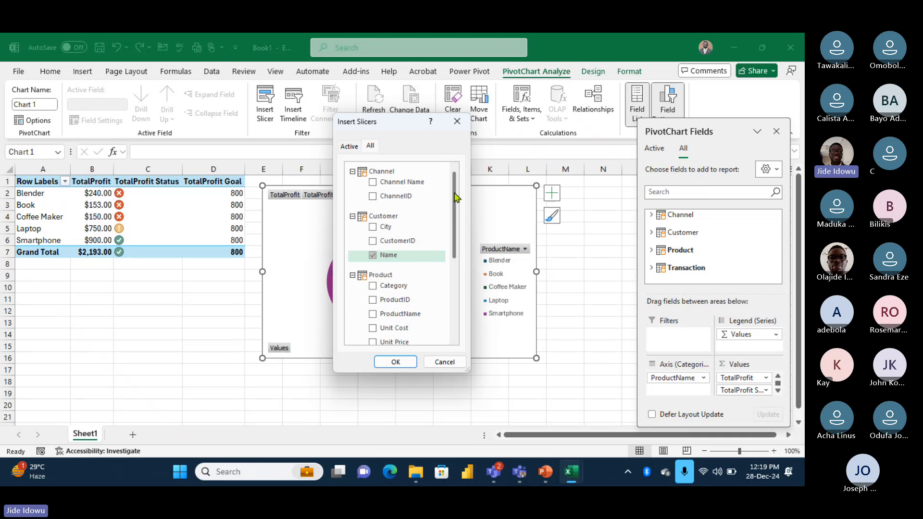
{"action": "left_click", "coordinate": [374, 183]}
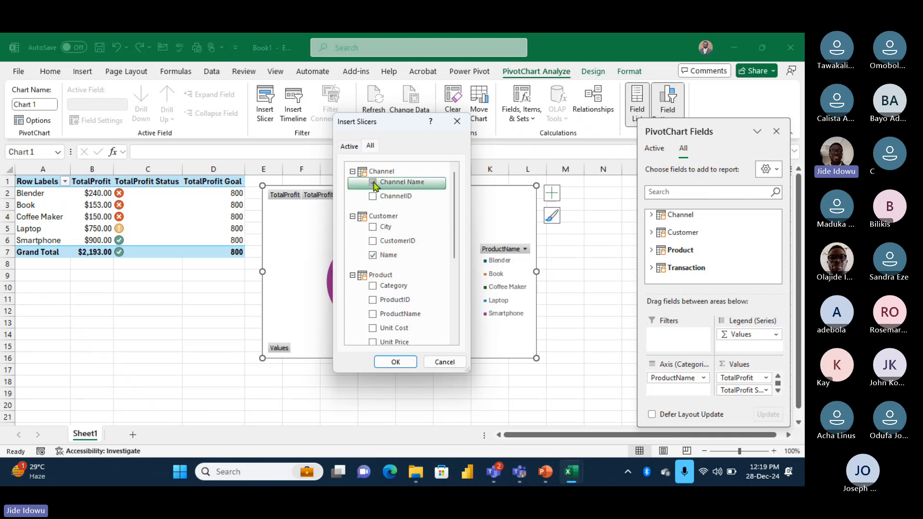
{"action": "left_click", "coordinate": [394, 363]}
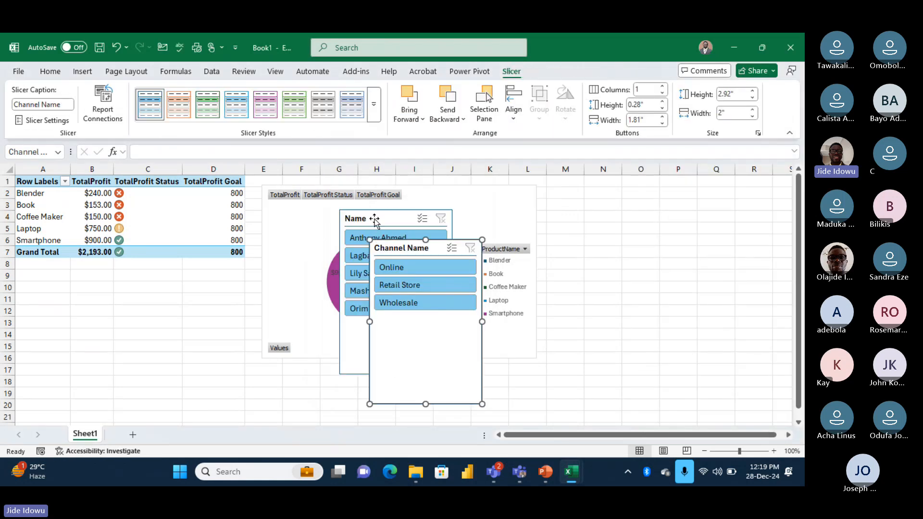
- Shorten the Name slicer to a height of about 2.14" and place it directly below the PivotTable
{"action": "left_click_drag", "start_coordinate": [368, 219], "coordinate": [59, 270]}
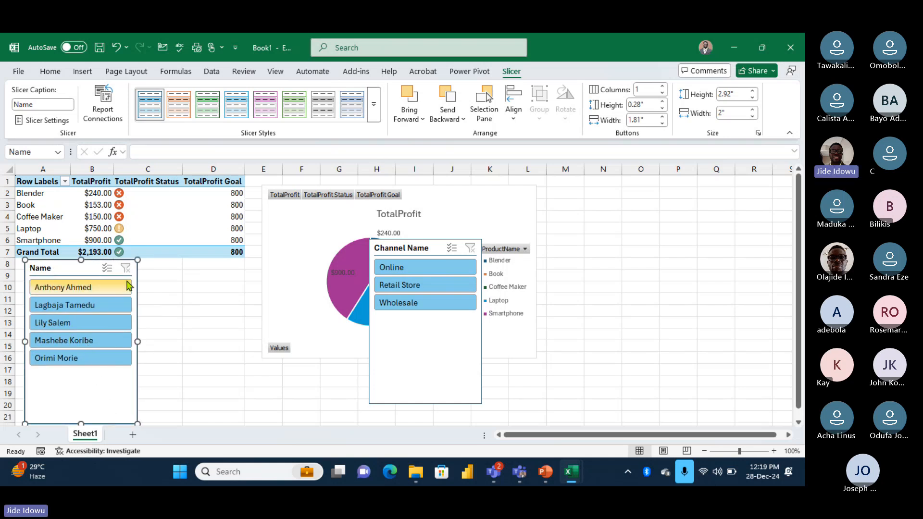
{"action": "left_click_drag", "start_coordinate": [76, 267], "coordinate": [105, 244]}
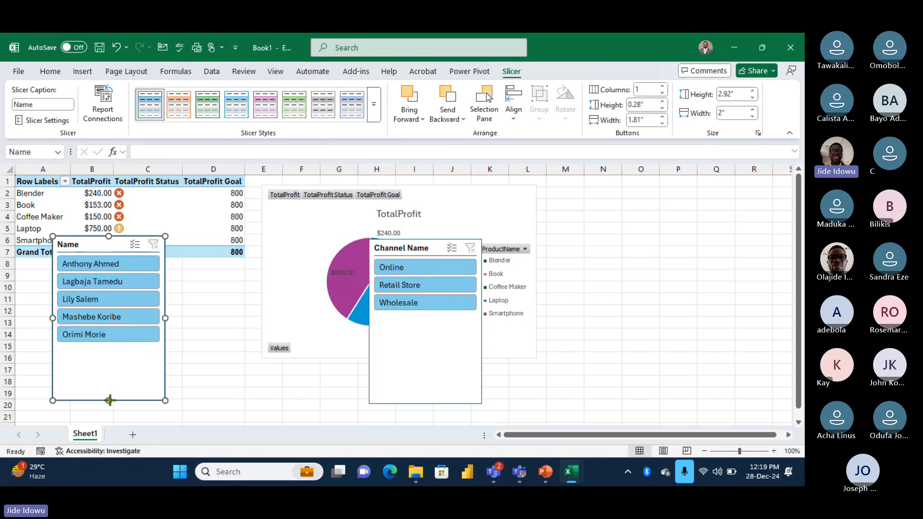
{"action": "left_click_drag", "start_coordinate": [109, 401], "coordinate": [109, 356]}
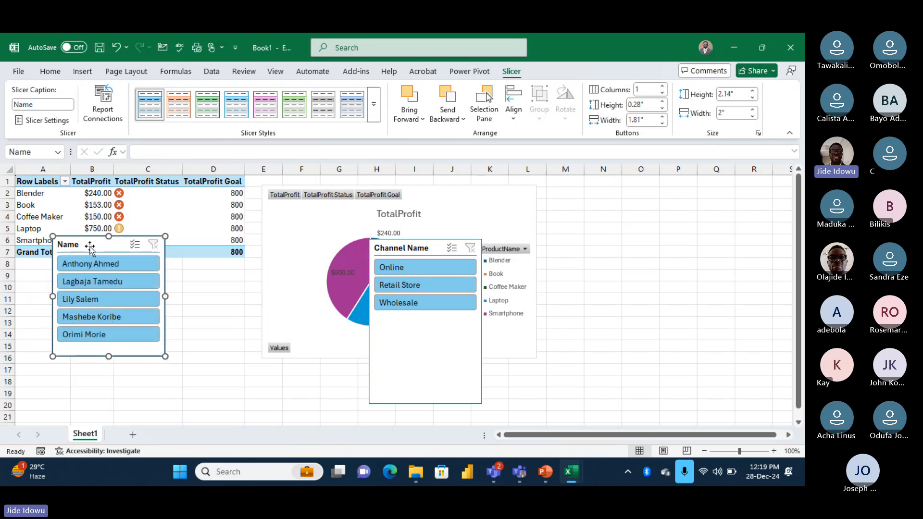
{"action": "left_click_drag", "start_coordinate": [91, 246], "coordinate": [56, 270]}
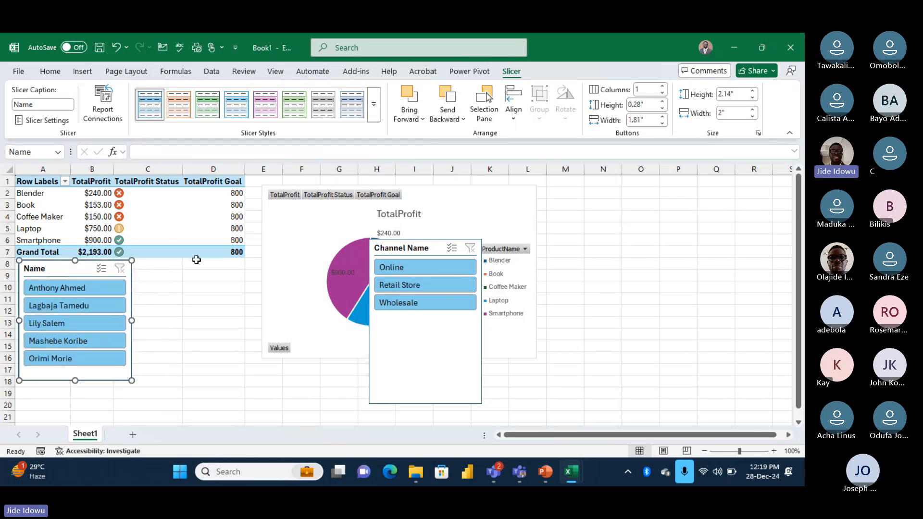
- Shorten the Channel Name slicer to a height of about 1.54" and place it beside the Name slicer below the PivotTable
{"action": "left_click_drag", "start_coordinate": [395, 249], "coordinate": [183, 247]}
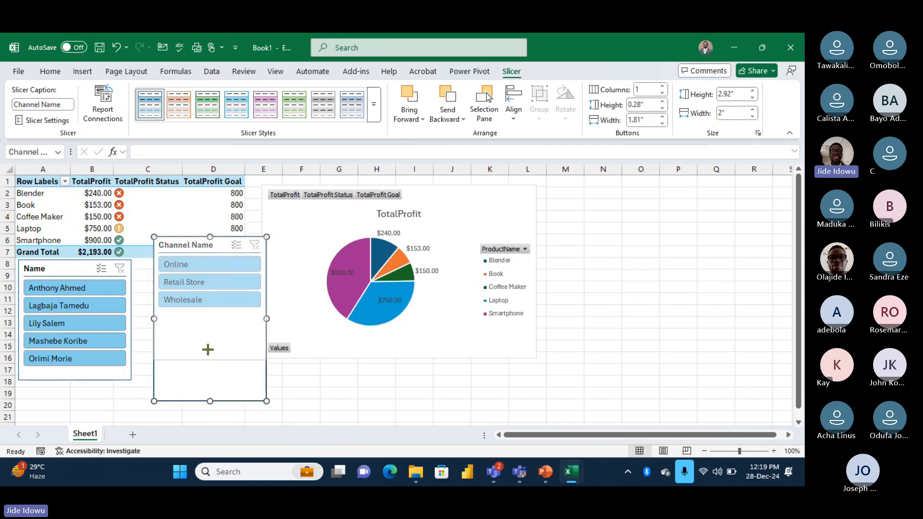
{"action": "left_click_drag", "start_coordinate": [210, 401], "coordinate": [208, 323]}
{"action": "left_click_drag", "start_coordinate": [193, 244], "coordinate": [173, 266]}
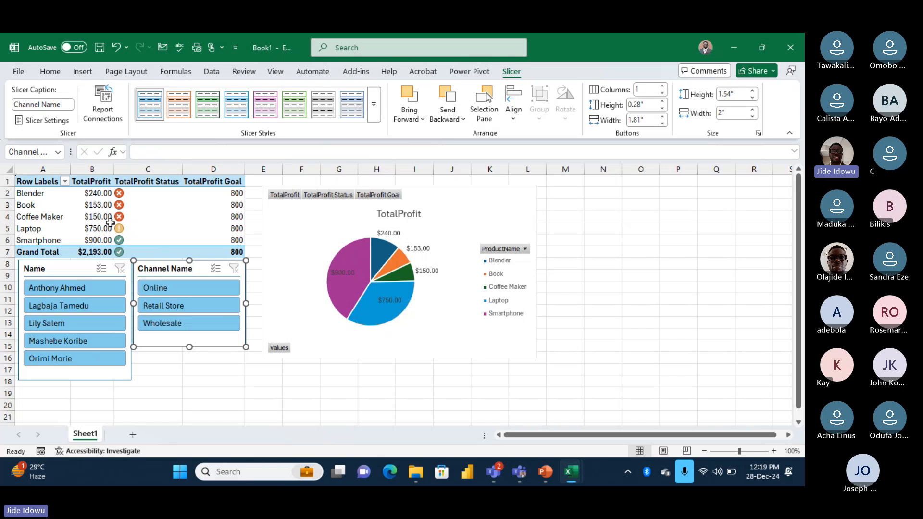
- Filter the PivotTable and pie chart with the slicers to the first listed customer and the Online channel
{"action": "left_click", "coordinate": [63, 294]}
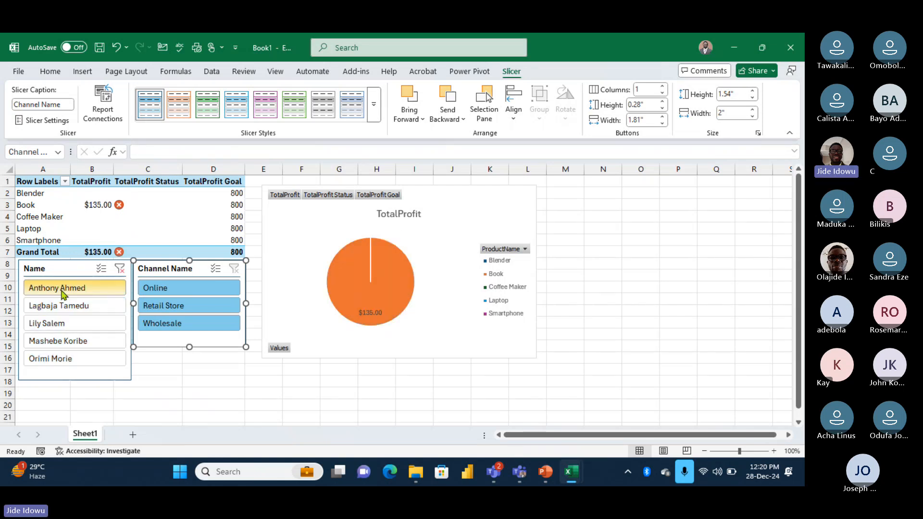
{"action": "left_click", "coordinate": [193, 294]}
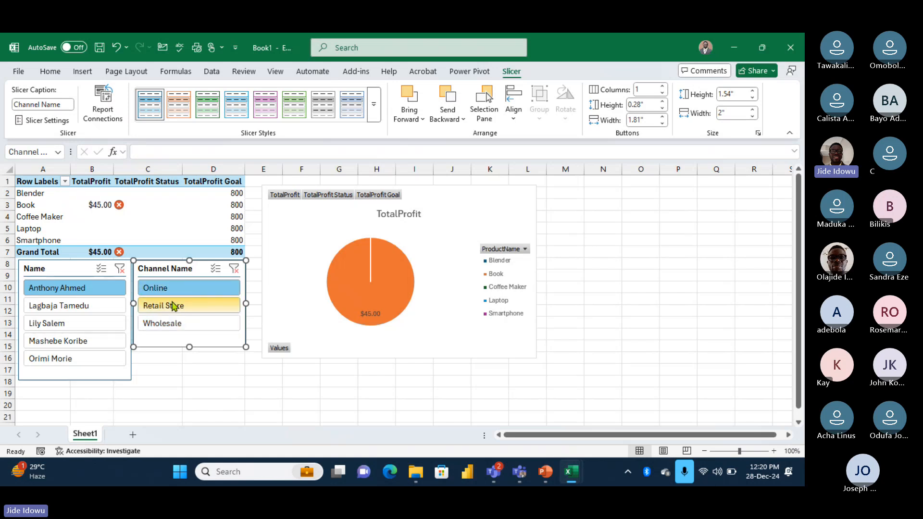
- Filter the first listed customer's results by Retail Store and by Wholesale, and clear the Channel Name slicer's filter
{"action": "left_click", "coordinate": [172, 301]}
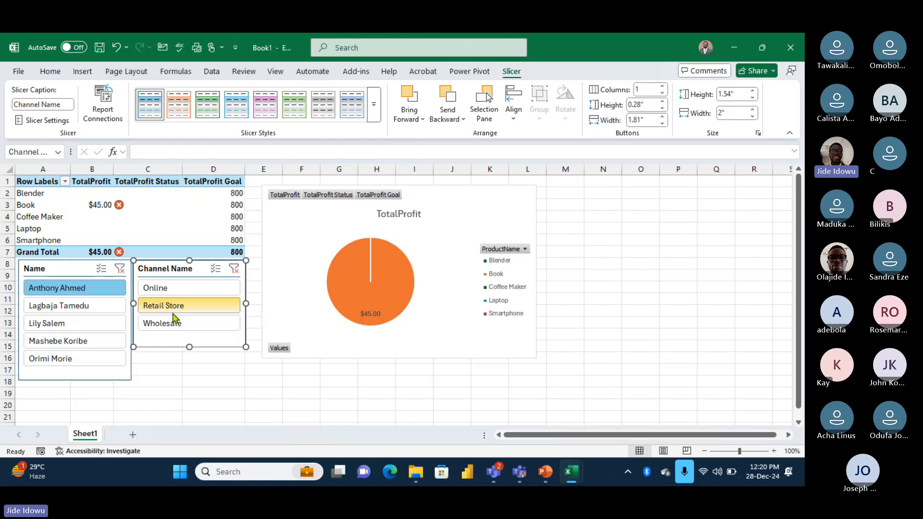
{"action": "left_click", "coordinate": [174, 324]}
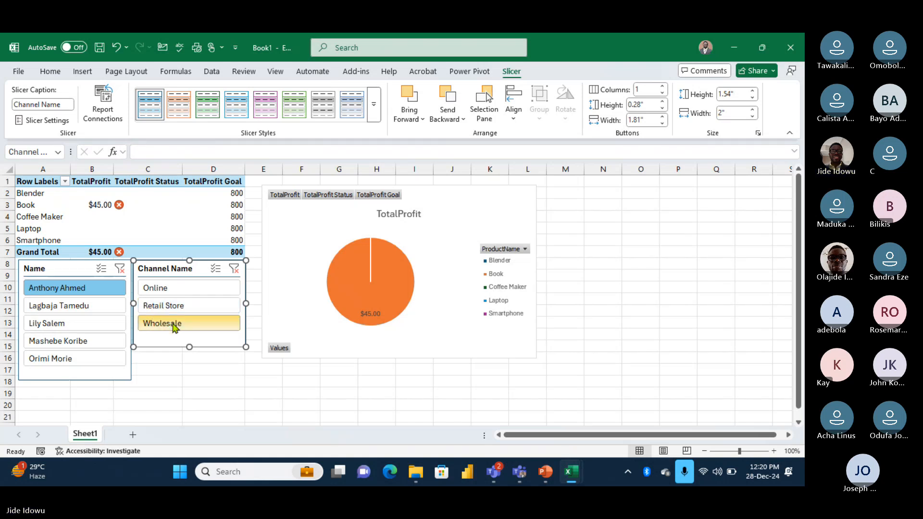
{"action": "left_click", "coordinate": [234, 269]}
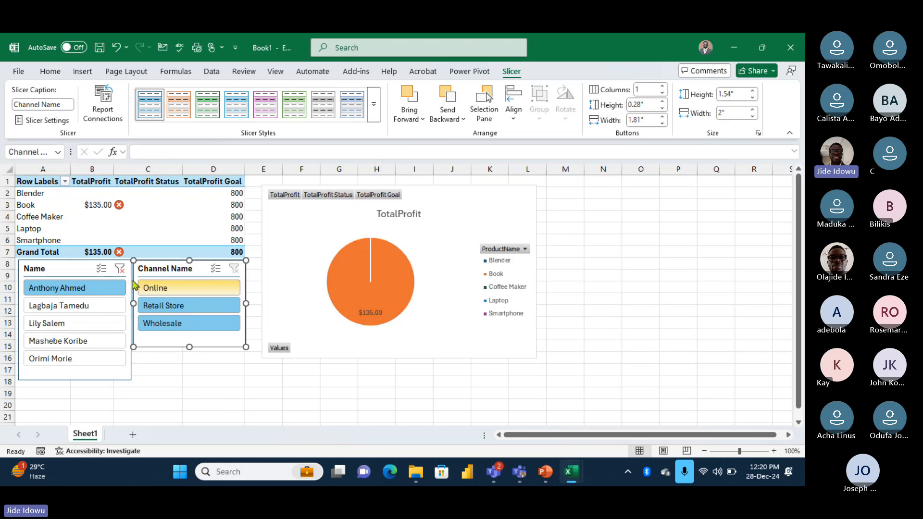
- Filter the PivotTable and pie chart to the second listed customer, by Retail Store, Wholesale and Online in turn
{"action": "left_click", "coordinate": [89, 305]}
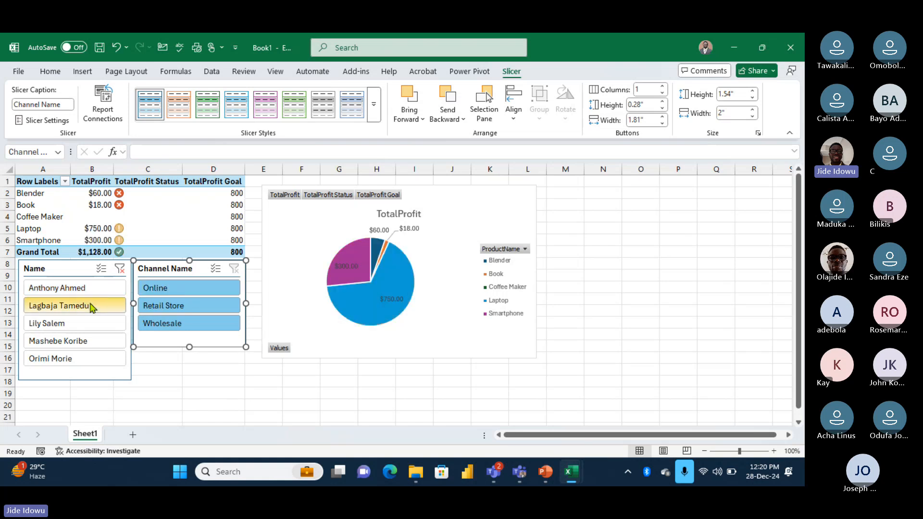
{"action": "left_click", "coordinate": [163, 308]}
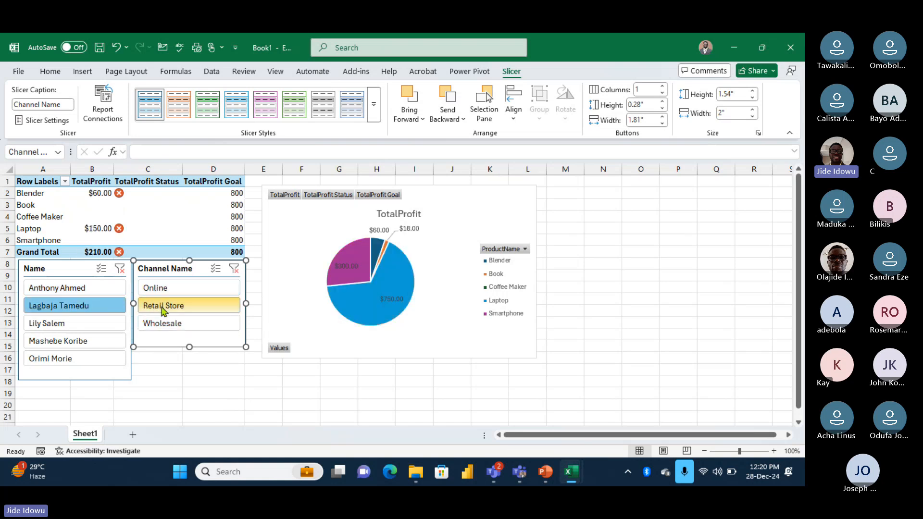
{"action": "left_click", "coordinate": [172, 323]}
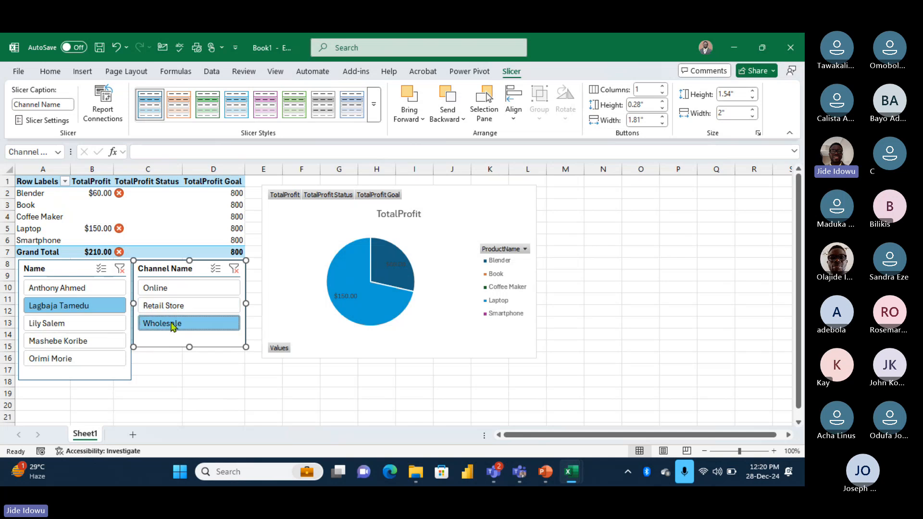
{"action": "left_click", "coordinate": [164, 288]}
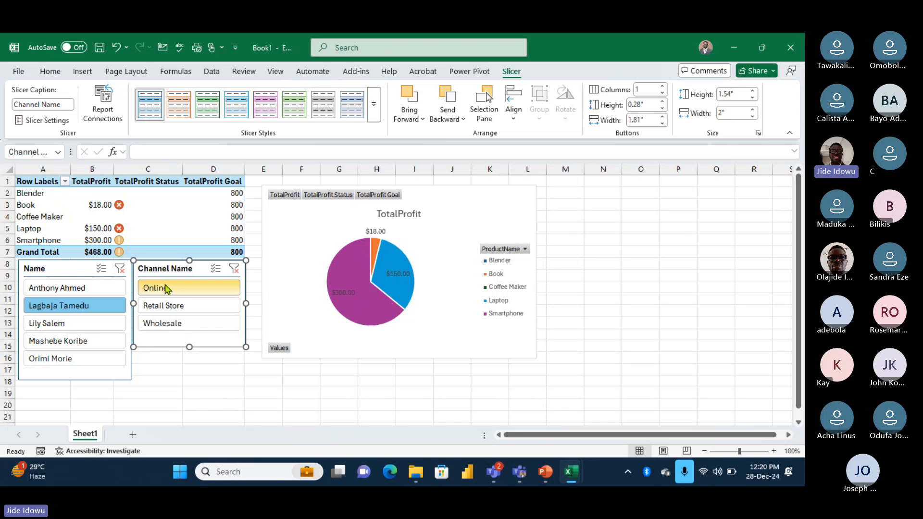
- Clear the filters of both the Channel Name and Name slicers
{"action": "left_click", "coordinate": [234, 269]}
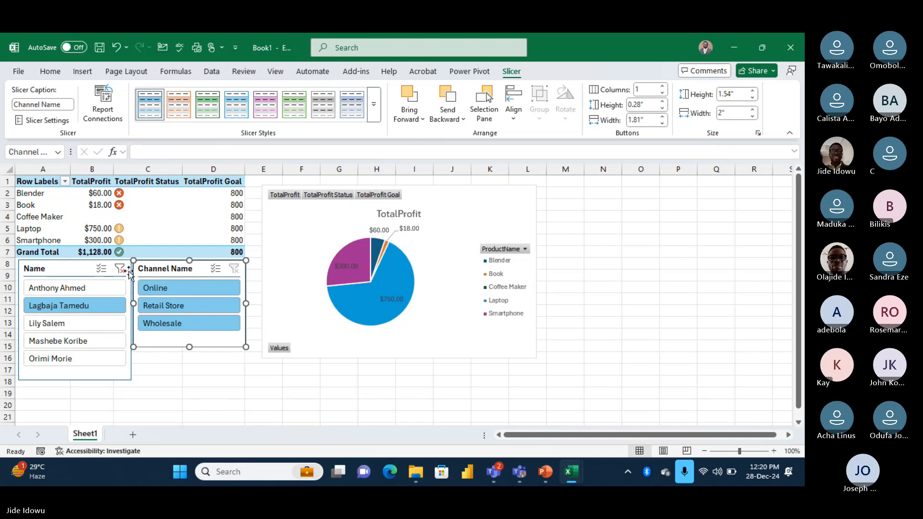
{"action": "left_click", "coordinate": [120, 269]}
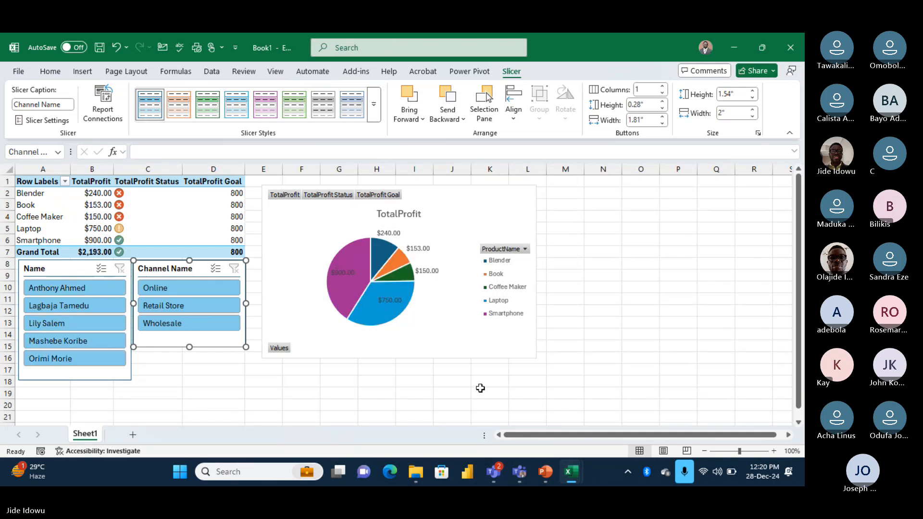
- Switch to the Teams meeting window to check the participants, and return to the Excel workbook
{"action": "mouse_move", "coordinate": [499, 471]}
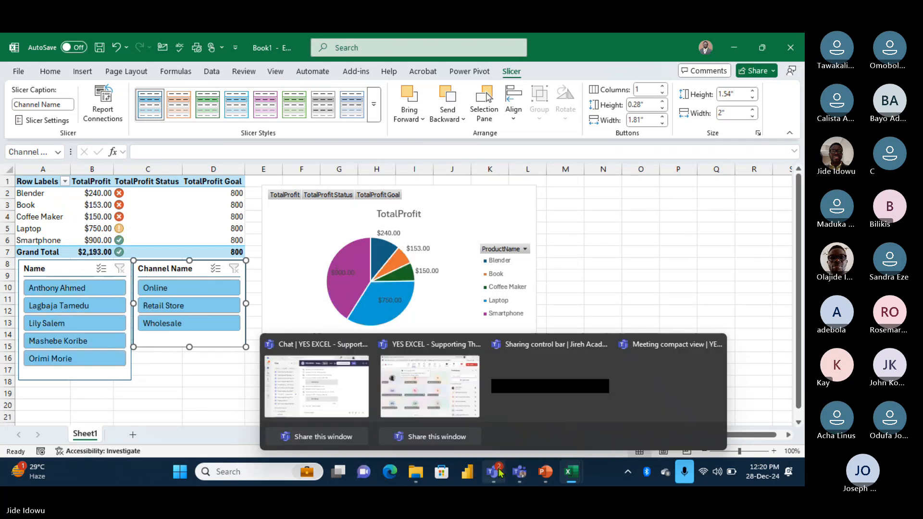
{"action": "left_click", "coordinate": [441, 407]}
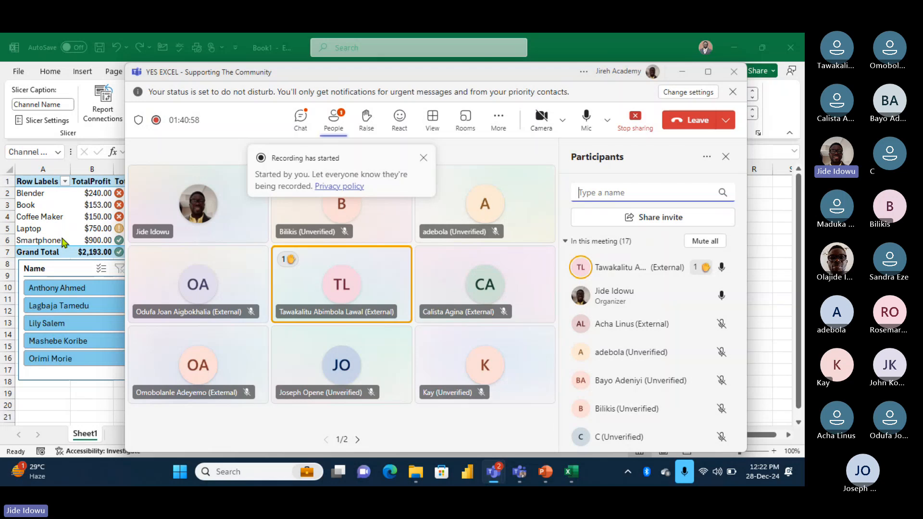
{"action": "left_click", "coordinate": [66, 397]}
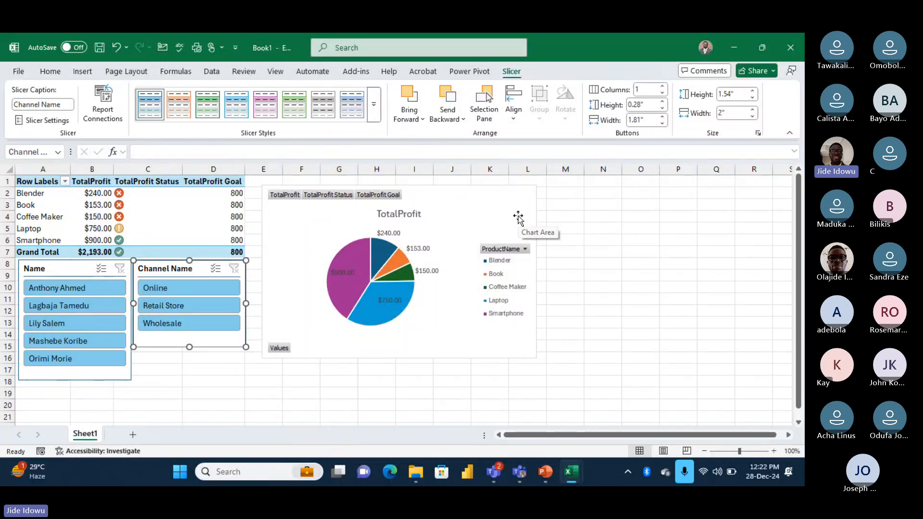
- Open the Power Pivot data model, examine the table relationships in Diagram View, and return through Data View to the Book1 workbook
{"action": "left_click", "coordinate": [470, 70]}
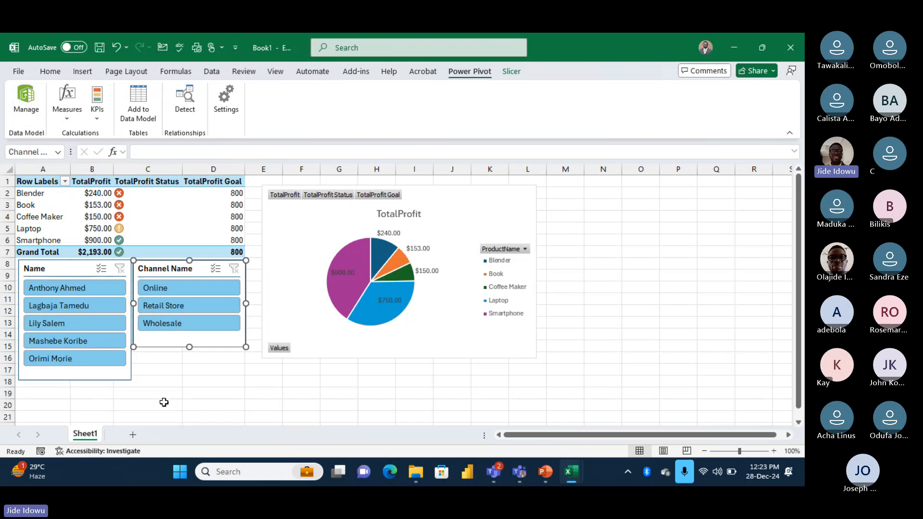
{"action": "left_click", "coordinate": [25, 101]}
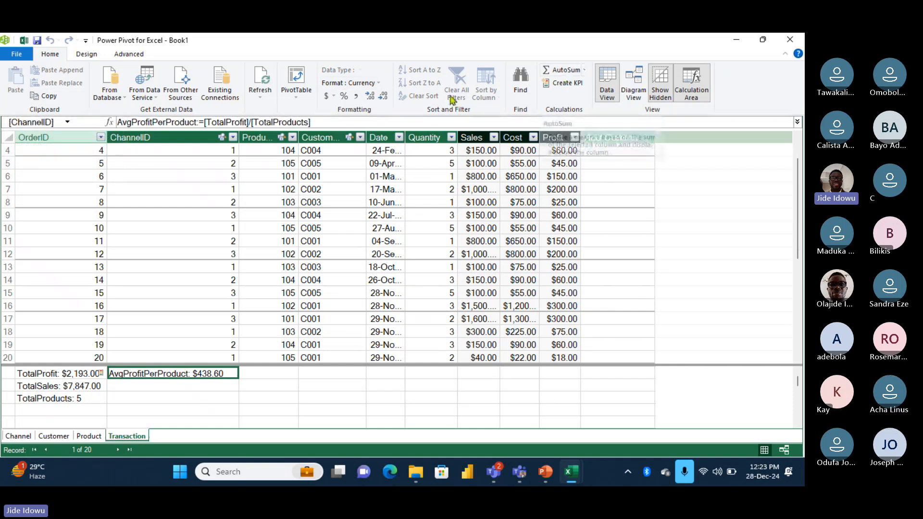
{"action": "left_click", "coordinate": [632, 84]}
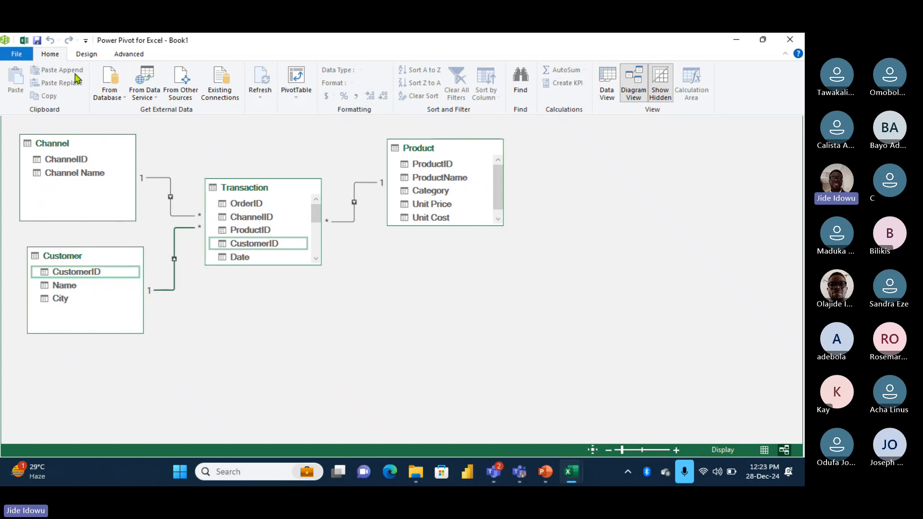
{"action": "left_click", "coordinate": [606, 86]}
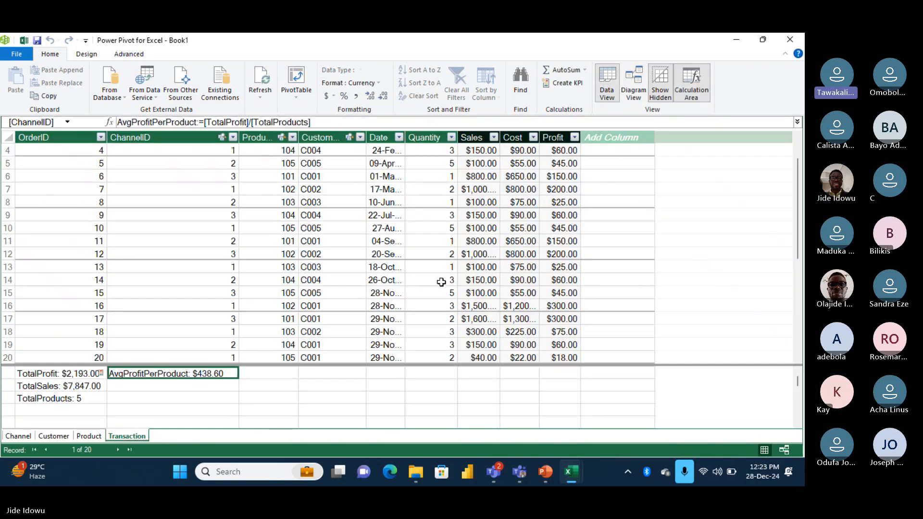
{"action": "mouse_move", "coordinate": [571, 471]}
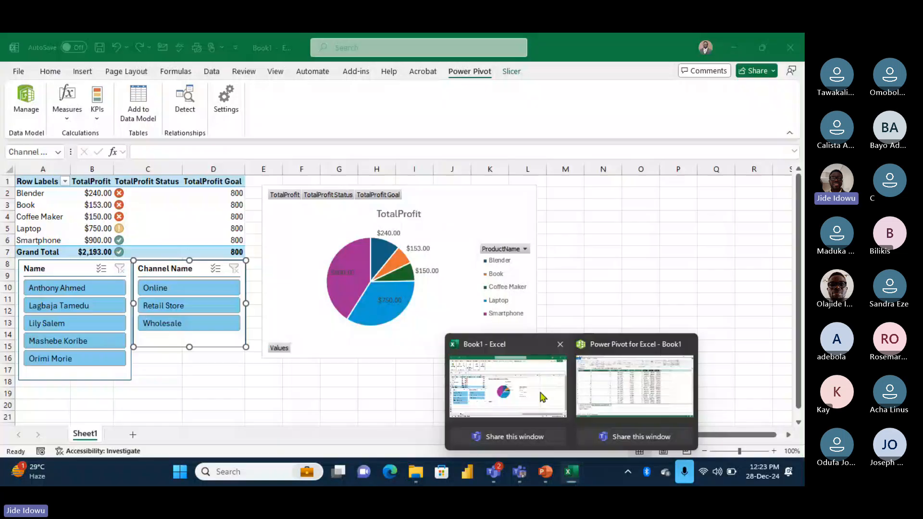
{"action": "left_click", "coordinate": [540, 392]}
- Switch to the Teams meeting window and look through the meeting chat and the full participant list
{"action": "mouse_move", "coordinate": [494, 472]}
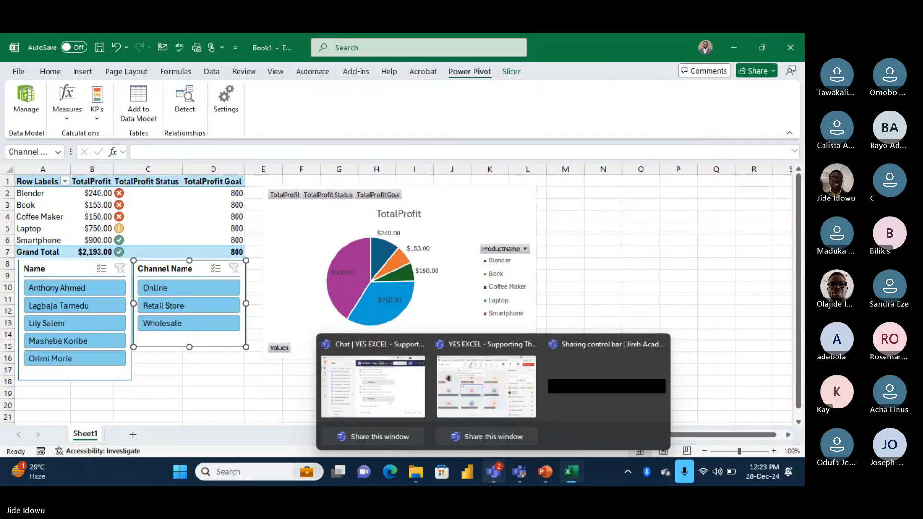
{"action": "left_click", "coordinate": [474, 408]}
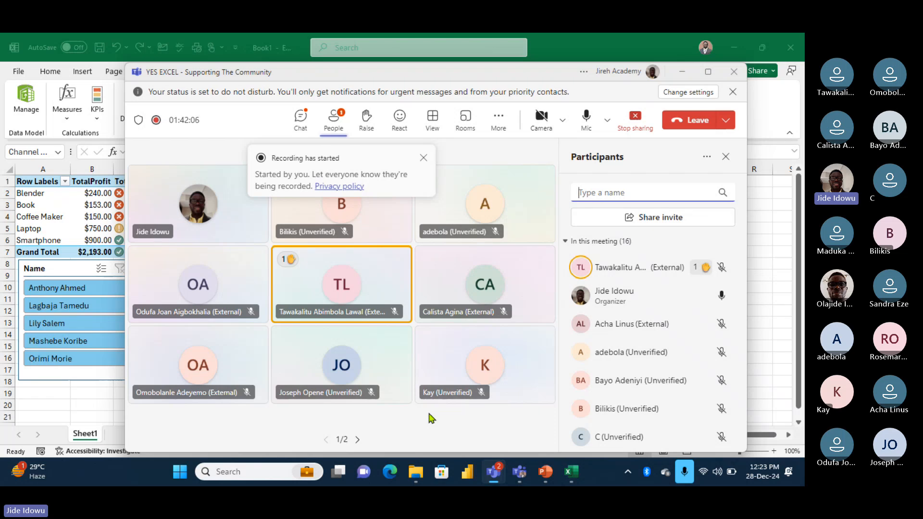
{"action": "left_click", "coordinate": [299, 120]}
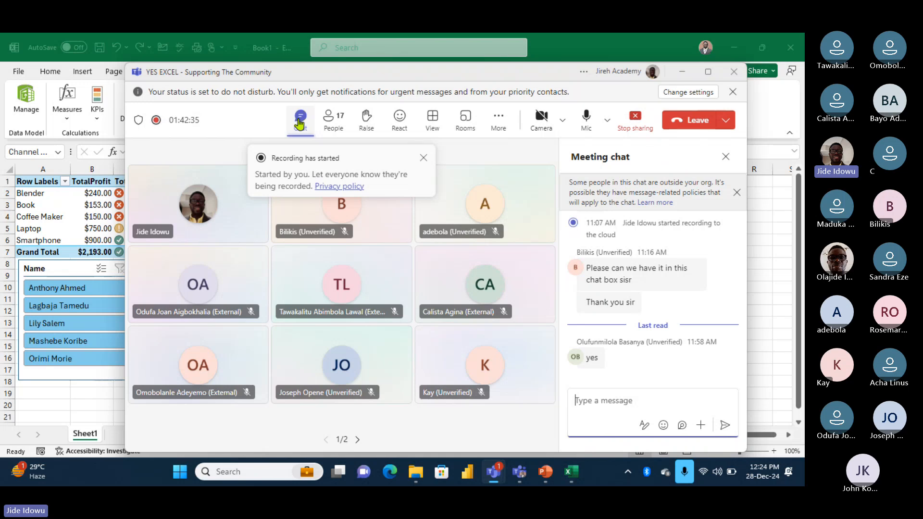
{"action": "left_click", "coordinate": [335, 124]}
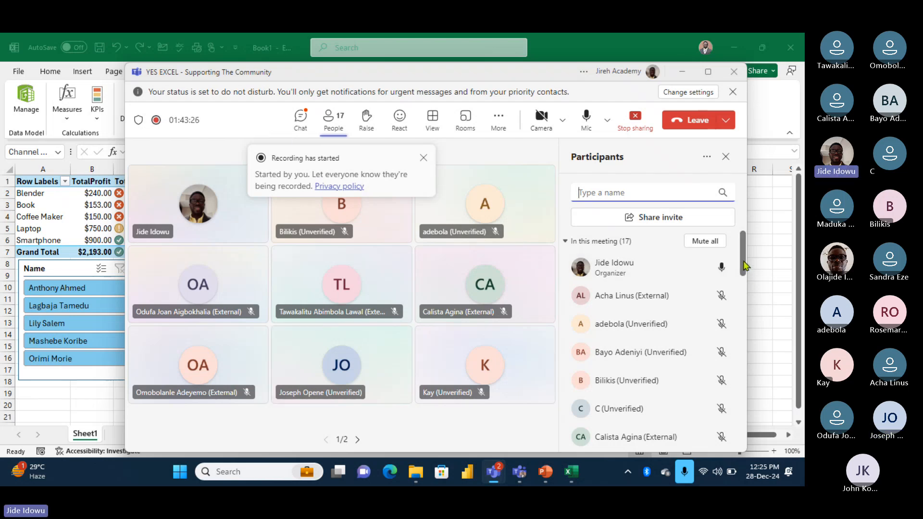
{"action": "scroll", "coordinate": [745, 288], "scroll_direction": "down", "scroll_amount": 3}
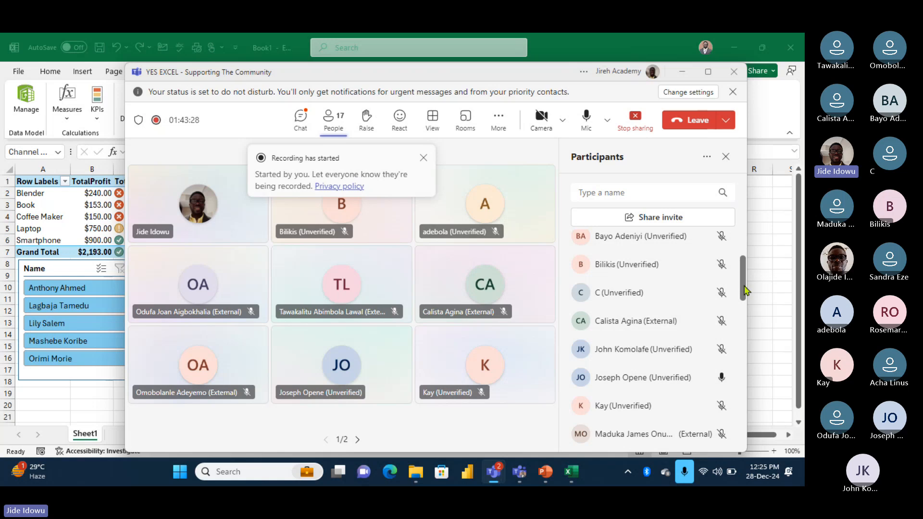
{"action": "scroll", "coordinate": [746, 290], "scroll_direction": "down", "scroll_amount": 3}
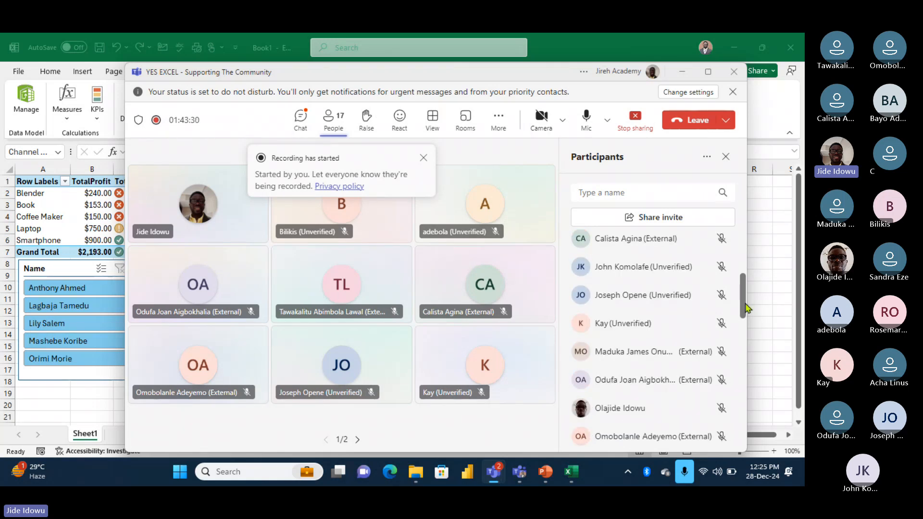
{"action": "scroll", "coordinate": [745, 312], "scroll_direction": "down", "scroll_amount": 3}
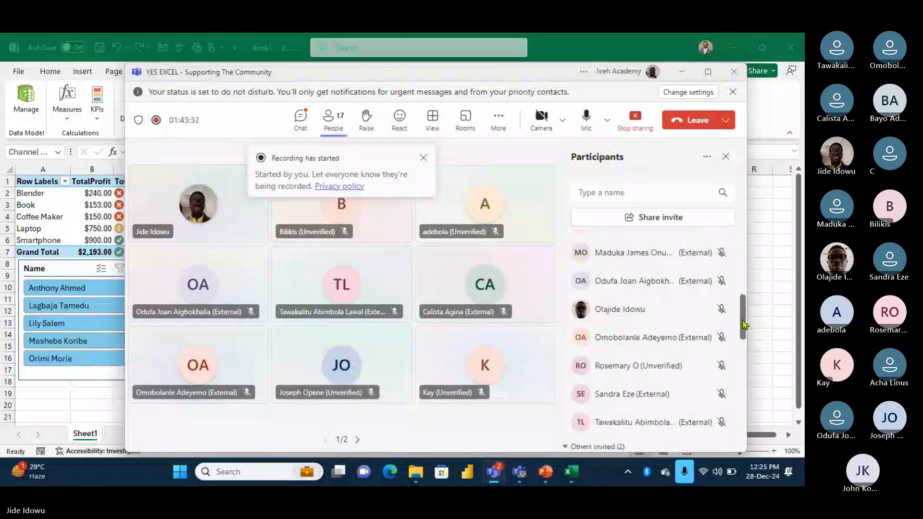
{"action": "left_click_drag", "start_coordinate": [743, 320], "coordinate": [746, 258]}
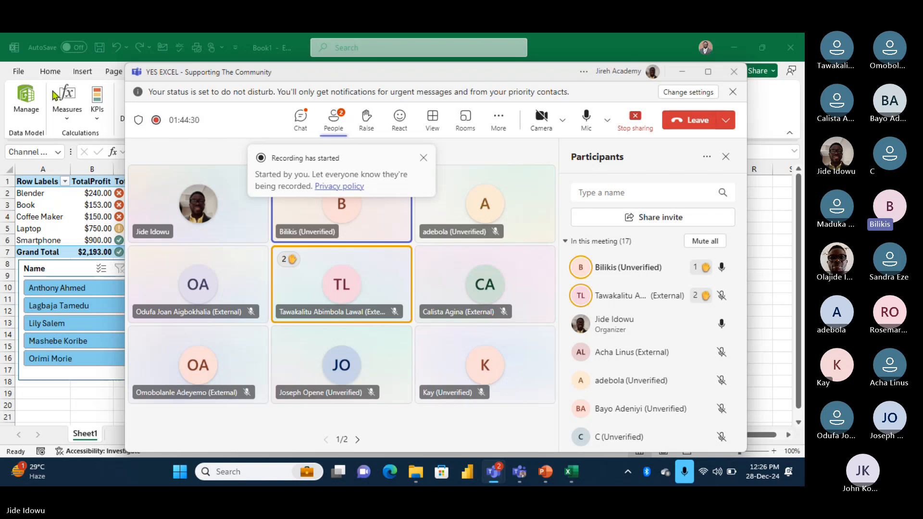
- Switch back to Excel, review the available COM Add-ins through the add-in management in Excel Options, and close the dialog
{"action": "left_click", "coordinate": [24, 76]}
{"action": "left_click", "coordinate": [19, 72]}
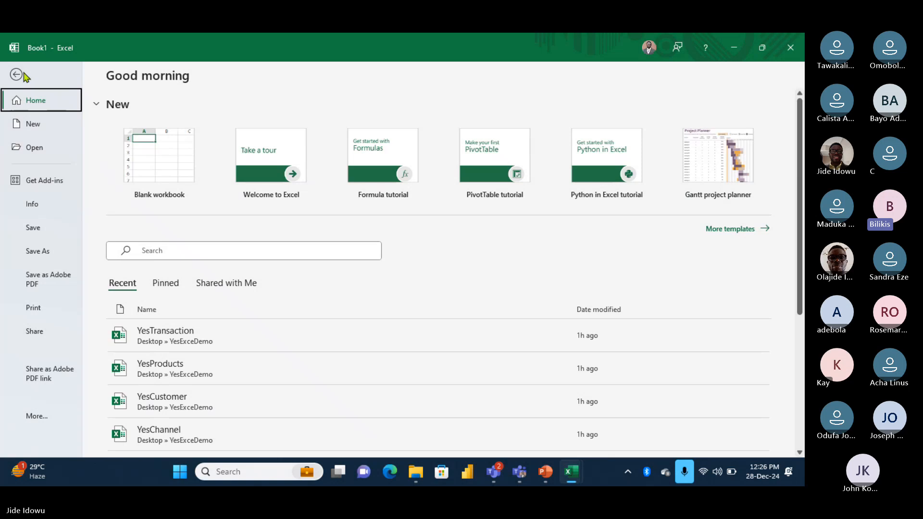
{"action": "left_click", "coordinate": [36, 417]}
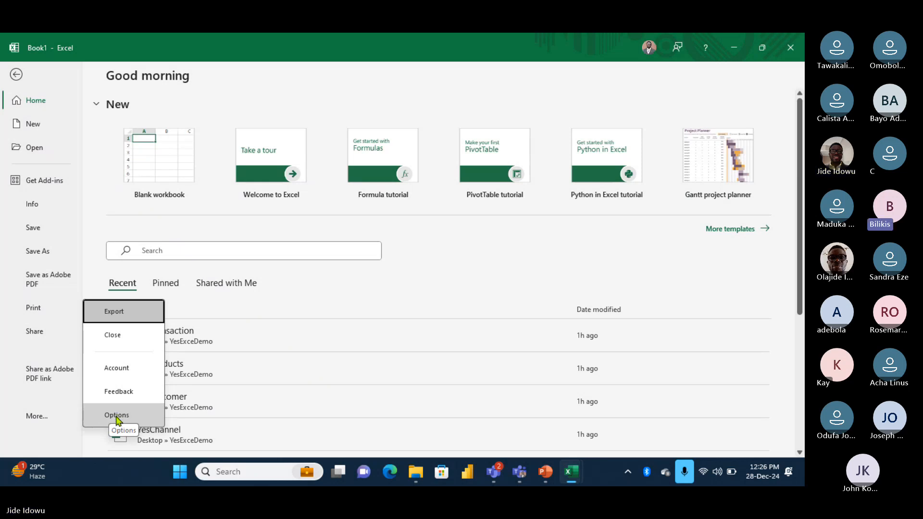
{"action": "left_click", "coordinate": [136, 416]}
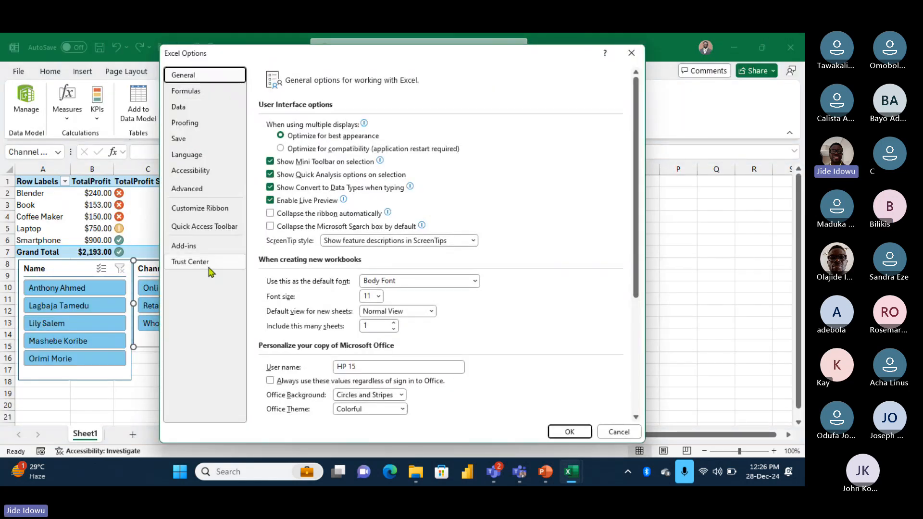
{"action": "left_click", "coordinate": [189, 250]}
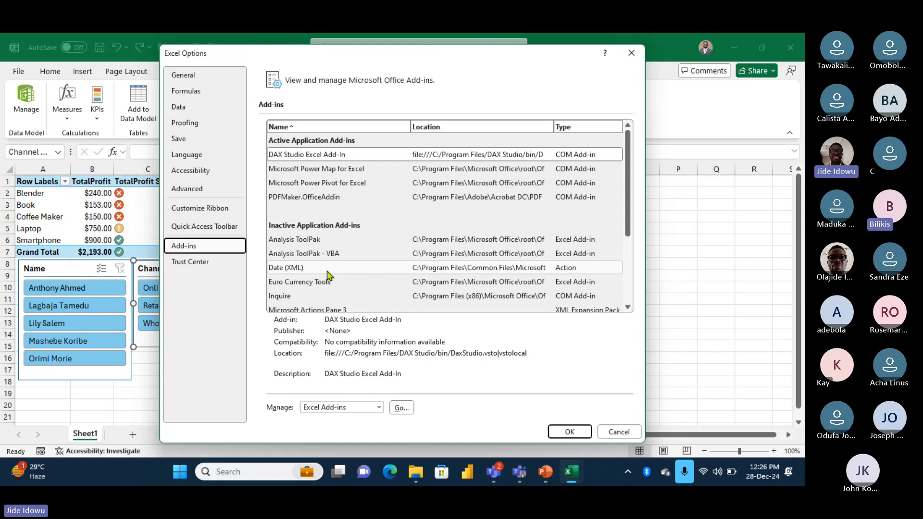
{"action": "left_click", "coordinate": [377, 408]}
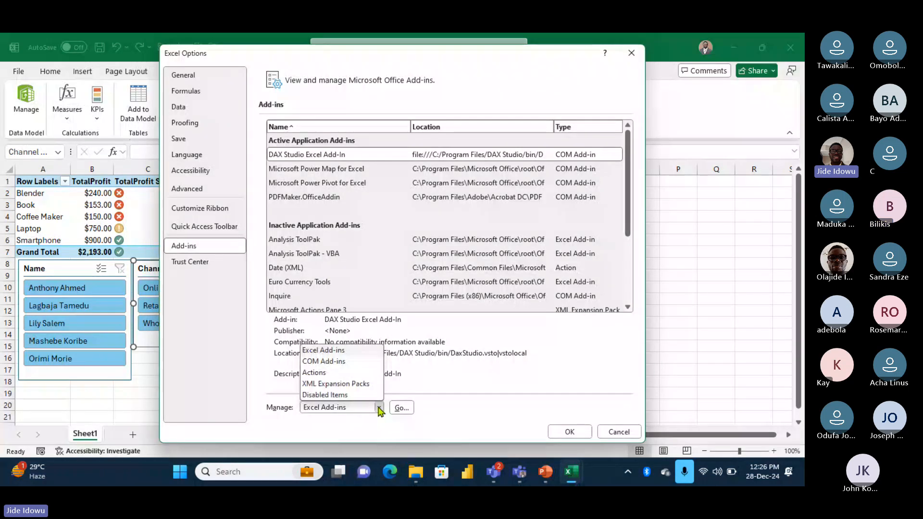
{"action": "left_click", "coordinate": [329, 362]}
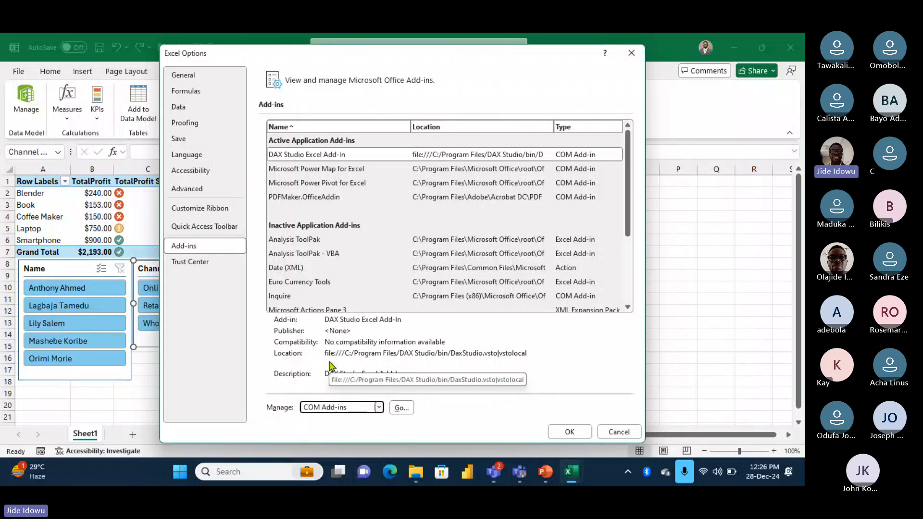
{"action": "left_click", "coordinate": [402, 409]}
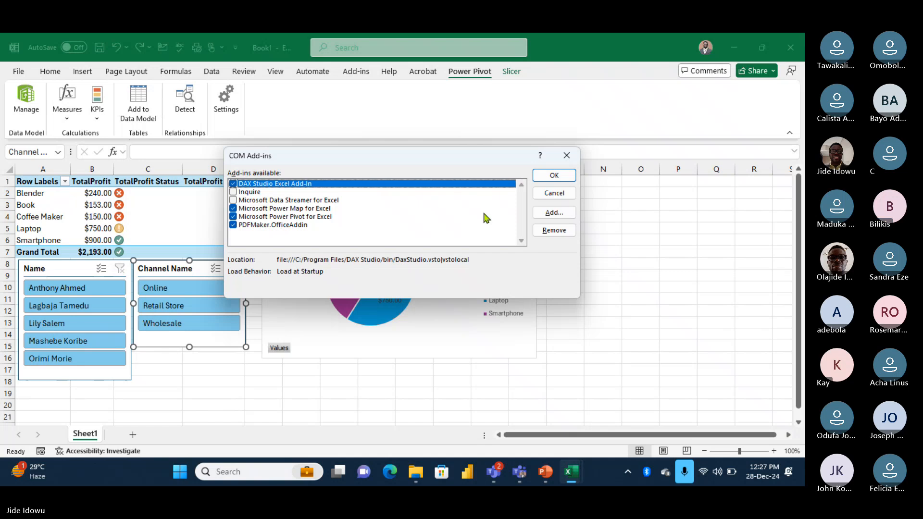
{"action": "left_click", "coordinate": [567, 156]}
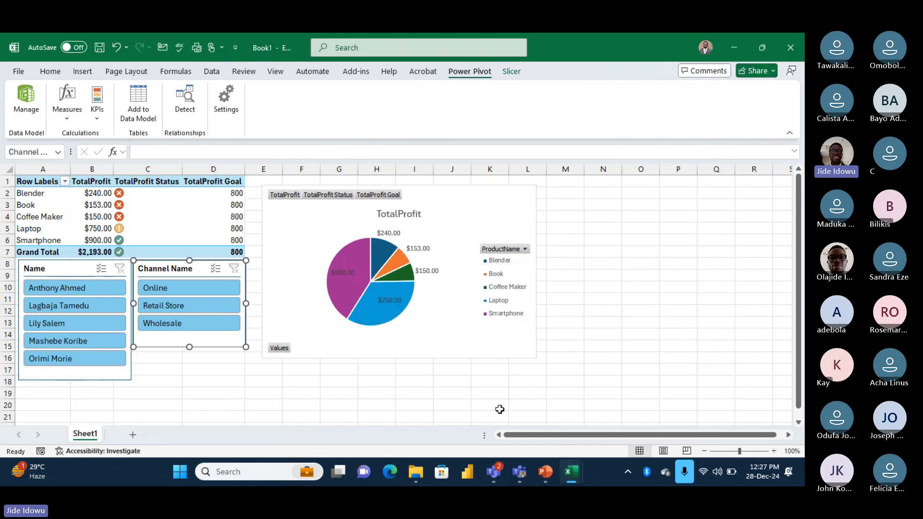
- Check the Teams meeting's participant list for raised hands and return to the Excel workbook
{"action": "mouse_move", "coordinate": [498, 469]}
{"action": "left_click", "coordinate": [475, 408]}
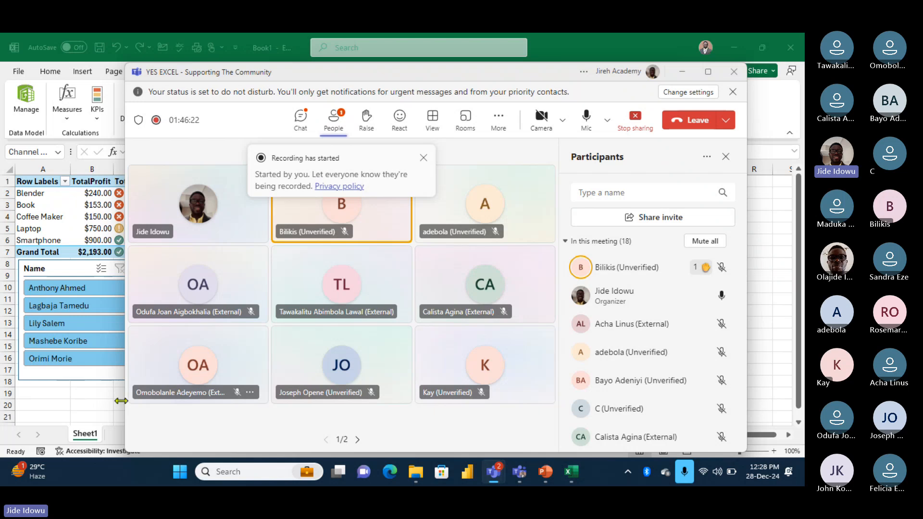
{"action": "left_click", "coordinate": [95, 407]}
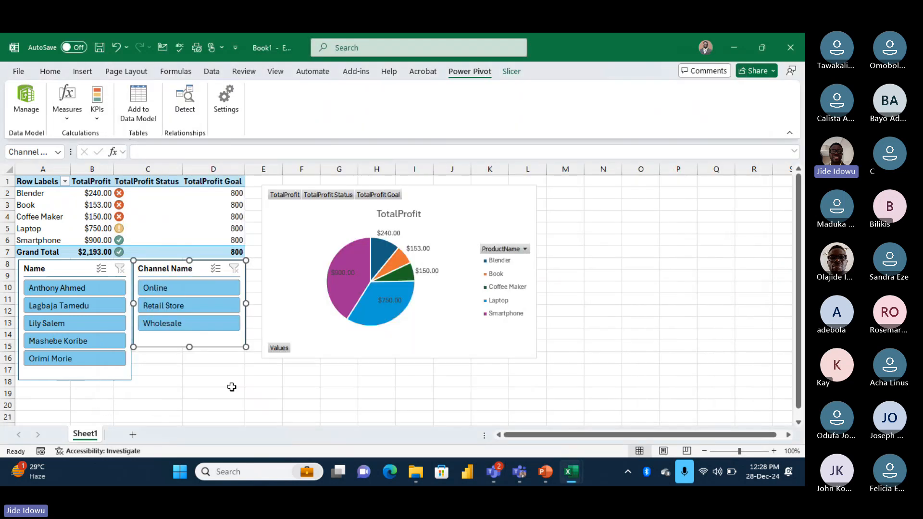
- Add a new worksheet and insert a blank PivotTable from the Data Model at its cell A1
{"action": "left_click", "coordinate": [85, 216]}
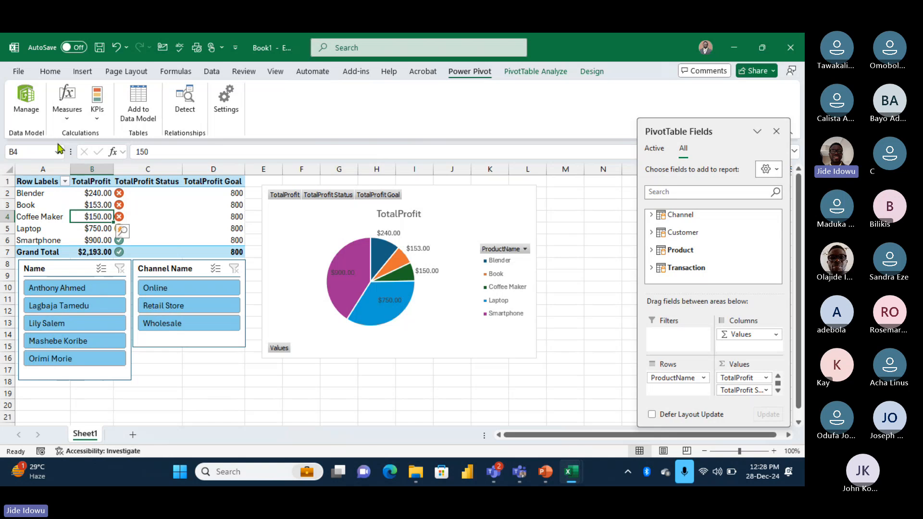
{"action": "left_click", "coordinate": [83, 72]}
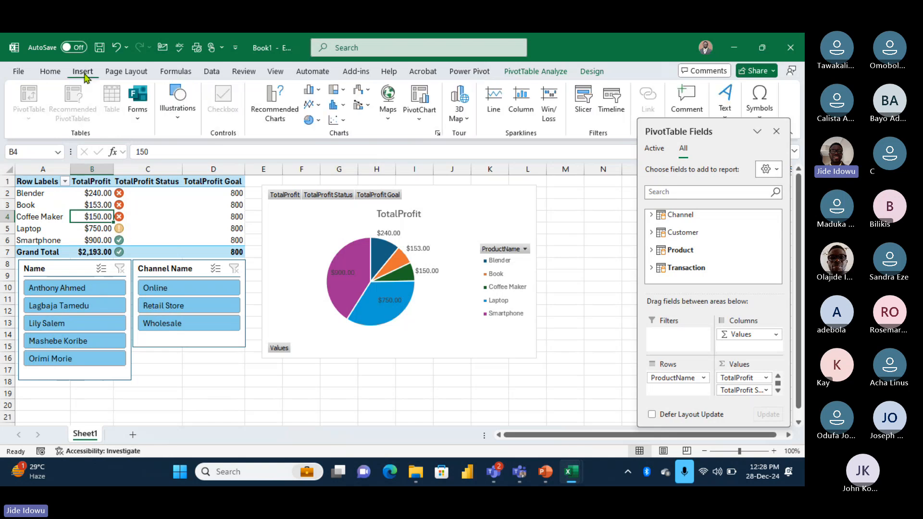
{"action": "left_click", "coordinate": [163, 392]}
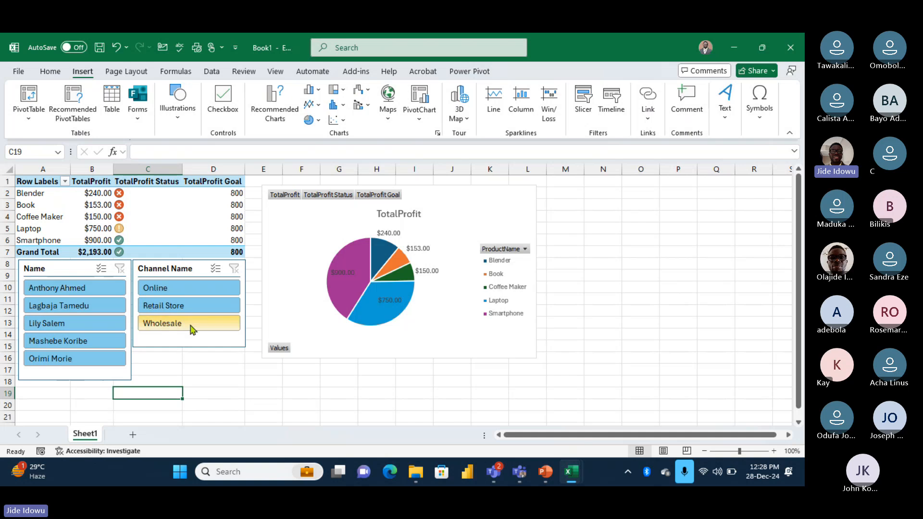
{"action": "left_click", "coordinate": [134, 435]}
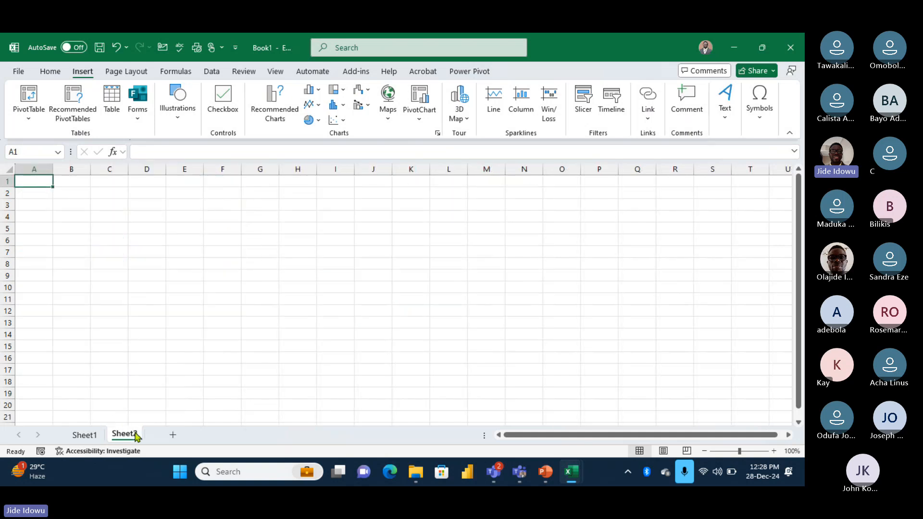
{"action": "left_click", "coordinate": [29, 121]}
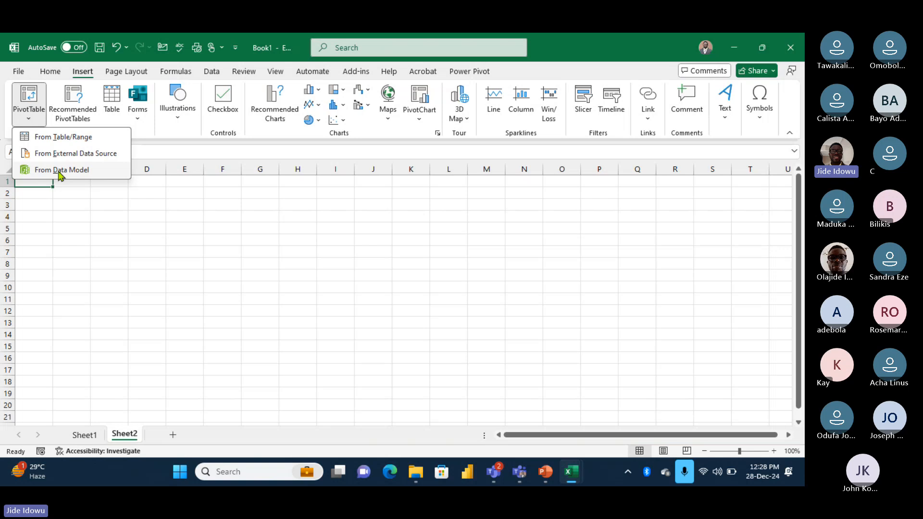
{"action": "left_click", "coordinate": [60, 170]}
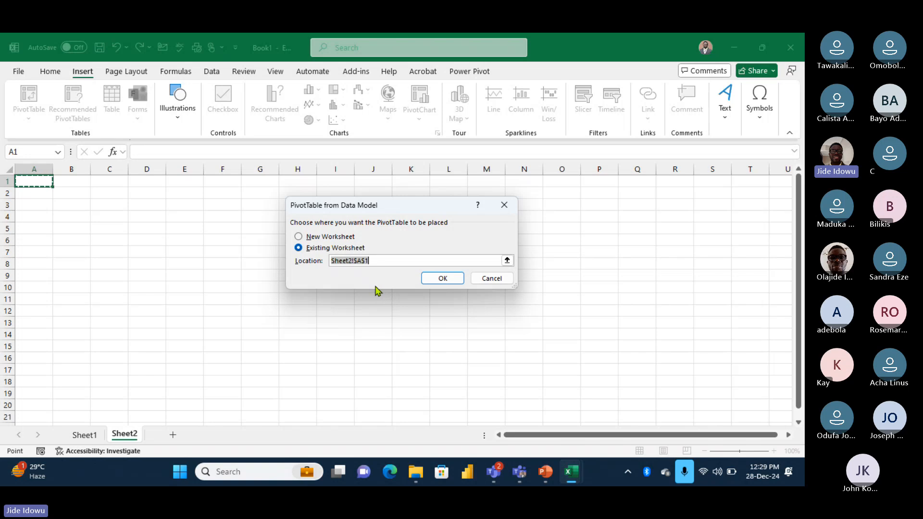
{"action": "left_click", "coordinate": [447, 280]}
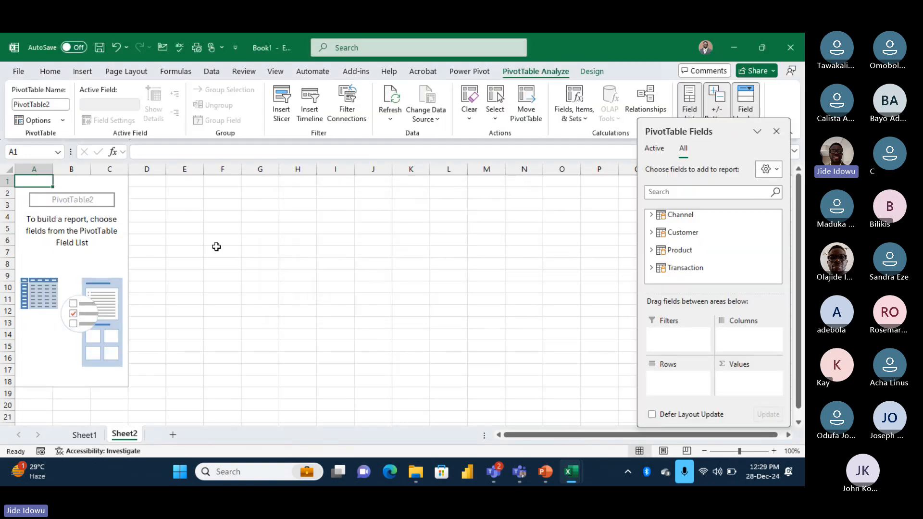
- Compare the finished TotalProfit report on Sheet1 with the blank PivotTable on Sheet2
{"action": "left_click", "coordinate": [93, 435]}
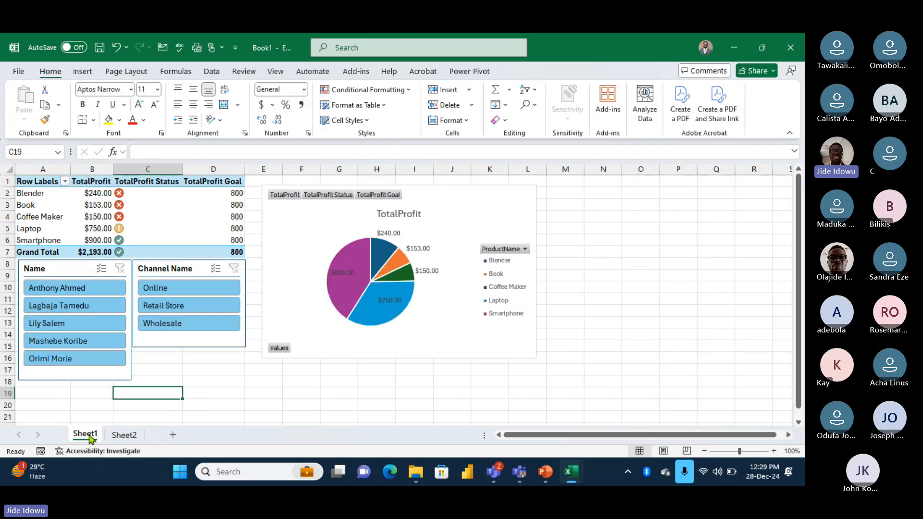
{"action": "left_click", "coordinate": [124, 435]}
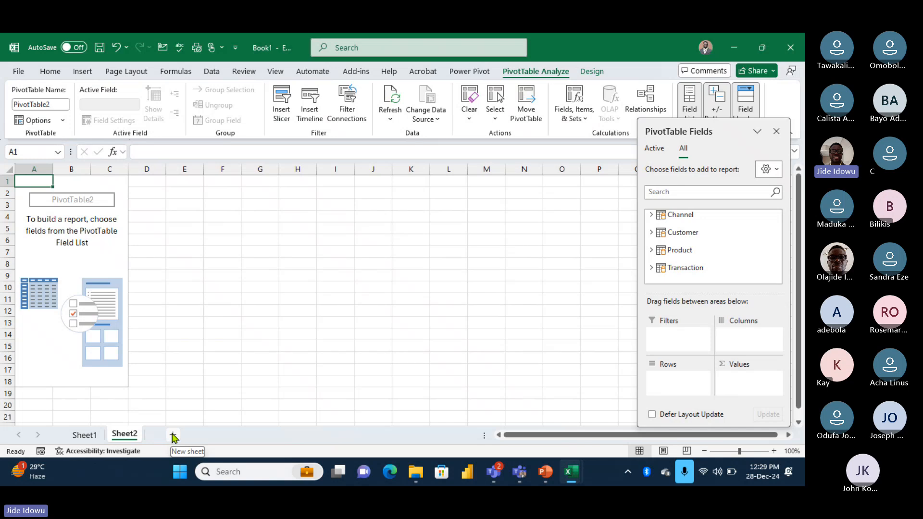
{"action": "left_click", "coordinate": [84, 436]}
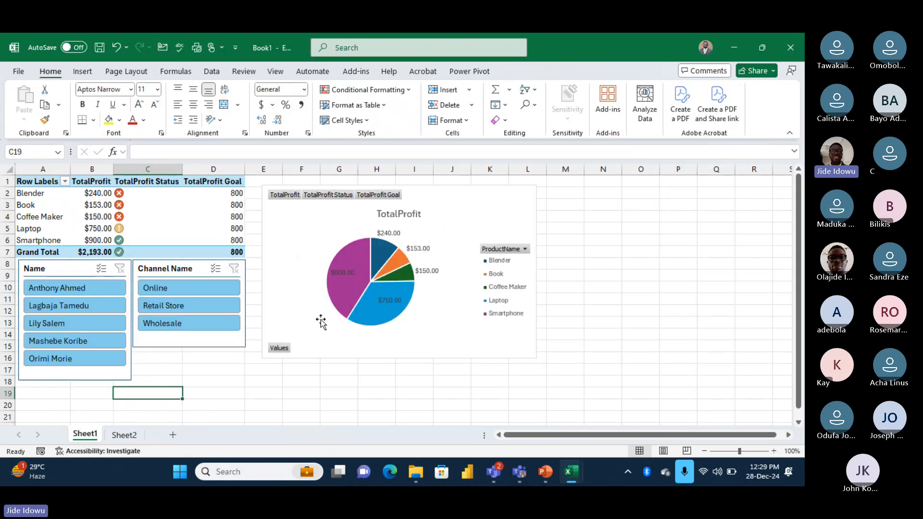
{"action": "left_click", "coordinate": [124, 434]}
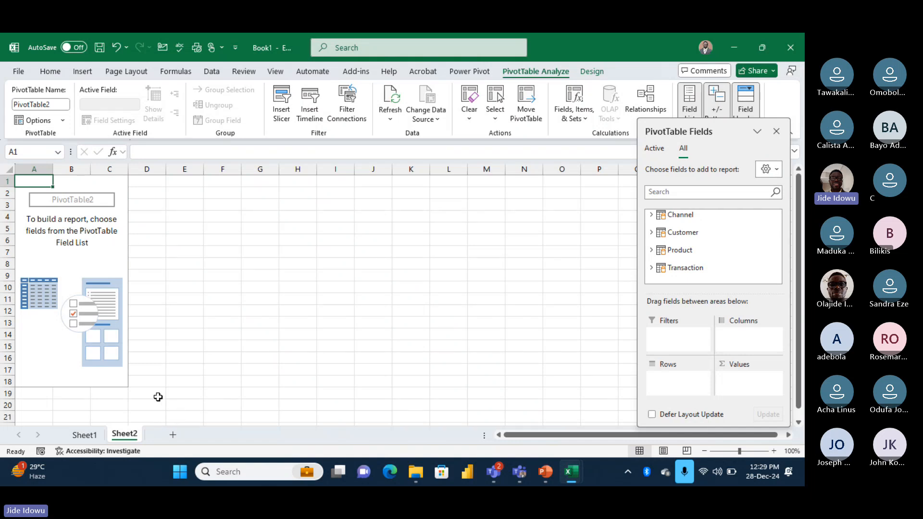
- Switch to the Teams meeting window and stop the meeting recording, confirming the stop
{"action": "mouse_move", "coordinate": [498, 475]}
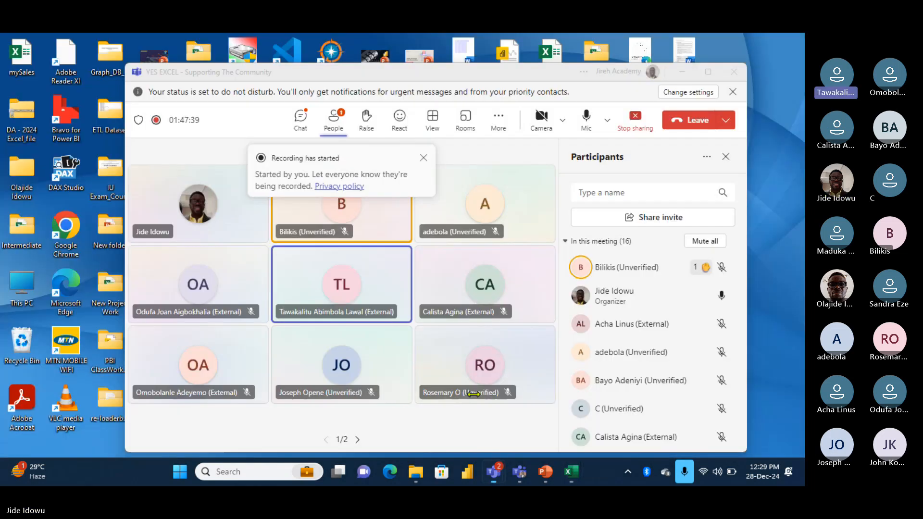
{"action": "left_click", "coordinate": [479, 398]}
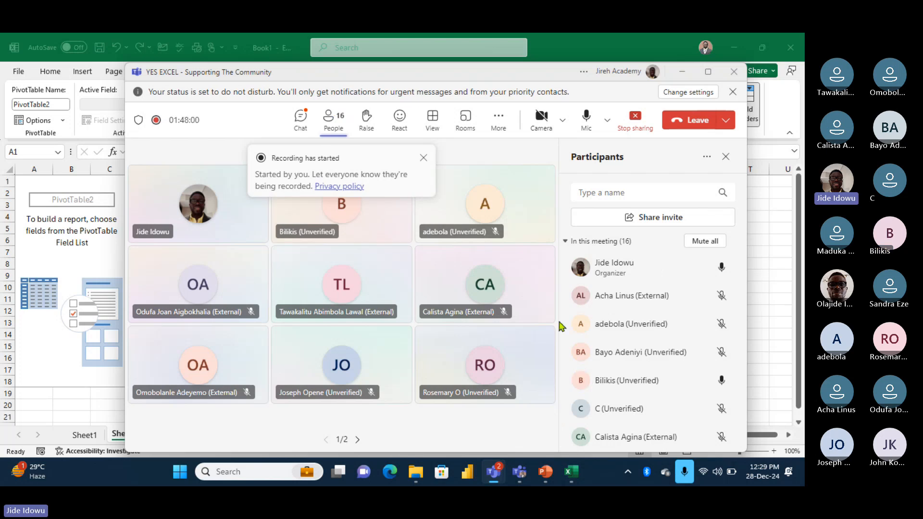
{"action": "left_click", "coordinate": [500, 119]}
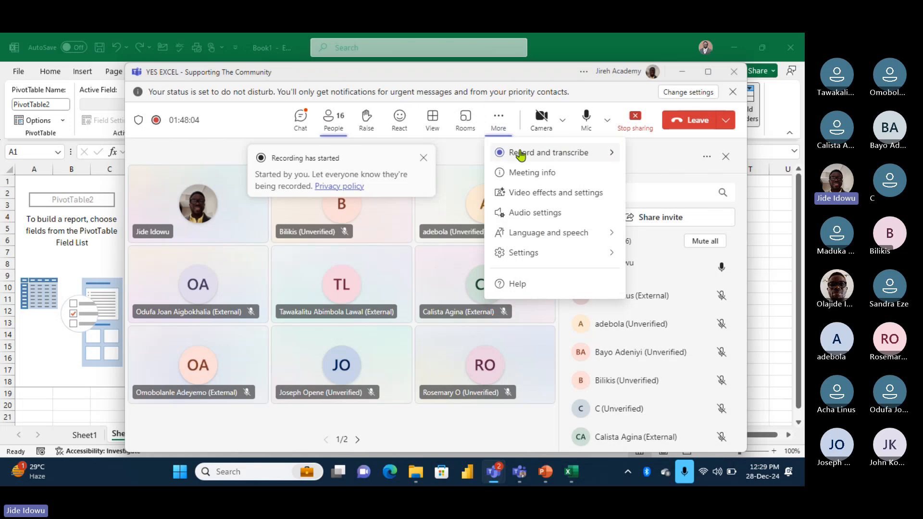
{"action": "mouse_move", "coordinate": [521, 156]}
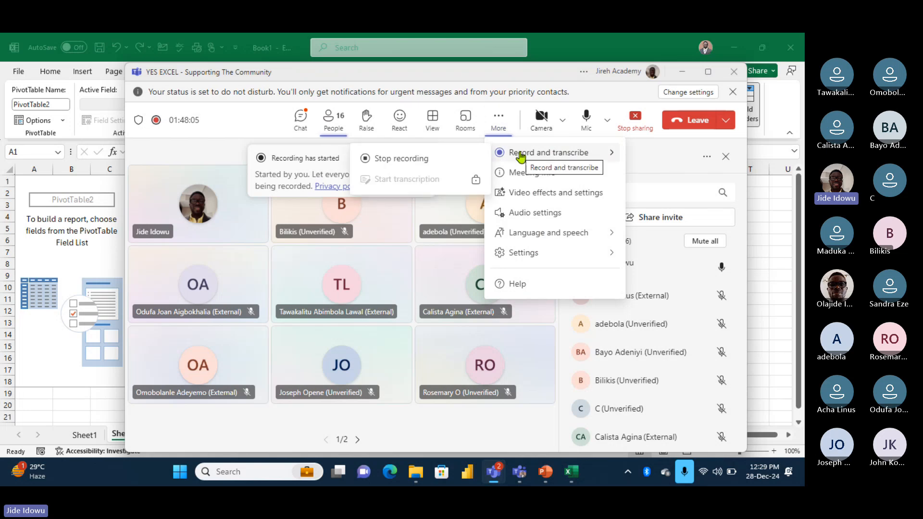
{"action": "left_click", "coordinate": [418, 159]}
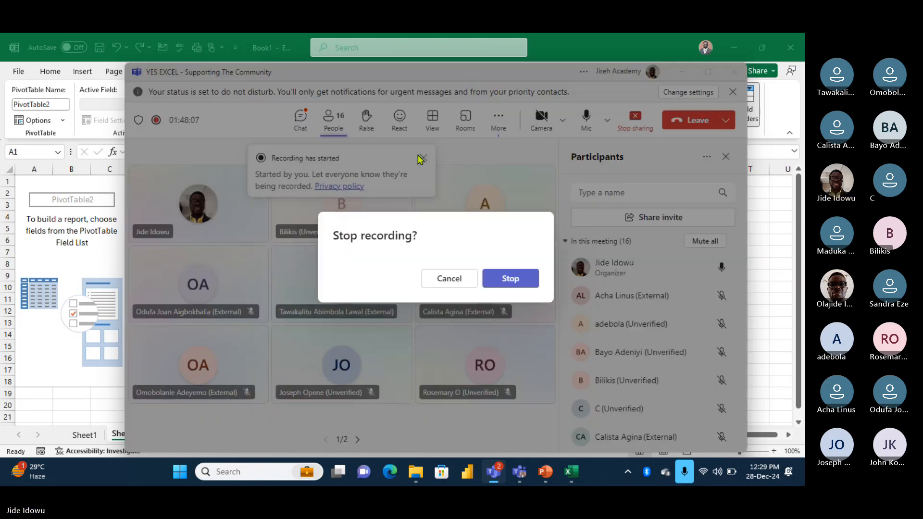
{"action": "left_click", "coordinate": [507, 278]}
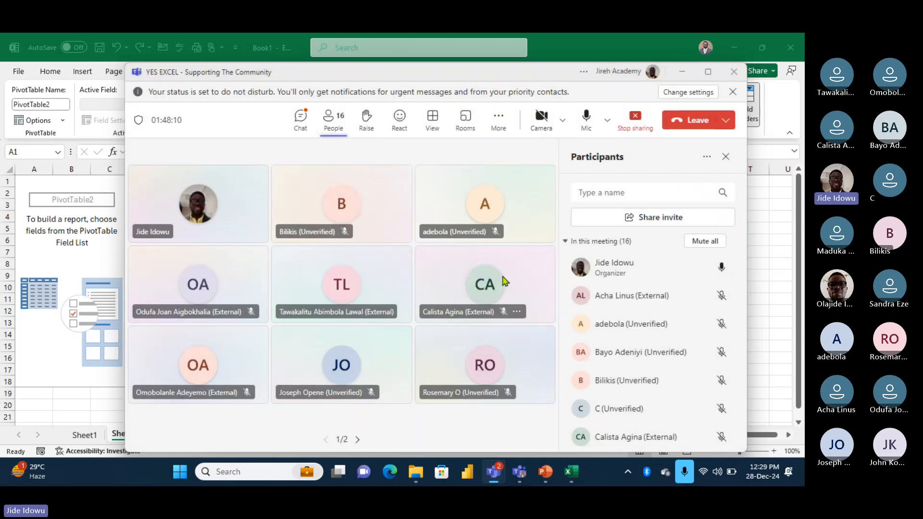